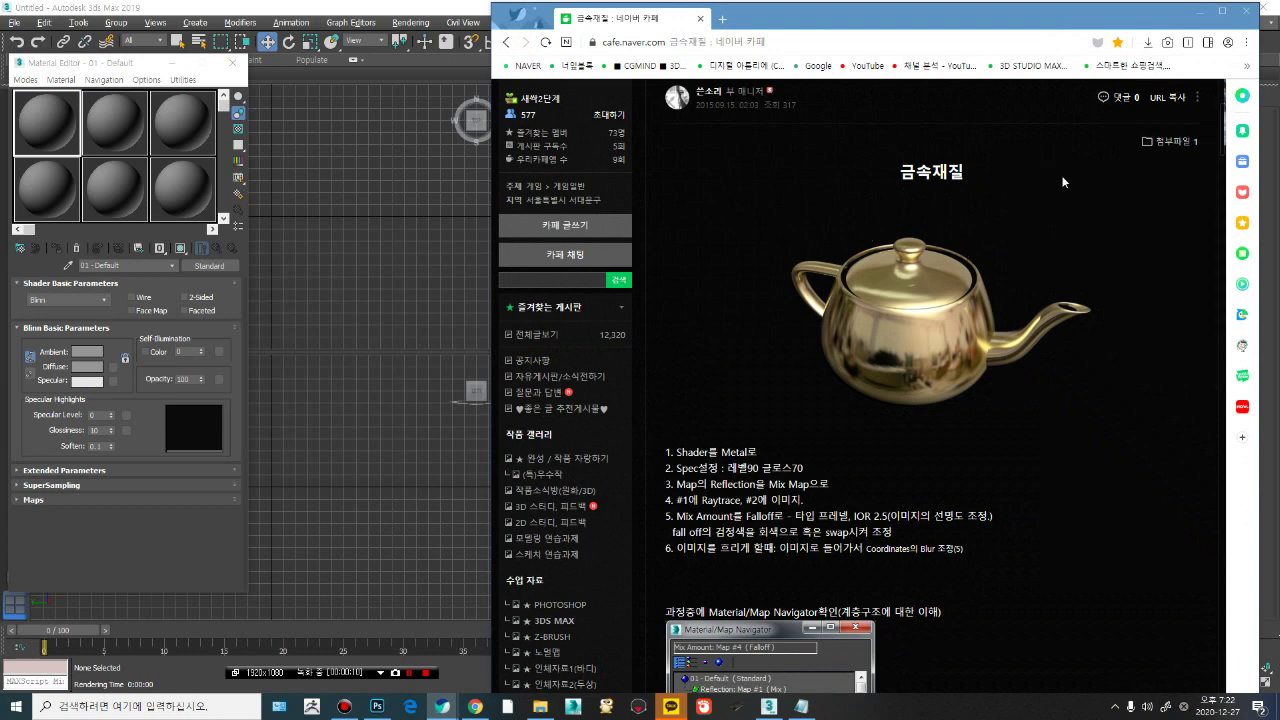
# Step: Read through the metal material article, examining the shader settings, noise bump example, mission renders and source images
pyautogui.scroll(-2, 1221, 133)
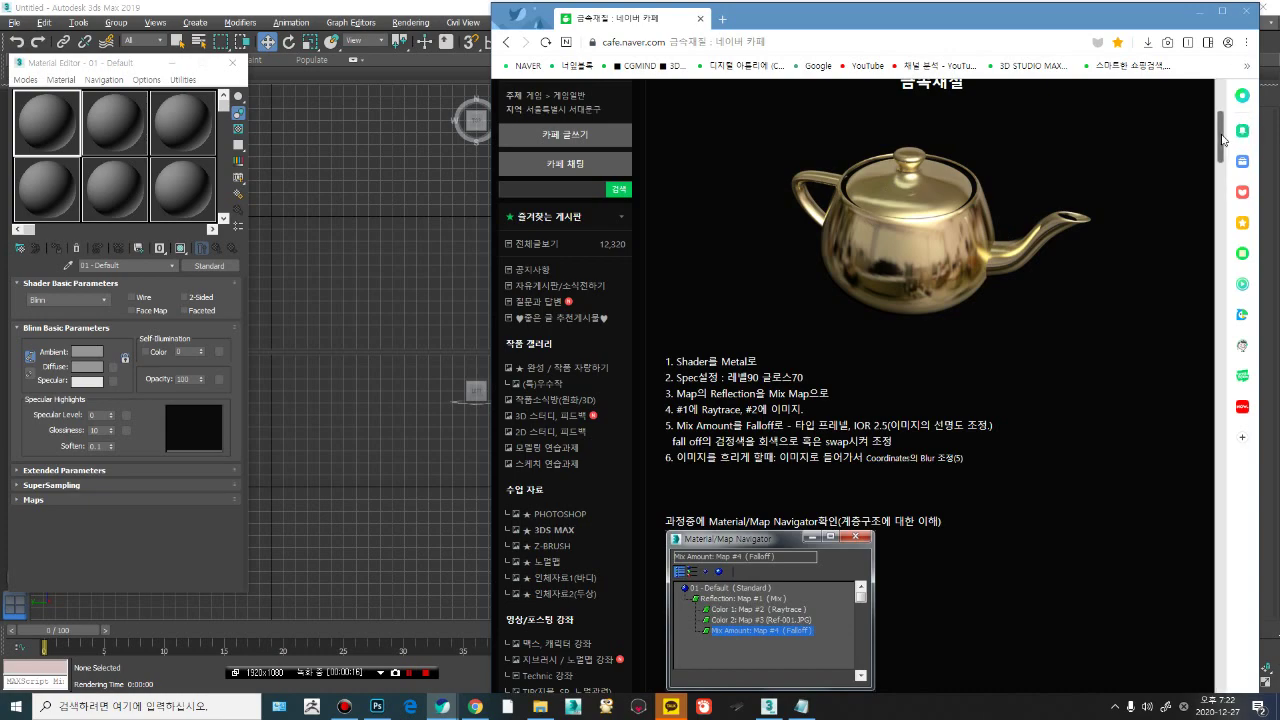
pyautogui.moveTo(1224, 145); pyautogui.dragTo(1218, 186)
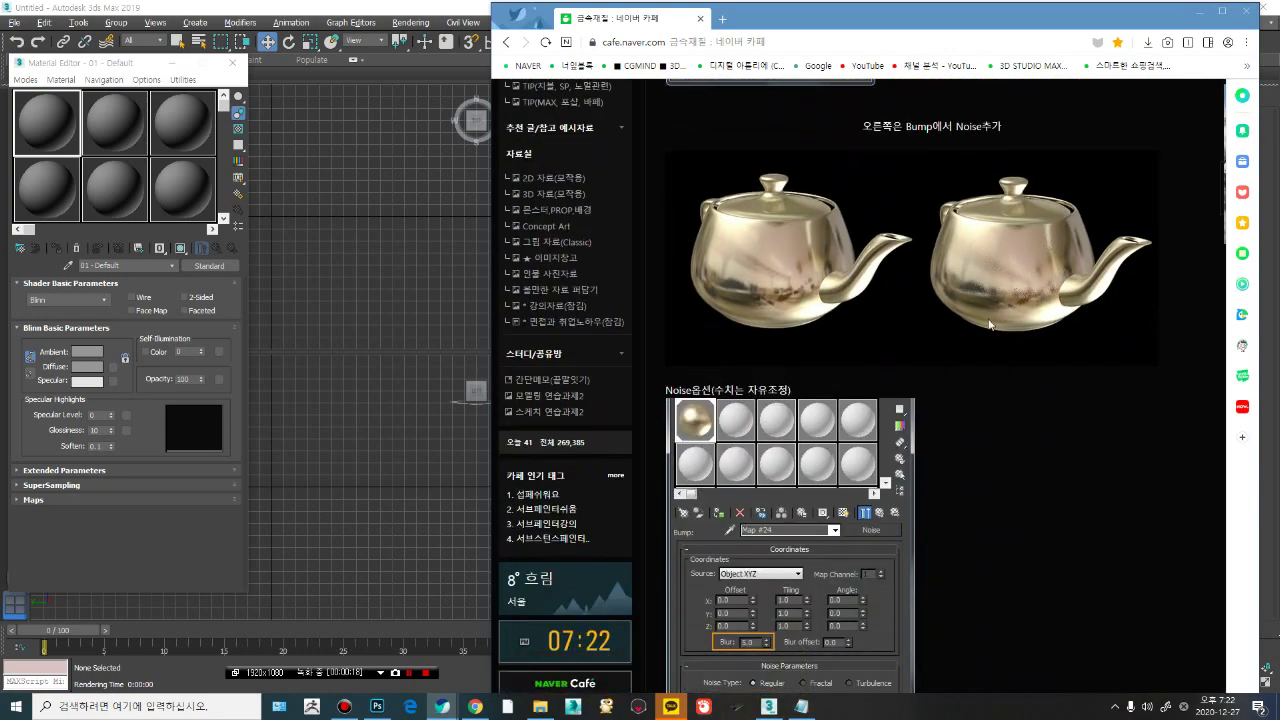
pyautogui.scroll(-3, 975, 318)
pyautogui.scroll(-9, 975, 318)
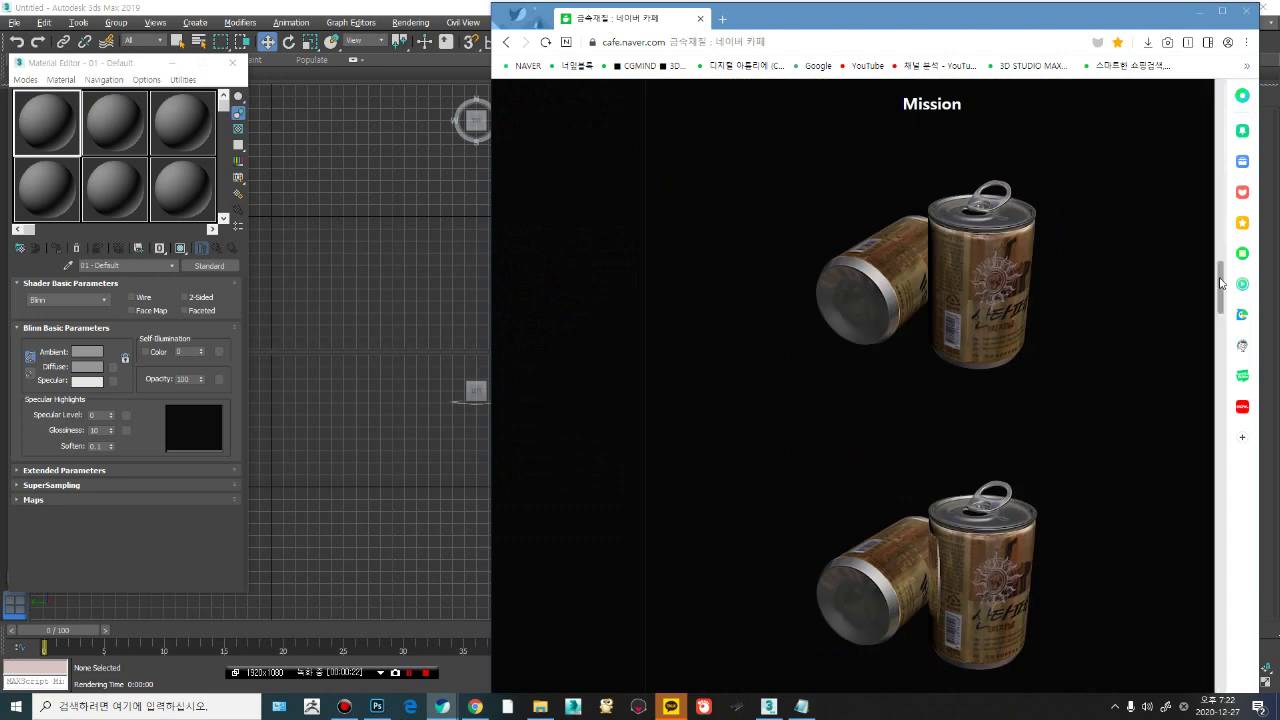
pyautogui.moveTo(1220, 286); pyautogui.dragTo(1220, 338)
pyautogui.scroll(-2, 983, 476)
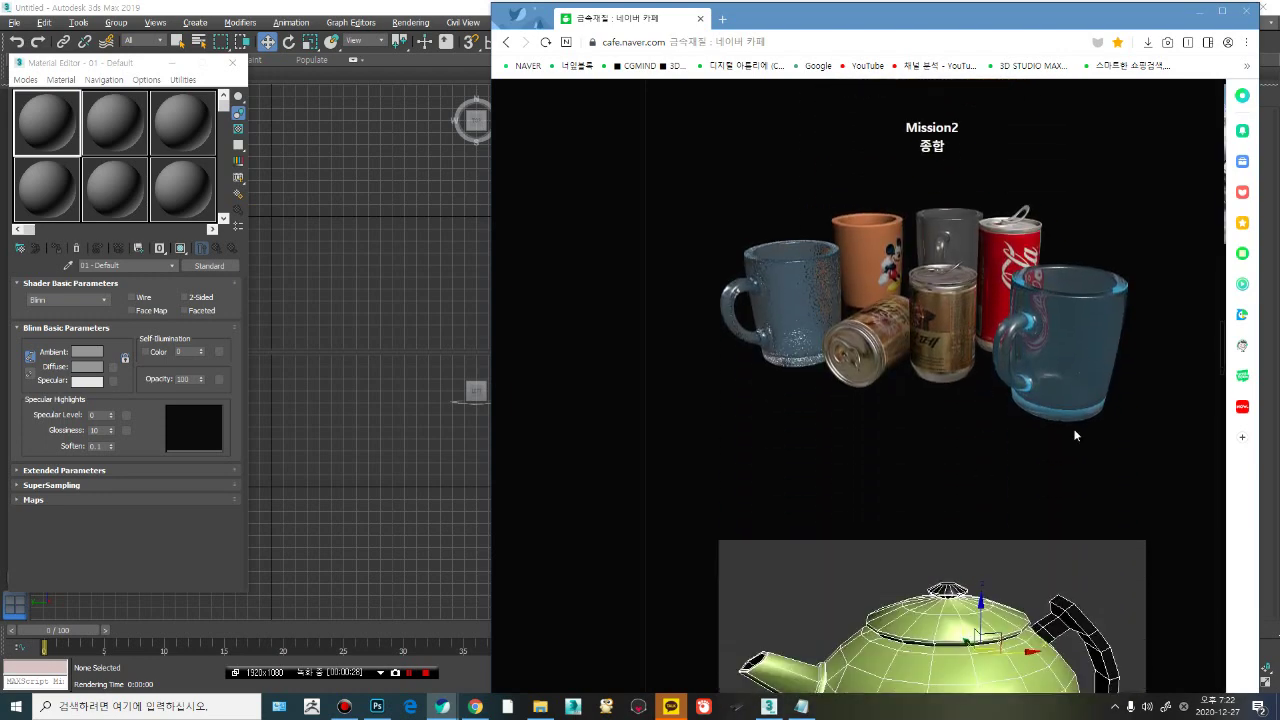
pyautogui.scroll(-10, 1017, 340)
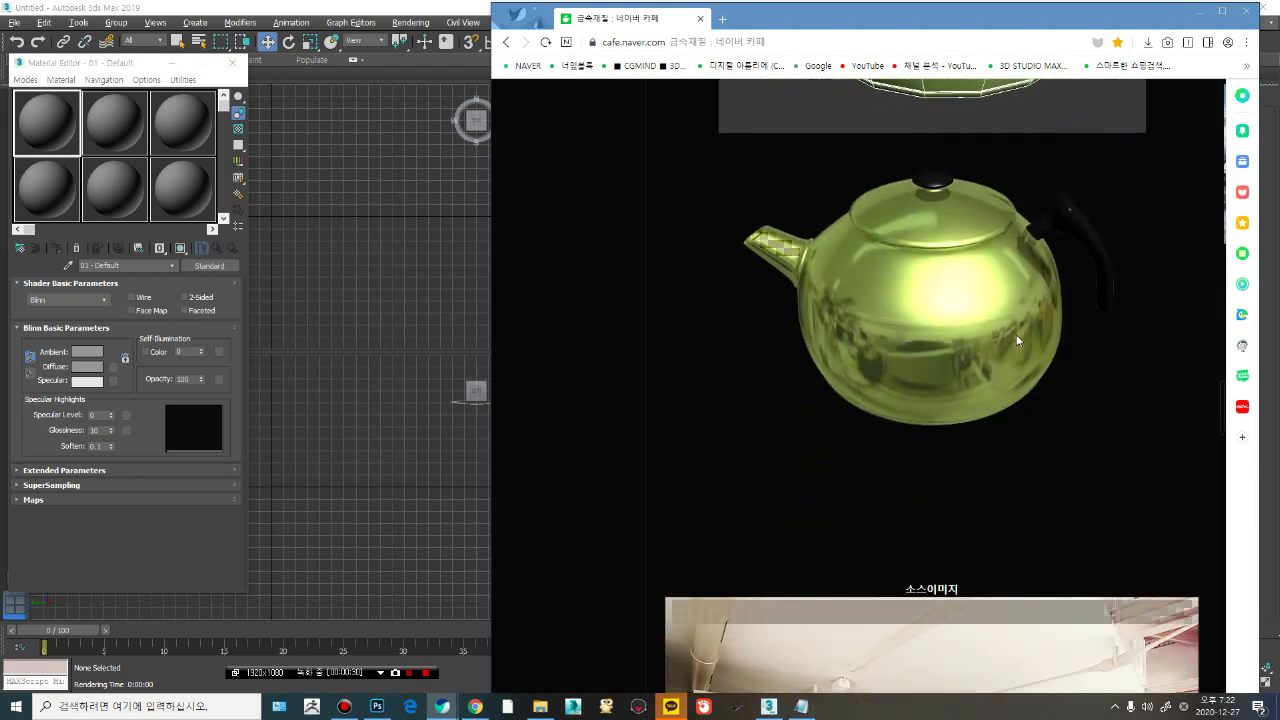
pyautogui.scroll(9, 1018, 338)
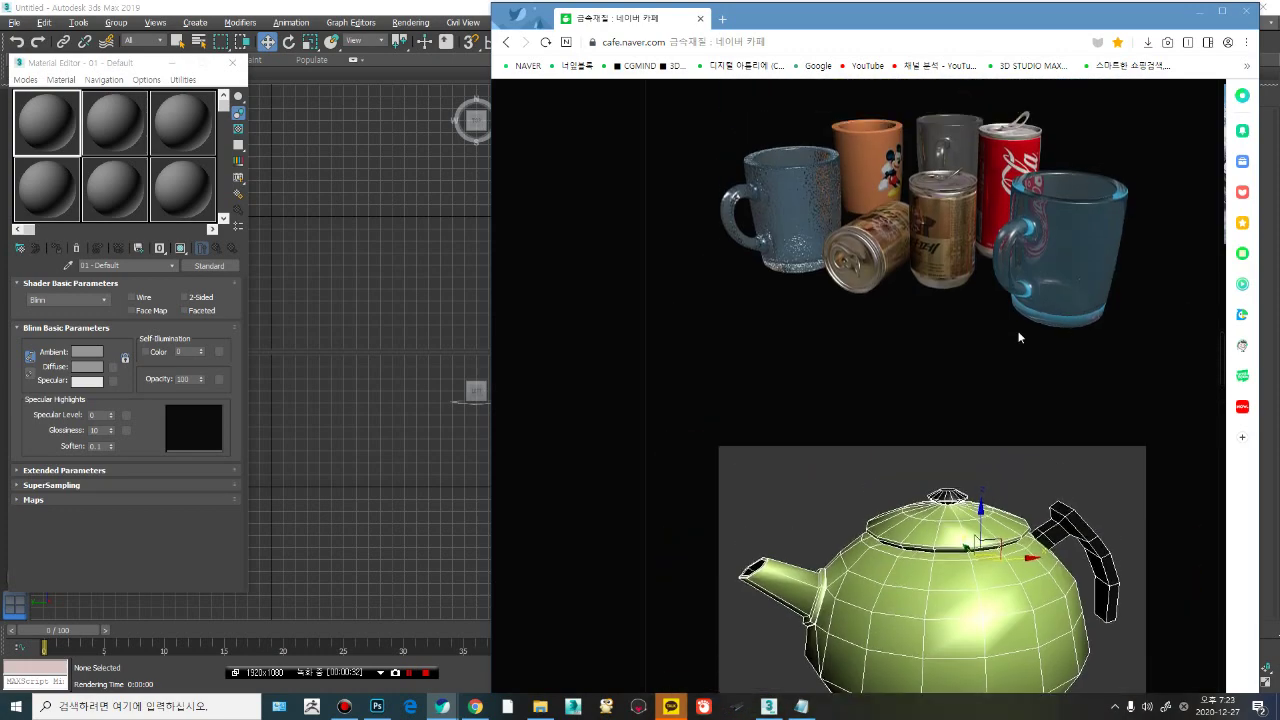
pyautogui.scroll(-10, 1020, 332)
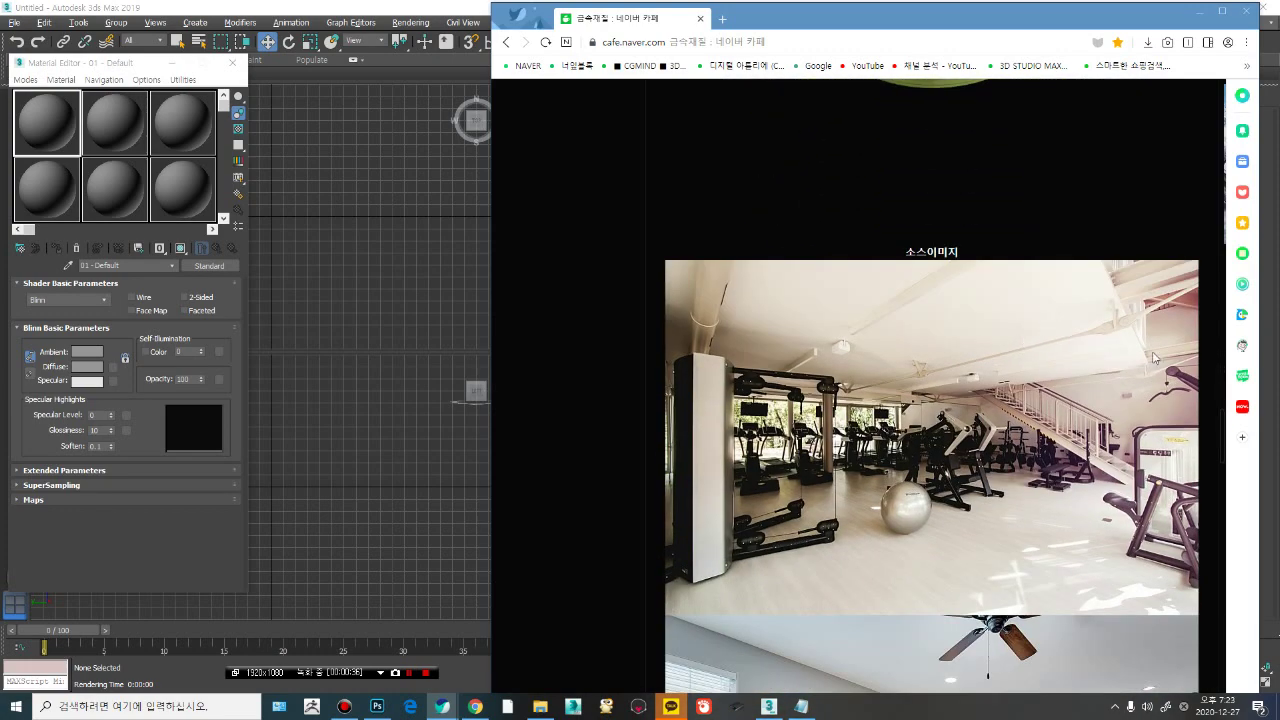
pyautogui.moveTo(1222, 430)
pyautogui.mouseDown()
pyautogui.moveTo(1225, 490)
pyautogui.moveTo(1227, 438)
pyautogui.mouseUp()
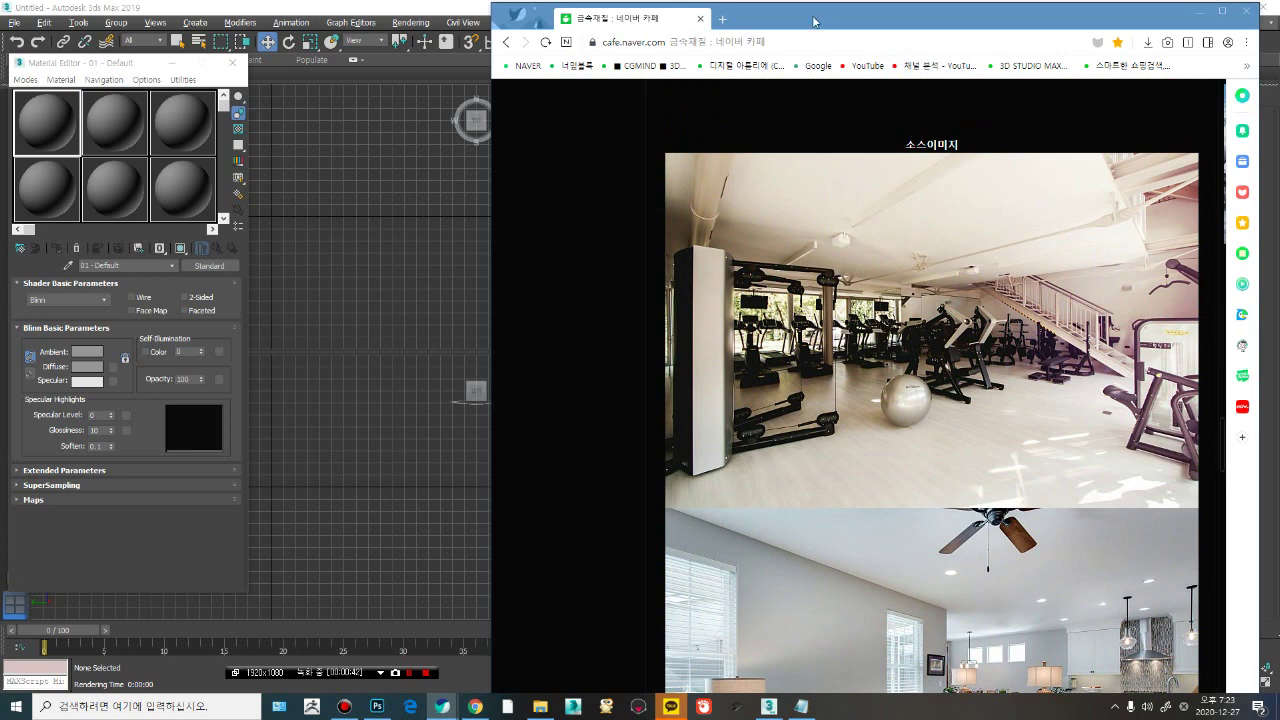
pyautogui.moveTo(820, 21); pyautogui.dragTo(783, 23)
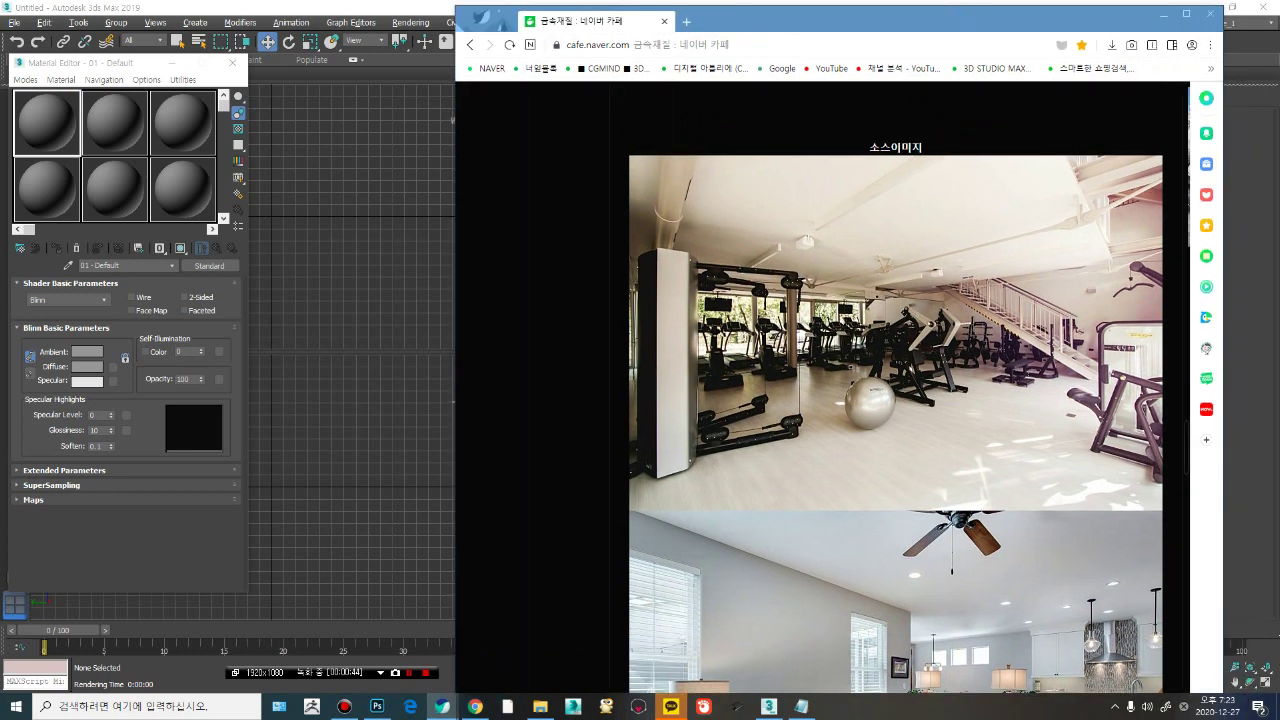
# Step: Switch to 3ds Max, create a teapot with a radius of about 45.6 in the Orthographic view and display edged faces
pyautogui.hotkey('alt', 'Tab')
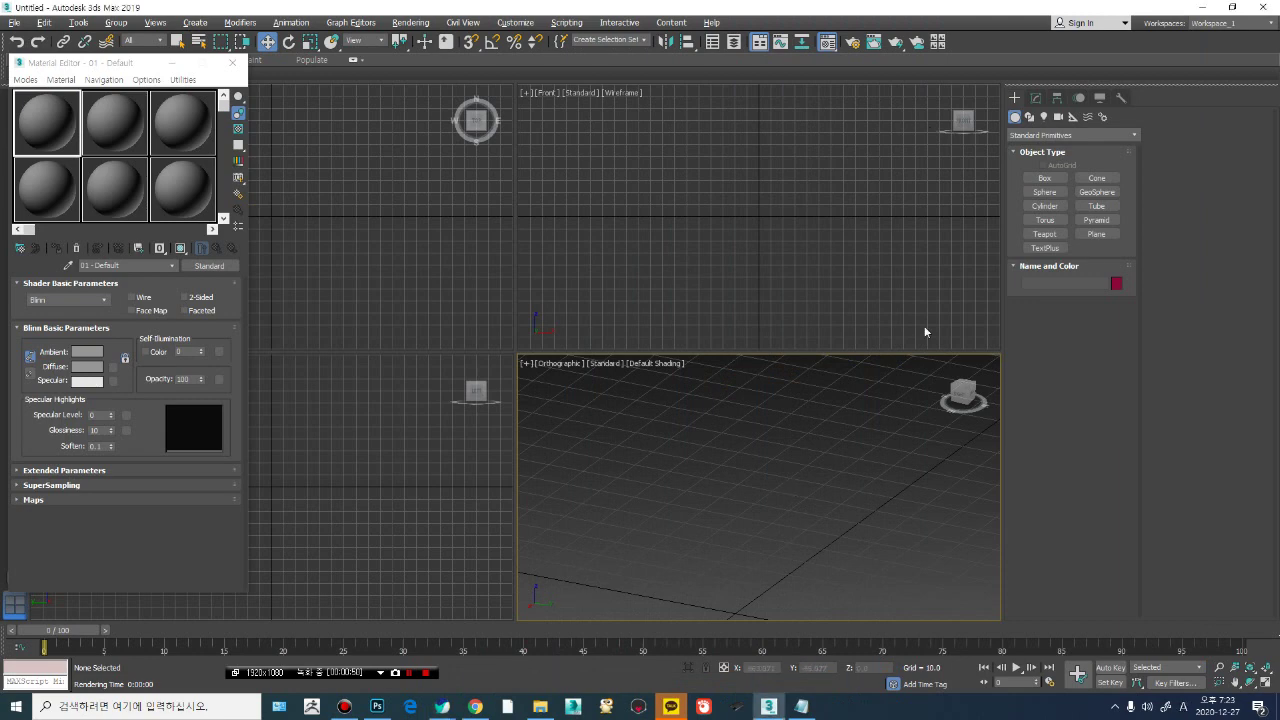
pyautogui.click(1046, 234)
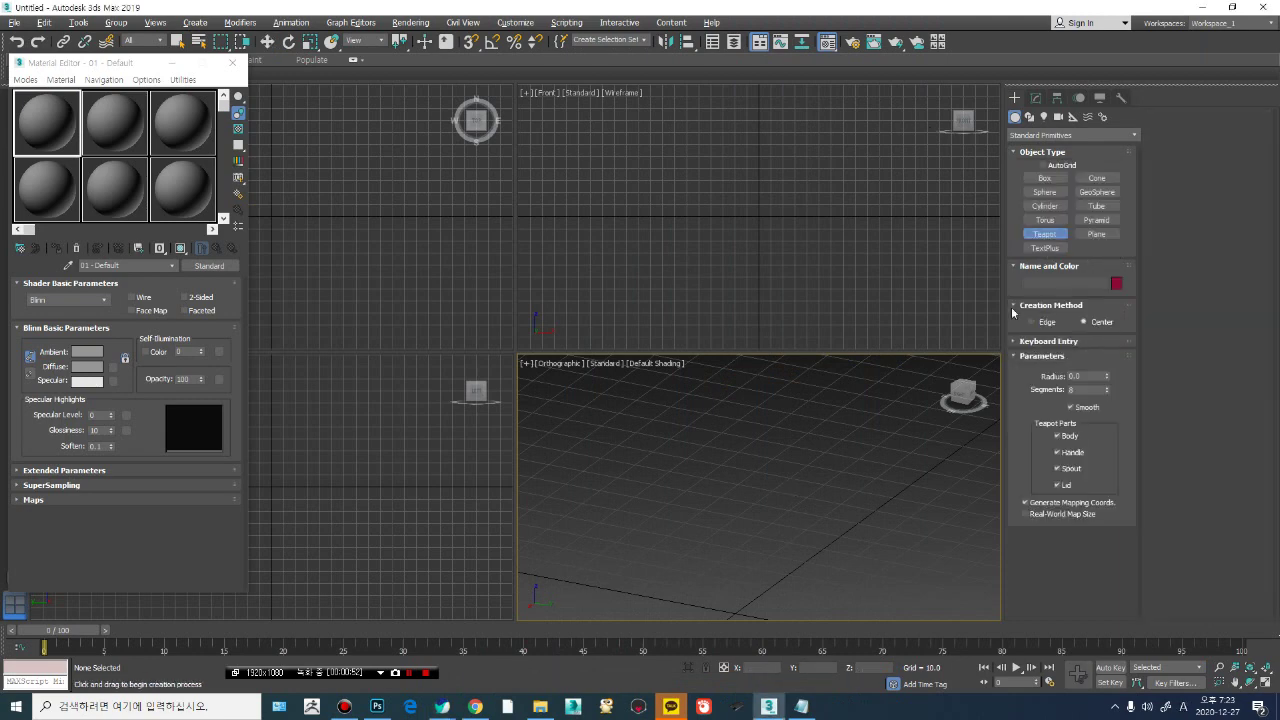
pyautogui.moveTo(736, 498); pyautogui.dragTo(812, 509)
pyautogui.rightClick(777, 480)
pyautogui.press('F4')
pyautogui.scroll(4, 790, 470)
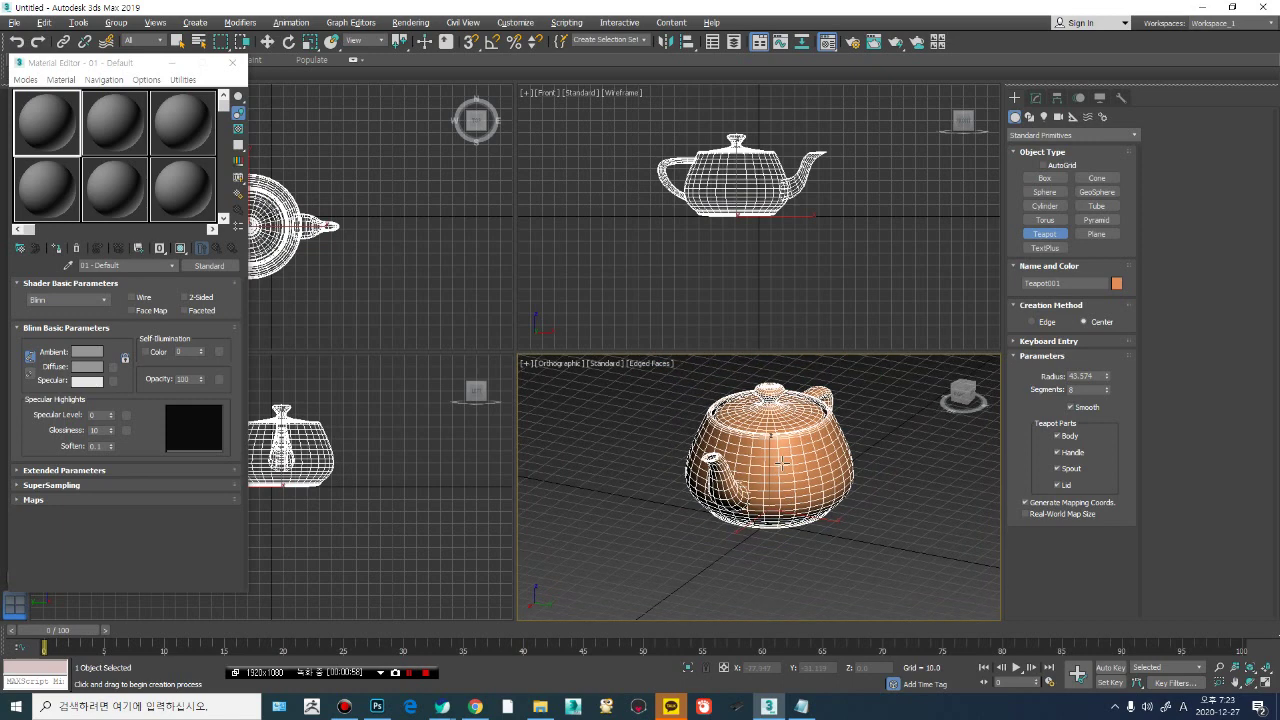
# Step: Render the Orthographic view of the teapot and move the rendered image window clear of the model
pyautogui.click(895, 41)
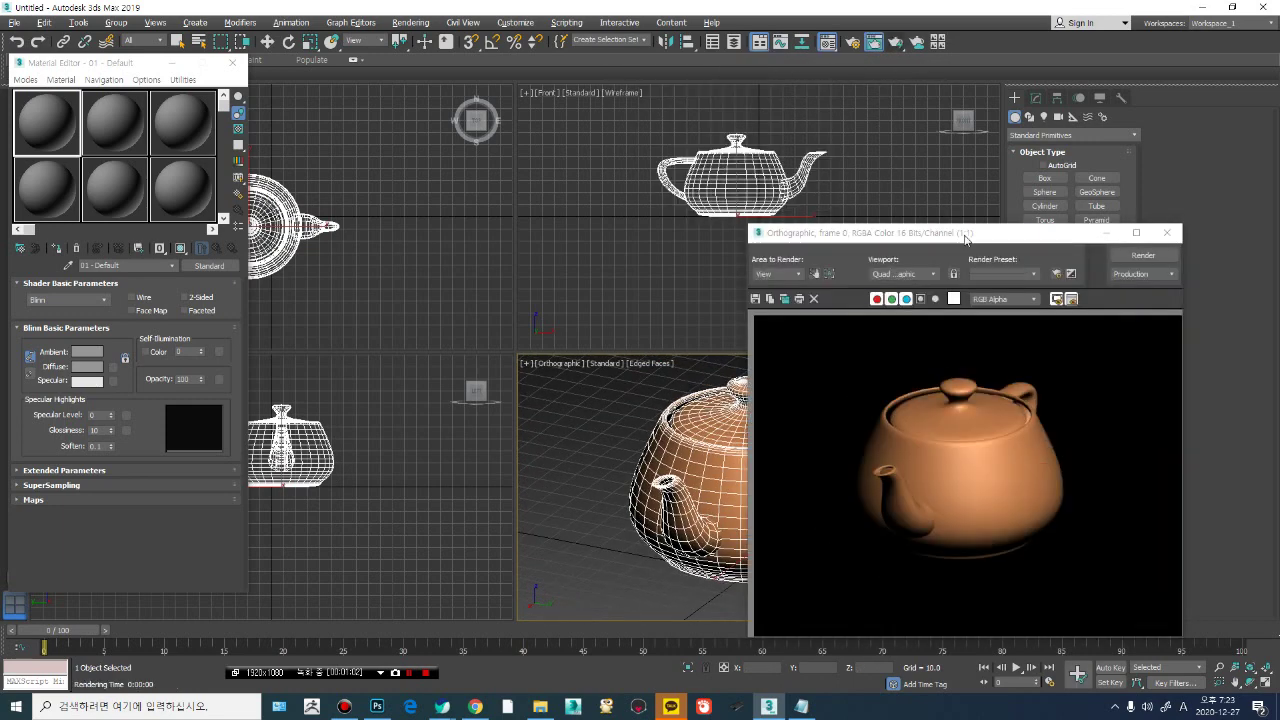
pyautogui.moveTo(965, 233); pyautogui.dragTo(1031, 63)
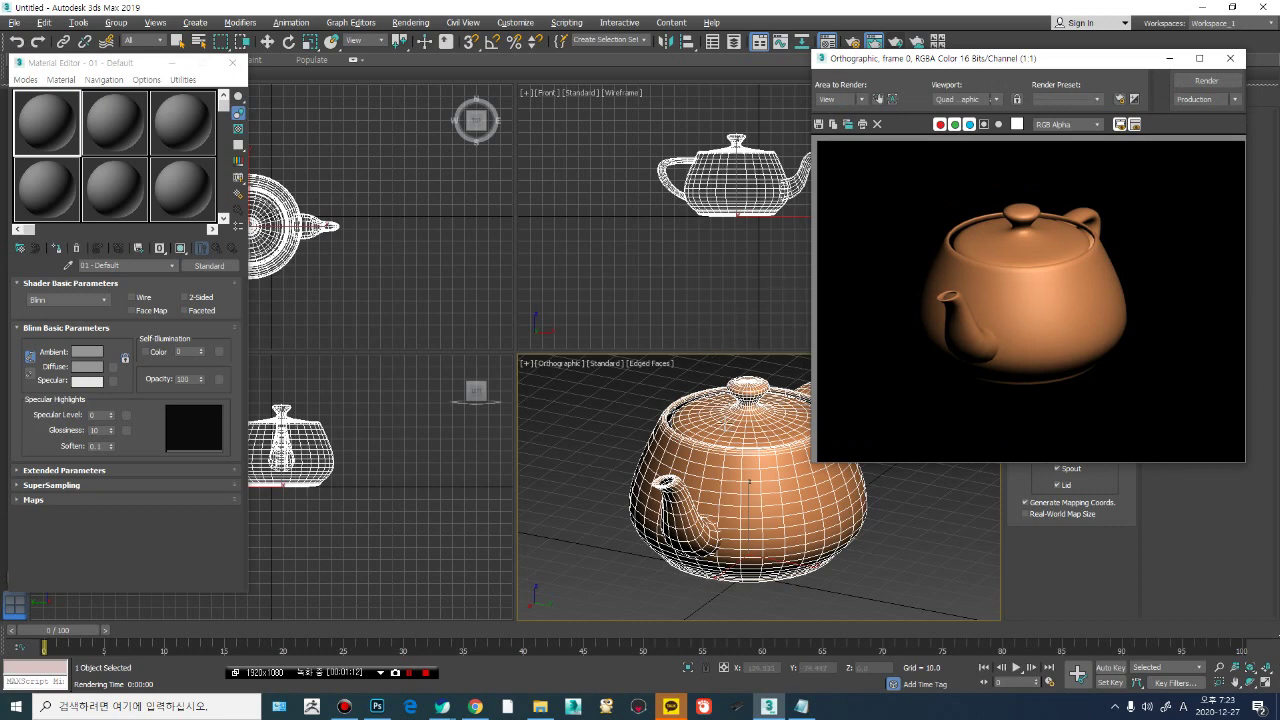
pyautogui.keyDown('alt'); pyautogui.moveTo(716, 422); pyautogui.dragTo(716, 425, button='middle'); pyautogui.keyUp('alt')
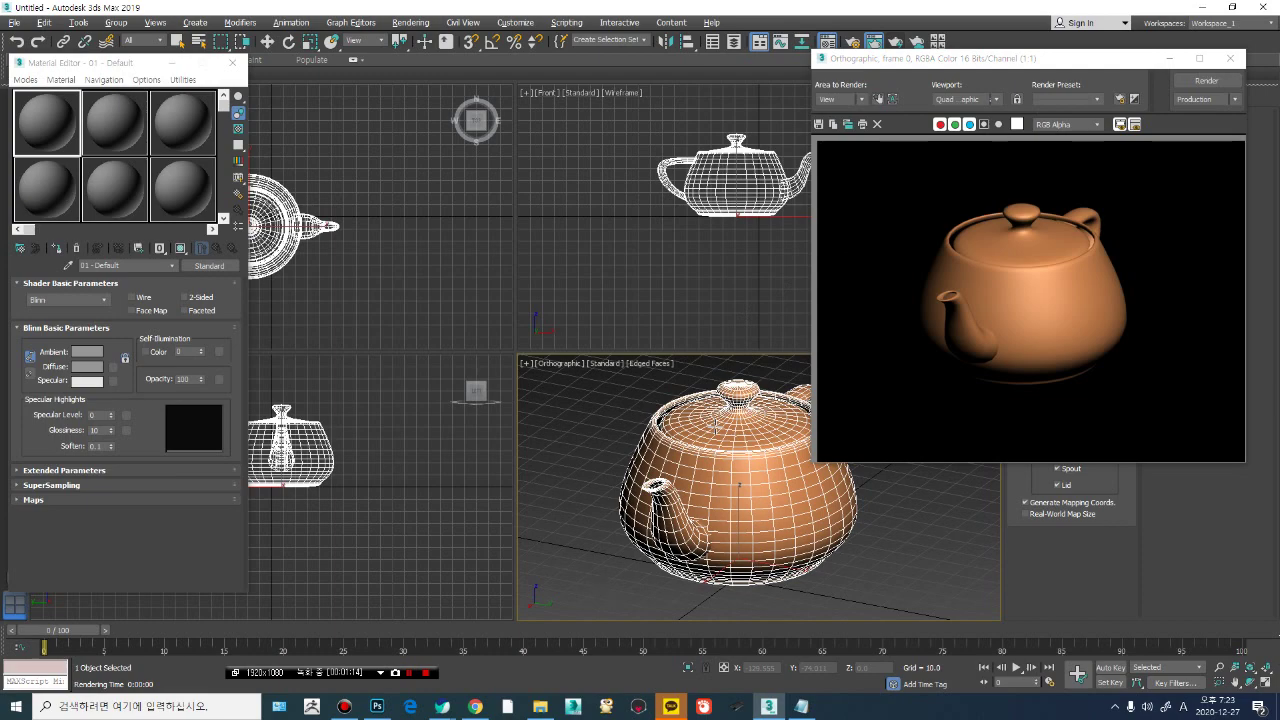
# Step: Maximize the Orthographic viewport around the teapot and shift the Material Editor window slightly down
pyautogui.hotkey('alt', 'w')
pyautogui.moveTo(493, 384); pyautogui.dragTo(600, 344, button='middle')
pyautogui.scroll(-3, 502, 375)
pyautogui.scroll(4, 578, 352)
pyautogui.scroll(-4, 578, 352)
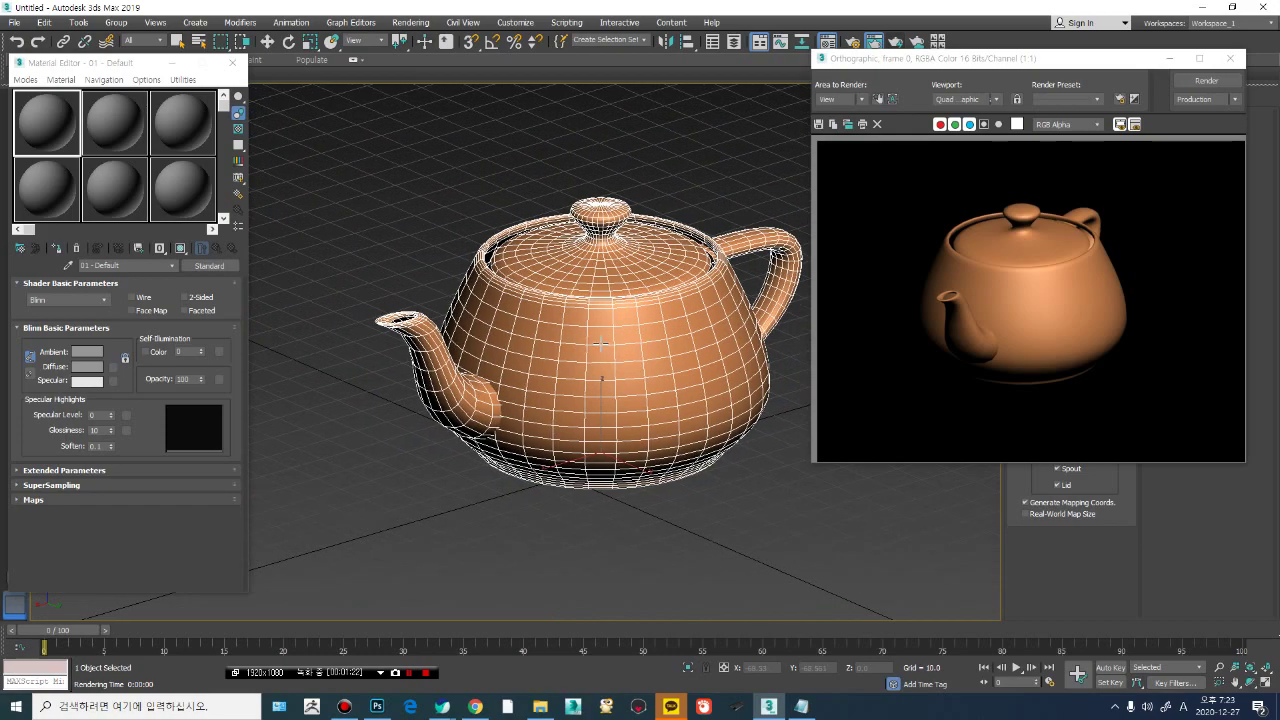
pyautogui.keyDown('alt'); pyautogui.moveTo(697, 366); pyautogui.dragTo(628, 337, button='middle'); pyautogui.keyUp('alt')
pyautogui.scroll(3, 667, 331)
pyautogui.scroll(-3, 667, 331)
pyautogui.moveTo(118, 68)
pyautogui.mouseDown()
pyautogui.moveTo(180, 50)
pyautogui.moveTo(252, 64)
pyautogui.moveTo(117, 89)
pyautogui.mouseUp()
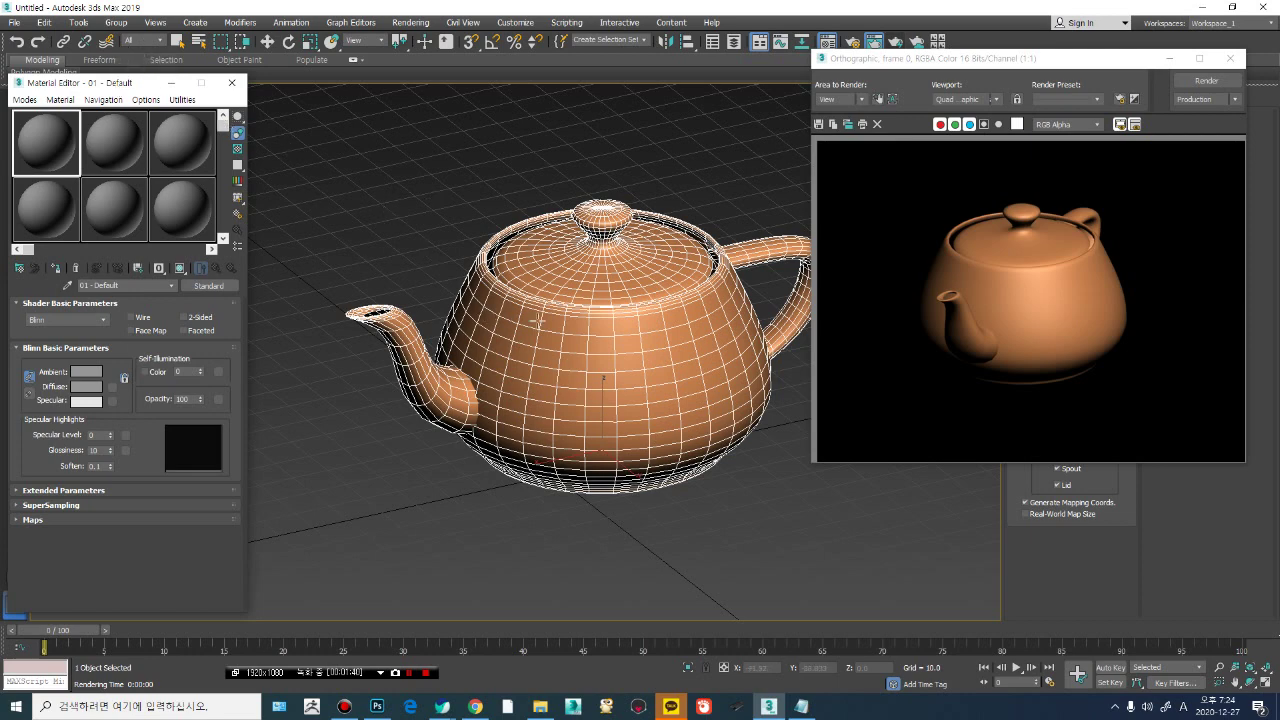
pyautogui.keyDown('alt'); pyautogui.moveTo(511, 347); pyautogui.dragTo(685, 243, button='middle'); pyautogui.keyUp('alt')
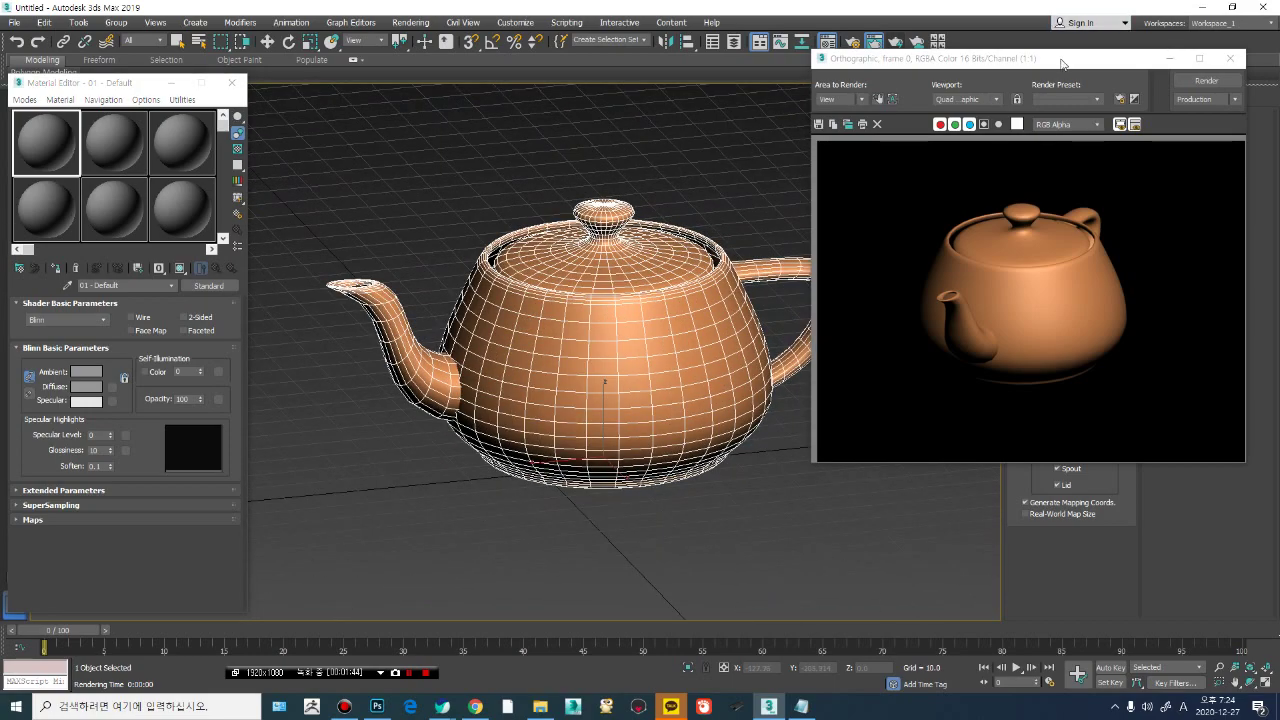
# Step: Inspect the teapot from several angles beside its render, and close the rendered image window
pyautogui.hotkey('shift', 'q')
pyautogui.keyDown('alt'); pyautogui.moveTo(605, 262); pyautogui.dragTo(611, 306, button='middle'); pyautogui.keyUp('alt')
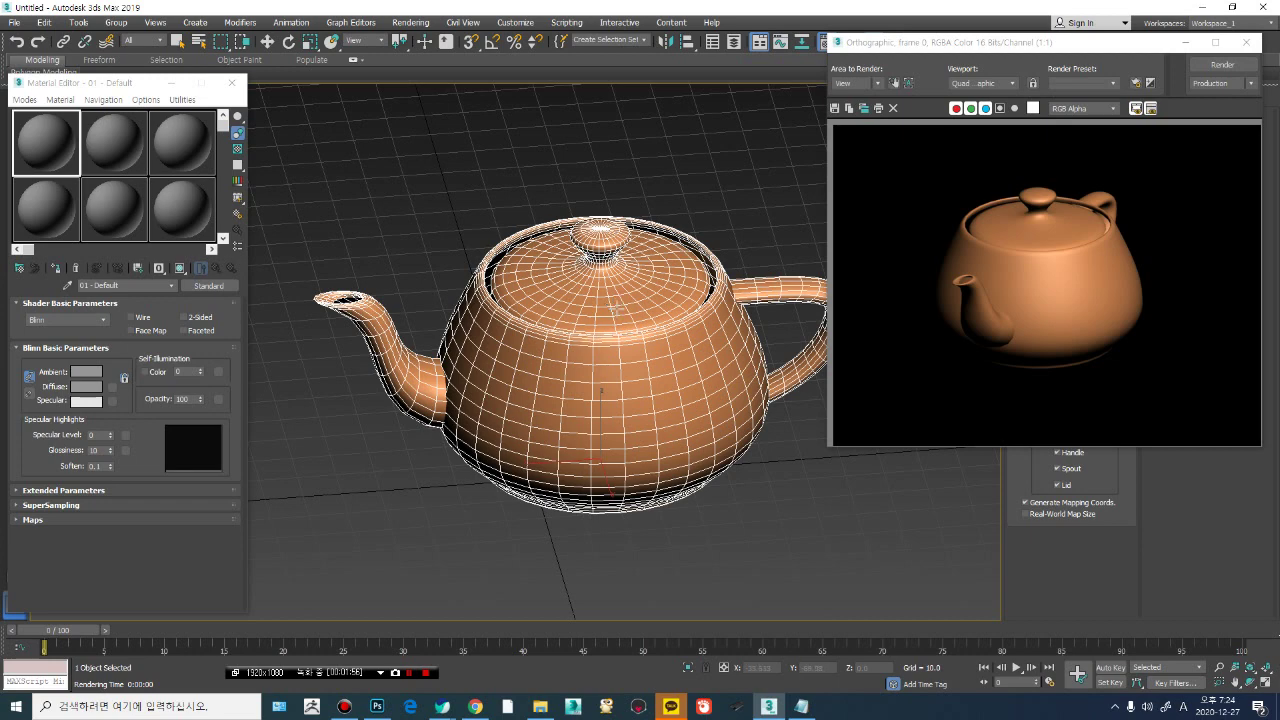
pyautogui.keyDown('alt'); pyautogui.moveTo(613, 306); pyautogui.dragTo(624, 344, button='middle'); pyautogui.keyUp('alt')
pyautogui.scroll(2, 630, 200)
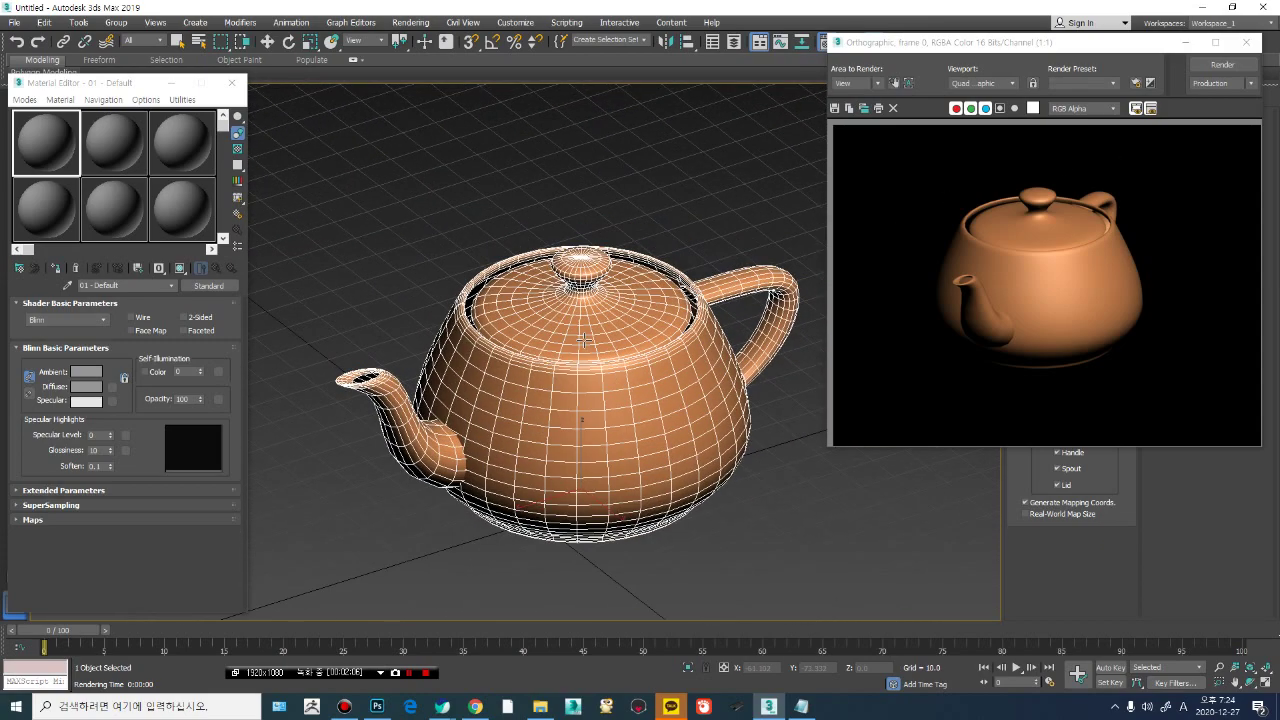
pyautogui.scroll(3, 590, 335)
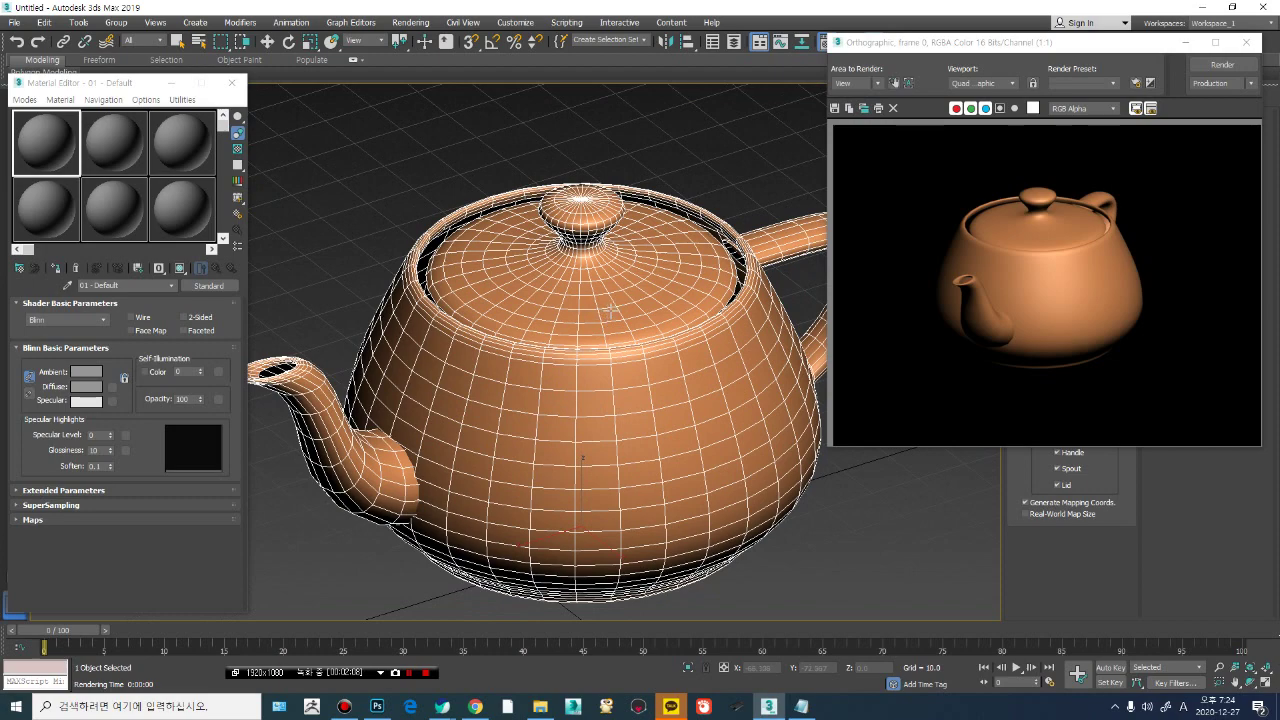
pyautogui.keyDown('alt'); pyautogui.moveTo(611, 311); pyautogui.dragTo(593, 309, button='middle'); pyautogui.keyUp('alt')
pyautogui.moveTo(1090, 48); pyautogui.dragTo(1068, 138)
pyautogui.click(1225, 134)
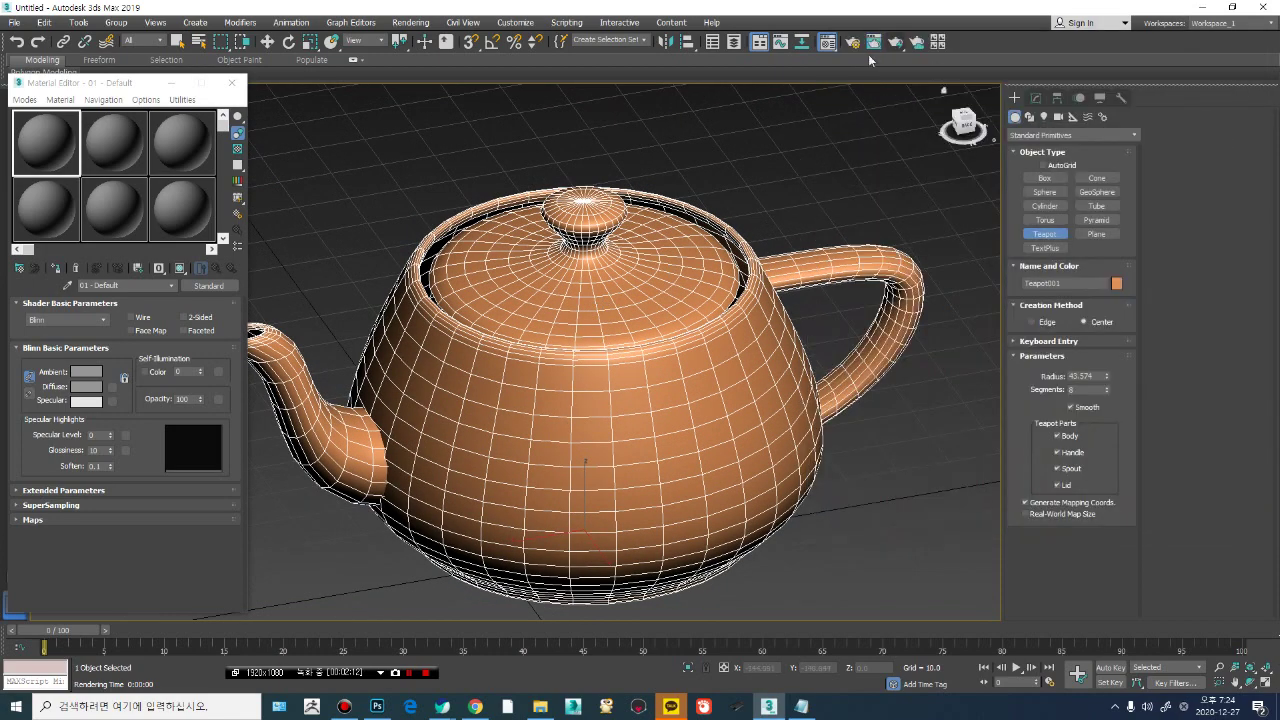
# Step: Open the Render Setup and expand the Assign Renderer settings to check which renderers are assigned
pyautogui.click(853, 44)
pyautogui.moveTo(690, 64); pyautogui.dragTo(654, 62)
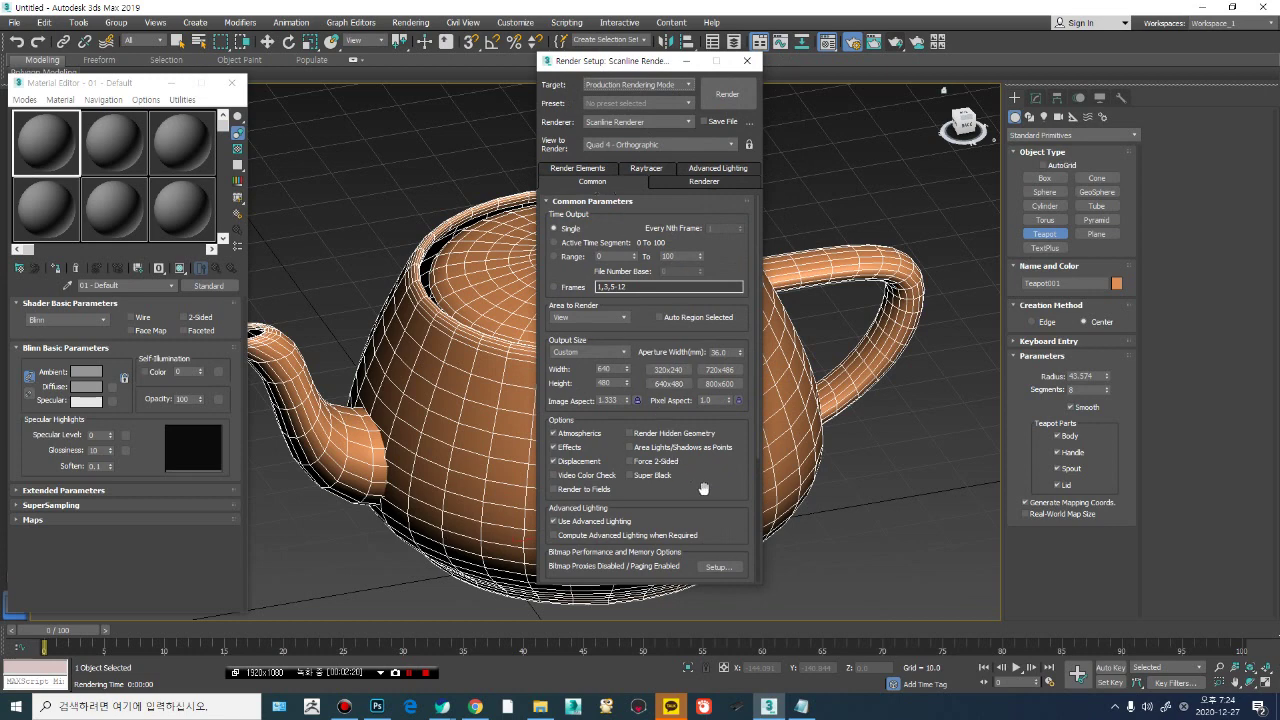
pyautogui.scroll(-5, 686, 190)
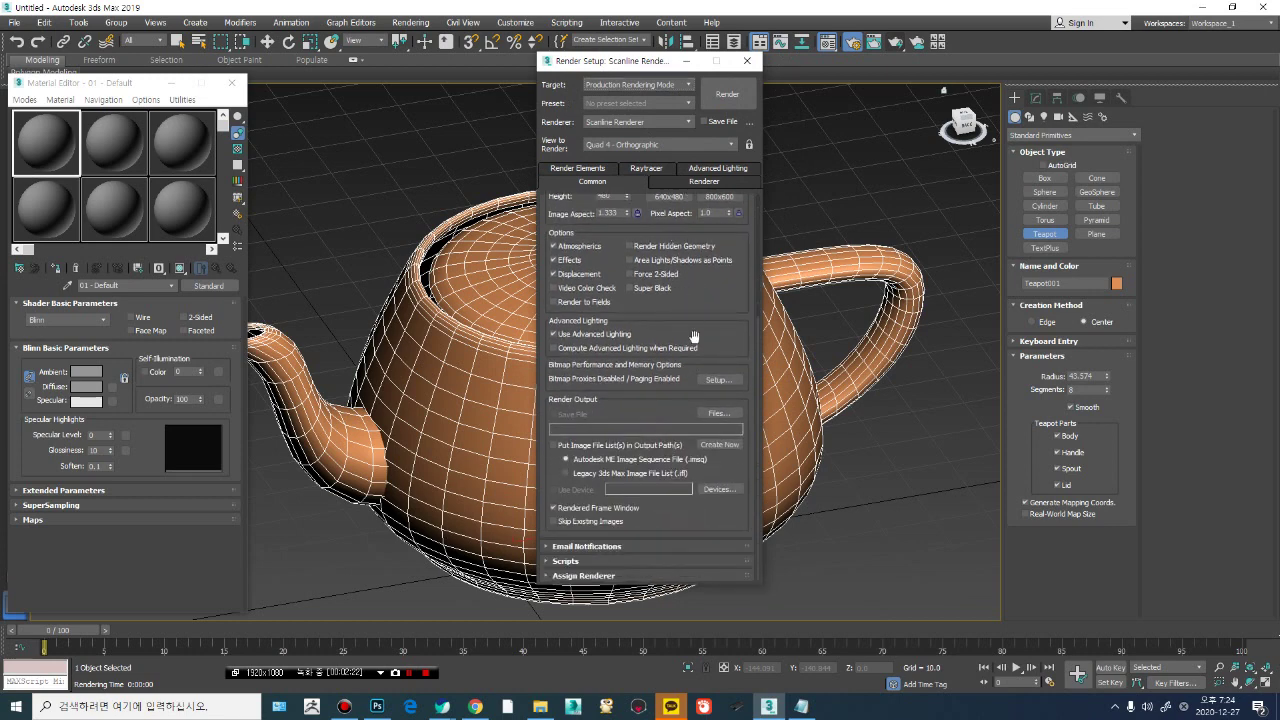
pyautogui.click(578, 576)
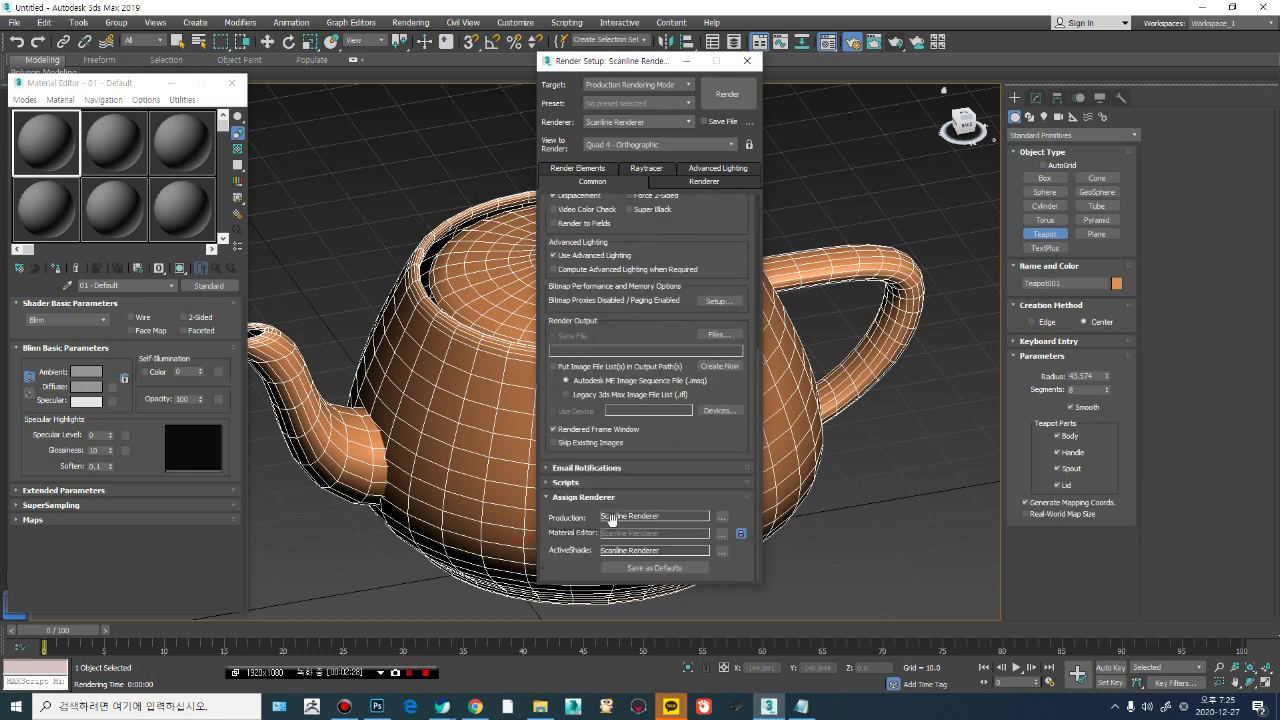
# Step: Review the alternative production renderers such as Arnold and ART Renderer, cancel the choice and close the Render Setup
pyautogui.click(722, 518)
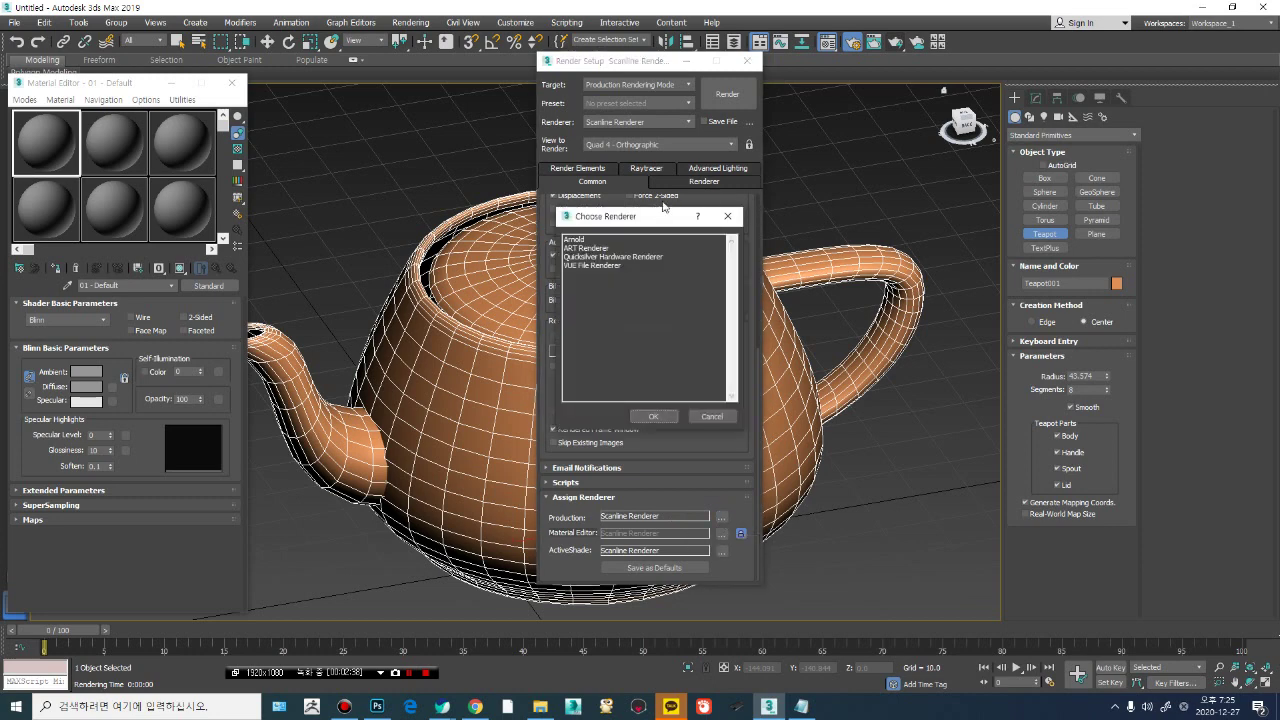
pyautogui.moveTo(654, 215); pyautogui.dragTo(460, 215)
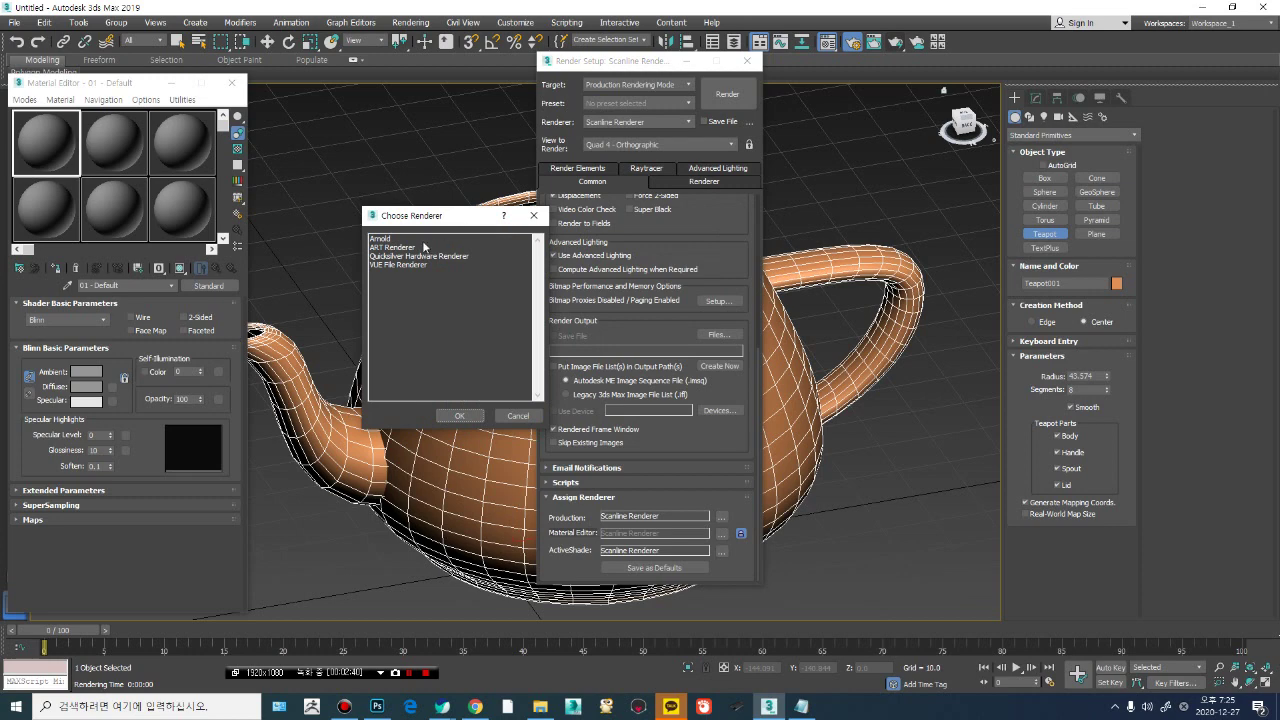
pyautogui.click(393, 238)
pyautogui.click(388, 248)
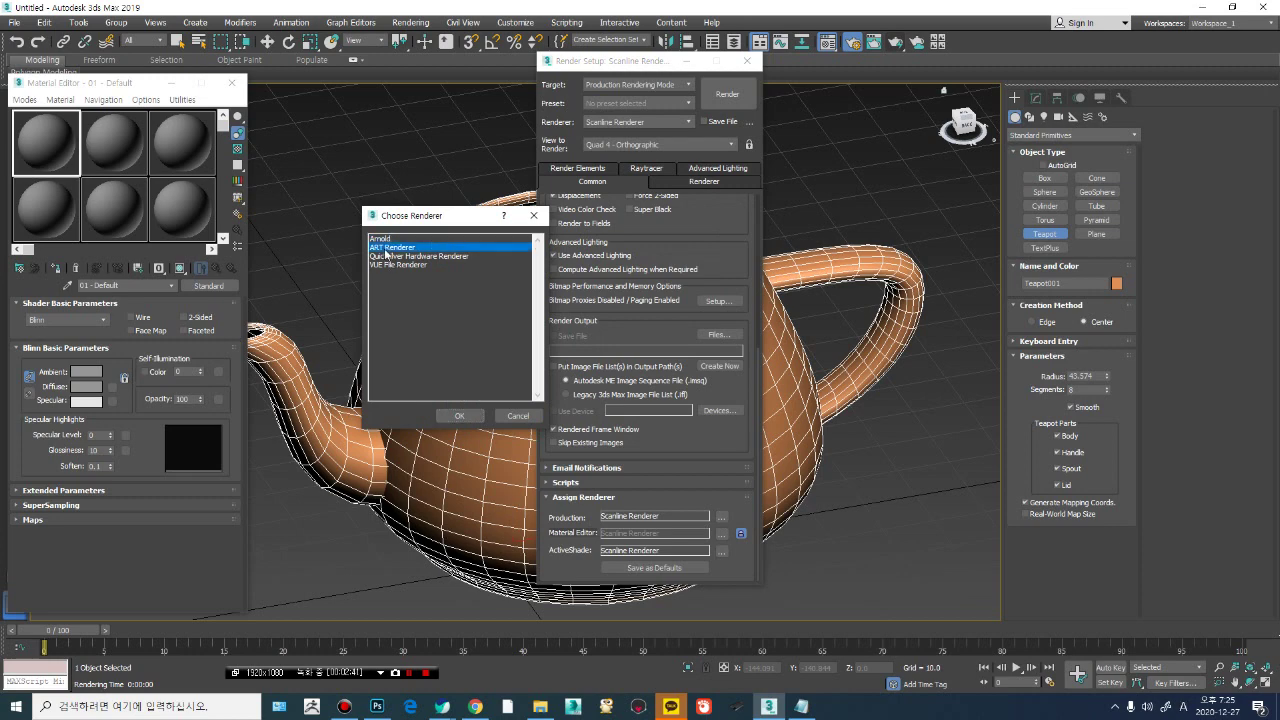
pyautogui.click(381, 239)
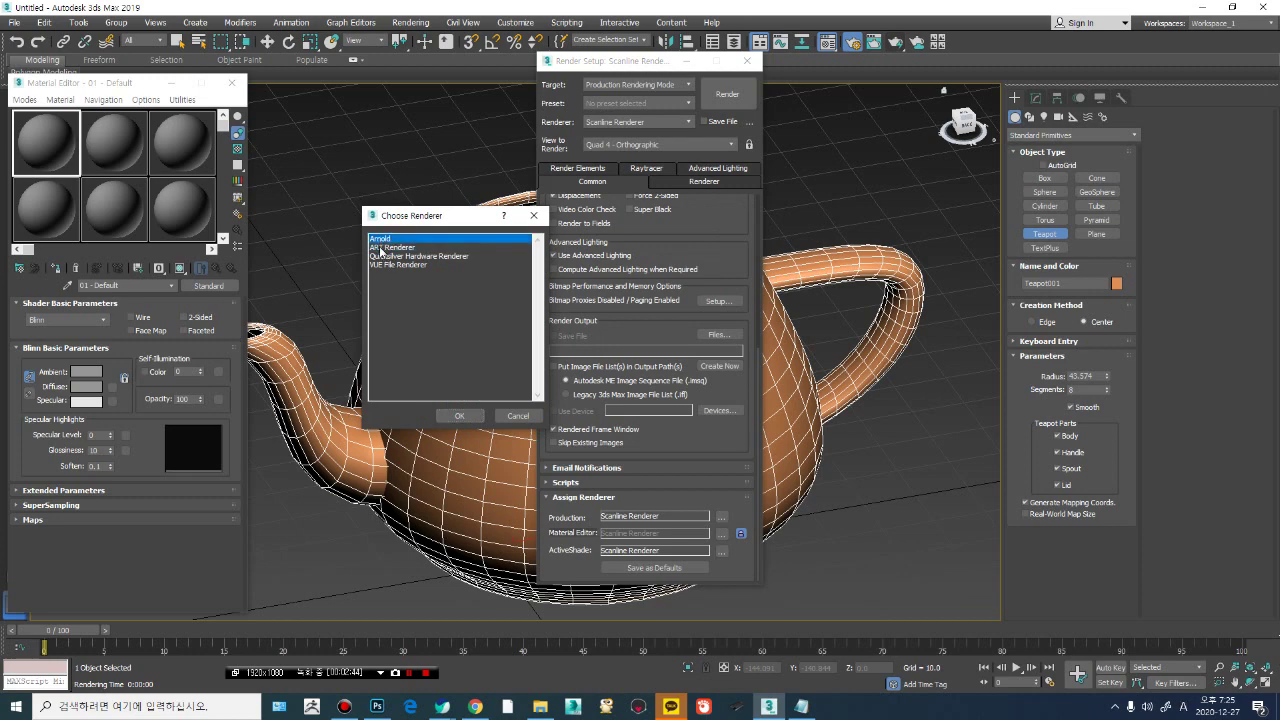
pyautogui.click(382, 248)
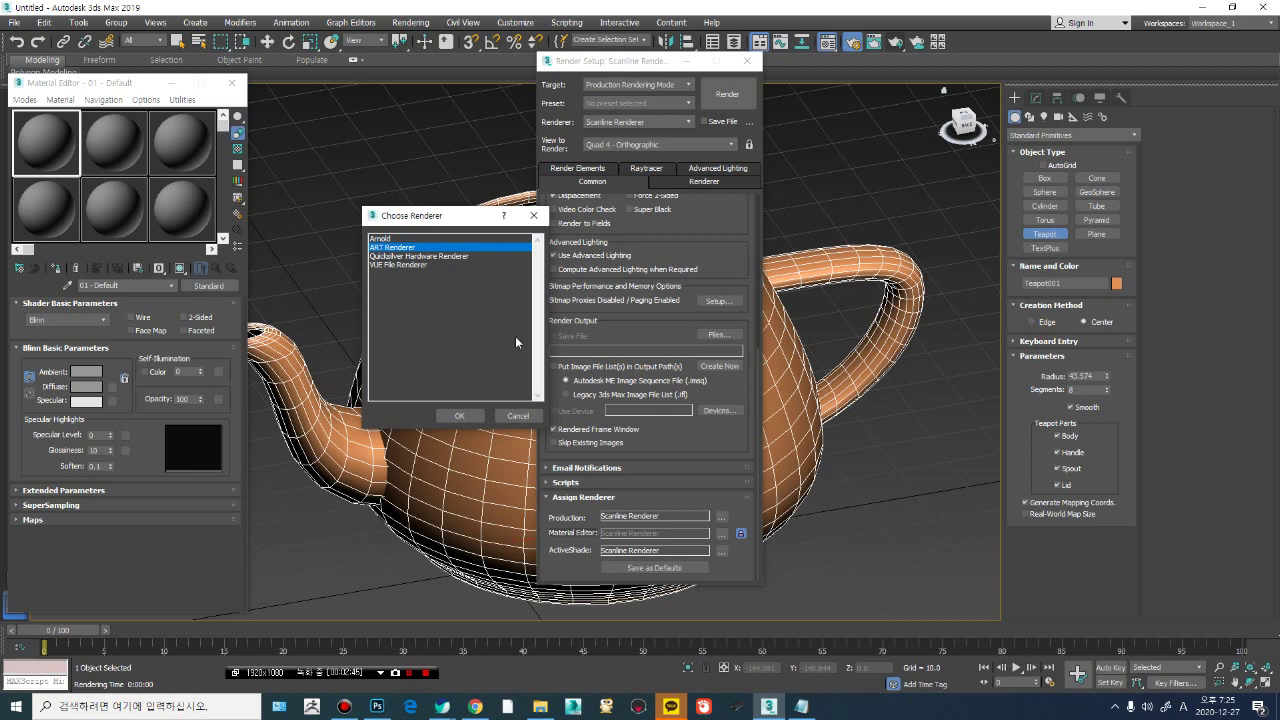
pyautogui.click(516, 415)
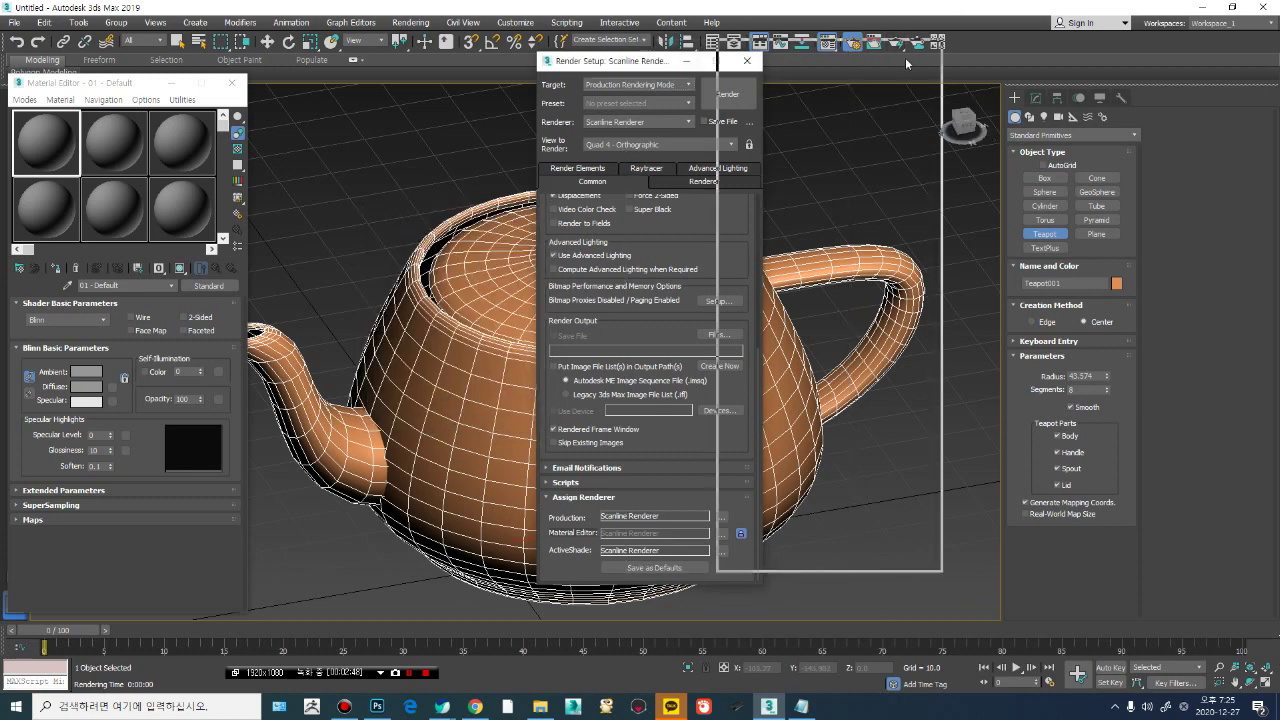
pyautogui.moveTo(633, 65); pyautogui.dragTo(856, 84)
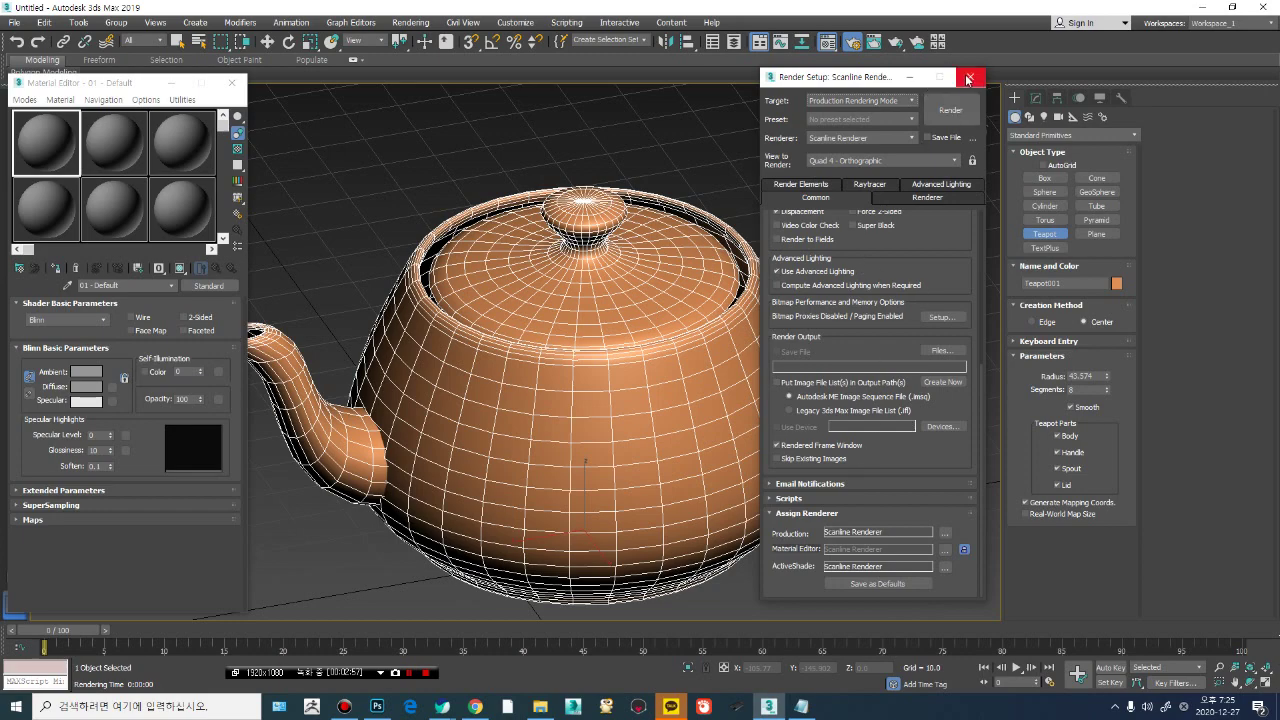
pyautogui.click(968, 80)
pyautogui.scroll(-2, 660, 265)
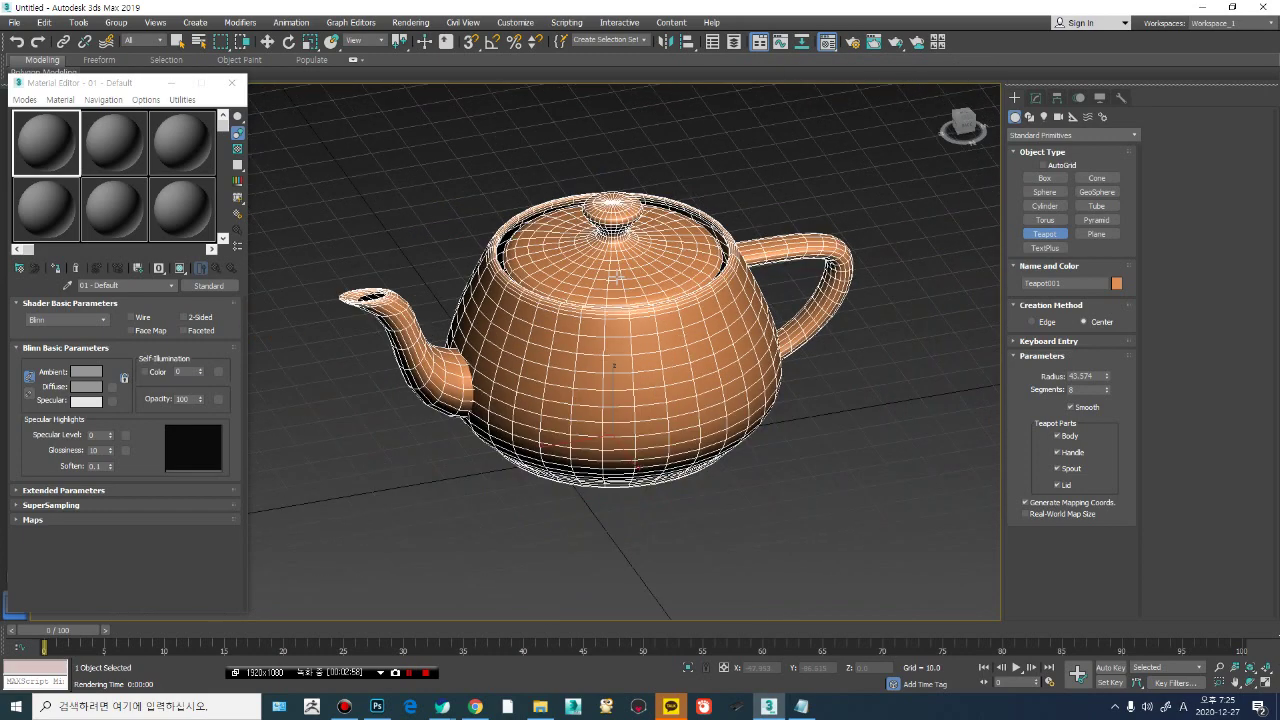
pyautogui.keyDown('alt'); pyautogui.moveTo(617, 276); pyautogui.dragTo(610, 272, button='middle'); pyautogui.keyUp('alt')
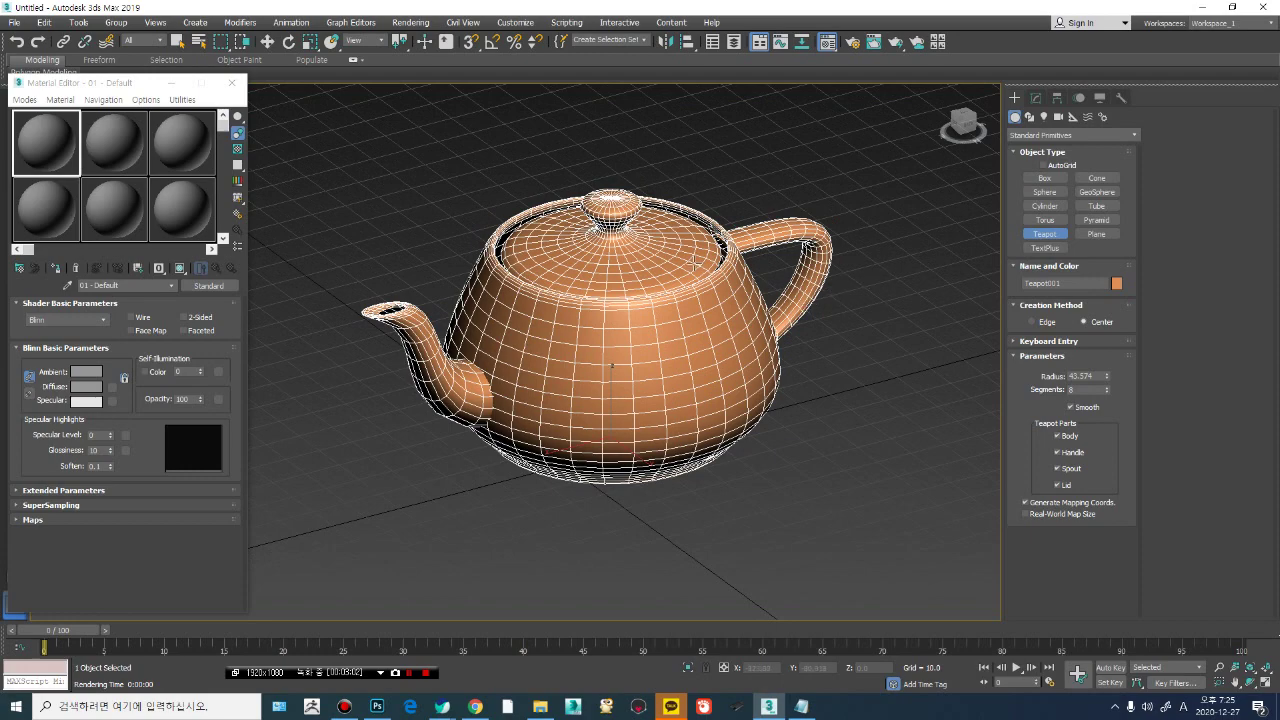
pyautogui.scroll(3, 676, 264)
pyautogui.scroll(-3, 570, 281)
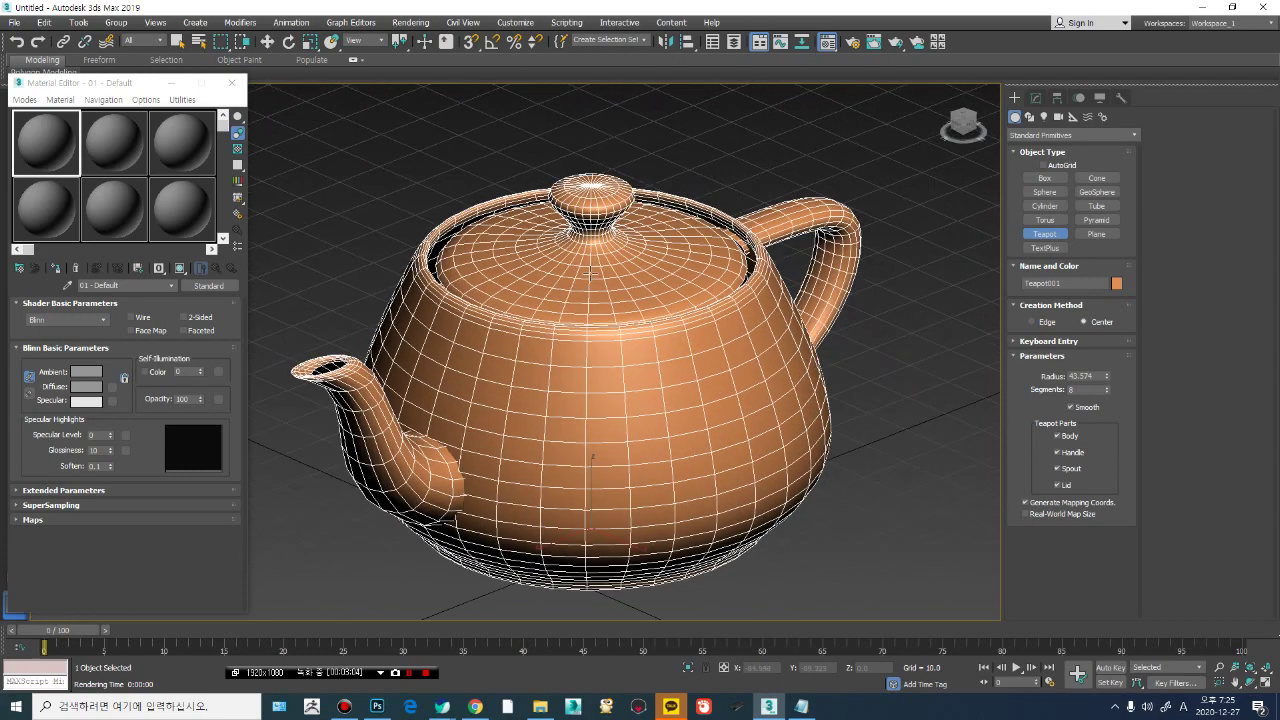
# Step: Reposition the Material Editor window and assign the 01 - Default material to the selected teapot
pyautogui.scroll(3, 603, 280)
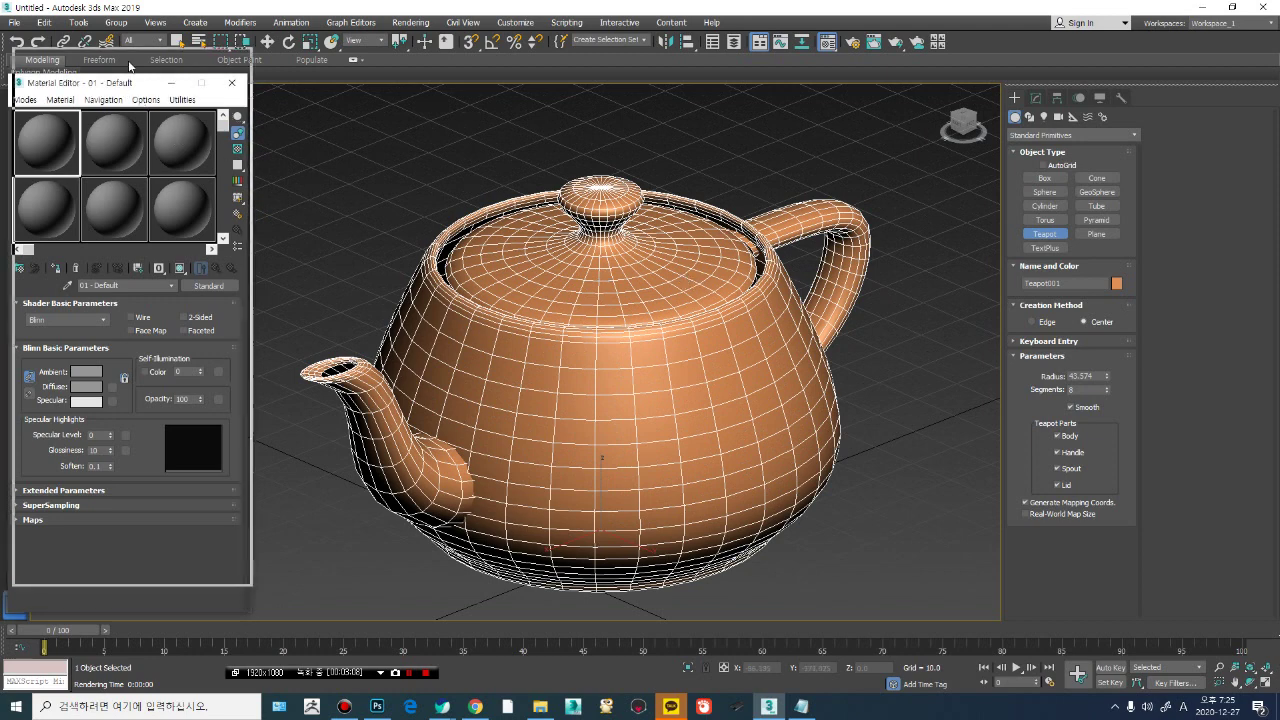
pyautogui.moveTo(125, 84); pyautogui.dragTo(78, 80)
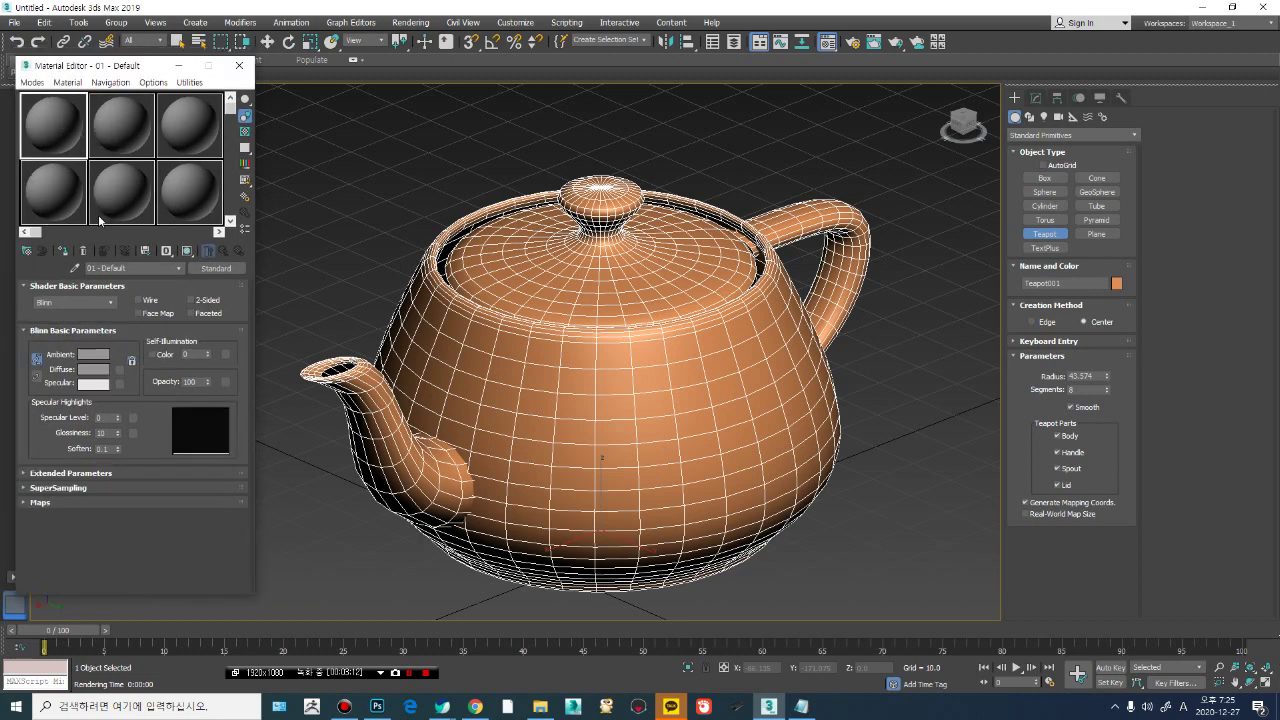
pyautogui.click(66, 250)
pyautogui.keyDown('alt'); pyautogui.moveTo(551, 337); pyautogui.dragTo(543, 340, button='middle'); pyautogui.keyUp('alt')
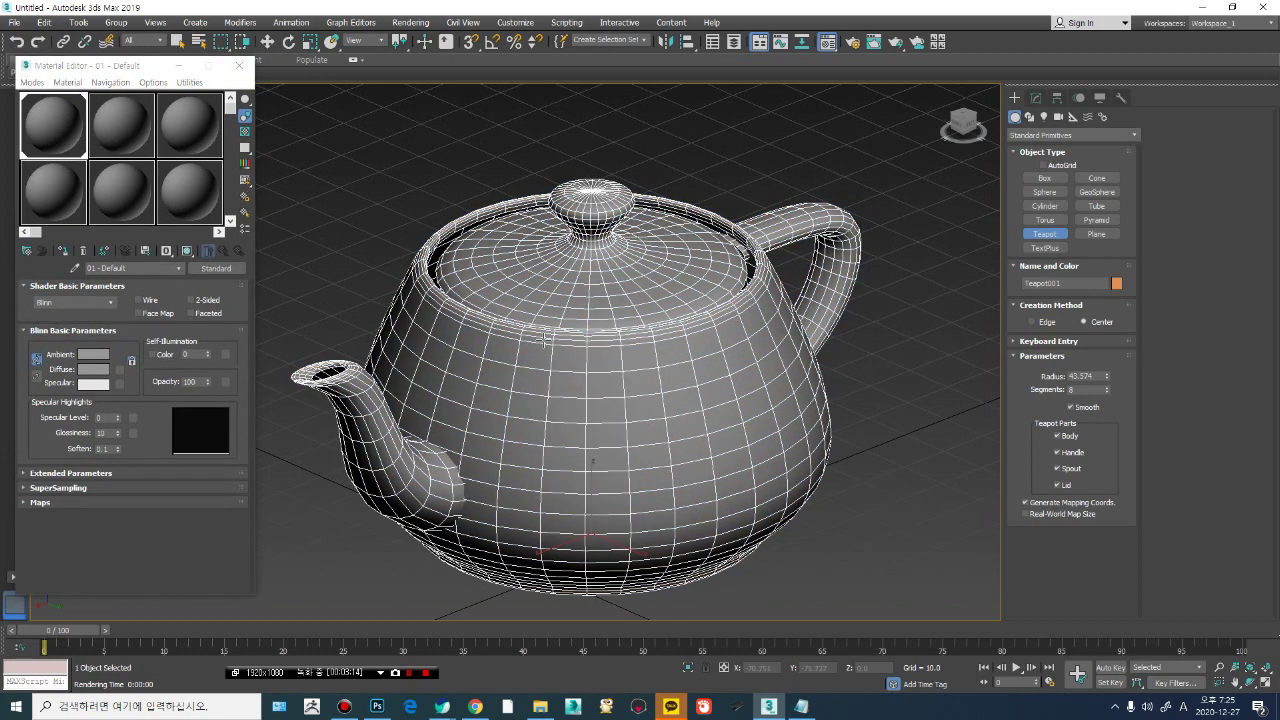
# Step: Render the teapot and move the rendered image window clear of the model
pyautogui.hotkey('shift', 'q')
pyautogui.moveTo(971, 140); pyautogui.dragTo(979, 62)
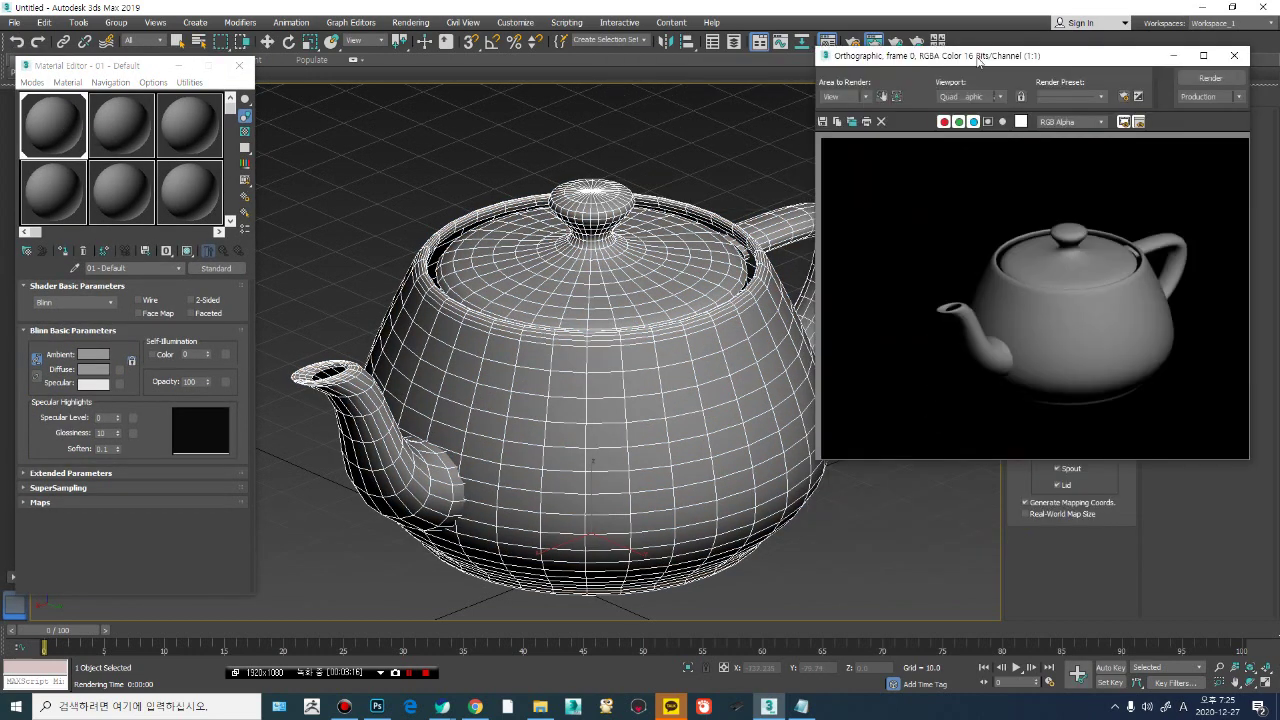
pyautogui.keyDown('alt'); pyautogui.moveTo(658, 297); pyautogui.dragTo(626, 302, button='middle'); pyautogui.keyUp('alt')
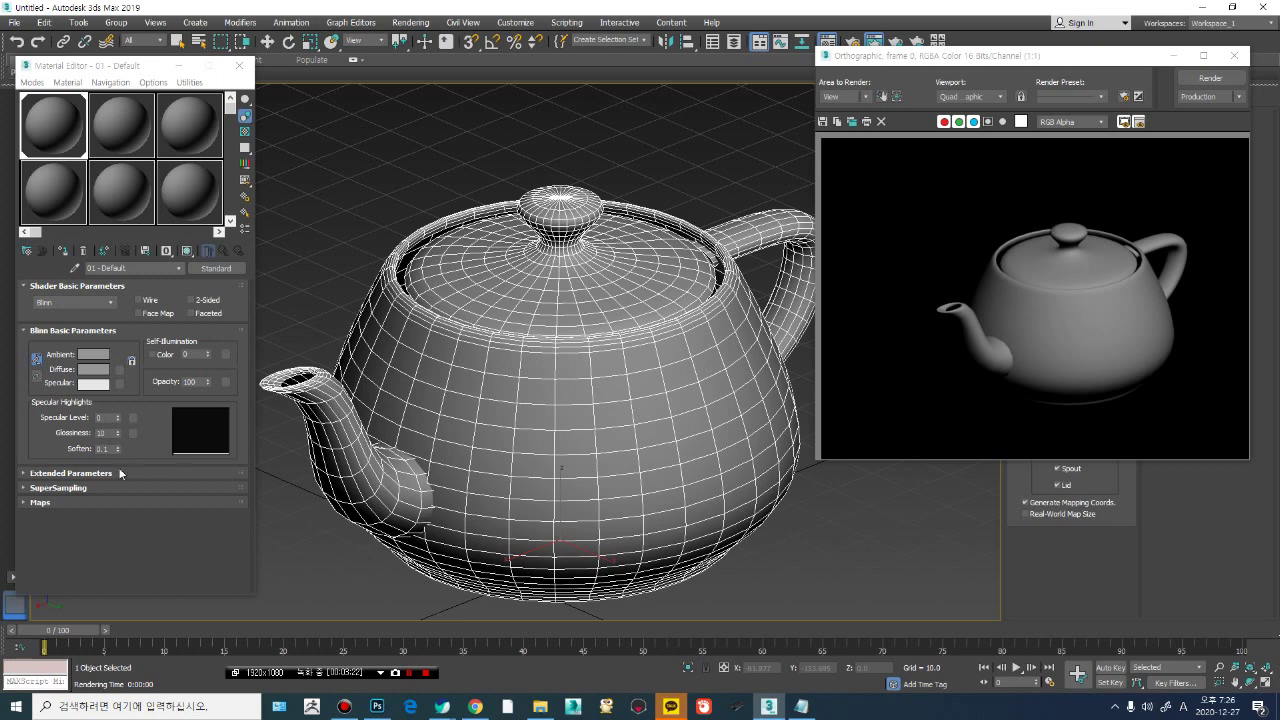
# Step: Expand the Maps section of the 01 - Default material and review its map channels
pyautogui.click(42, 503)
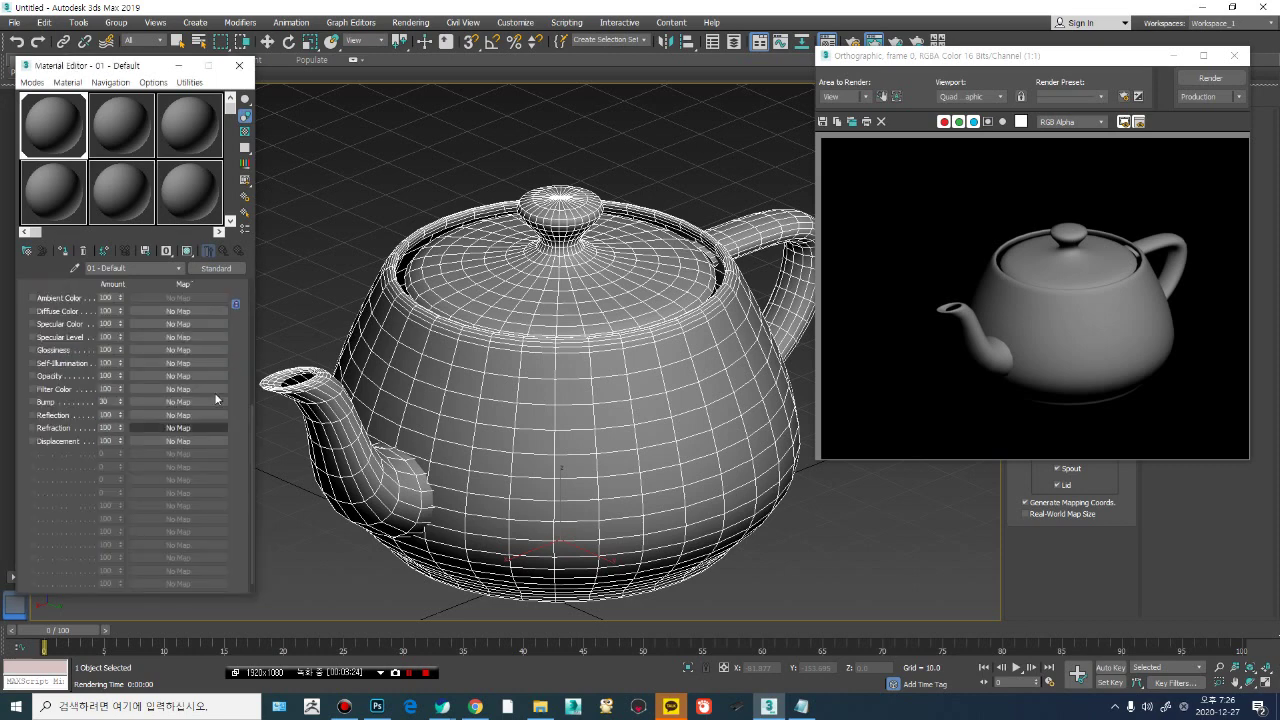
pyautogui.moveTo(230, 385); pyautogui.dragTo(235, 332)
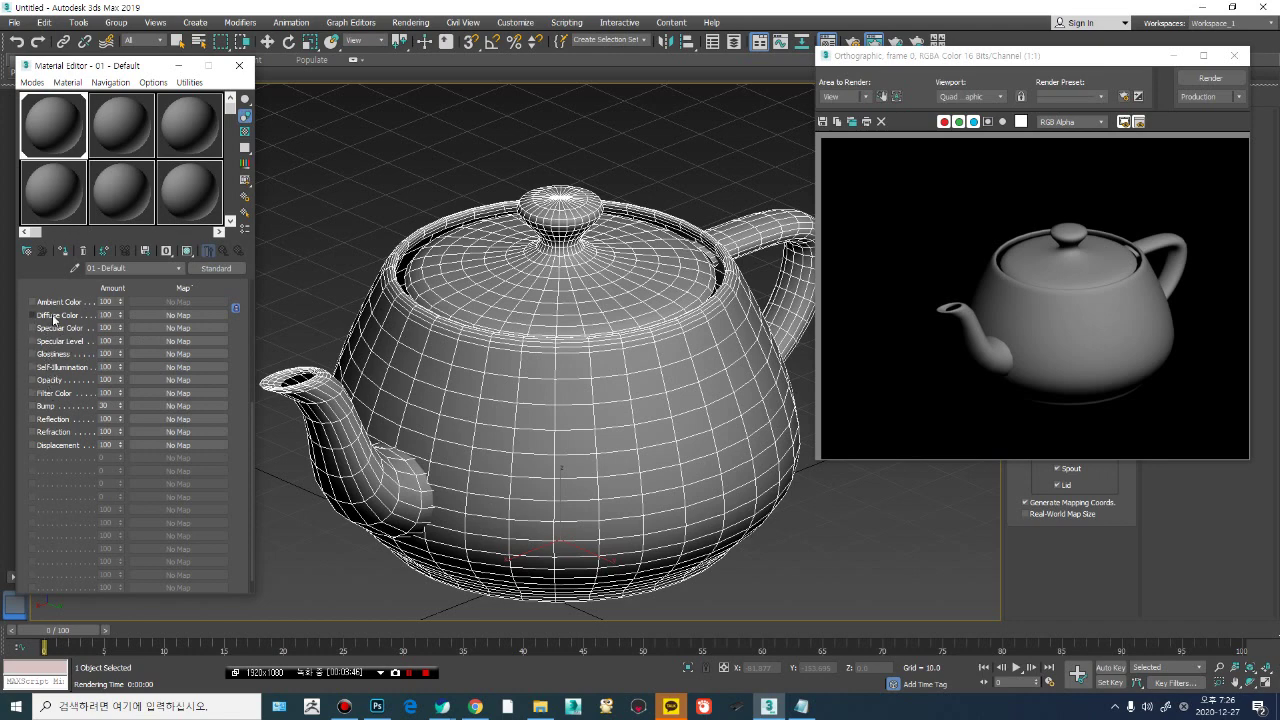
pyautogui.moveTo(236, 335); pyautogui.dragTo(192, 523)
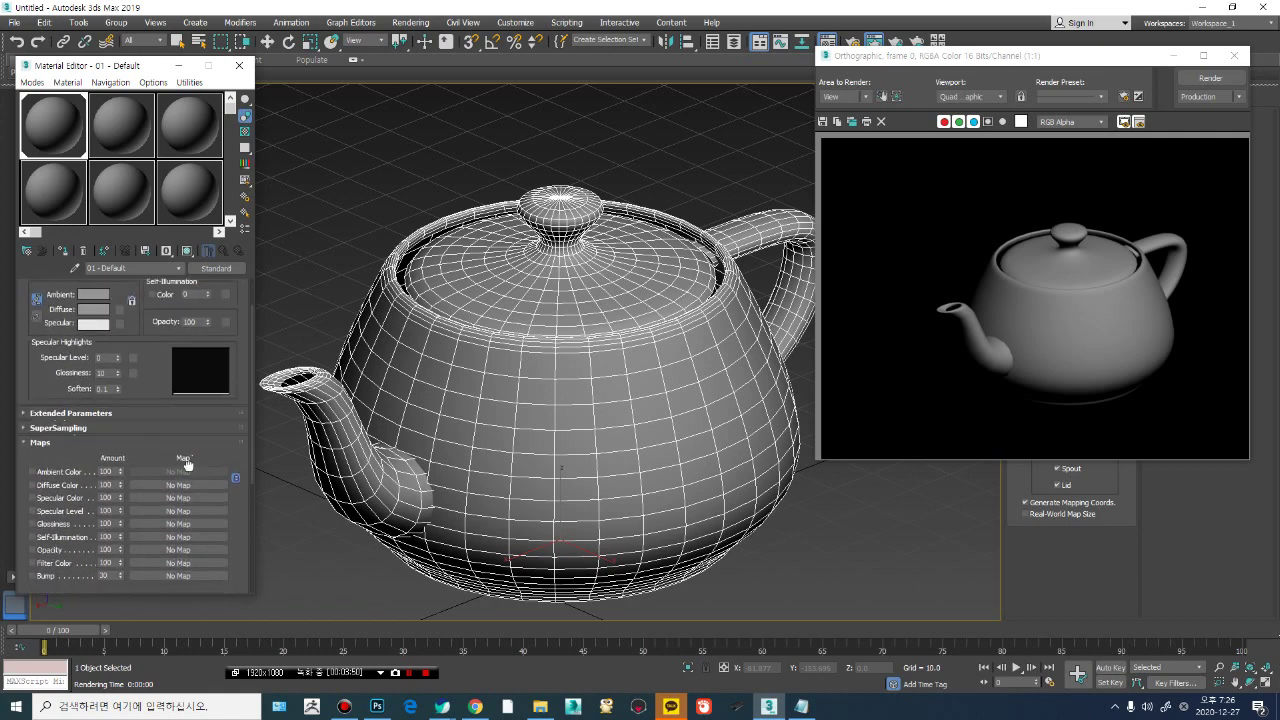
pyautogui.scroll(-3, 171, 408)
pyautogui.scroll(4, 165, 380)
pyautogui.scroll(-5, 162, 310)
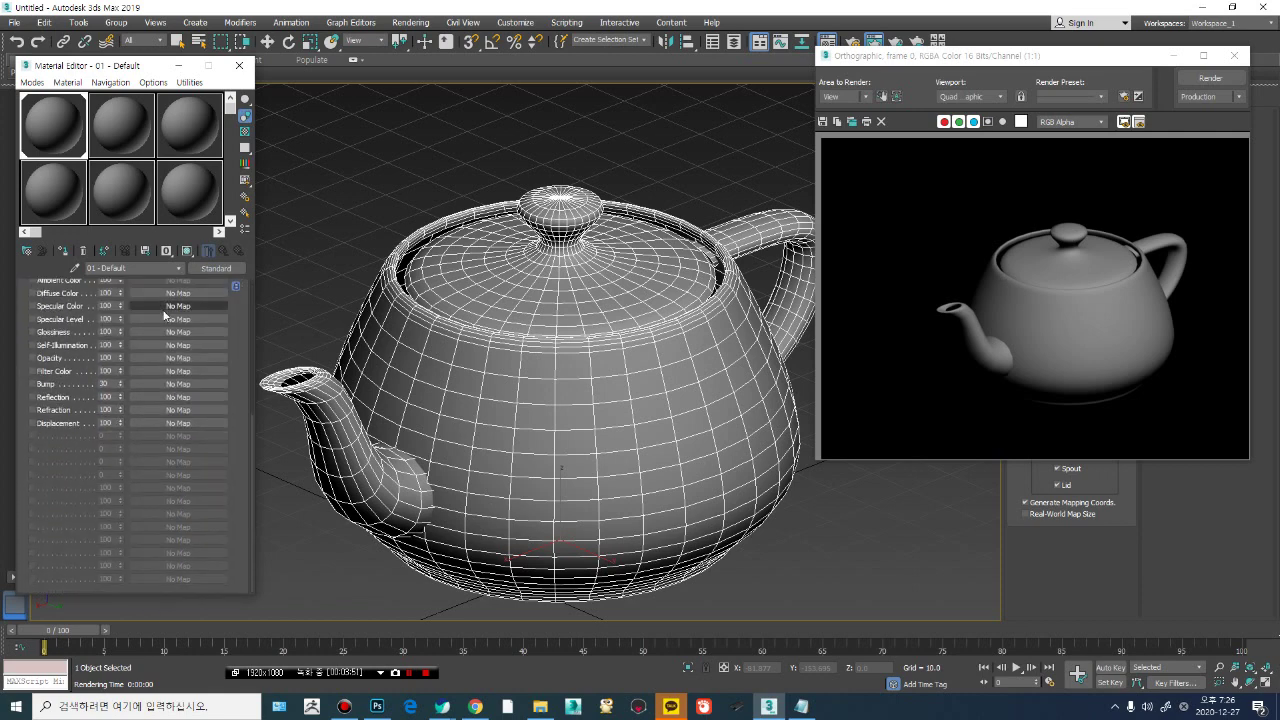
pyautogui.moveTo(236, 316)
pyautogui.mouseDown()
pyautogui.moveTo(223, 517)
pyautogui.moveTo(222, 330)
pyautogui.mouseUp()
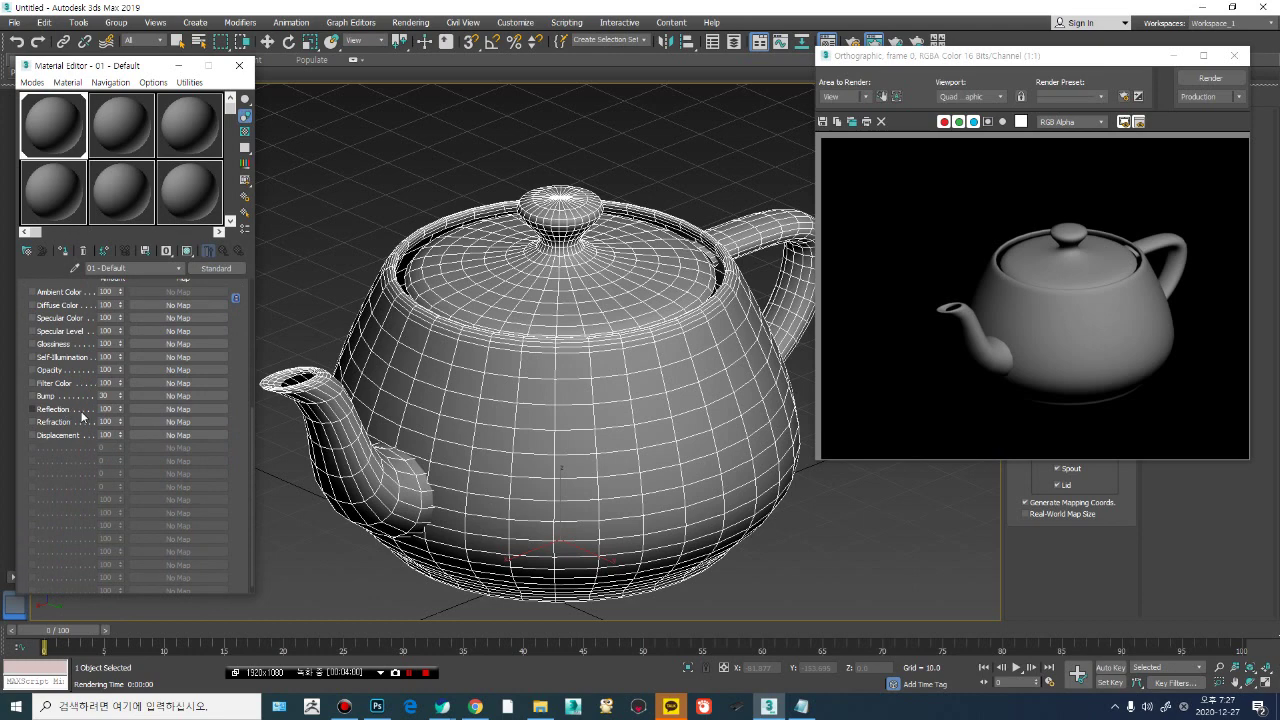
# Step: Assign a Raytrace map to the material's Reflection channel
pyautogui.click(175, 409)
pyautogui.moveTo(588, 141); pyautogui.dragTo(393, 95)
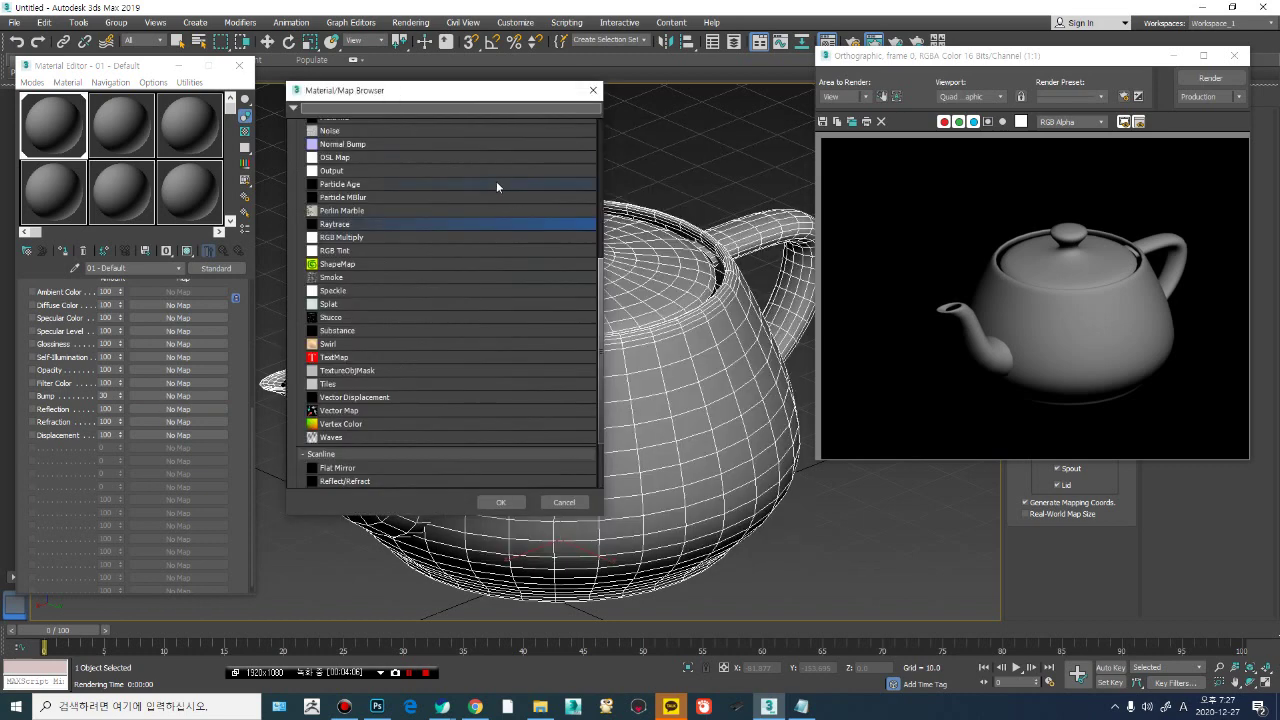
pyautogui.scroll(10, 600, 307)
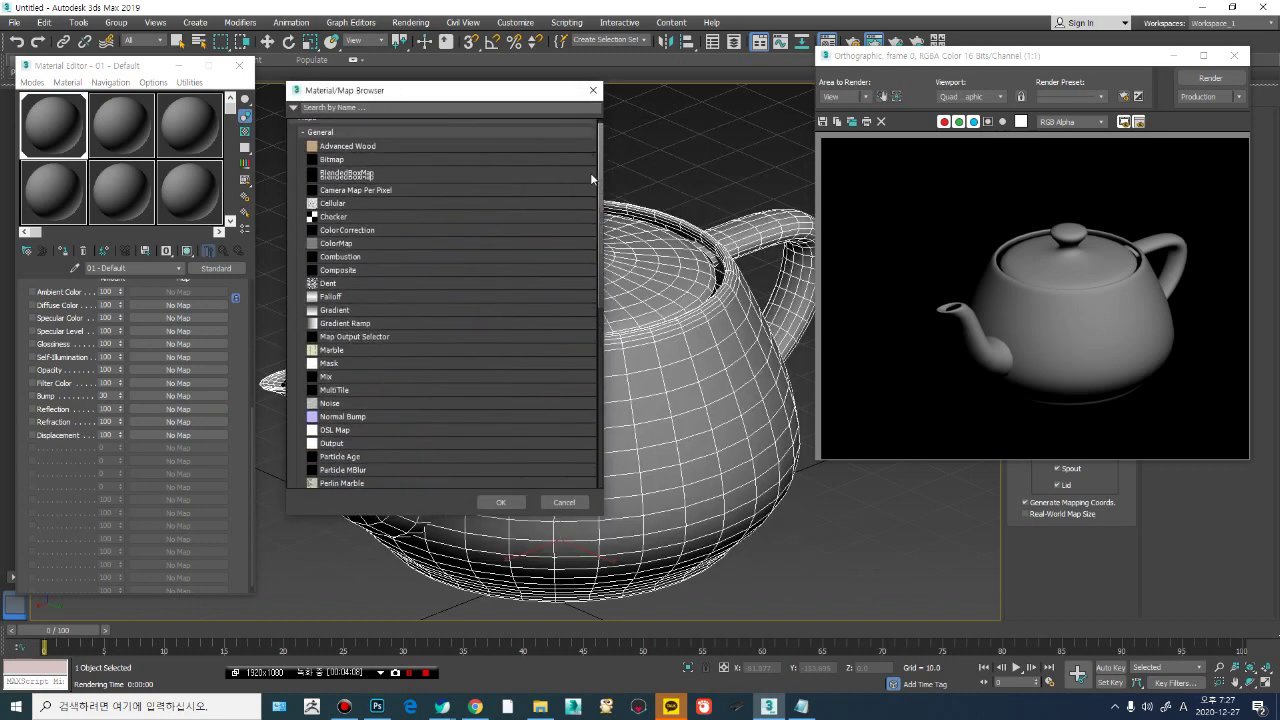
pyautogui.scroll(-11, 584, 295)
pyautogui.scroll(5, 577, 279)
pyautogui.scroll(-4, 568, 261)
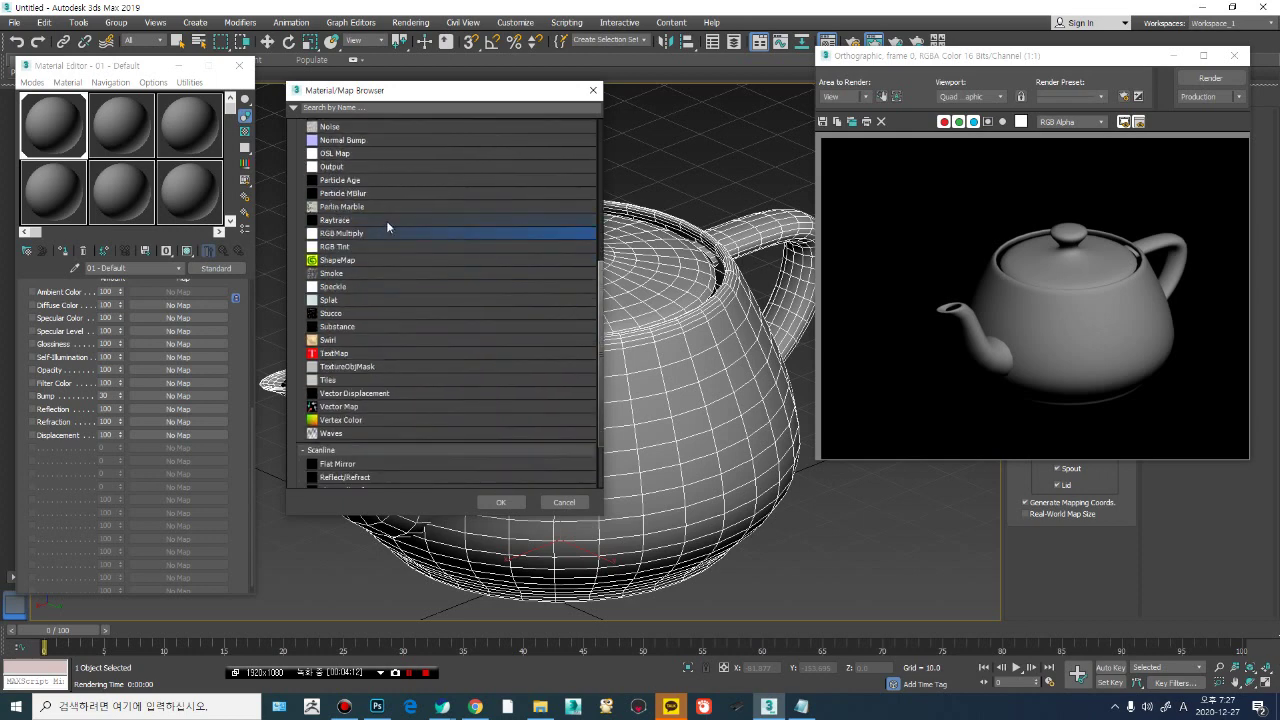
pyautogui.moveTo(417, 94); pyautogui.dragTo(360, 107)
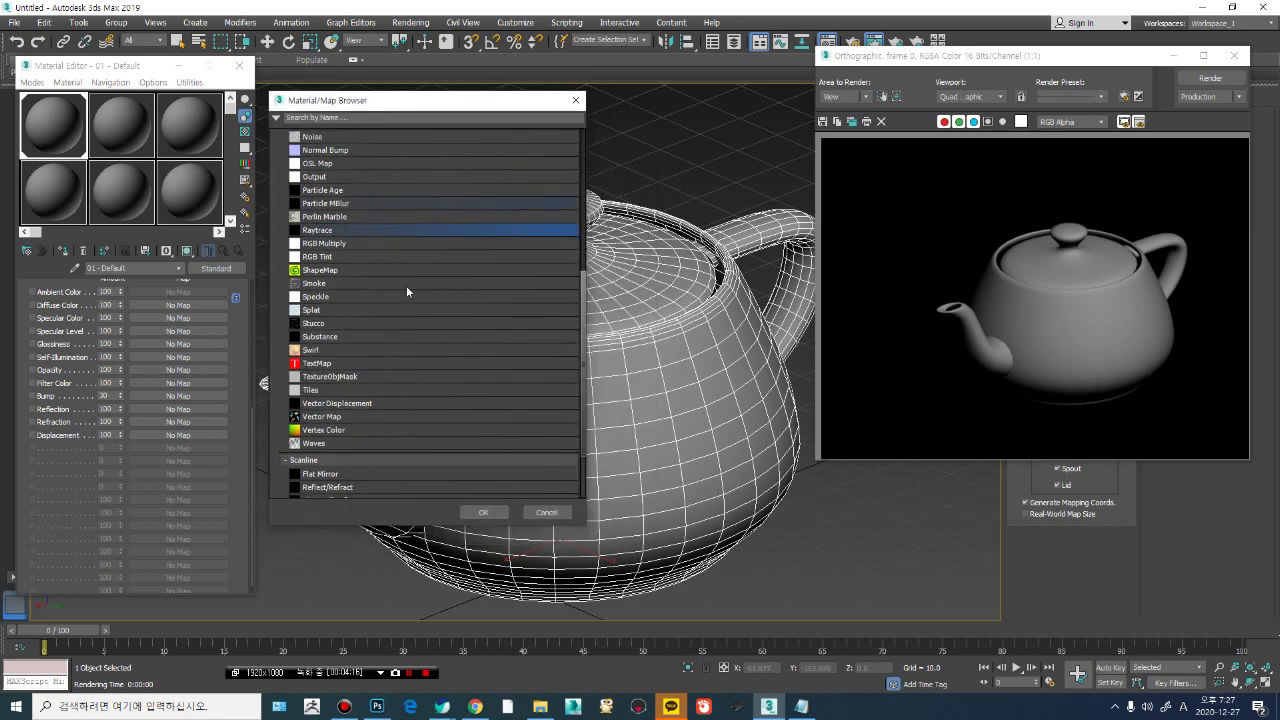
pyautogui.click(484, 512)
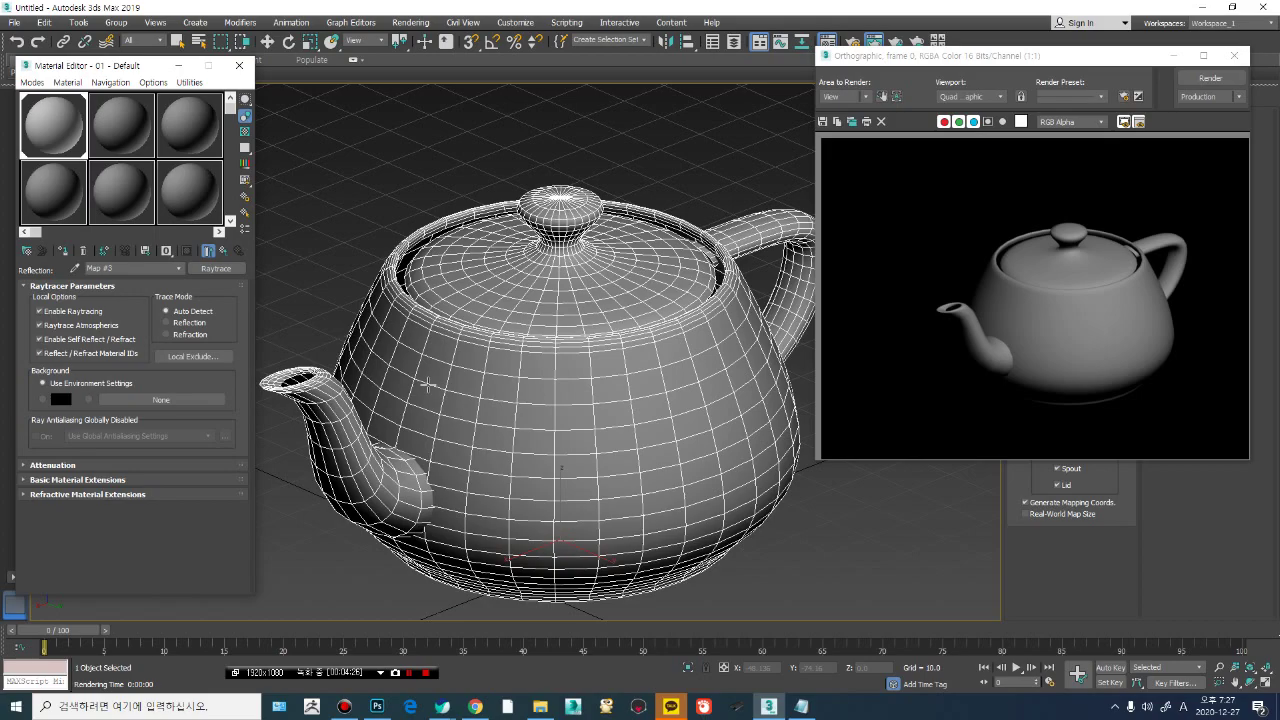
# Step: Return from the Raytrace map settings to the parent 01 - Default material
pyautogui.keyDown('alt'); pyautogui.moveTo(427, 384); pyautogui.dragTo(449, 414, button='middle'); pyautogui.keyUp('alt')
pyautogui.scroll(-5, 448, 413)
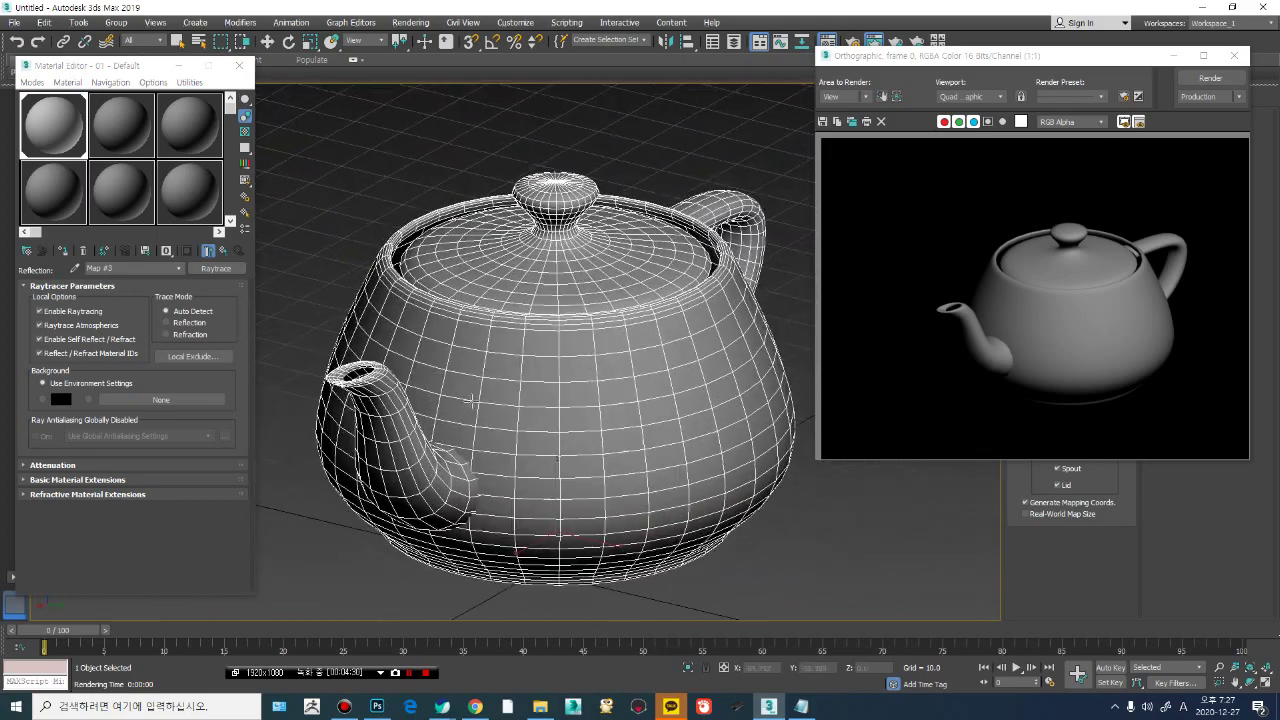
pyautogui.scroll(5, 540, 358)
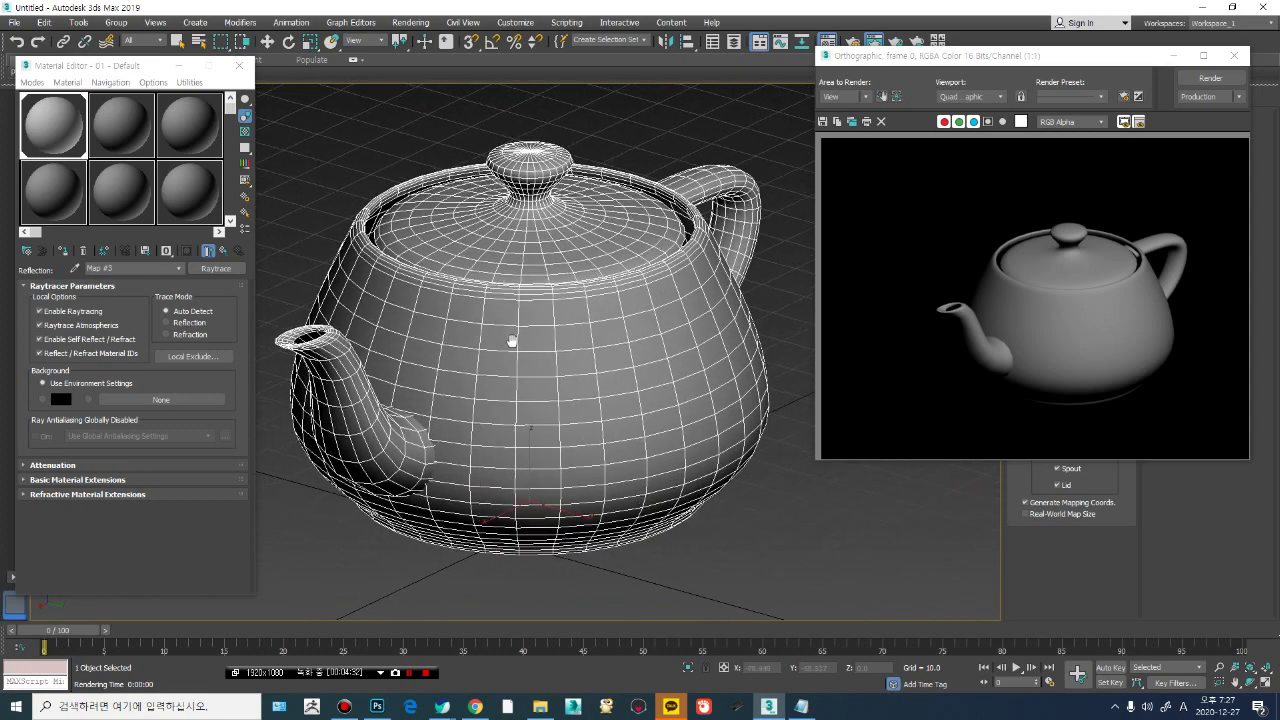
pyautogui.click(222, 250)
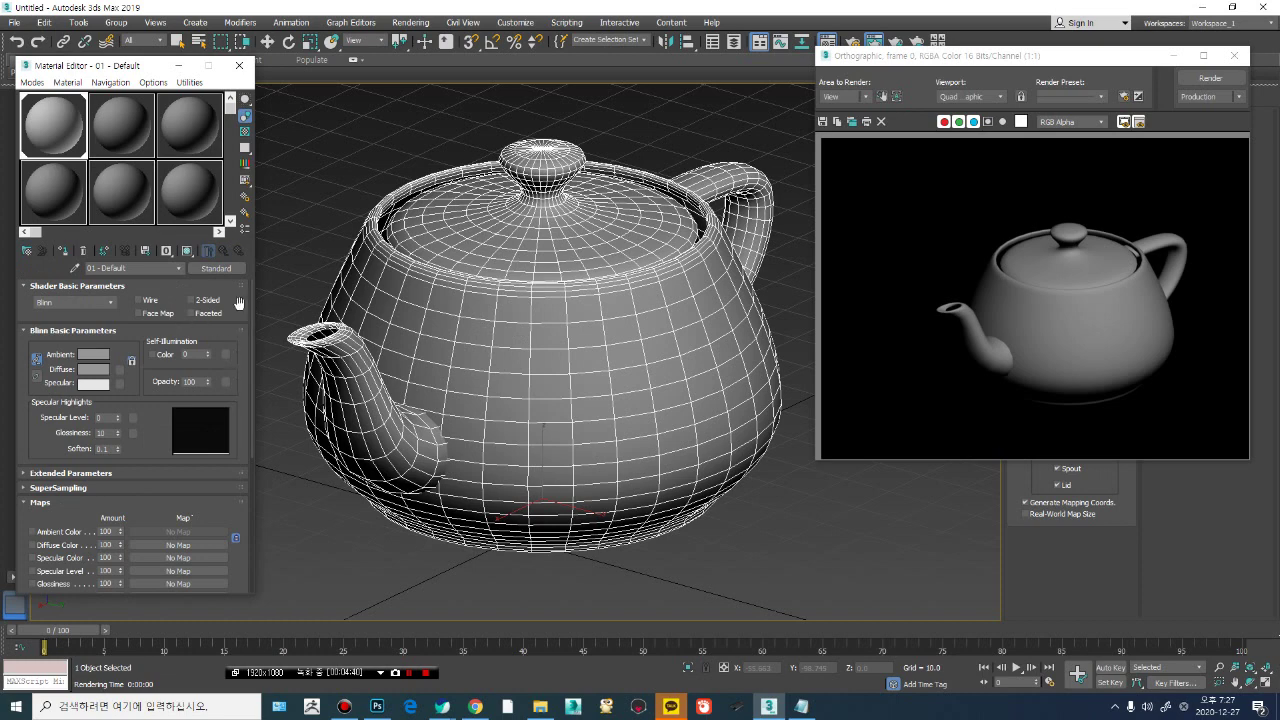
pyautogui.scroll(1, 446, 340)
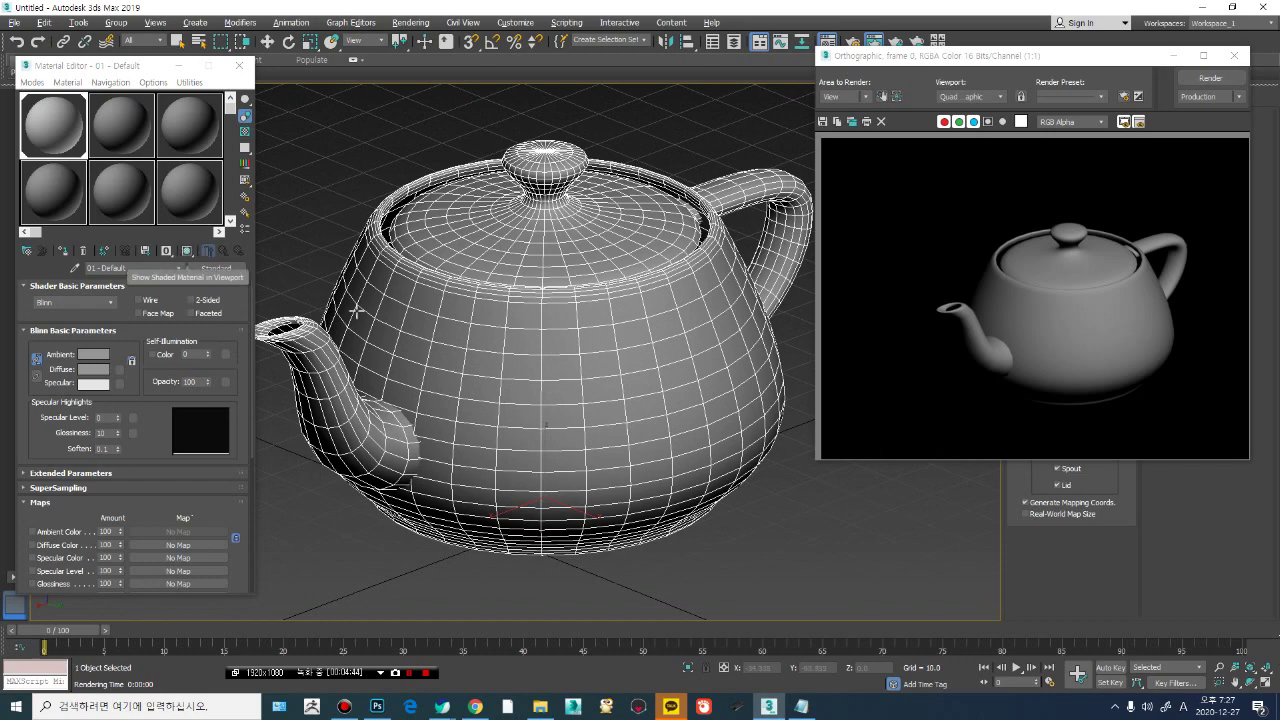
pyautogui.keyDown('alt'); pyautogui.moveTo(355, 311); pyautogui.dragTo(455, 340, button='middle'); pyautogui.keyUp('alt')
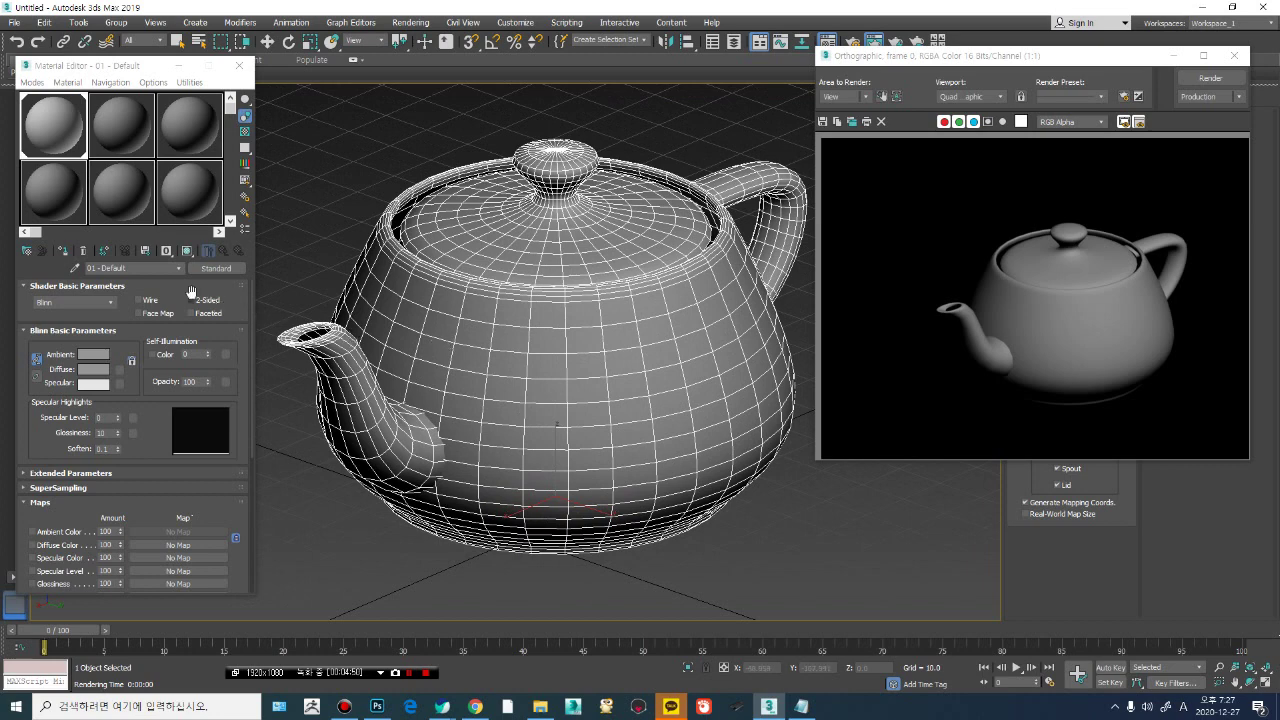
# Step: Render the teapot with its raytraced reflection, and render it again from a slightly rotated view
pyautogui.click(75, 265)
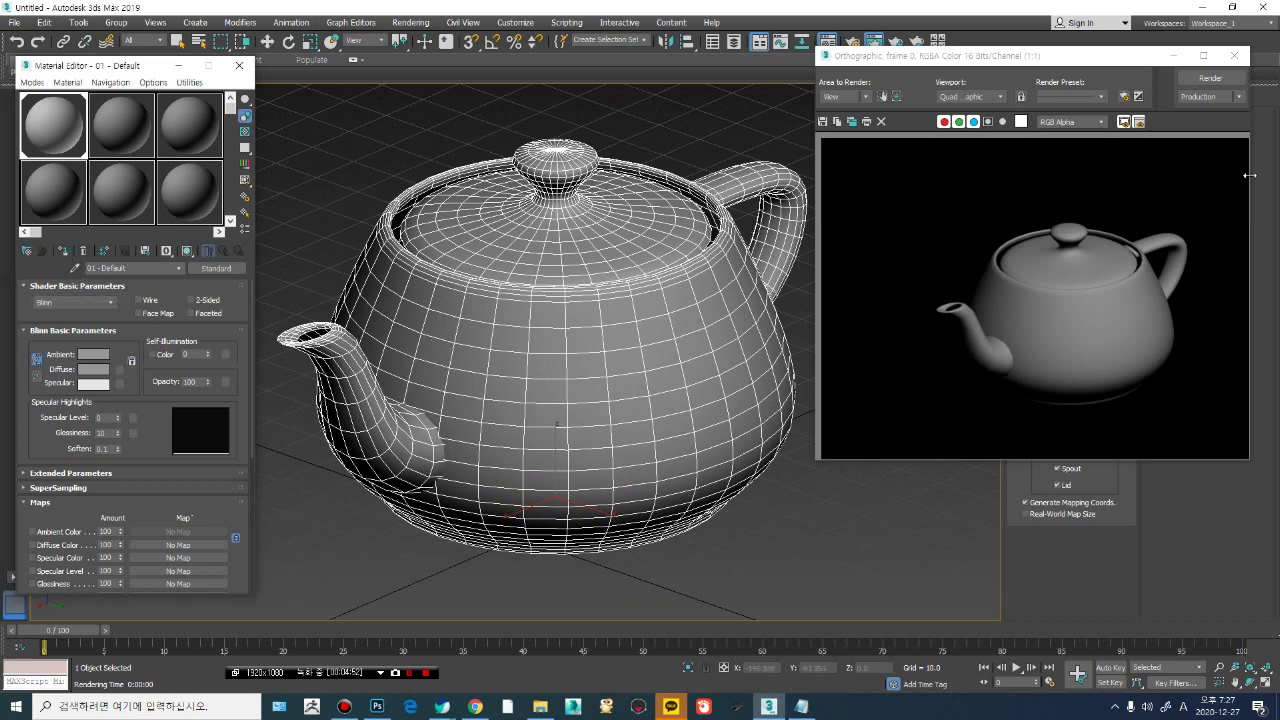
pyautogui.click(1208, 78)
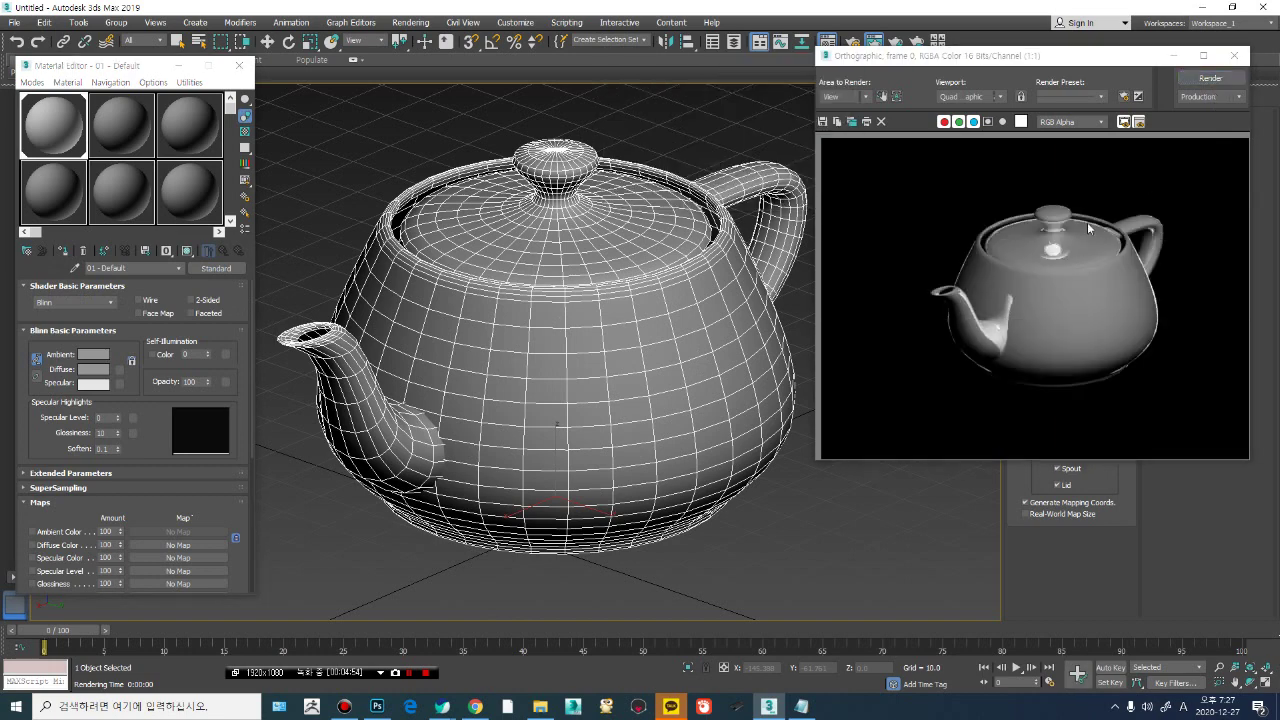
pyautogui.moveTo(1027, 62); pyautogui.dragTo(706, 78)
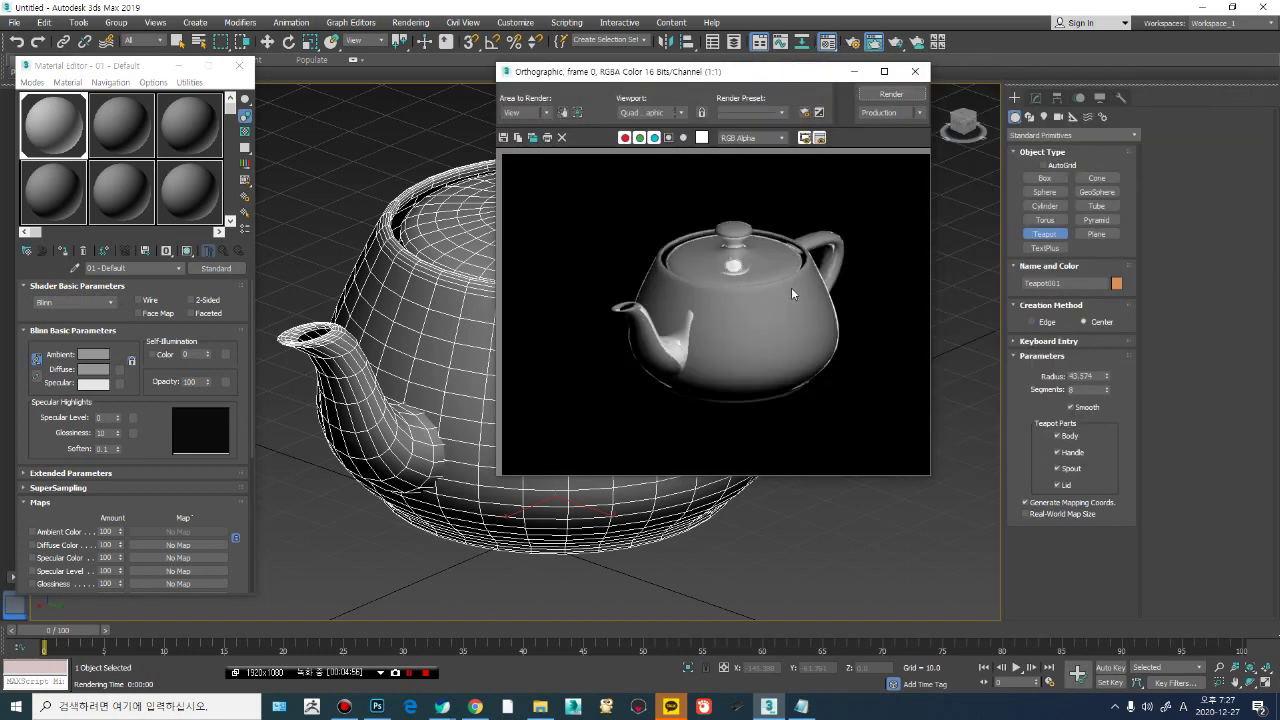
pyautogui.keyDown('alt'); pyautogui.moveTo(415, 363); pyautogui.dragTo(380, 365, button='middle'); pyautogui.keyUp('alt')
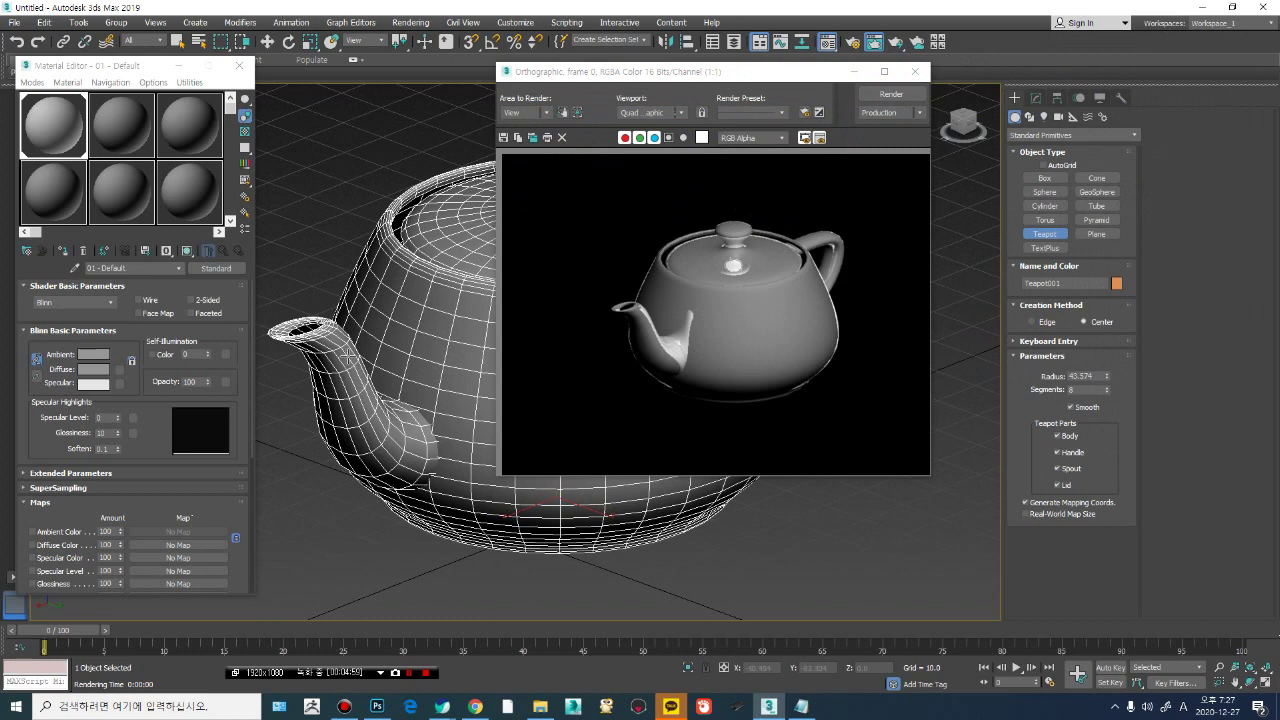
pyautogui.click(891, 94)
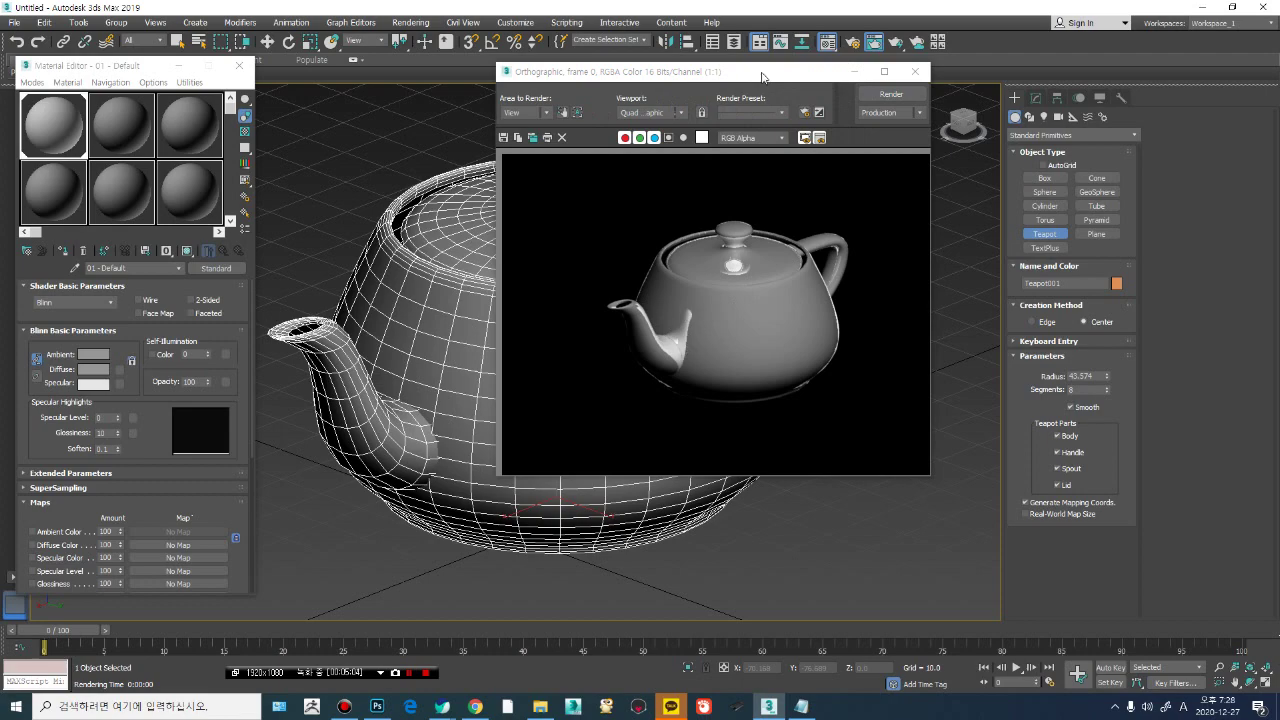
# Step: Move the rendered image window aside and create a sphere on the grid next to the teapot's body
pyautogui.moveTo(762, 77); pyautogui.dragTo(999, 338)
pyautogui.scroll(-3, 510, 358)
pyautogui.moveTo(882, 343); pyautogui.dragTo(948, 340)
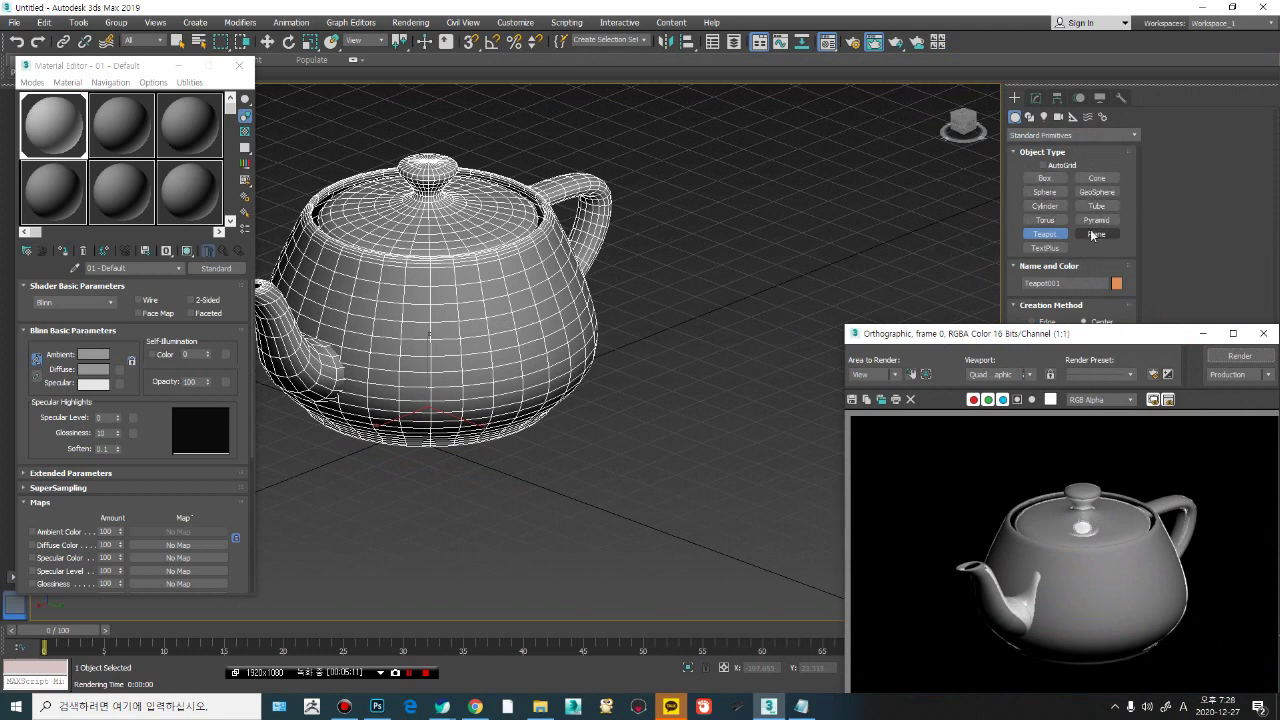
pyautogui.click(1044, 193)
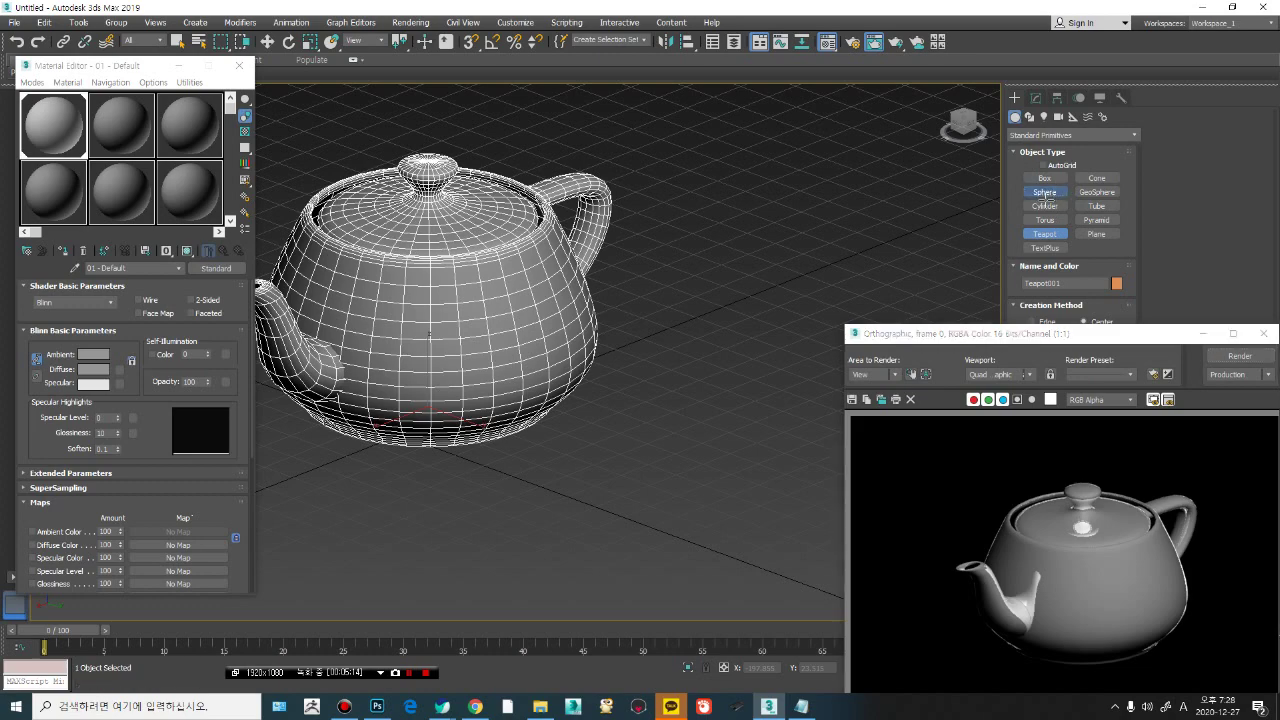
pyautogui.moveTo(626, 429); pyautogui.dragTo(652, 470)
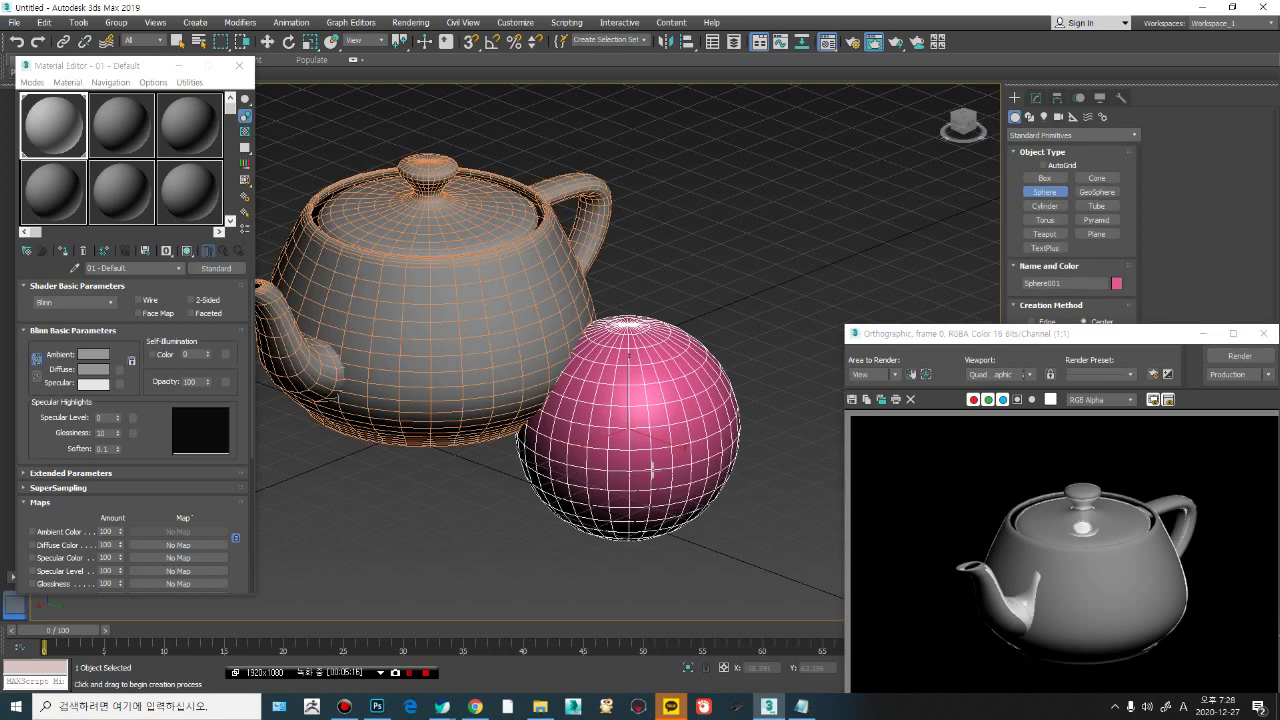
# Step: Move the sphere beside the teapot and raise it, to about X -37, Y 66, Z 19
pyautogui.press('w')
pyautogui.keyDown('alt'); pyautogui.moveTo(652, 470); pyautogui.dragTo(662, 440, button='middle'); pyautogui.keyUp('alt')
pyautogui.moveTo(662, 440); pyautogui.dragTo(733, 418)
pyautogui.keyDown('alt'); pyautogui.moveTo(733, 418); pyautogui.dragTo(635, 392, button='middle'); pyautogui.keyUp('alt')
pyautogui.moveTo(632, 390); pyautogui.dragTo(631, 372)
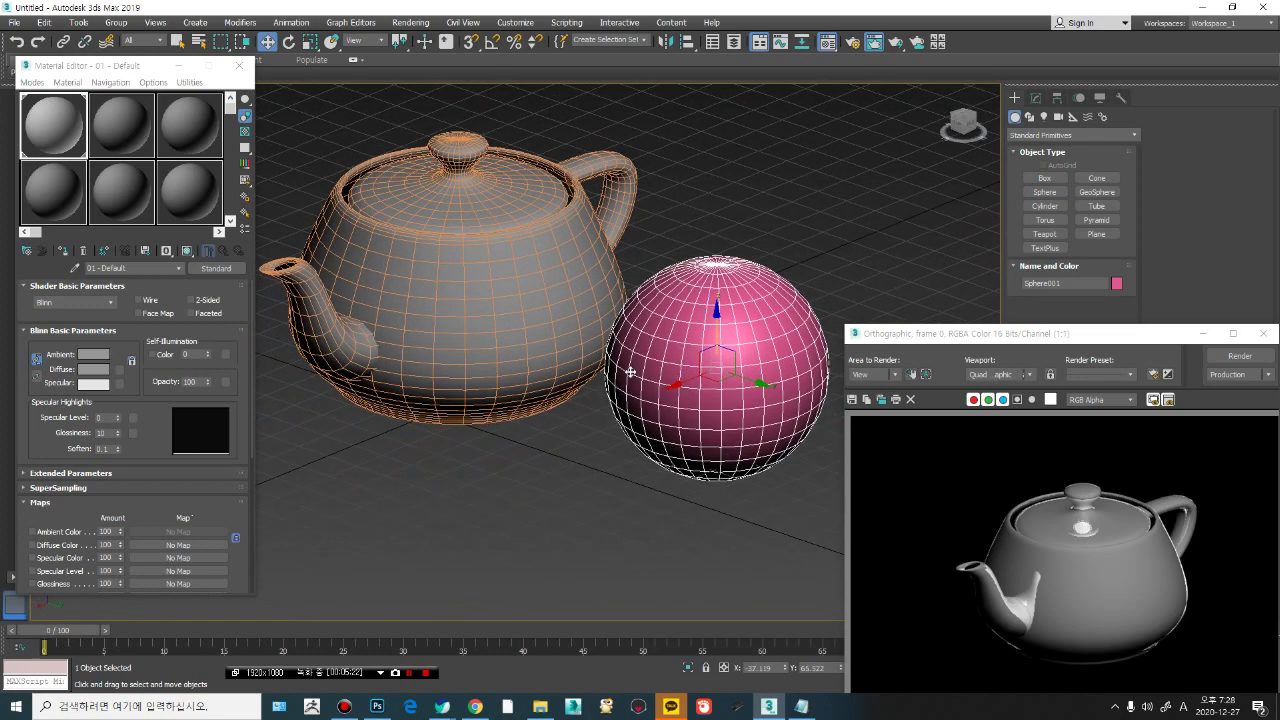
# Step: Turn off the edged-faces display in the viewport and frame the teapot and sphere together
pyautogui.keyDown('alt'); pyautogui.moveTo(631, 372); pyautogui.dragTo(628, 366, button='middle'); pyautogui.keyUp('alt')
pyautogui.scroll(-3, 643, 382)
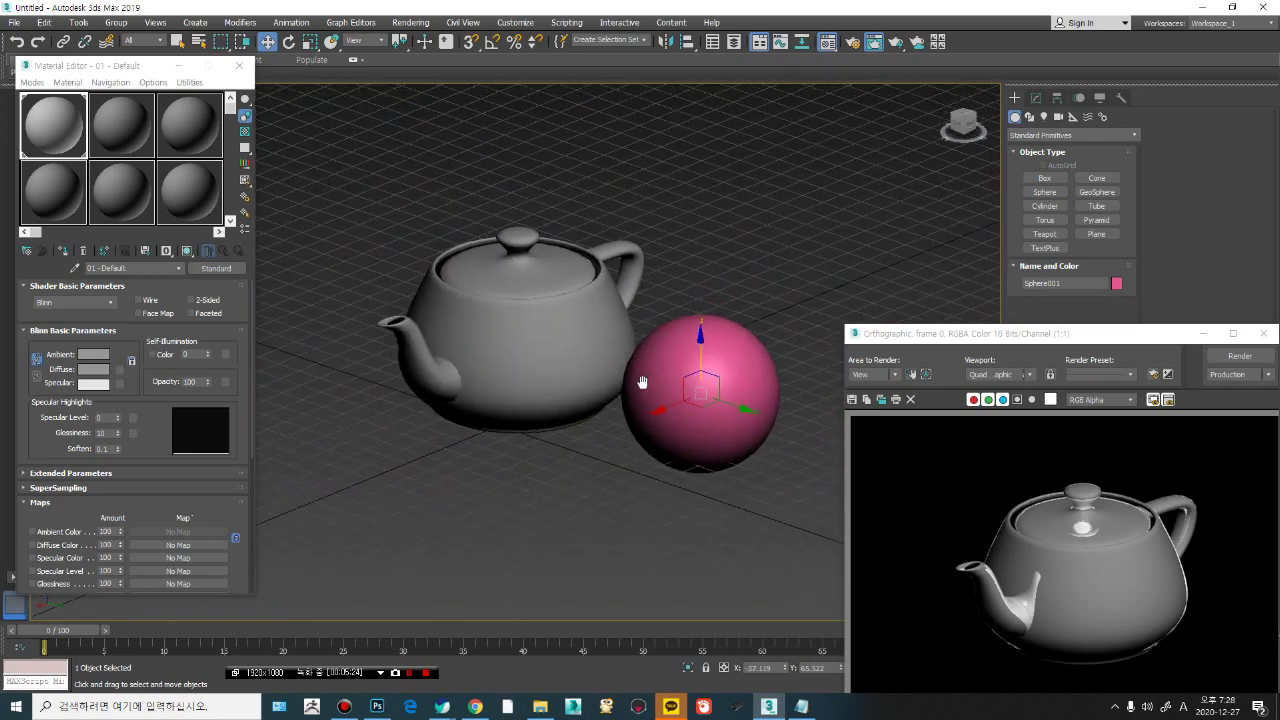
pyautogui.scroll(3, 643, 382)
pyautogui.keyDown('alt'); pyautogui.moveTo(663, 363); pyautogui.dragTo(678, 359, button='middle'); pyautogui.keyUp('alt')
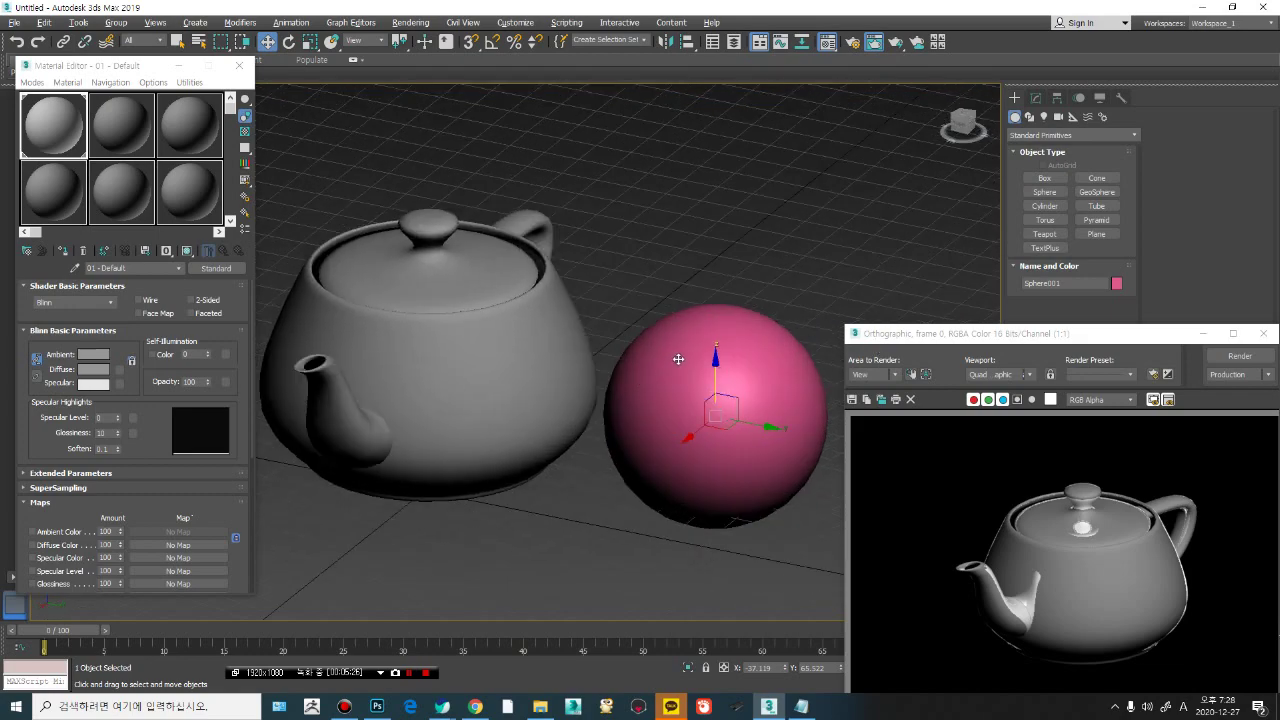
pyautogui.scroll(2, 700, 370)
# Step: Render the teapot with the sphere, inspect the reflection on the teapot up close, and close the rendered image window
pyautogui.moveTo(920, 333); pyautogui.dragTo(823, 105)
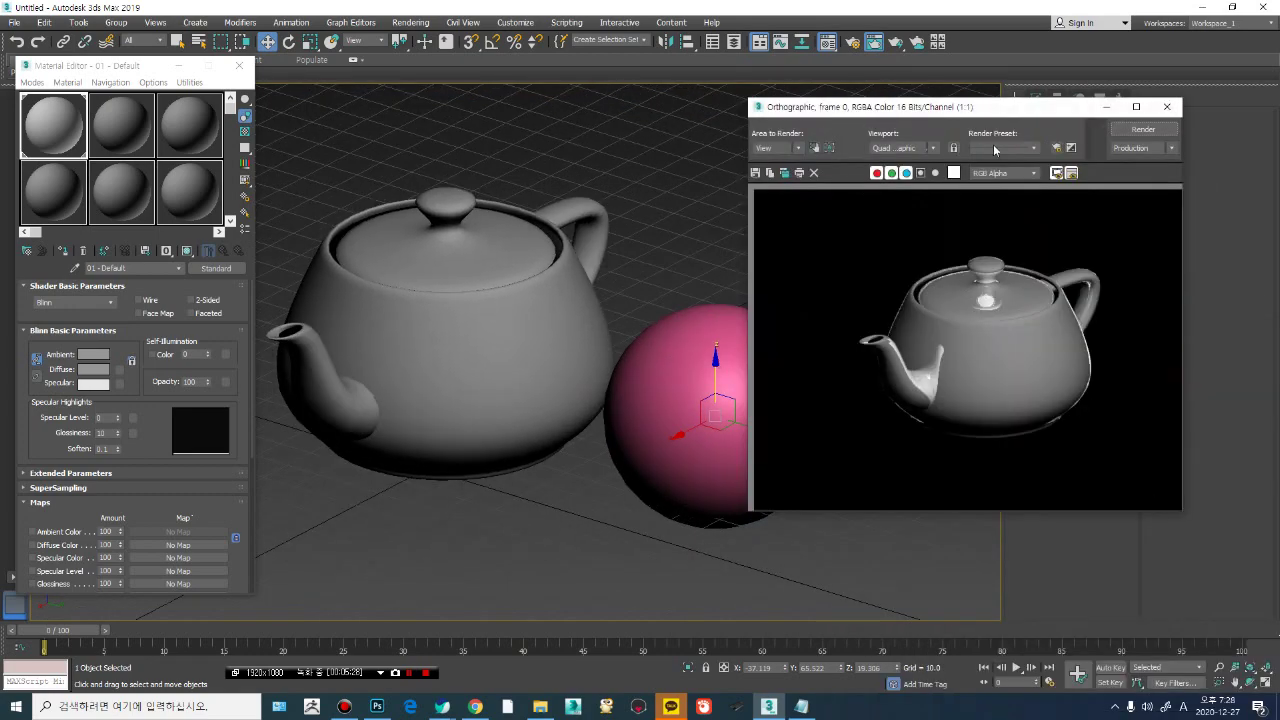
pyautogui.click(1124, 131)
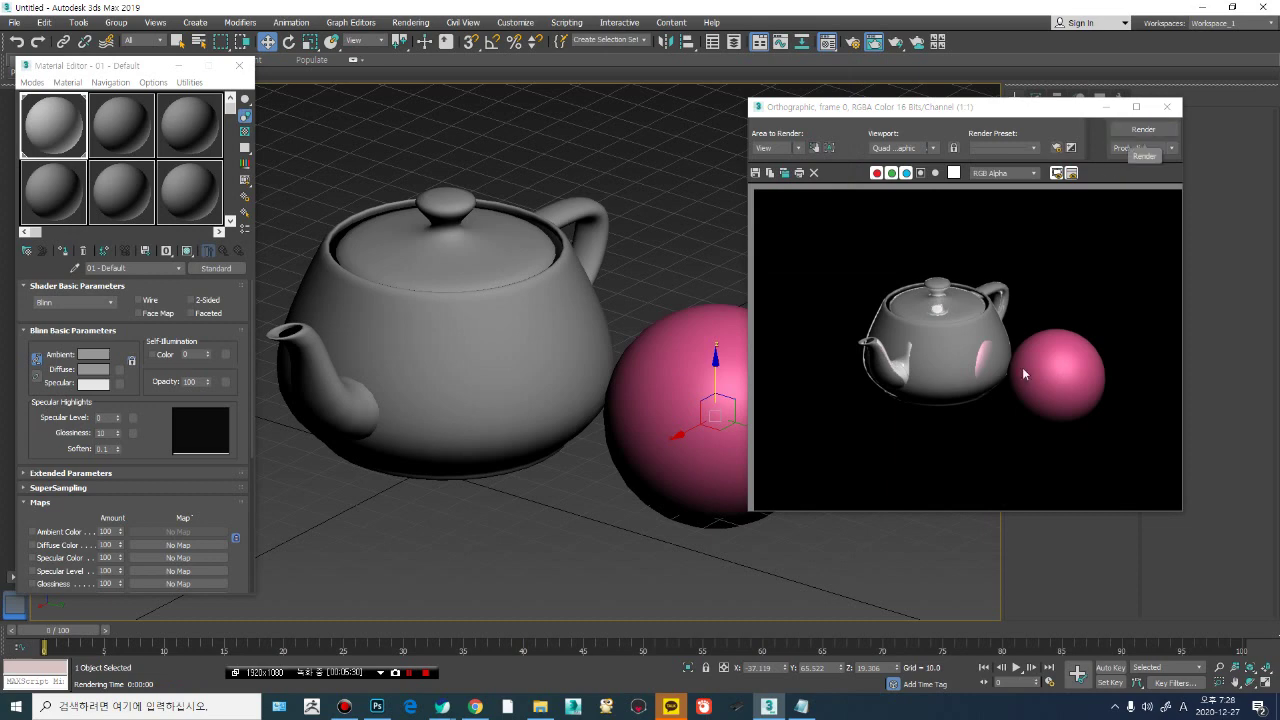
pyautogui.scroll(1, 990, 375)
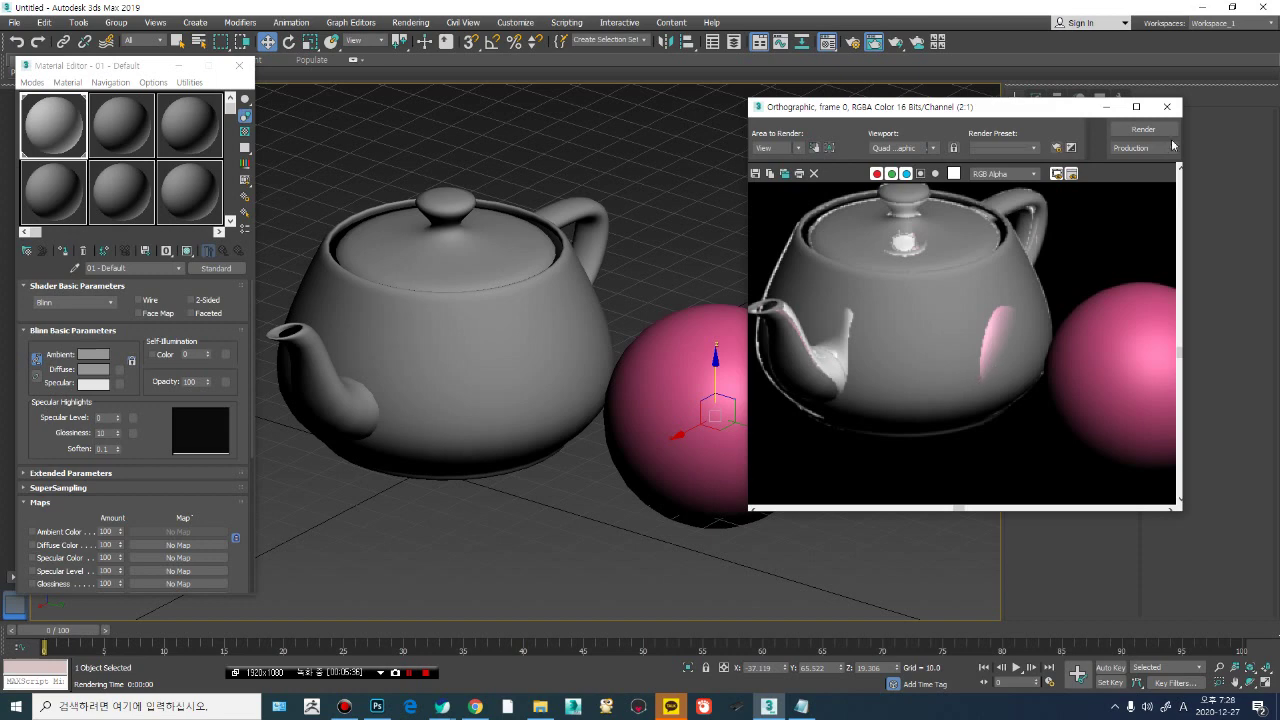
pyautogui.click(1167, 107)
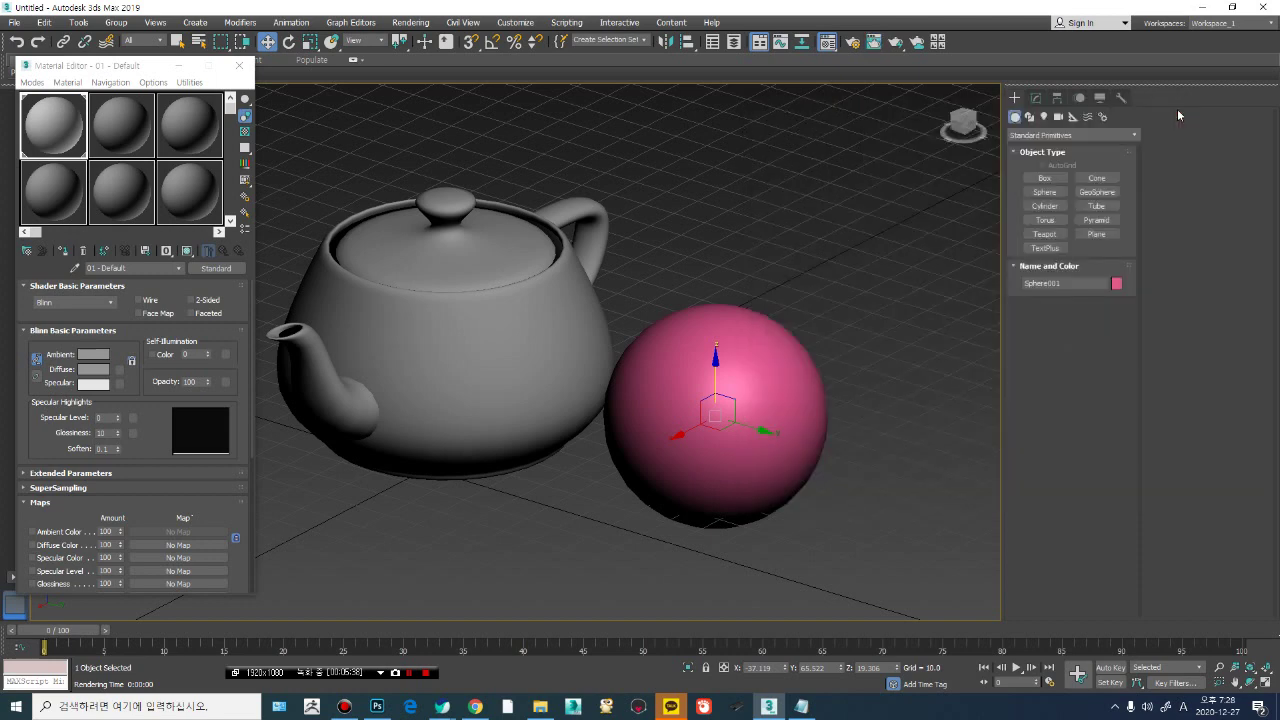
# Step: Delete the sphere beside the teapot, keep the teapot selected, and frame it up close
pyautogui.press('Delete')
pyautogui.click(516, 321)
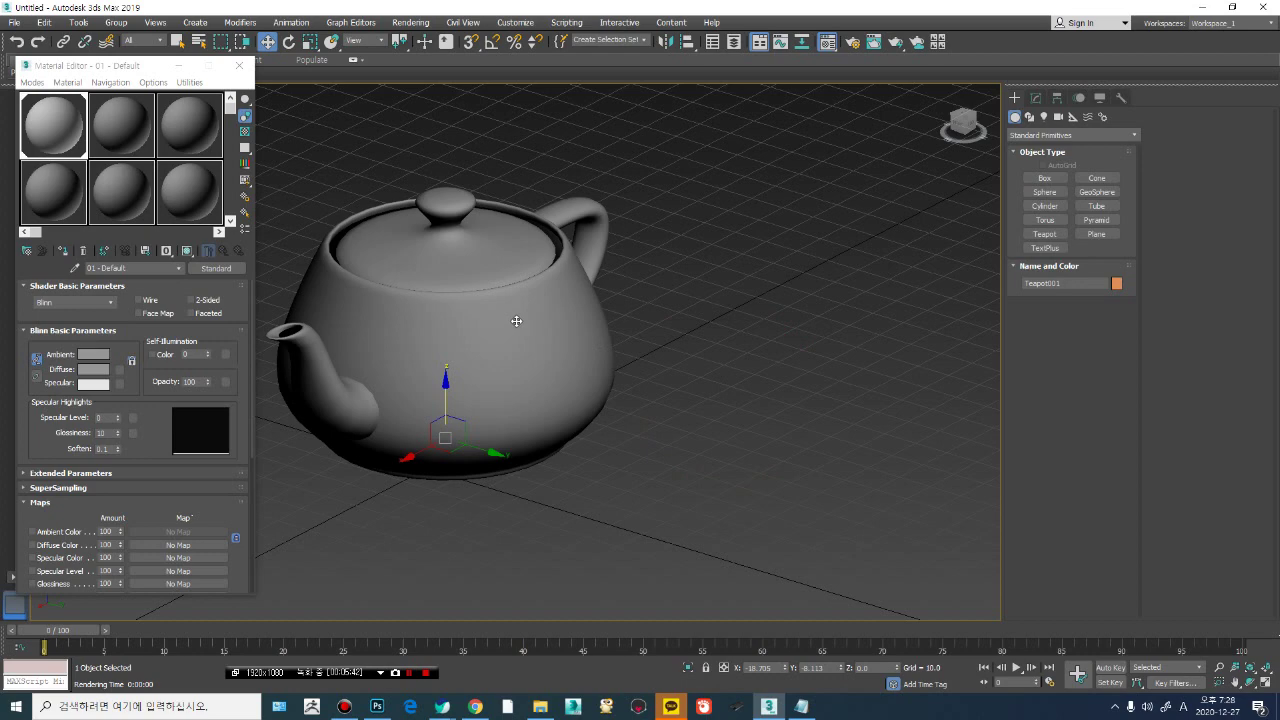
pyautogui.press('Delete')
pyautogui.hotkey('ctrl', 'z')
pyautogui.scroll(5, 512, 327)
pyautogui.keyDown('alt'); pyautogui.moveTo(463, 324); pyautogui.dragTo(541, 324, button='middle'); pyautogui.keyUp('alt')
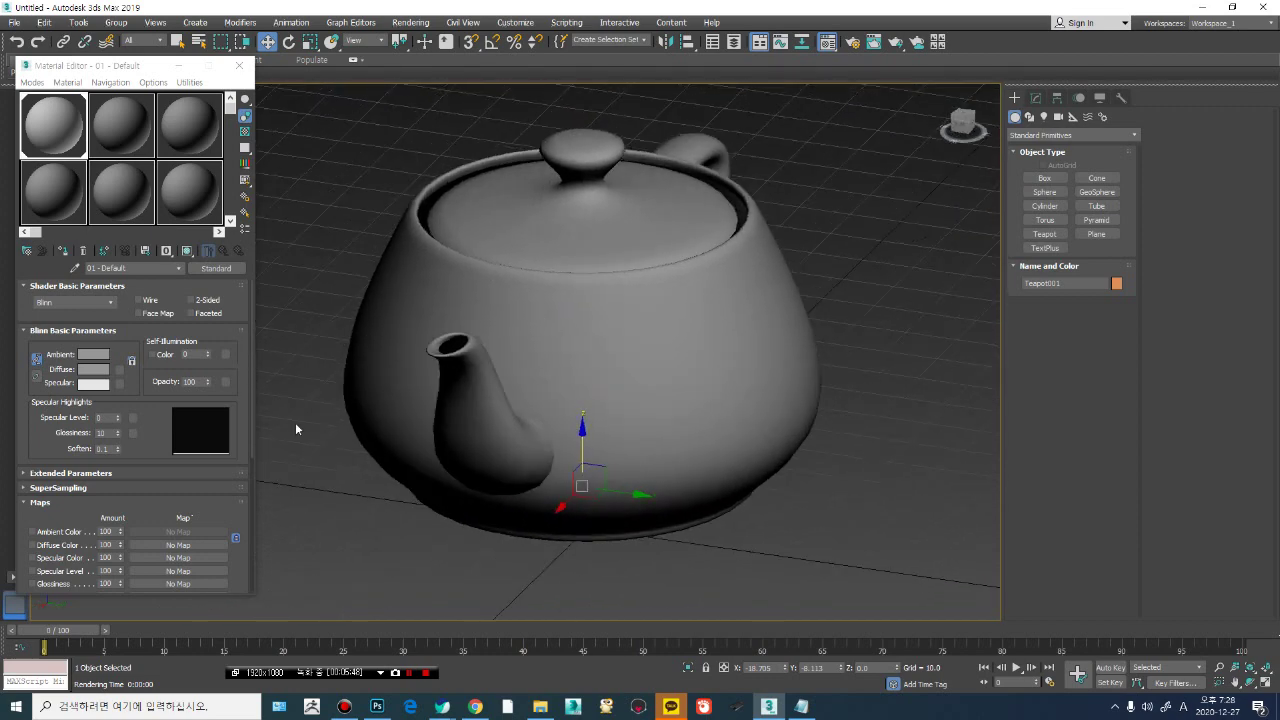
# Step: Cut the Raytrace map out of the material's Reflection slot
pyautogui.moveTo(147, 452); pyautogui.dragTo(150, 383)
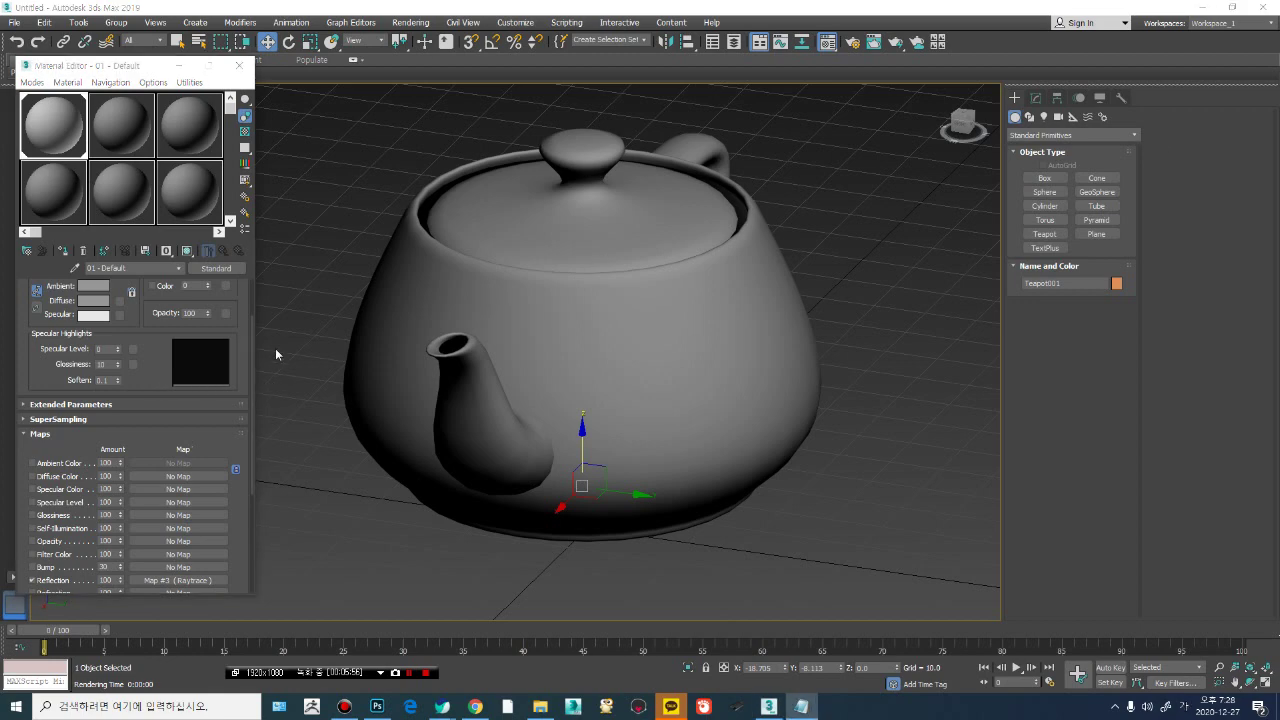
pyautogui.scroll(-5, 153, 384)
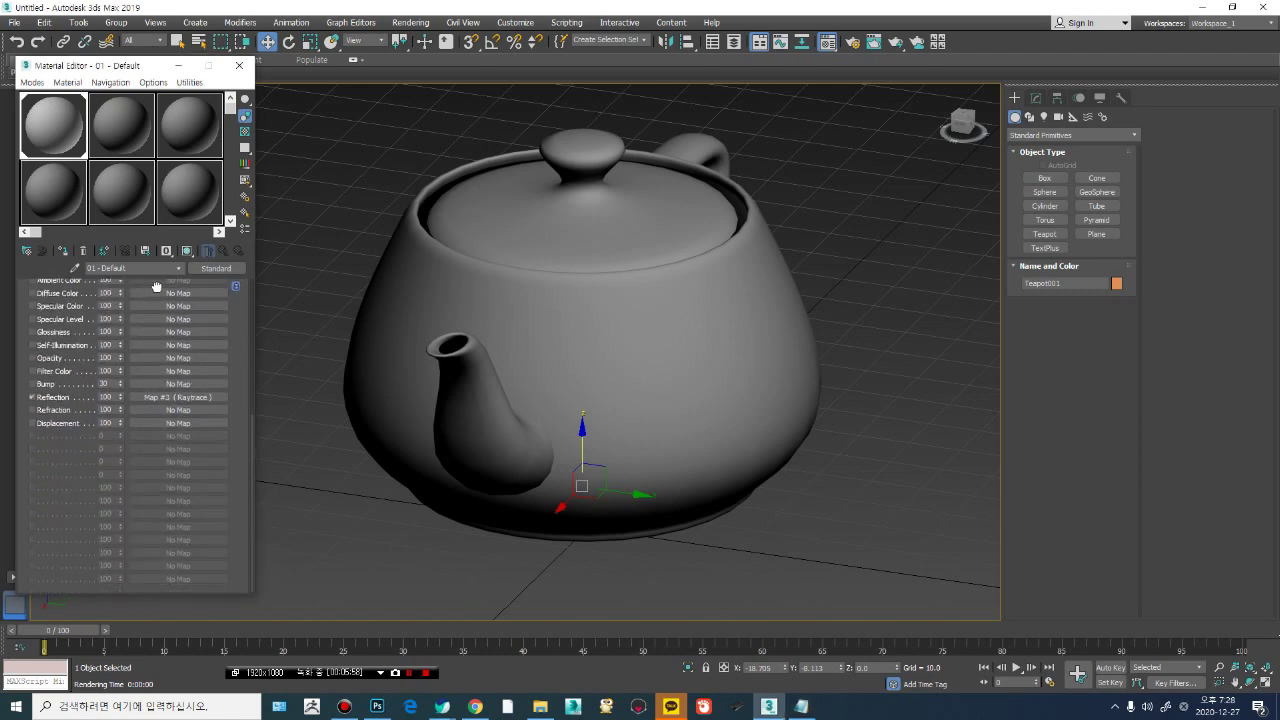
pyautogui.moveTo(156, 287); pyautogui.dragTo(148, 383)
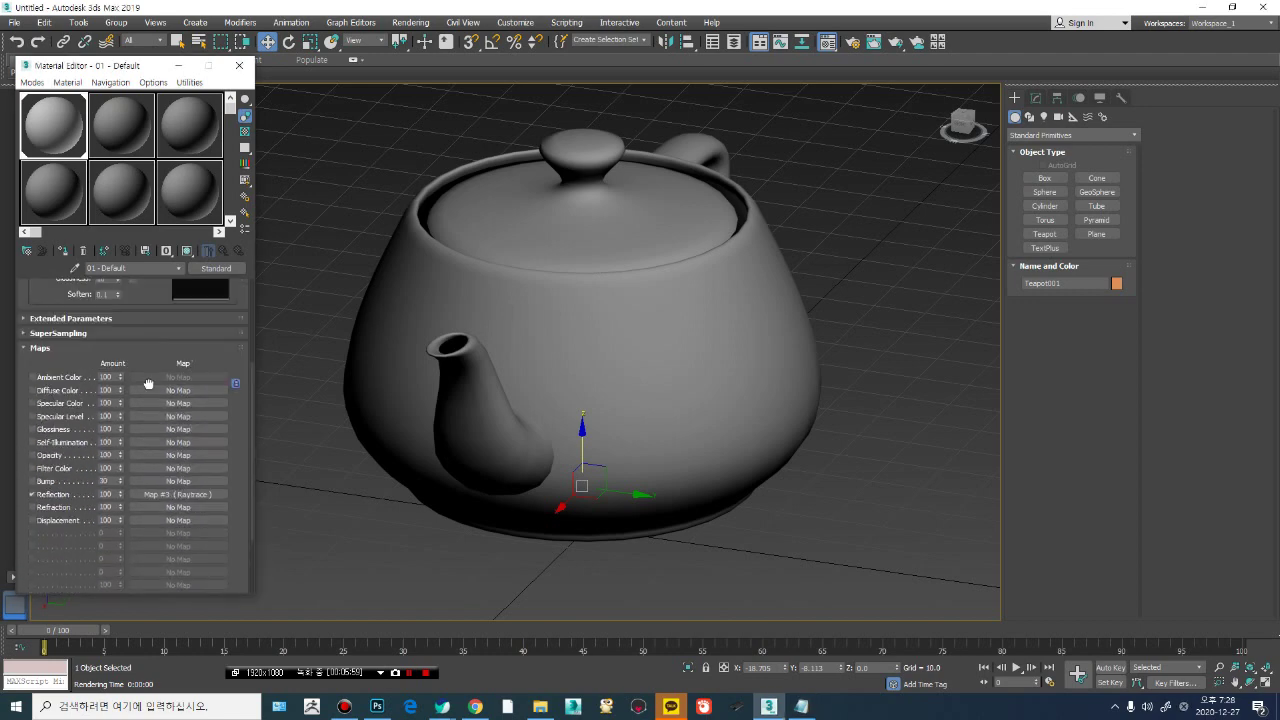
pyautogui.rightClick(172, 496)
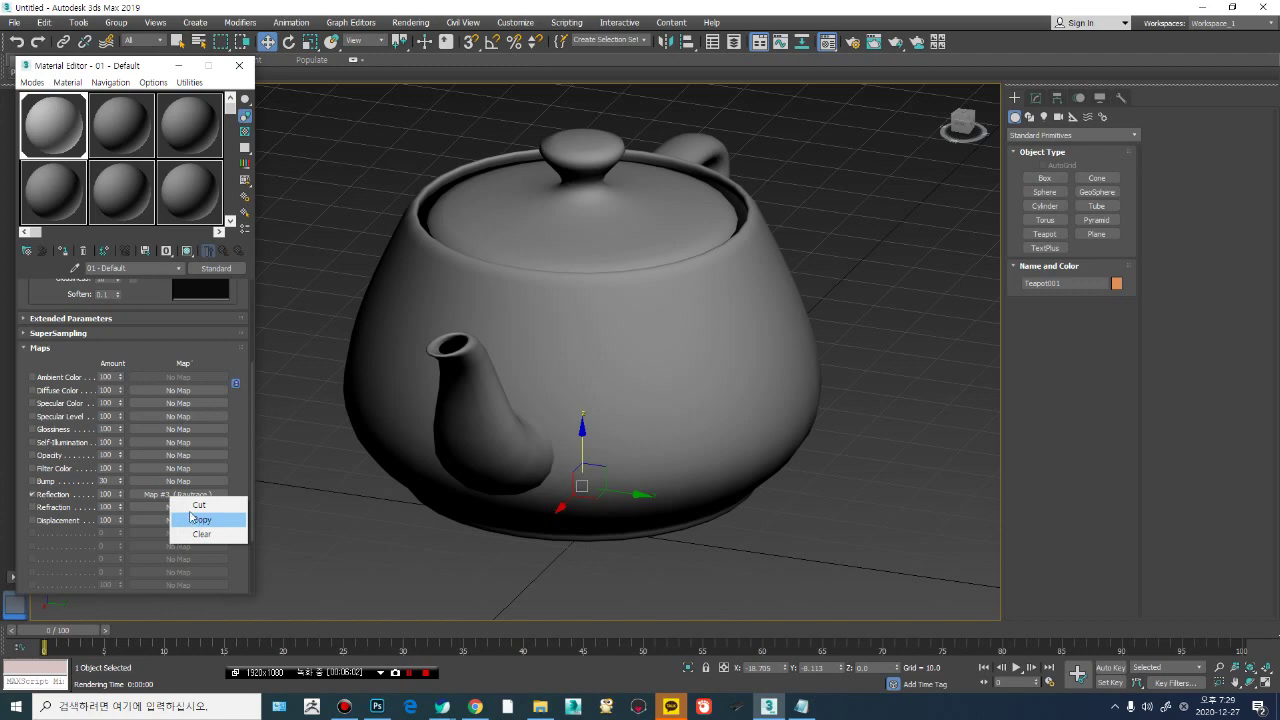
pyautogui.click(199, 505)
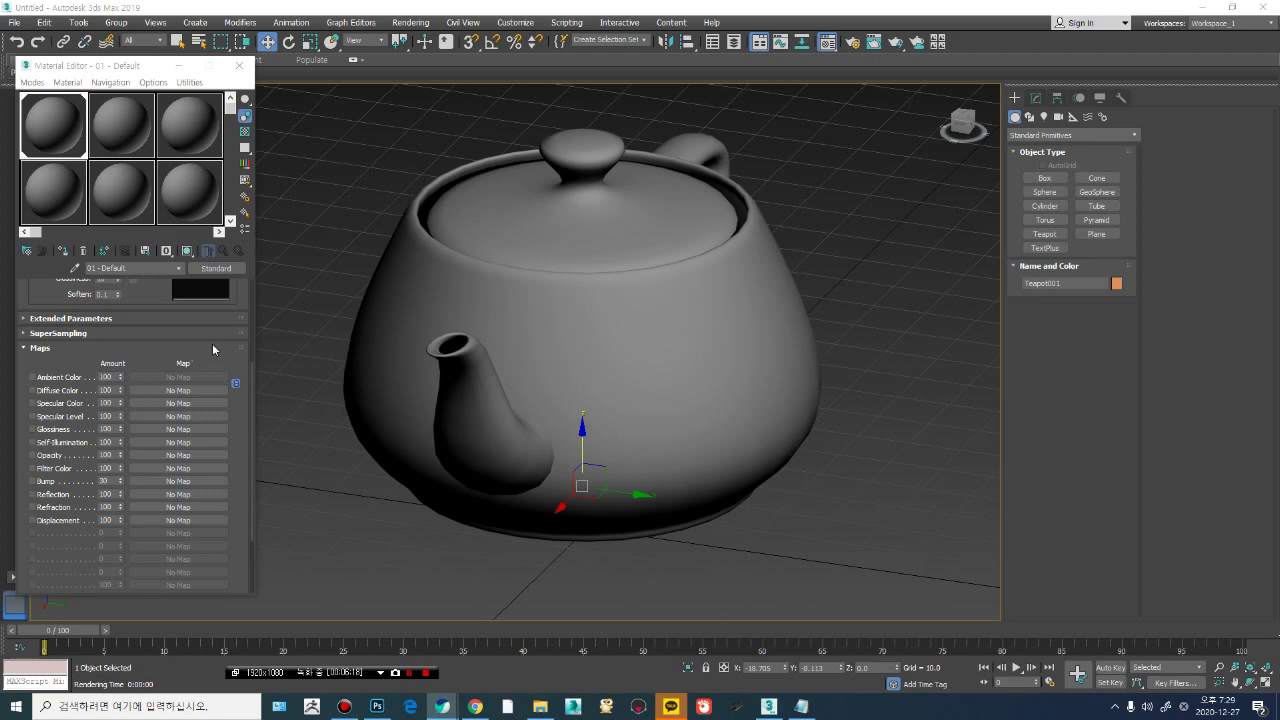
# Step: Change the material's shader to Metal and open an enlarged preview of its sample sphere beside the editor
pyautogui.moveTo(212, 343); pyautogui.dragTo(212, 356)
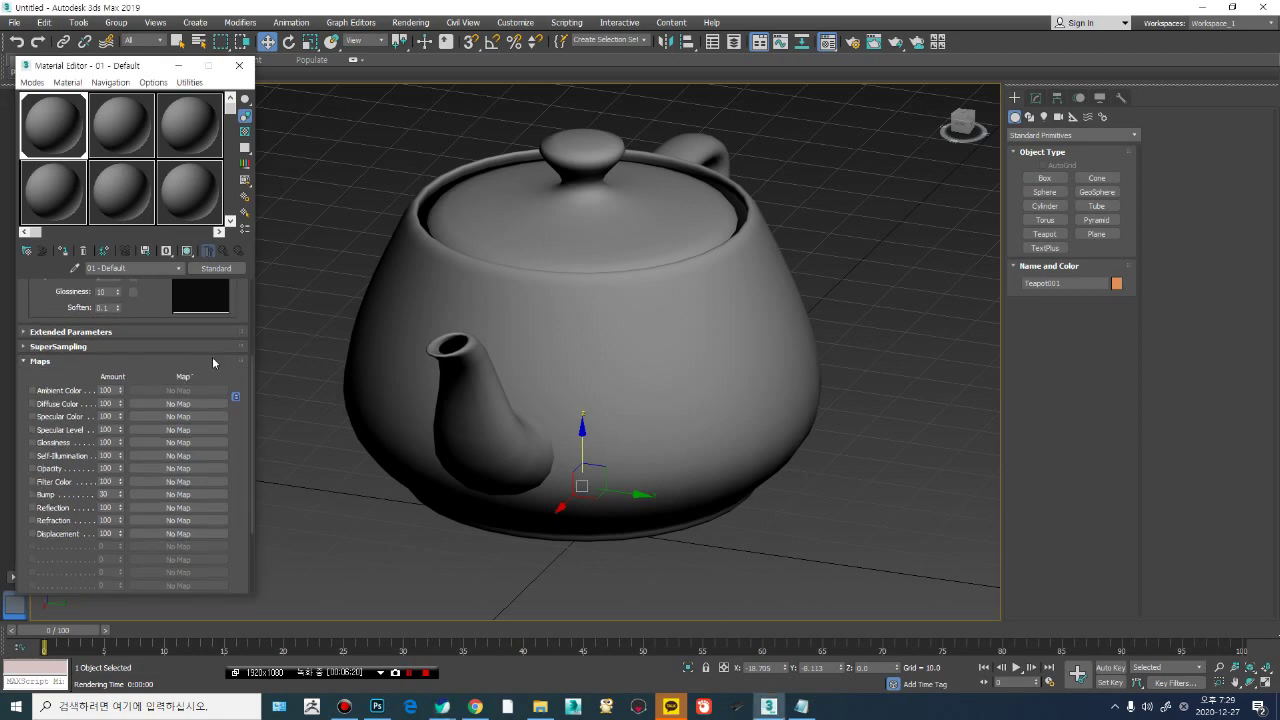
pyautogui.moveTo(148, 308); pyautogui.dragTo(140, 508)
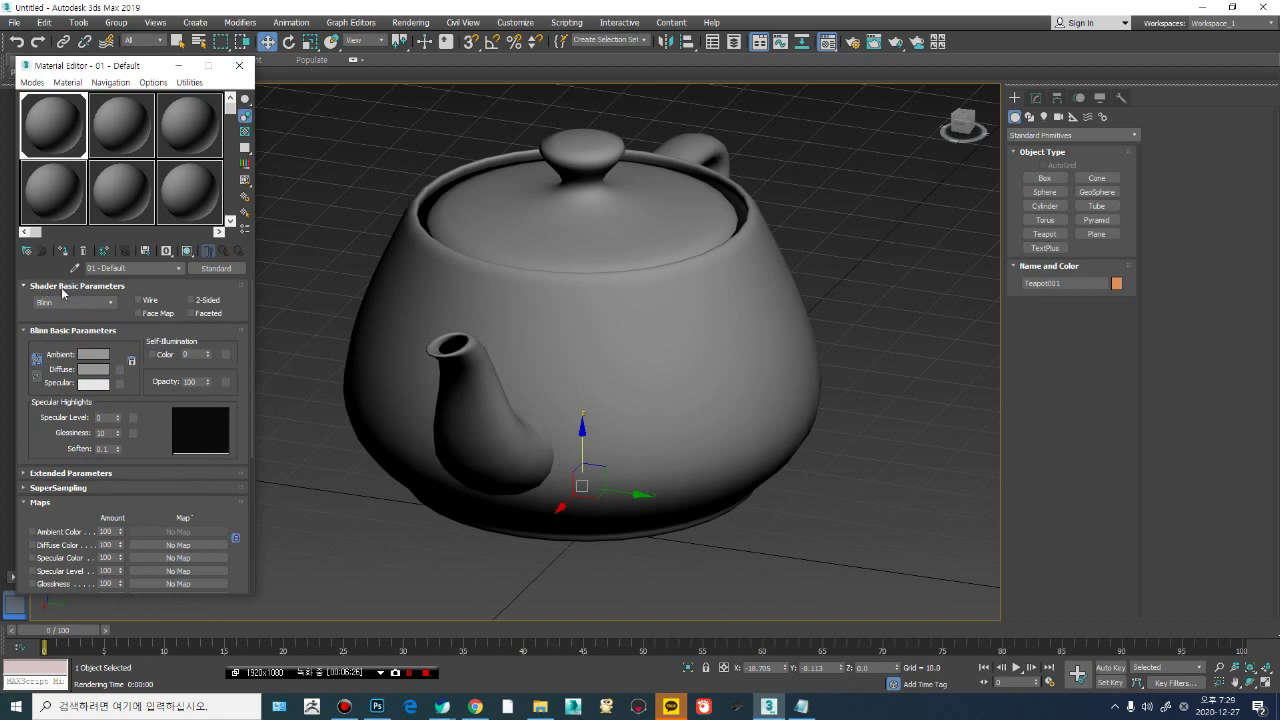
pyautogui.click(111, 304)
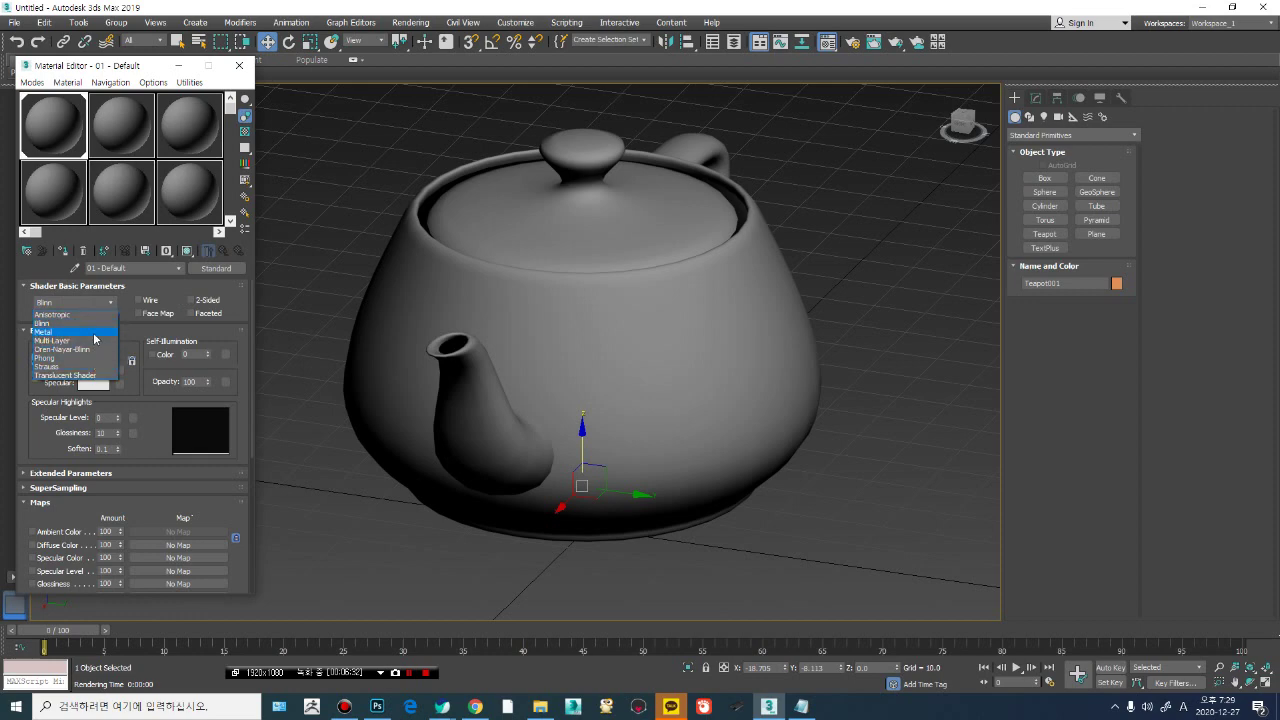
pyautogui.click(95, 339)
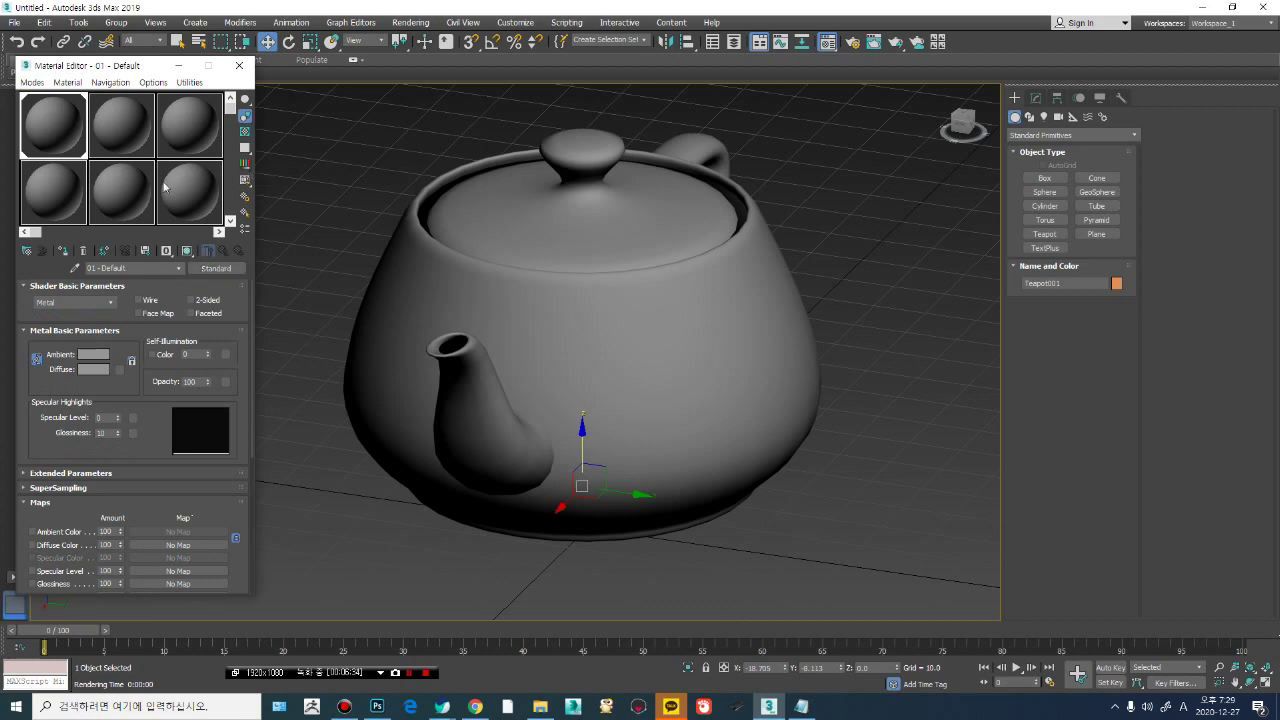
pyautogui.doubleClick(71, 141)
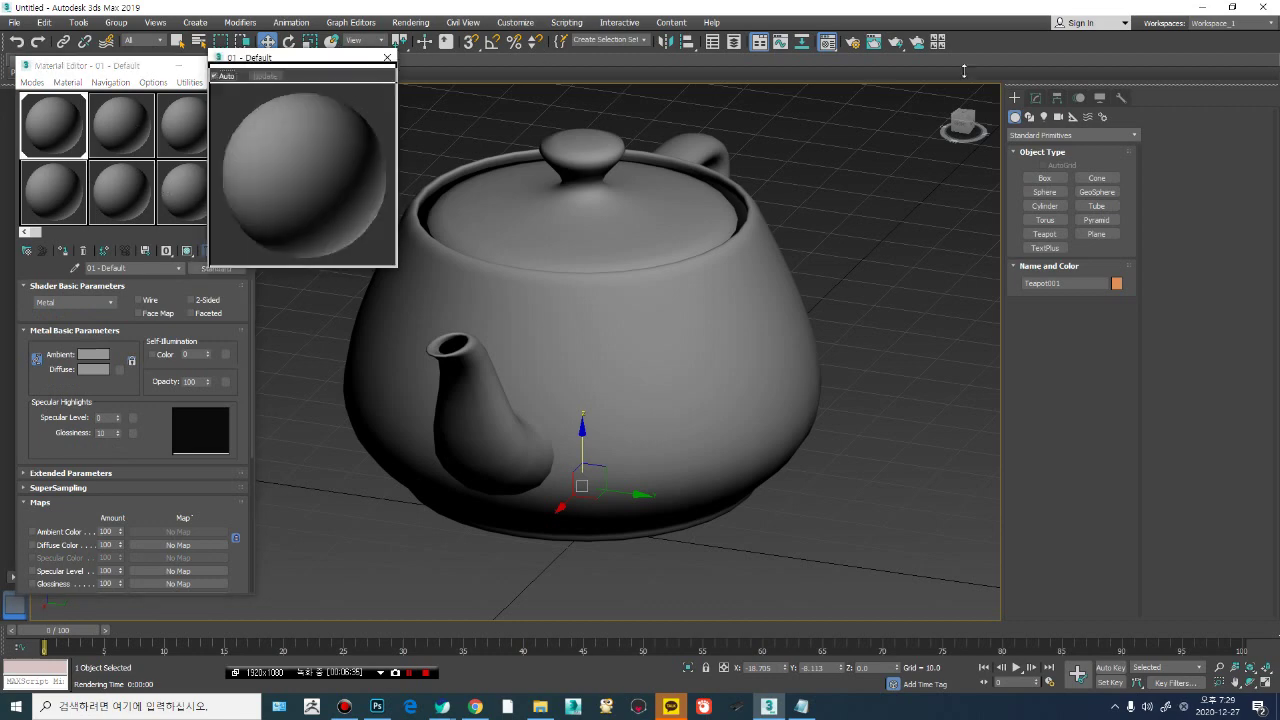
pyautogui.moveTo(339, 50); pyautogui.dragTo(403, 30)
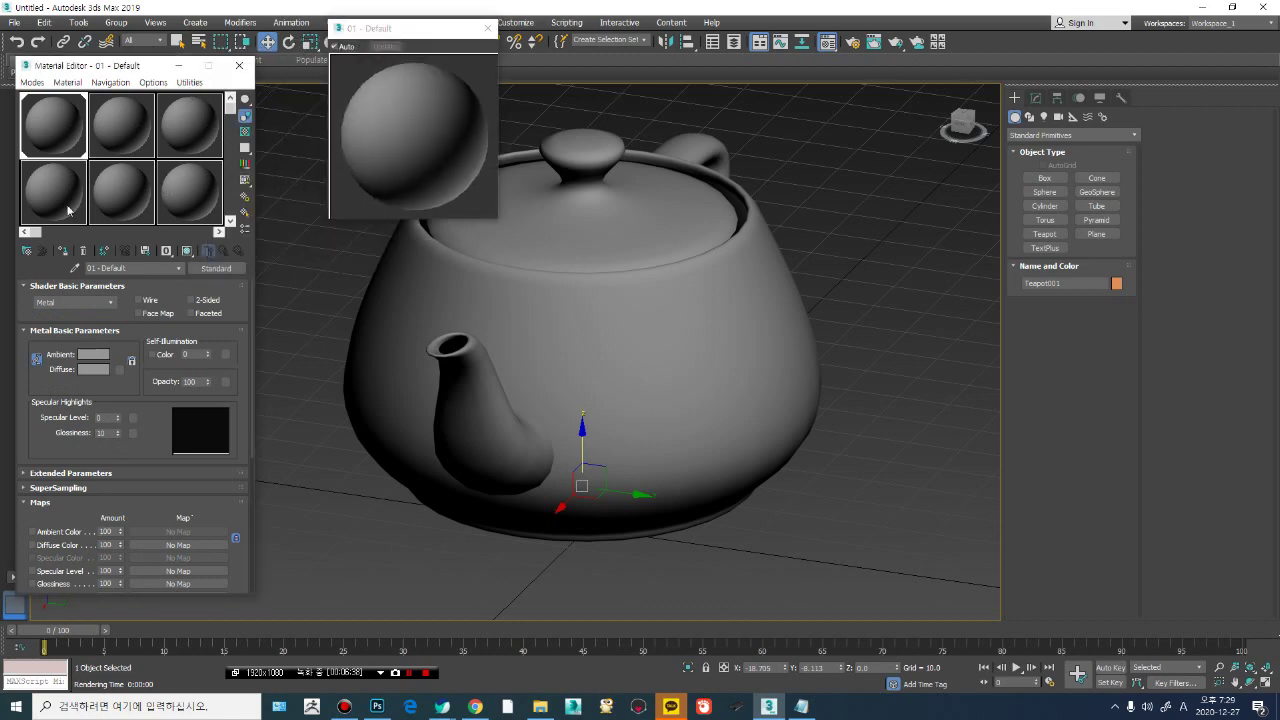
# Step: Render the teapot with the Metal shader and move the rendered image window clear of the teapot
pyautogui.scroll(4, 528, 360)
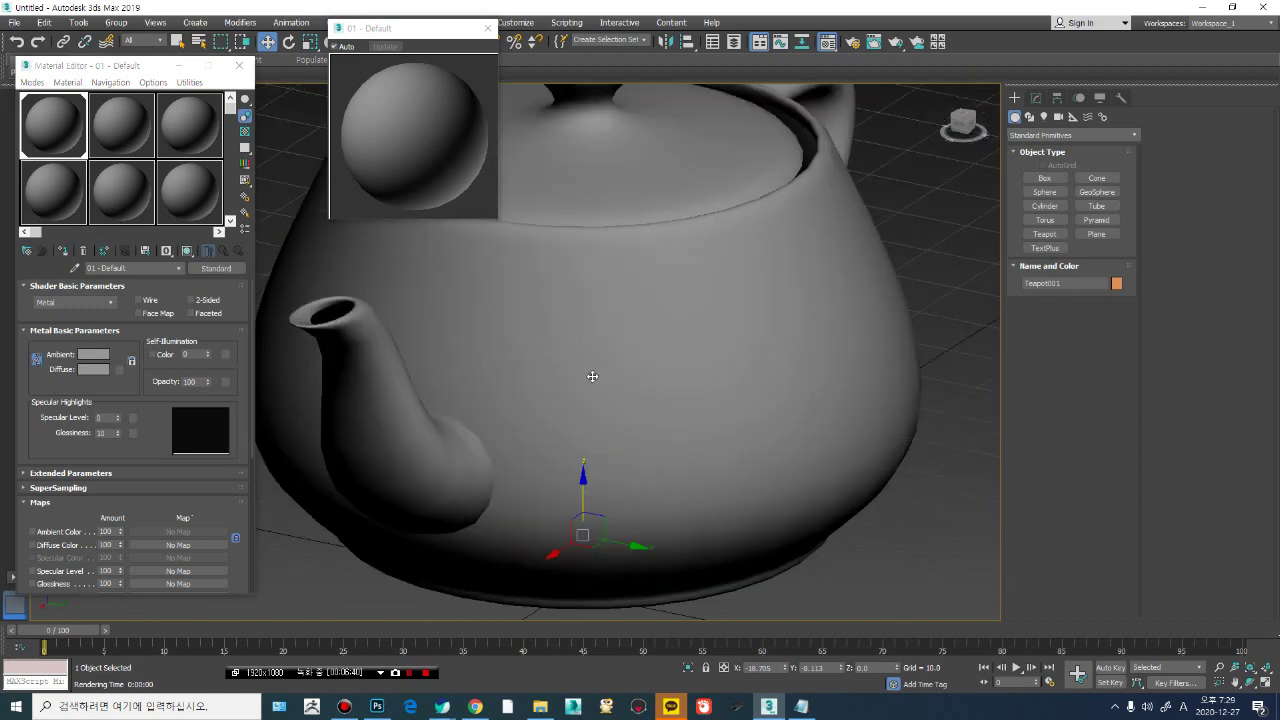
pyautogui.hotkey('shift', 'q')
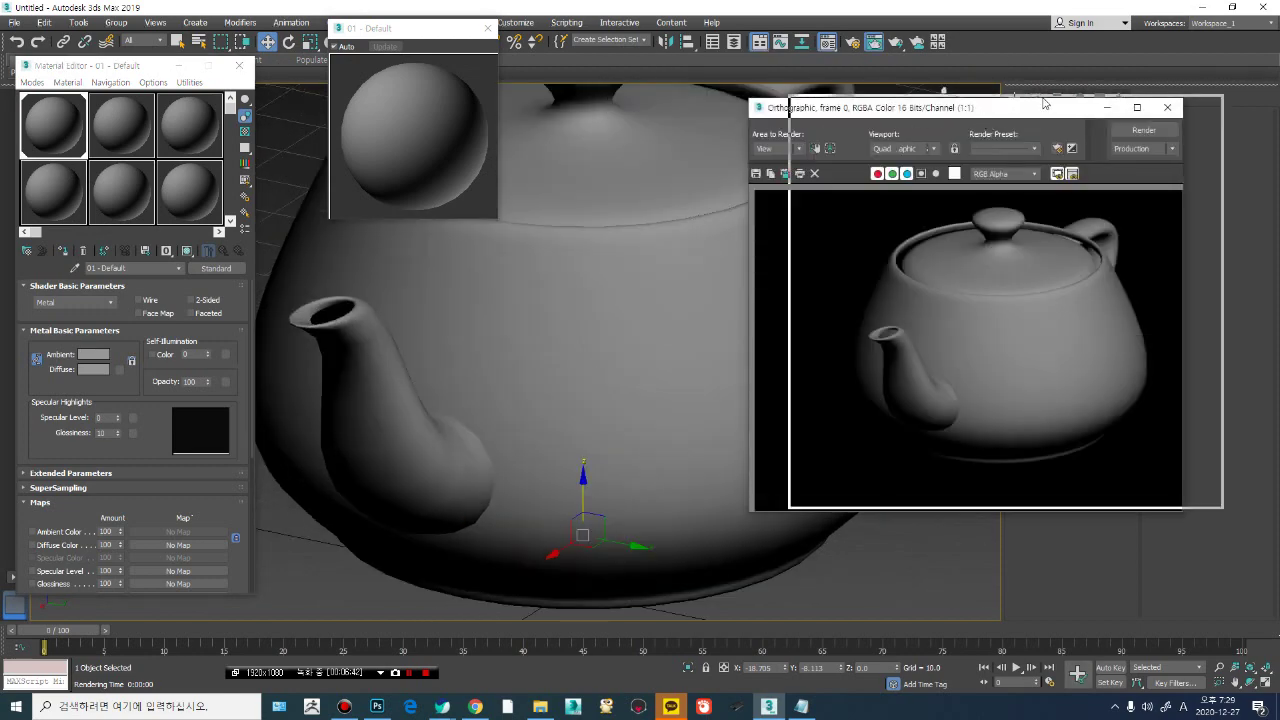
pyautogui.moveTo(985, 107); pyautogui.dragTo(1044, 101)
pyautogui.scroll(-3, 543, 343)
pyautogui.scroll(2, 543, 343)
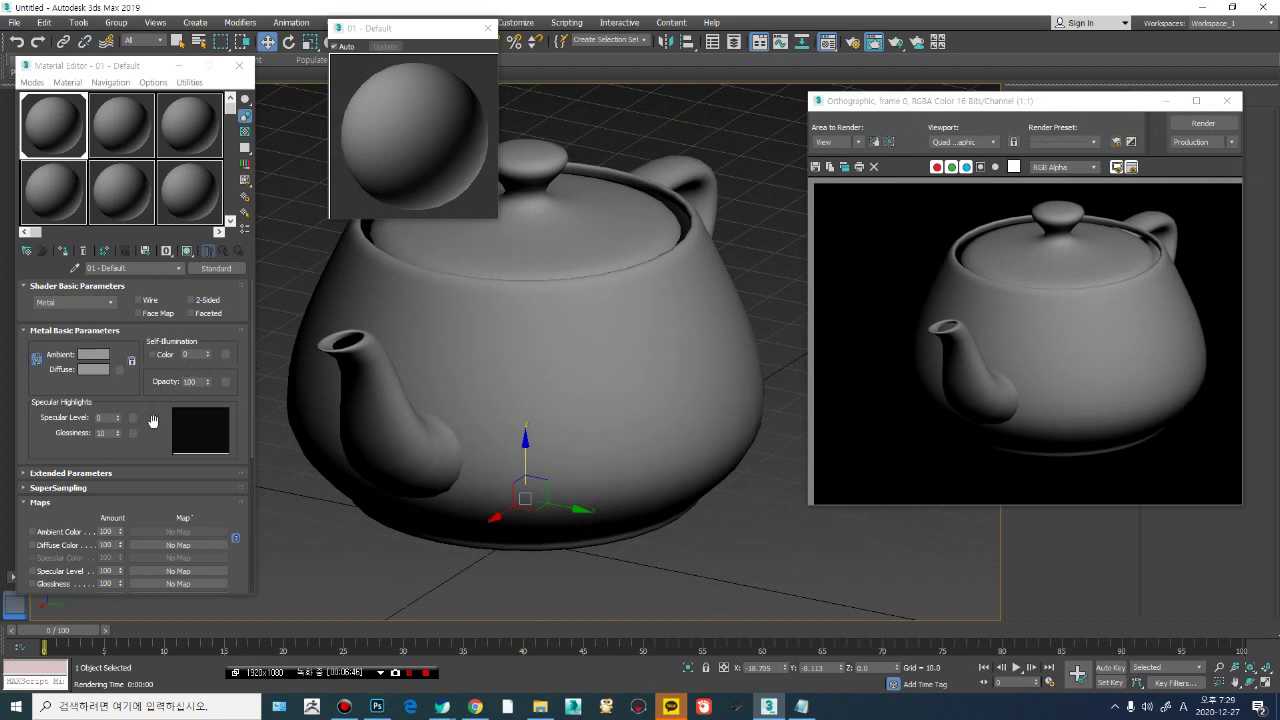
# Step: Set the Metal material's diffuse color to a light golden yellow and render the teapot again
pyautogui.moveTo(153, 400); pyautogui.dragTo(110, 368)
pyautogui.scroll(2, 110, 368)
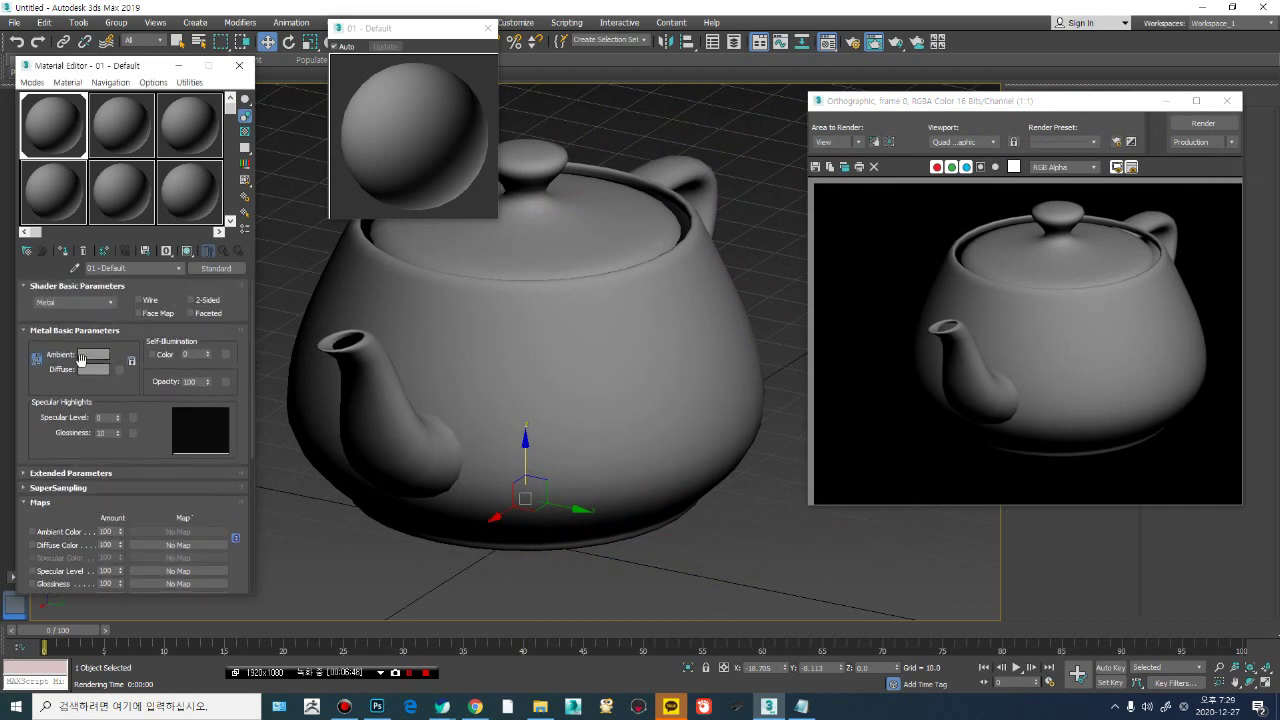
pyautogui.click(92, 370)
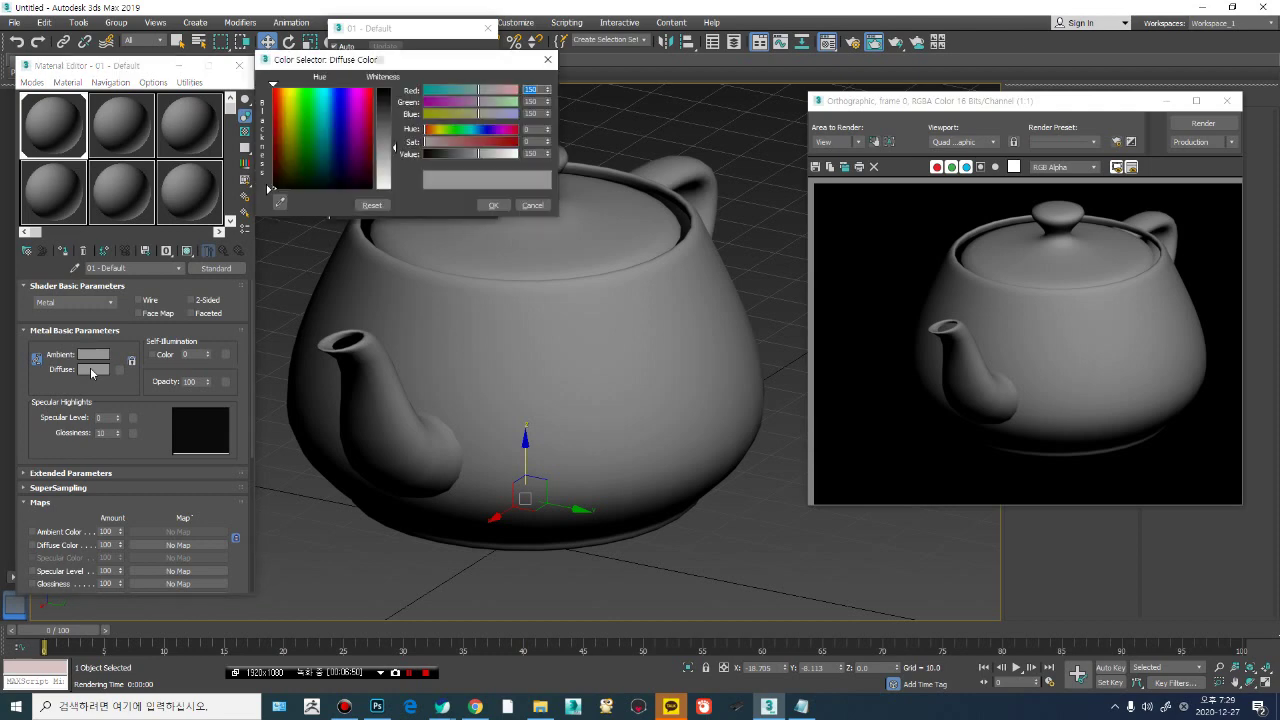
pyautogui.moveTo(408, 61); pyautogui.dragTo(452, 182)
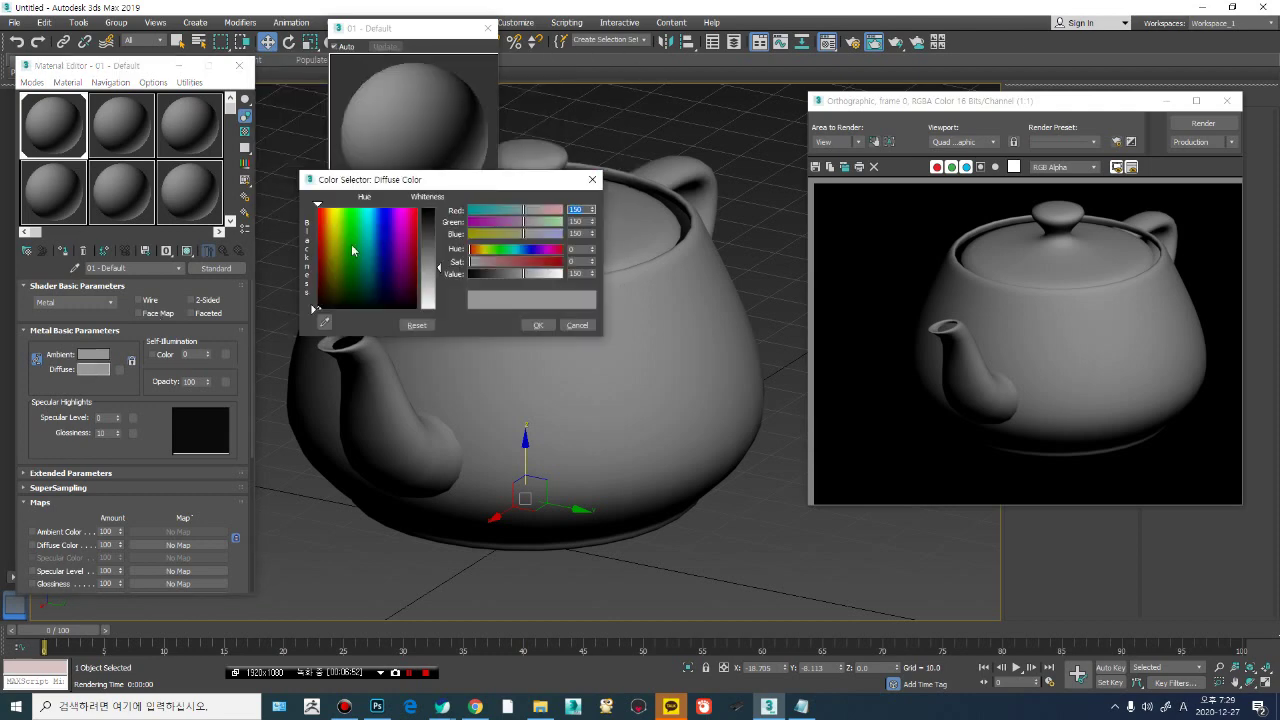
pyautogui.click(333, 220)
pyautogui.moveTo(440, 270); pyautogui.dragTo(440, 255)
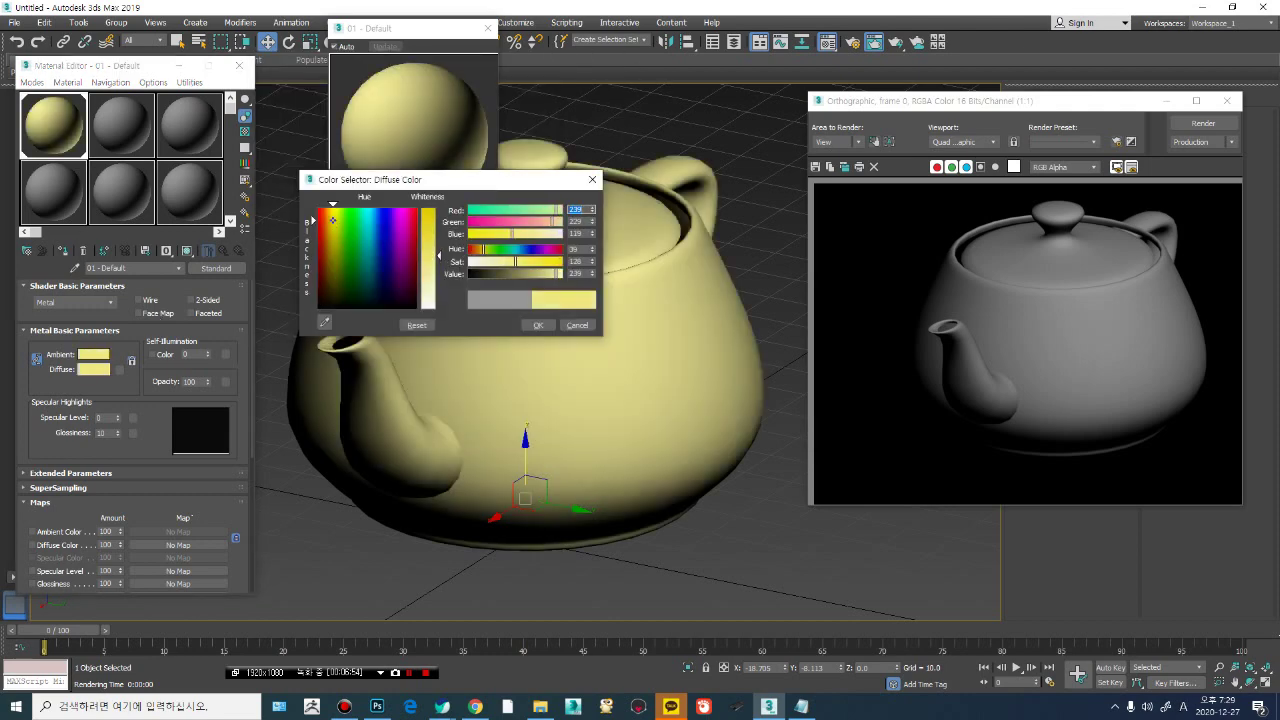
pyautogui.click(333, 219)
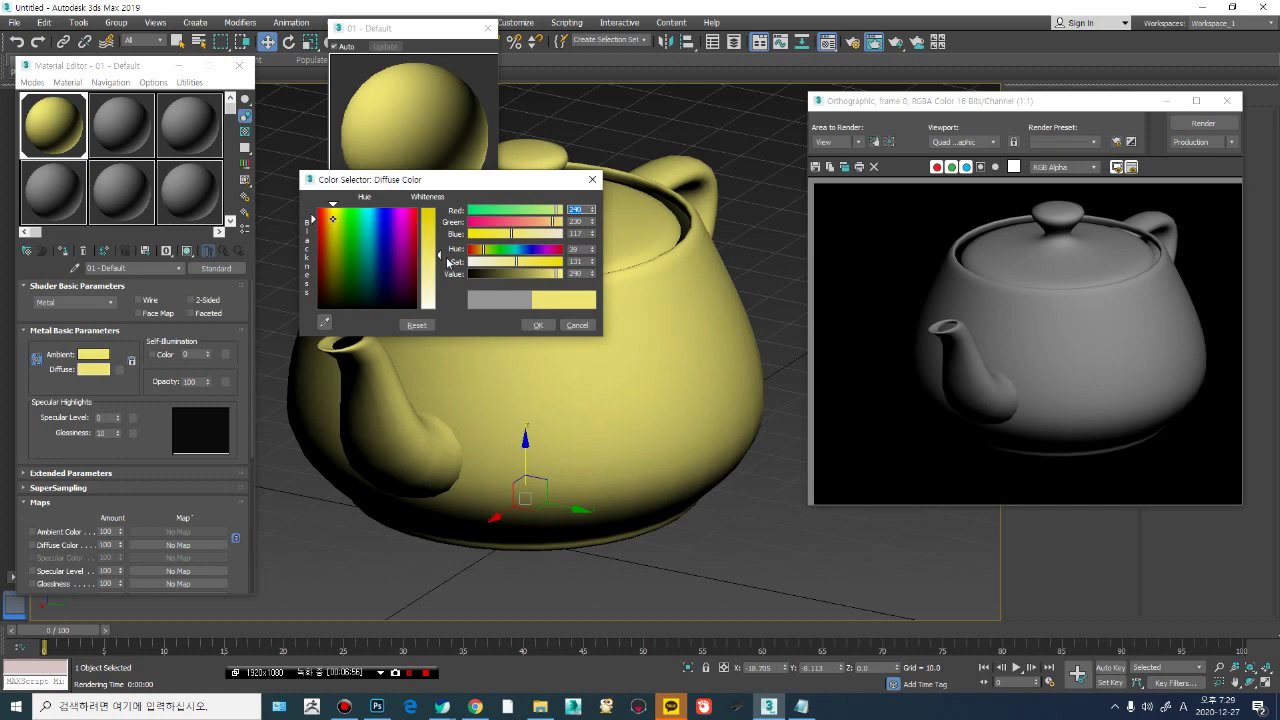
pyautogui.click(332, 216)
pyautogui.click(538, 325)
pyautogui.click(1203, 123)
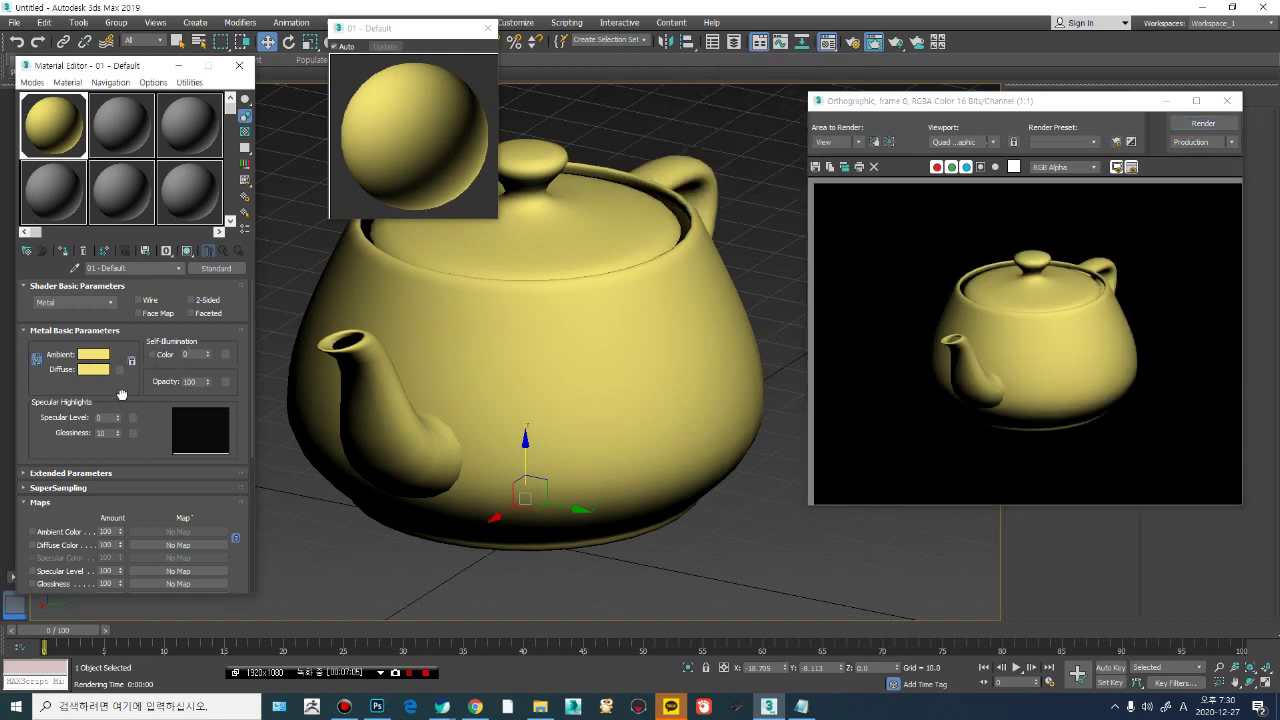
# Step: Raise the material's specular level to about 176 and its glossiness to 41, re-rendering the teapot to check the highlights
pyautogui.scroll(-1, 122, 392)
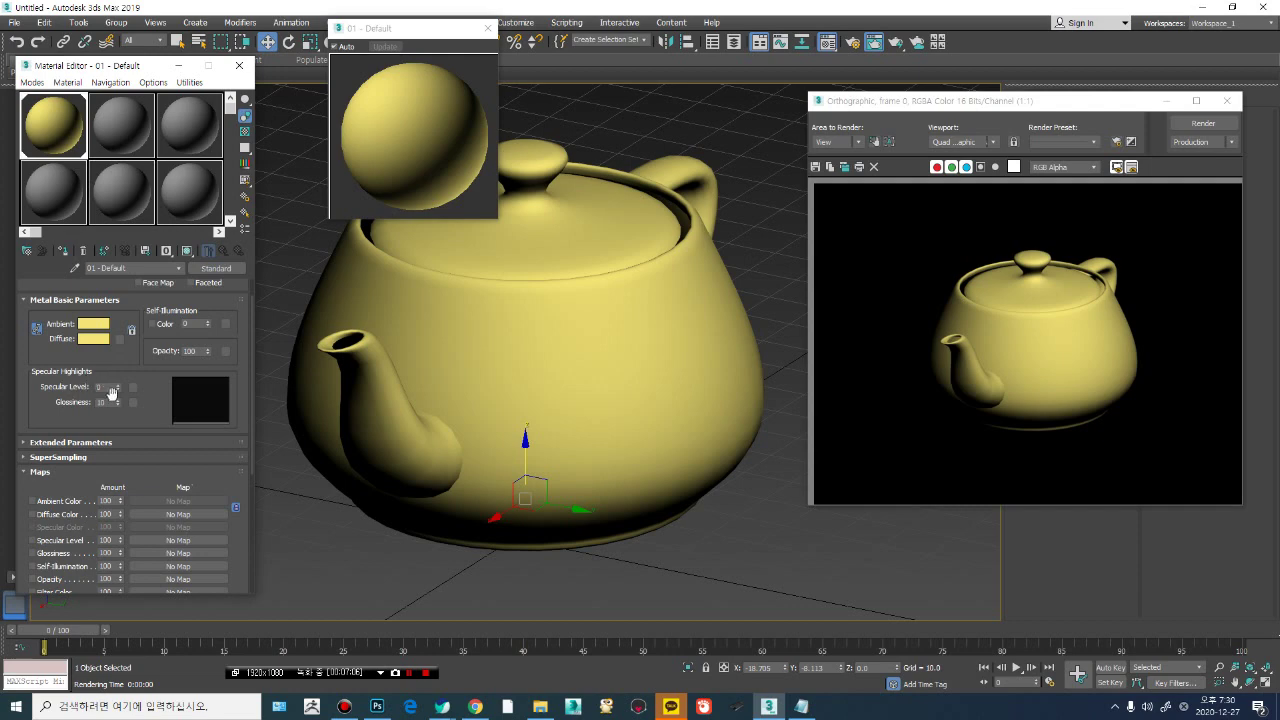
pyautogui.moveTo(118, 383)
pyautogui.mouseDown()
pyautogui.moveTo(117, 296)
pyautogui.moveTo(120, 388)
pyautogui.moveTo(120, 372)
pyautogui.mouseUp()
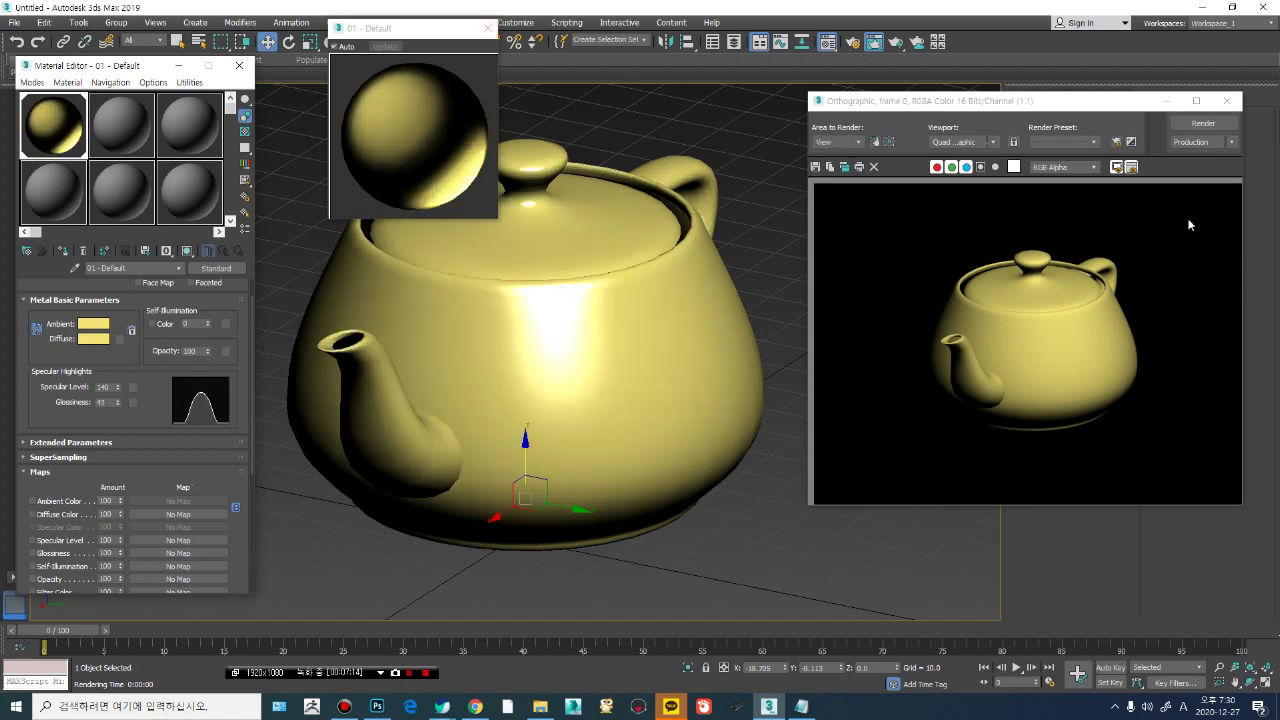
pyautogui.click(1201, 124)
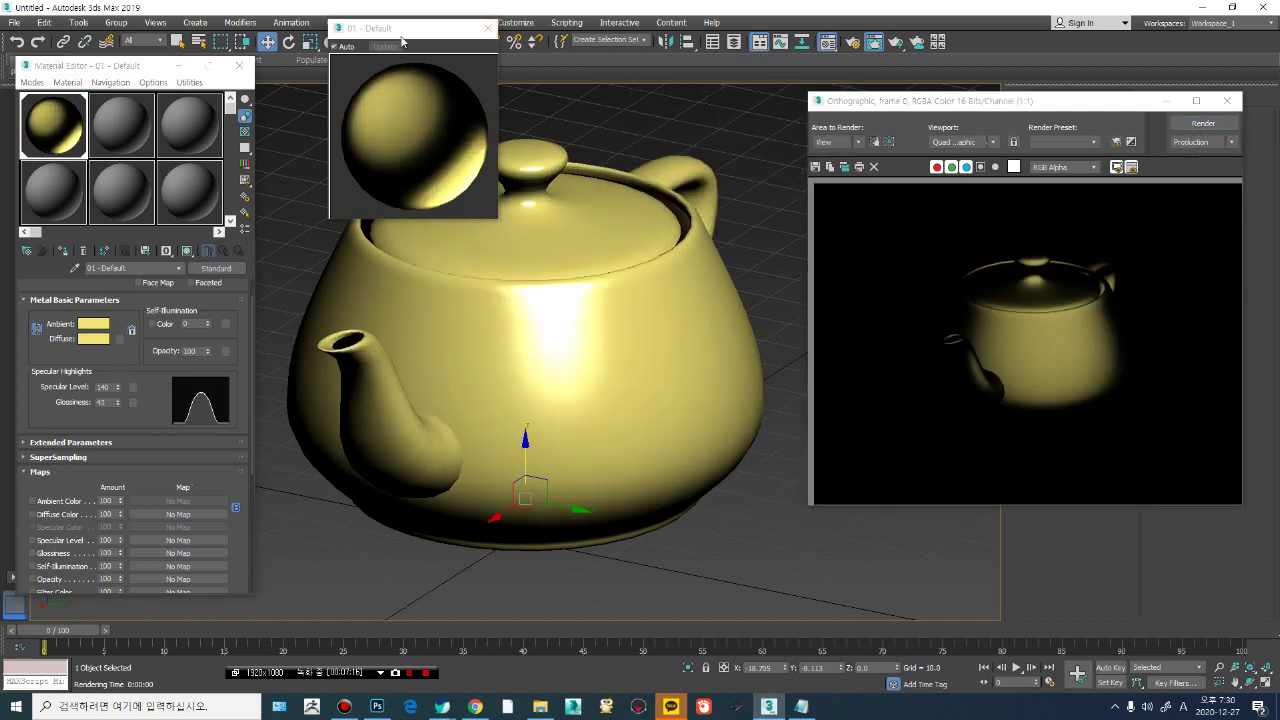
pyautogui.moveTo(401, 40); pyautogui.dragTo(367, 44)
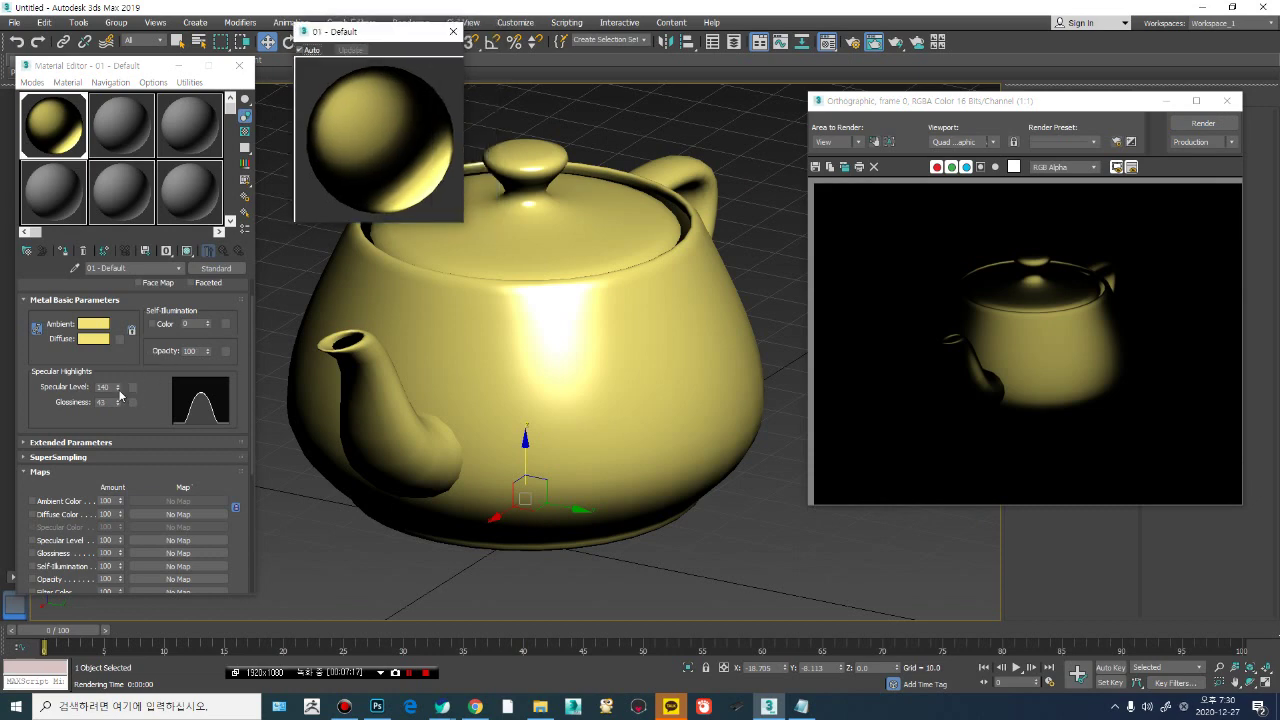
pyautogui.moveTo(119, 394)
pyautogui.mouseDown()
pyautogui.moveTo(119, 376)
pyautogui.moveTo(118, 404)
pyautogui.mouseUp()
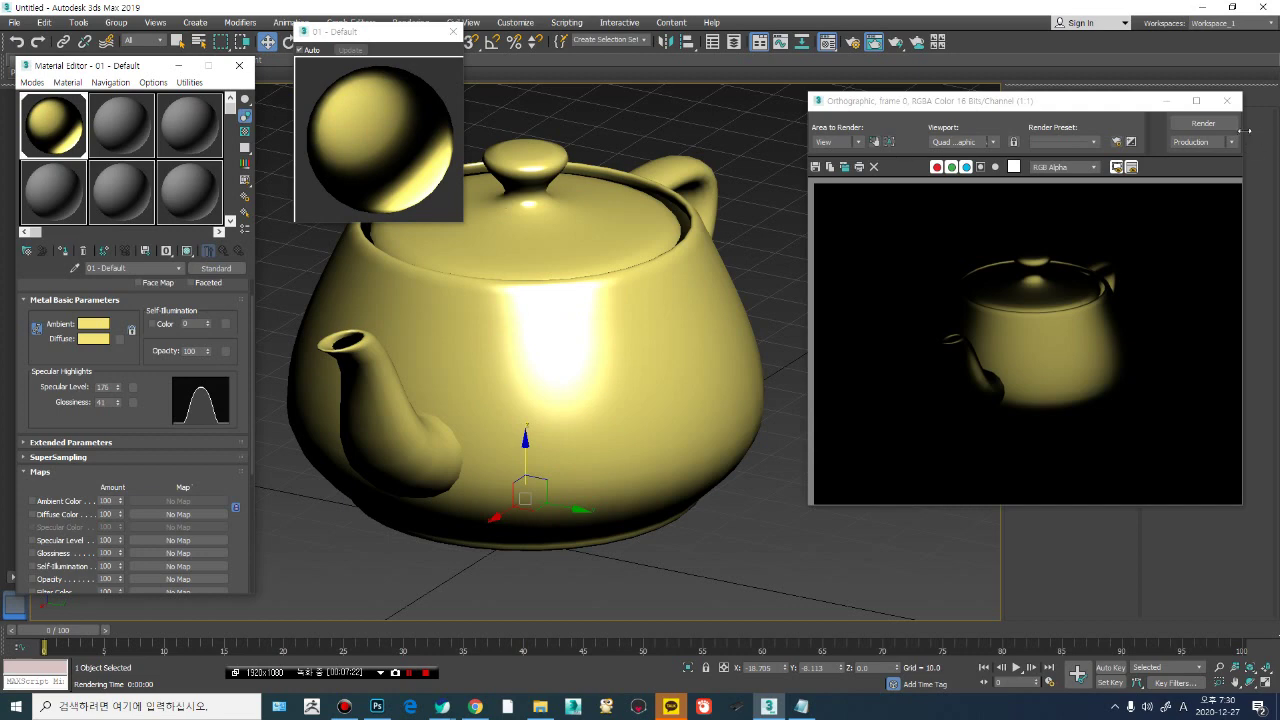
pyautogui.click(1203, 123)
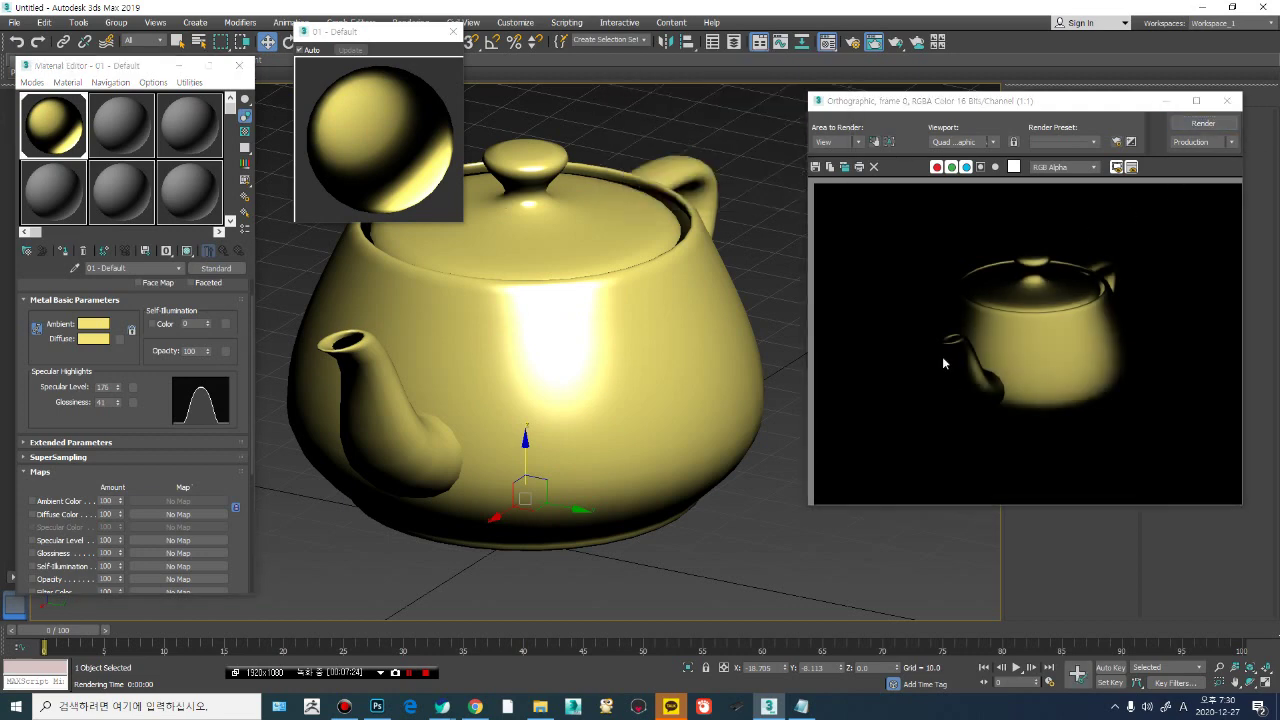
pyautogui.scroll(1, 134, 311)
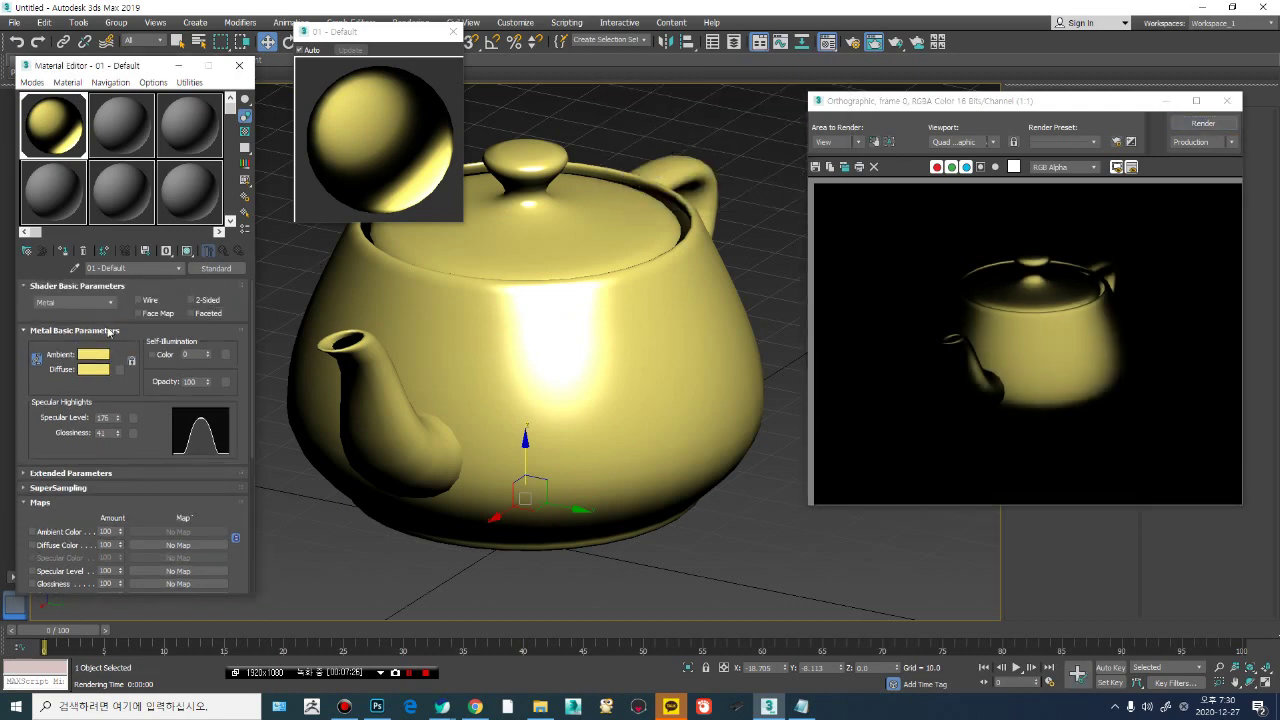
pyautogui.click(100, 303)
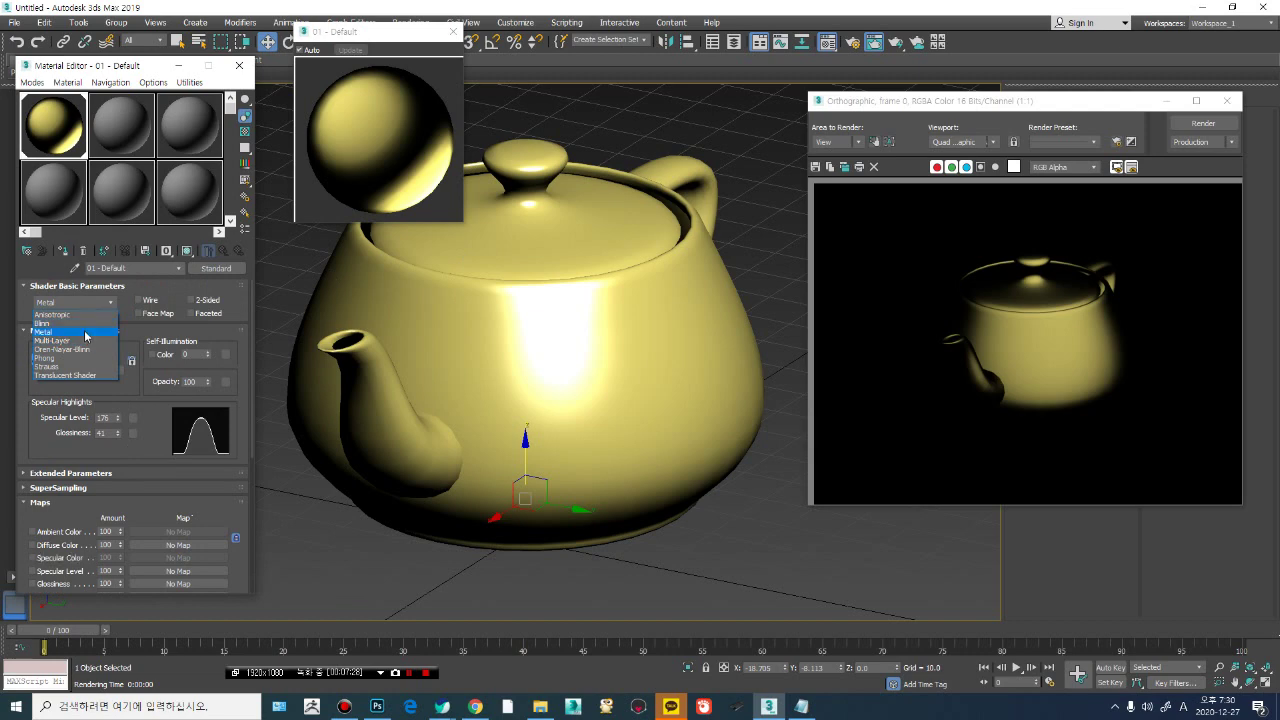
pyautogui.click(87, 325)
# Step: Assign a Mix map to the gold material's Reflection channel
pyautogui.moveTo(150, 421); pyautogui.dragTo(148, 229)
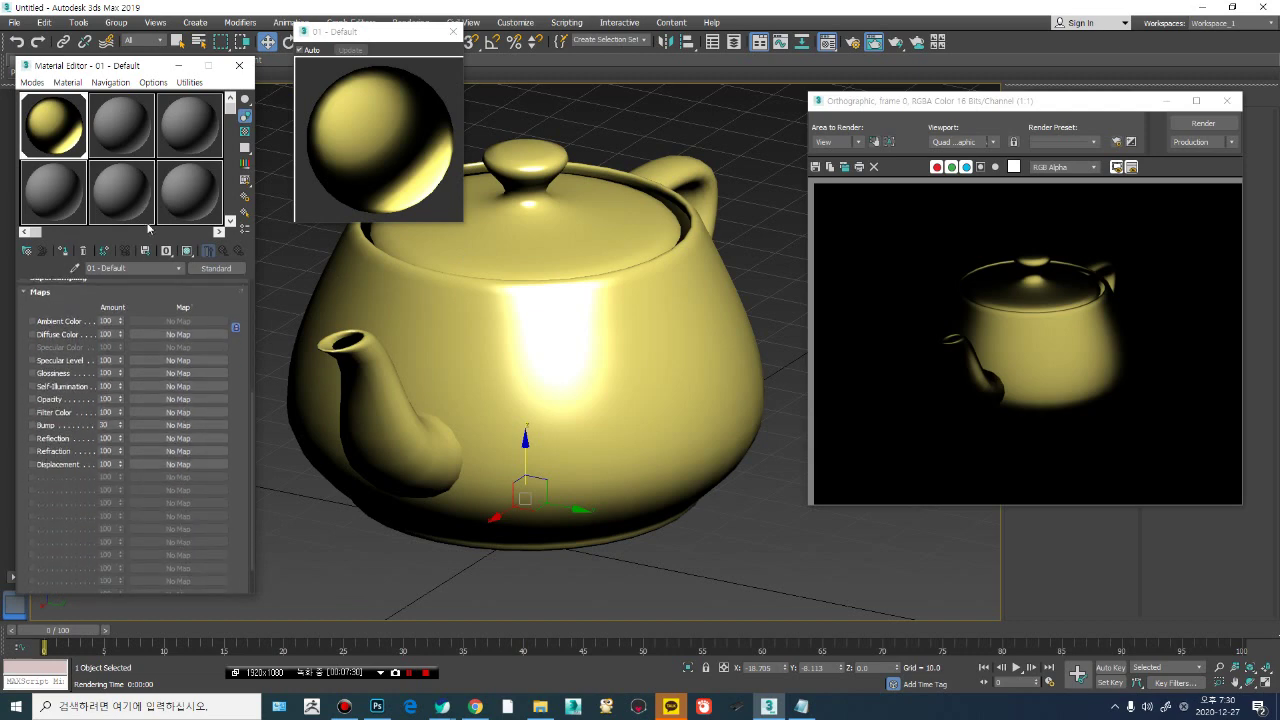
pyautogui.moveTo(174, 284); pyautogui.dragTo(162, 310)
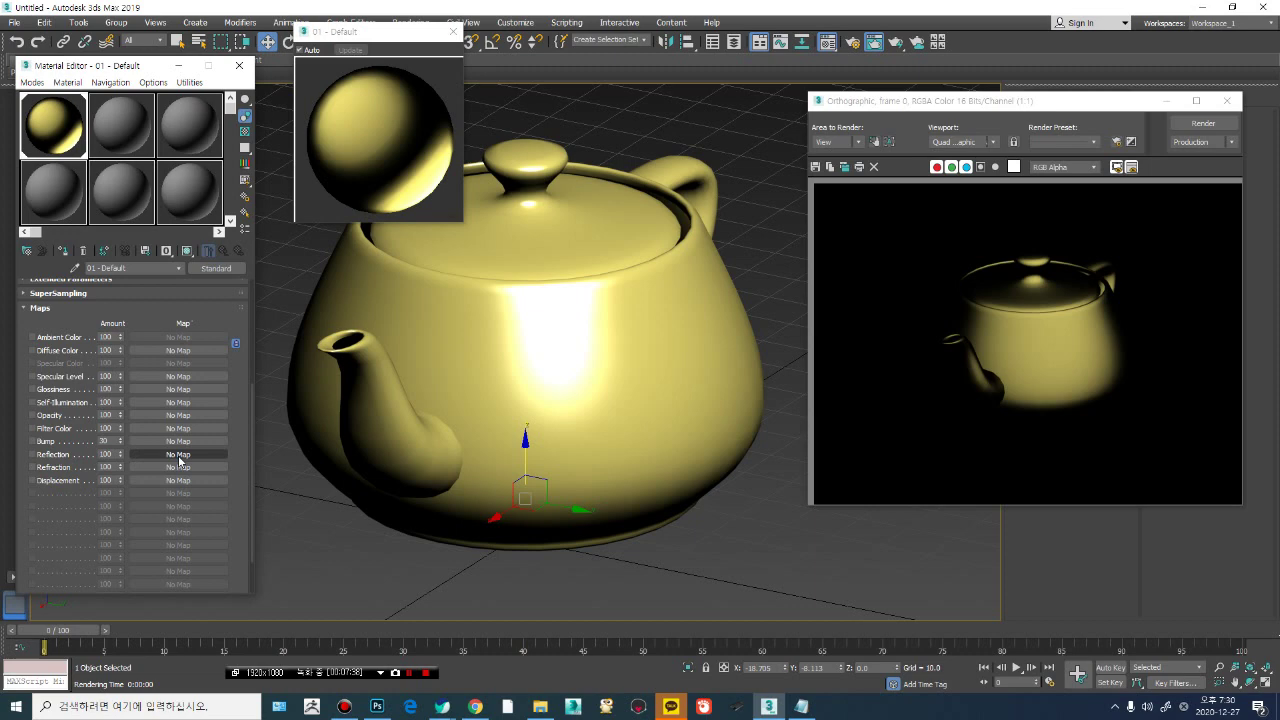
pyautogui.moveTo(345, 31); pyautogui.dragTo(312, 18)
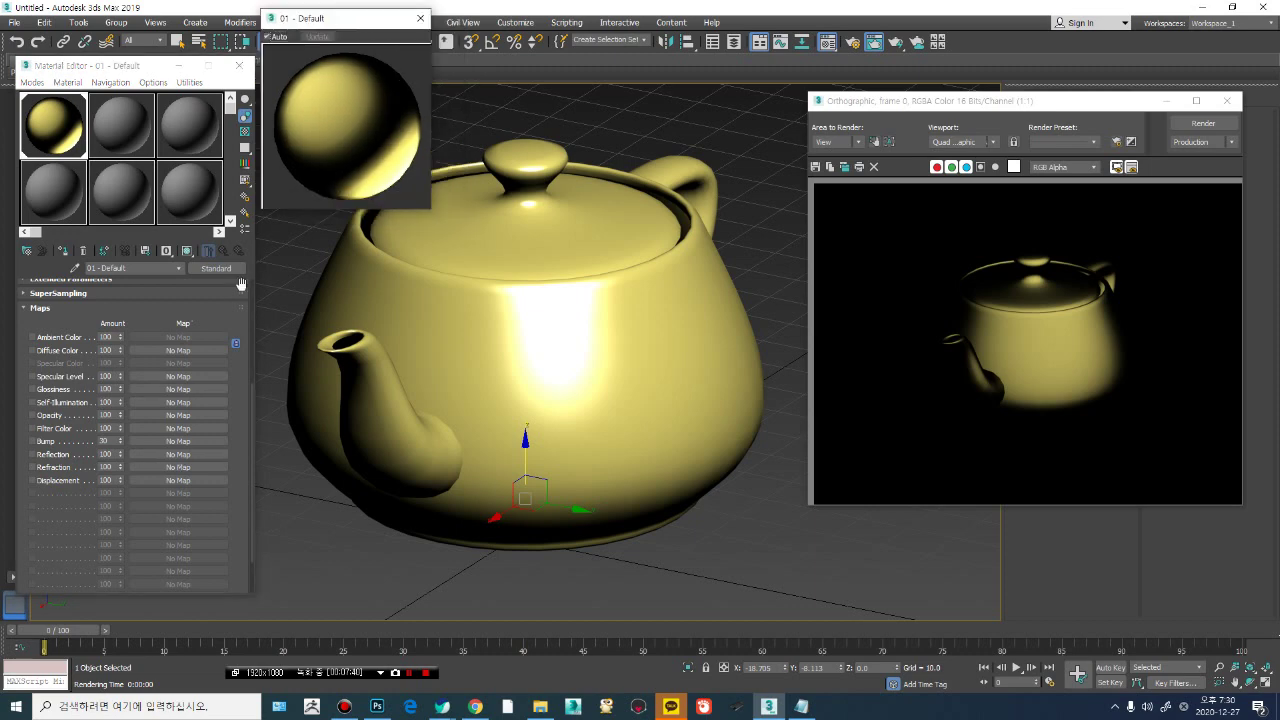
pyautogui.click(168, 458)
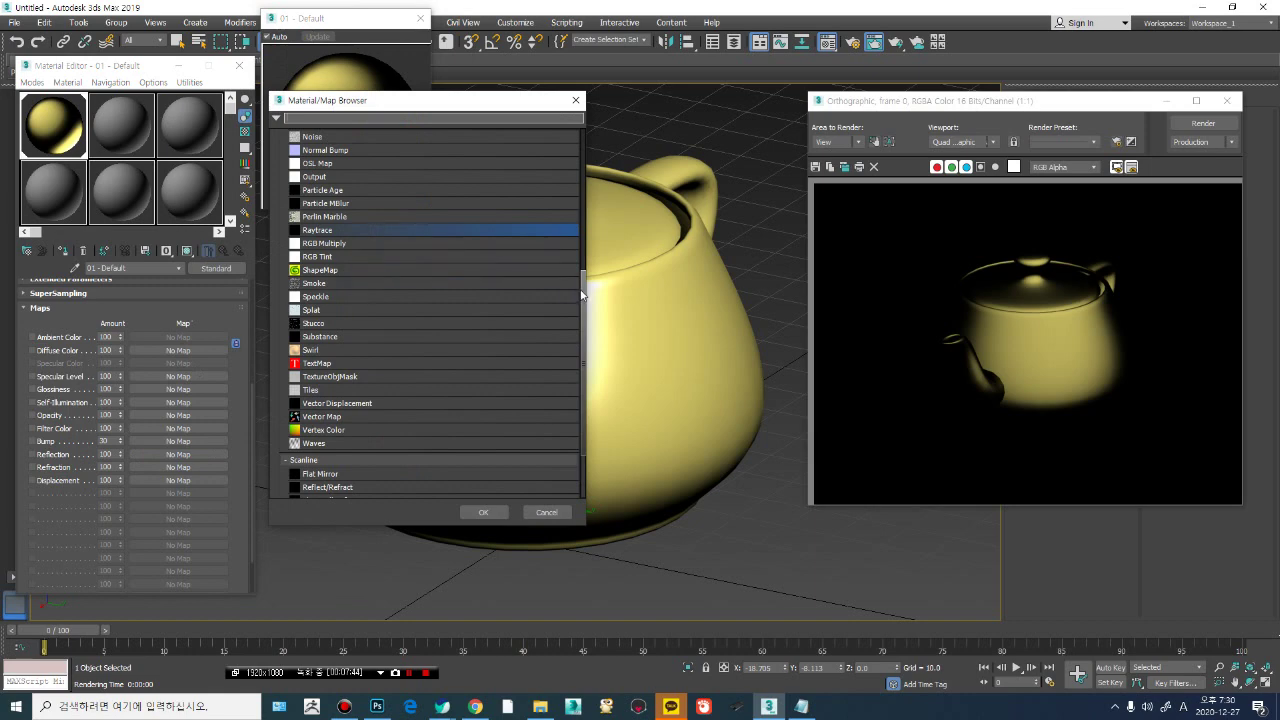
pyautogui.moveTo(581, 295); pyautogui.dragTo(586, 217)
pyautogui.click(343, 257)
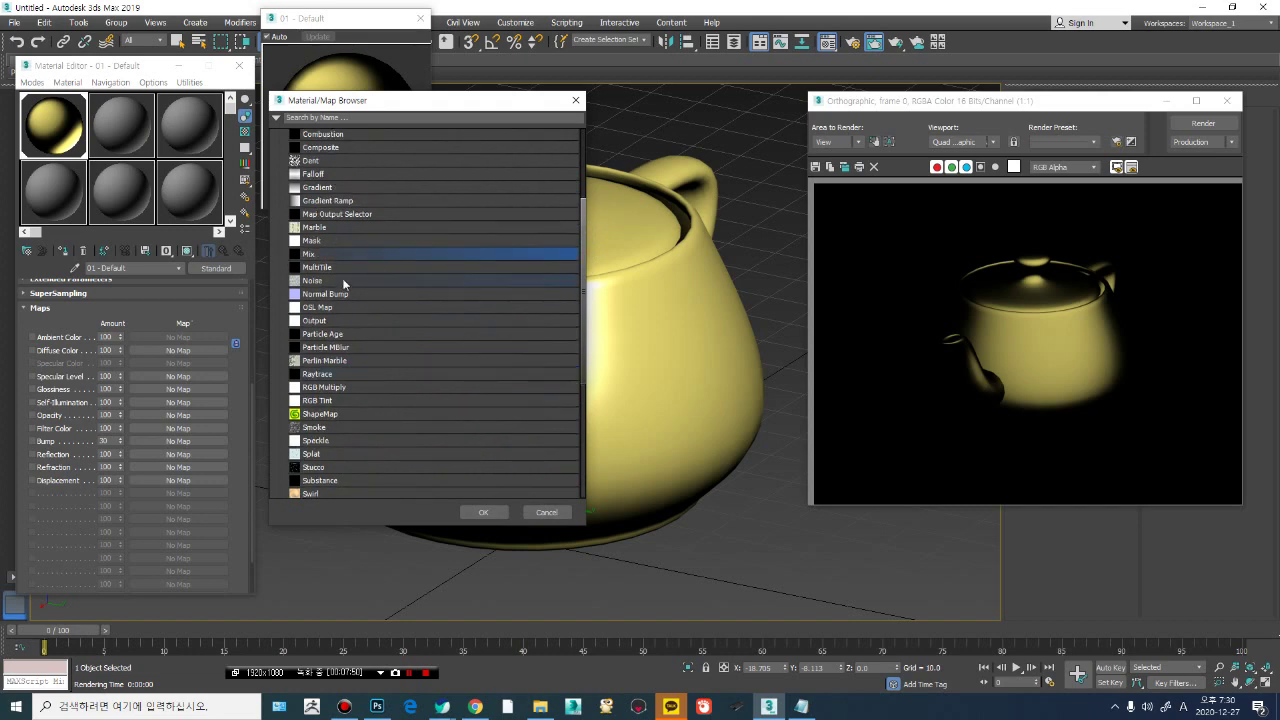
pyautogui.click(482, 511)
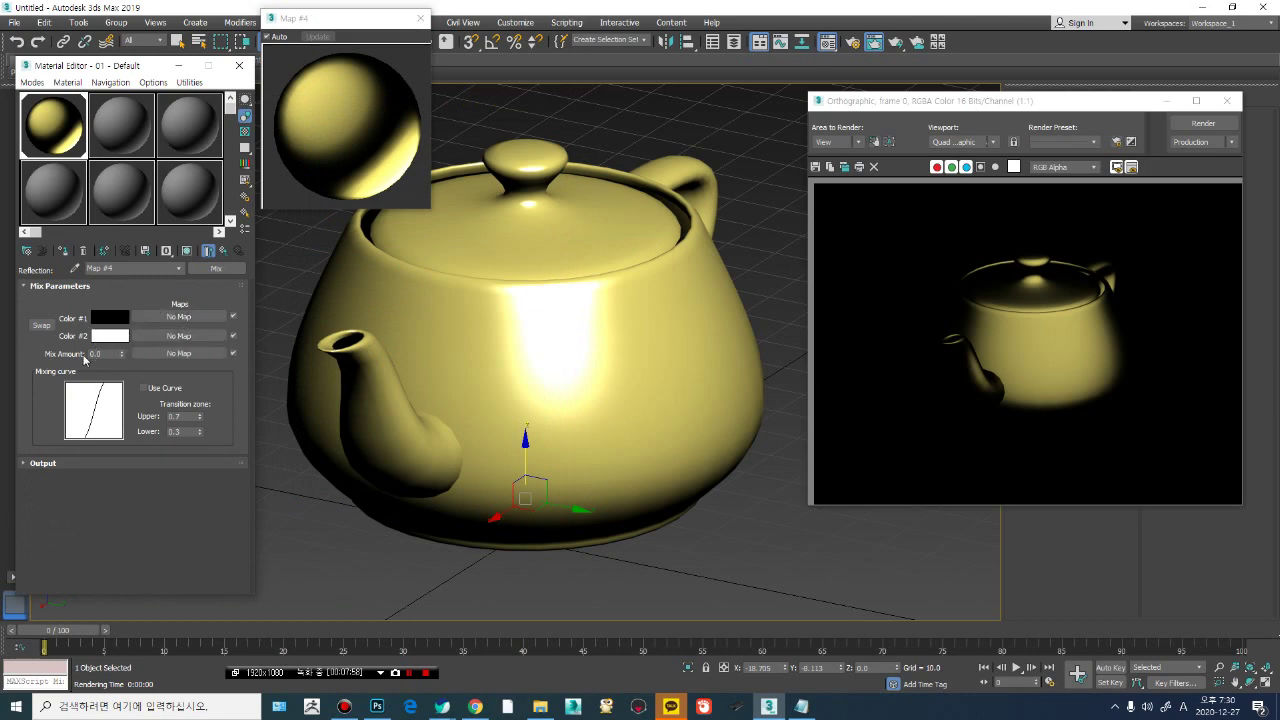
# Step: Assign a Raytrace map to the Mix map's Color #1 and enlarge the sample sphere preview beside the editor
pyautogui.click(158, 317)
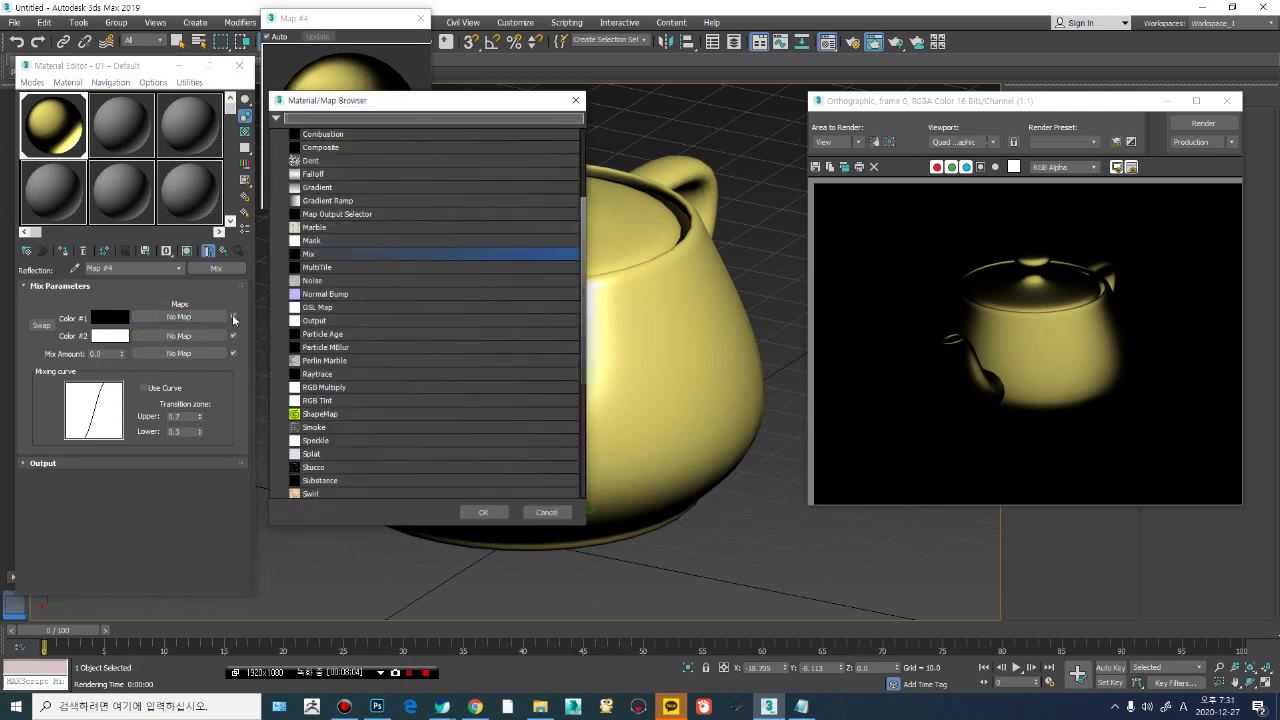
pyautogui.moveTo(582, 270); pyautogui.dragTo(574, 316)
pyautogui.click(441, 277)
pyautogui.click(483, 512)
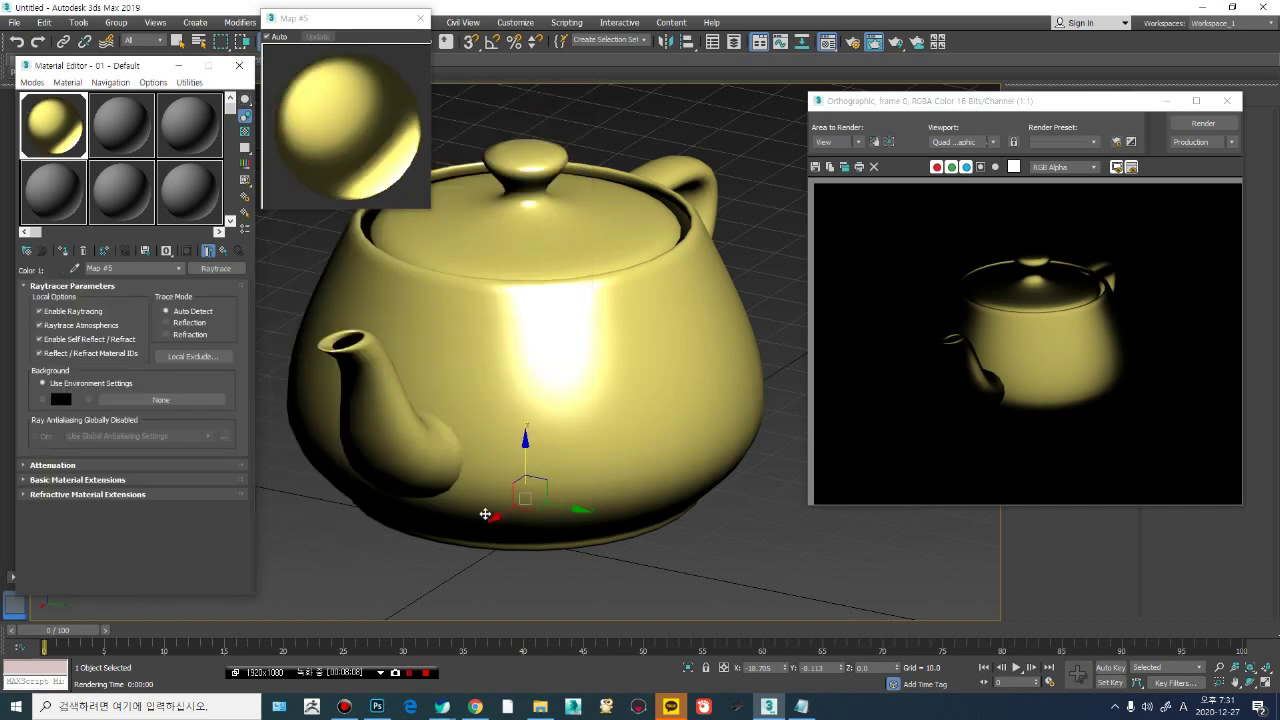
pyautogui.moveTo(432, 212); pyautogui.dragTo(518, 296)
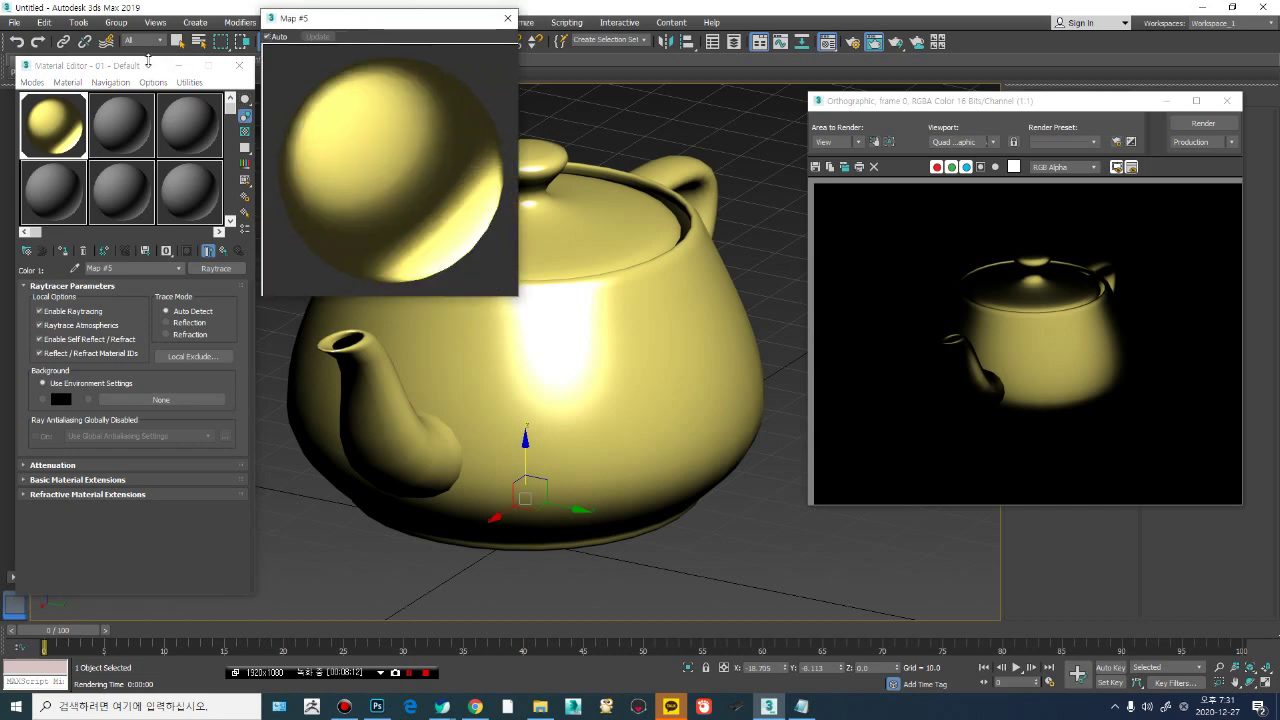
pyautogui.moveTo(148, 62); pyautogui.dragTo(136, 65)
# Step: Render the teapot from a higher angle, move the render window clear of it, and render again from closer in
pyautogui.scroll(-2, 634, 289)
pyautogui.scroll(-2, 616, 338)
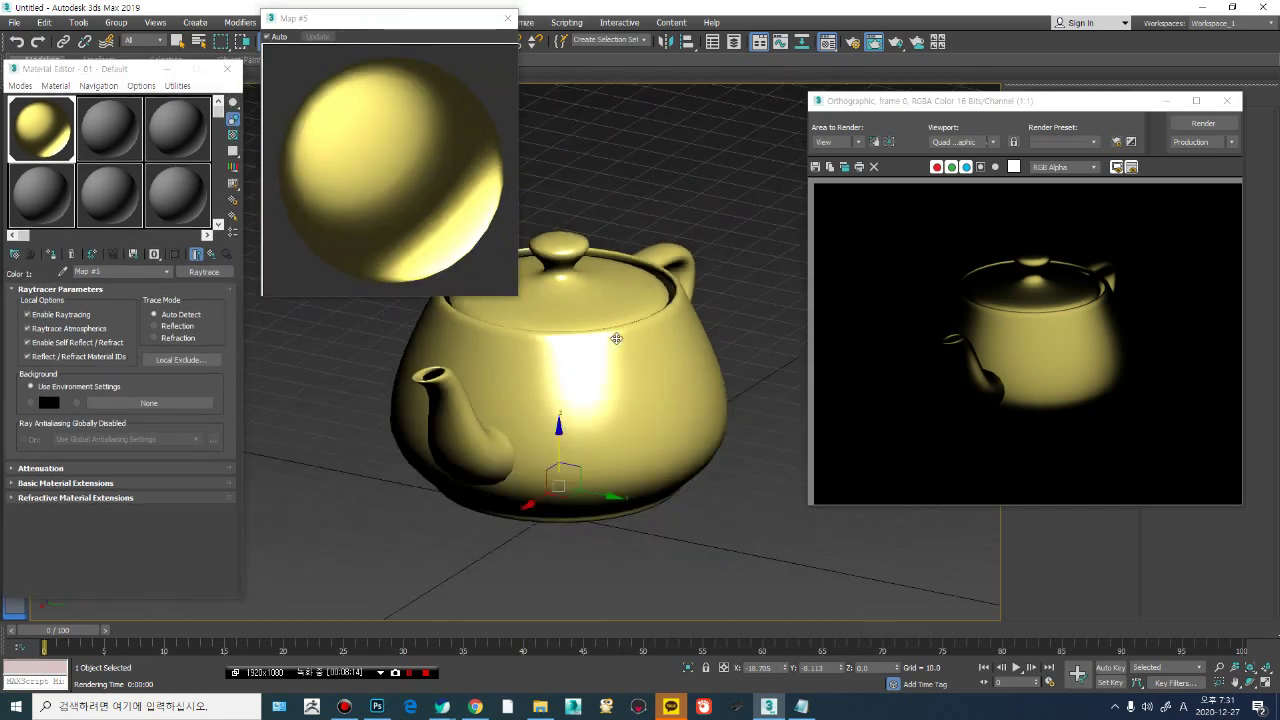
pyautogui.keyDown('alt'); pyautogui.moveTo(616, 338); pyautogui.dragTo(594, 346, button='middle'); pyautogui.keyUp('alt')
pyautogui.click(1192, 124)
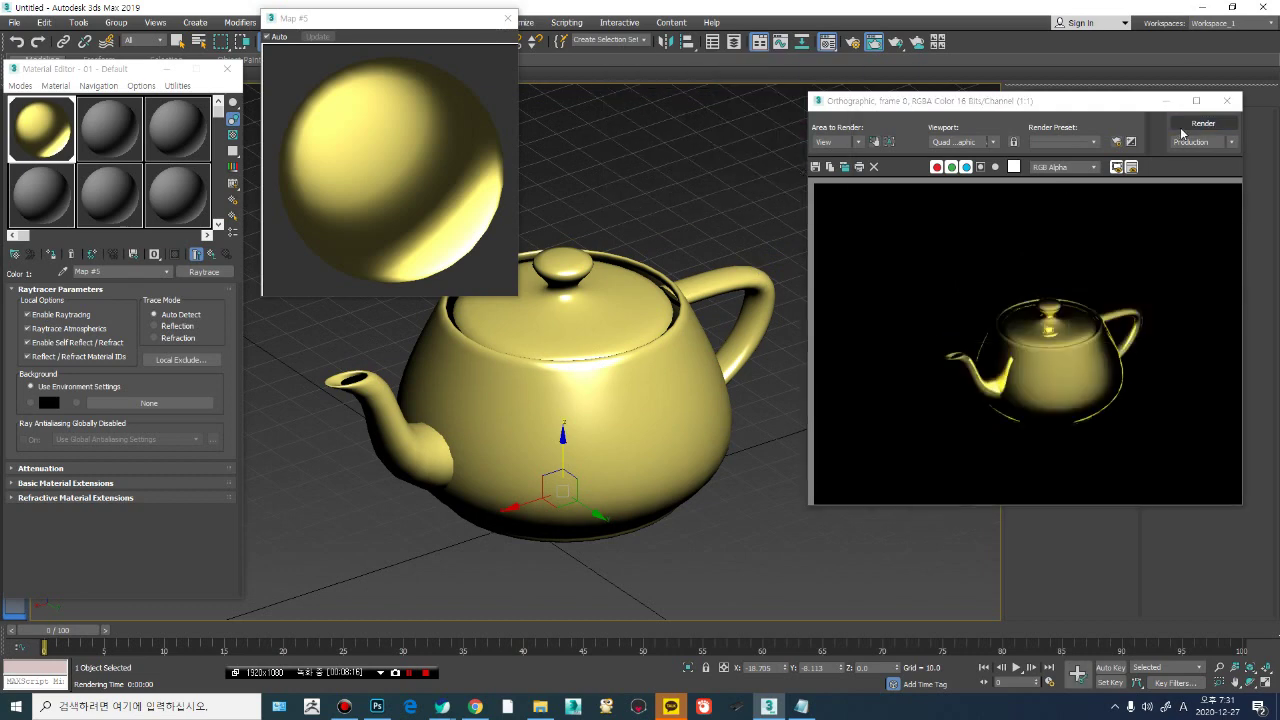
pyautogui.moveTo(1045, 104); pyautogui.dragTo(981, 55)
pyautogui.scroll(2, 571, 357)
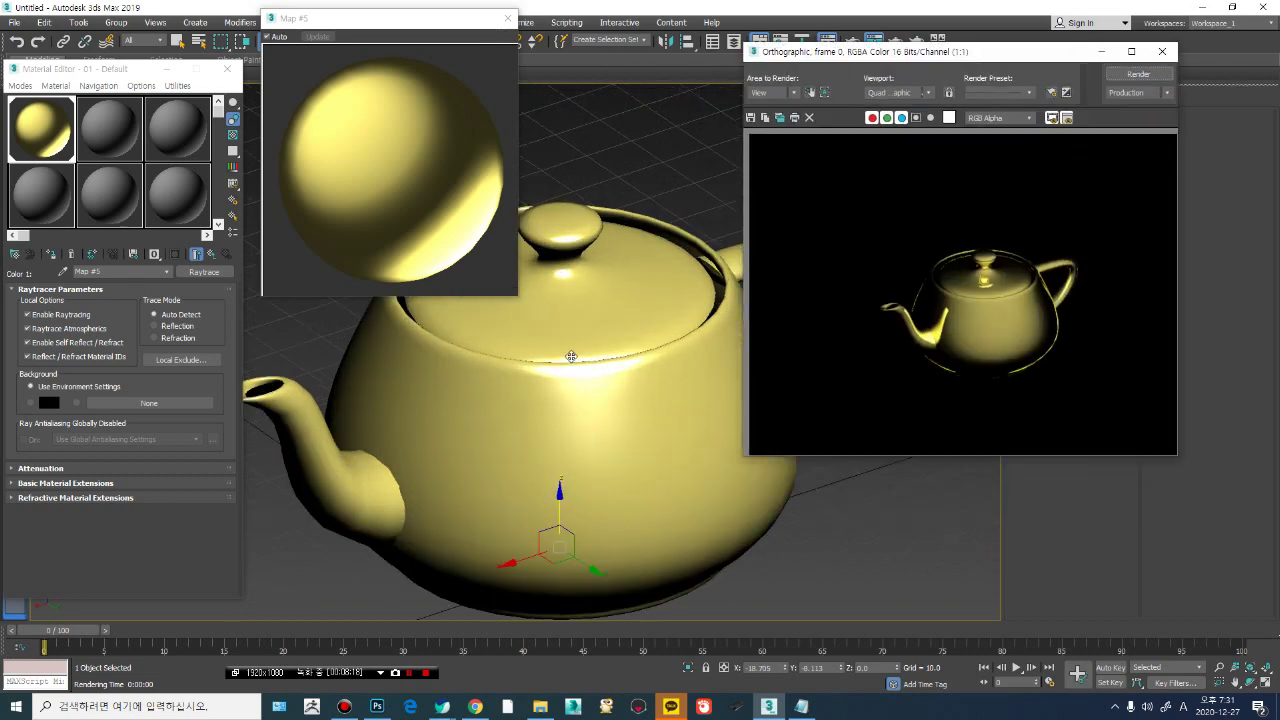
pyautogui.click(1137, 75)
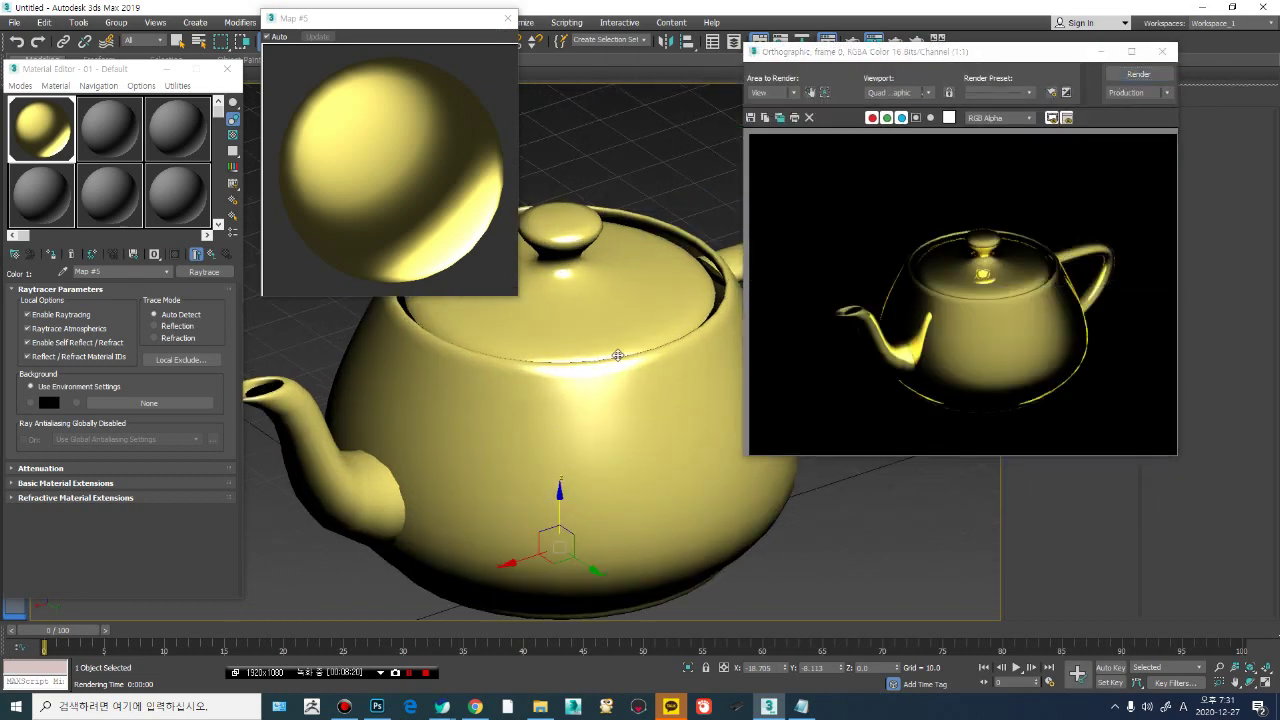
# Step: Render the teapot from a lower angle, then render a closer view of it to examine the raytraced reflections
pyautogui.scroll(-1, 616, 356)
pyautogui.keyDown('alt'); pyautogui.moveTo(614, 357); pyautogui.dragTo(586, 371, button='middle'); pyautogui.keyUp('alt')
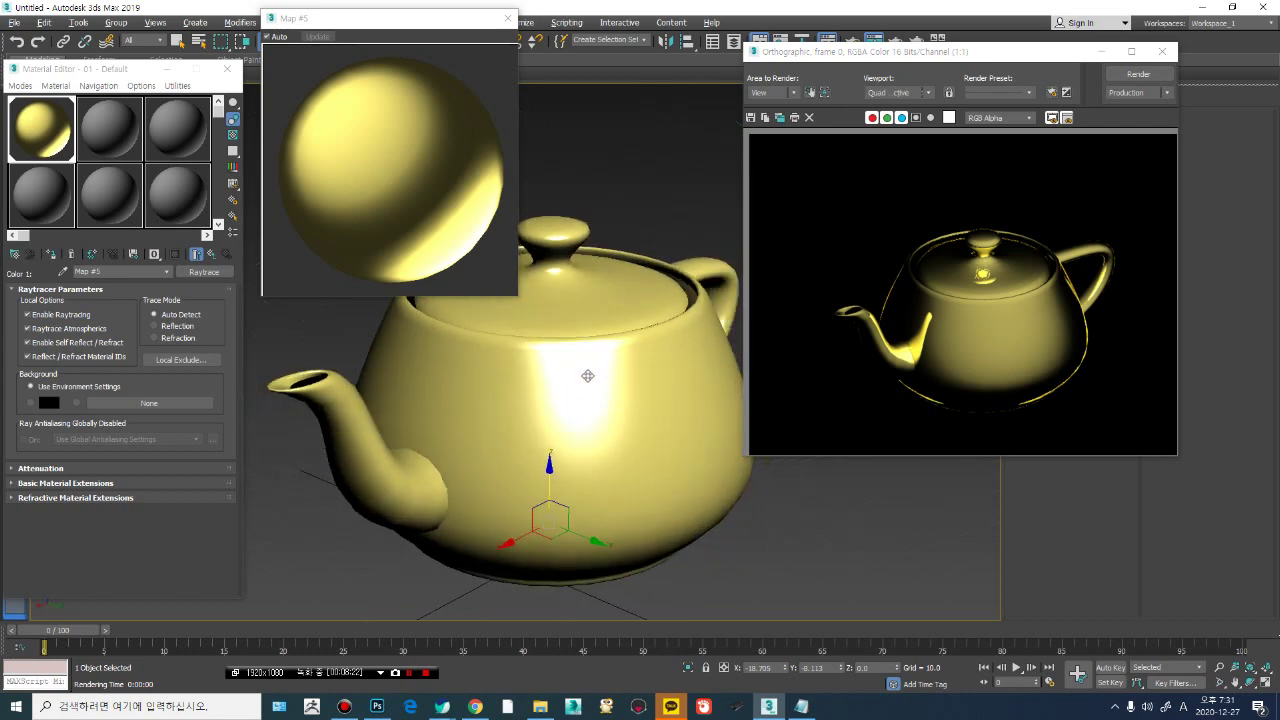
pyautogui.click(1124, 78)
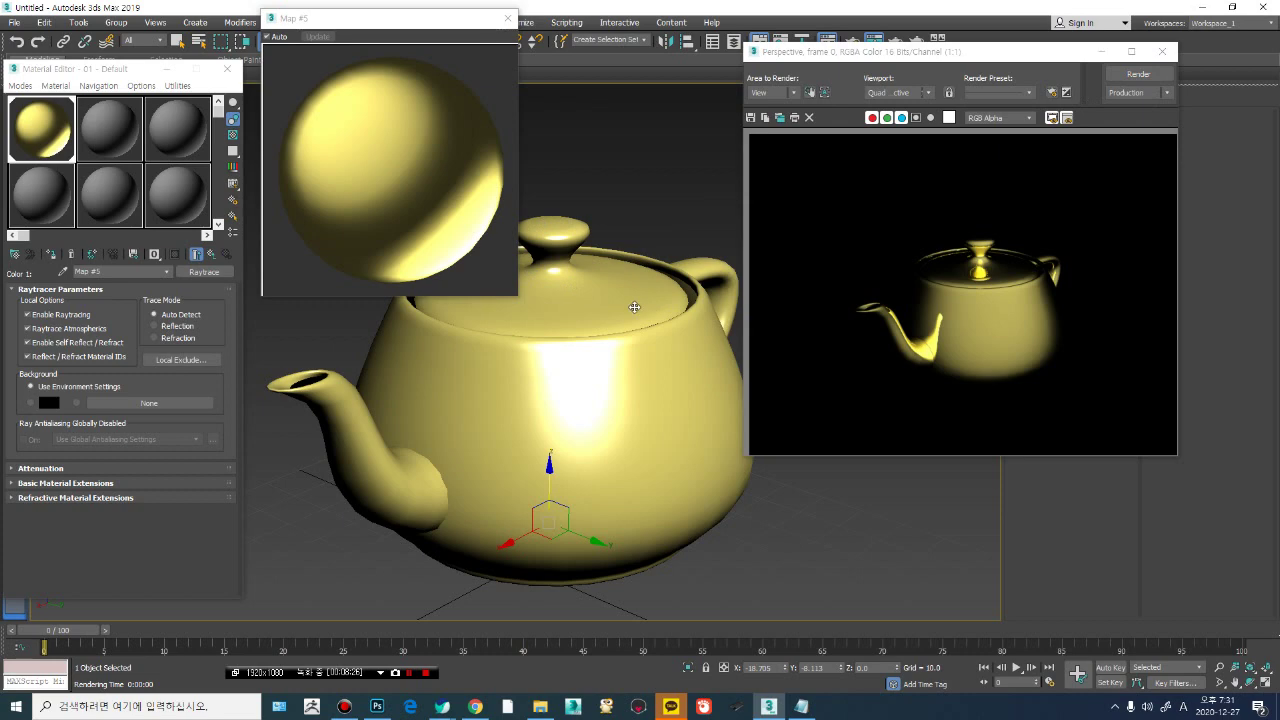
pyautogui.keyDown('alt'); pyautogui.moveTo(630, 305); pyautogui.dragTo(627, 300, button='middle'); pyautogui.keyUp('alt')
pyautogui.scroll(2, 627, 300)
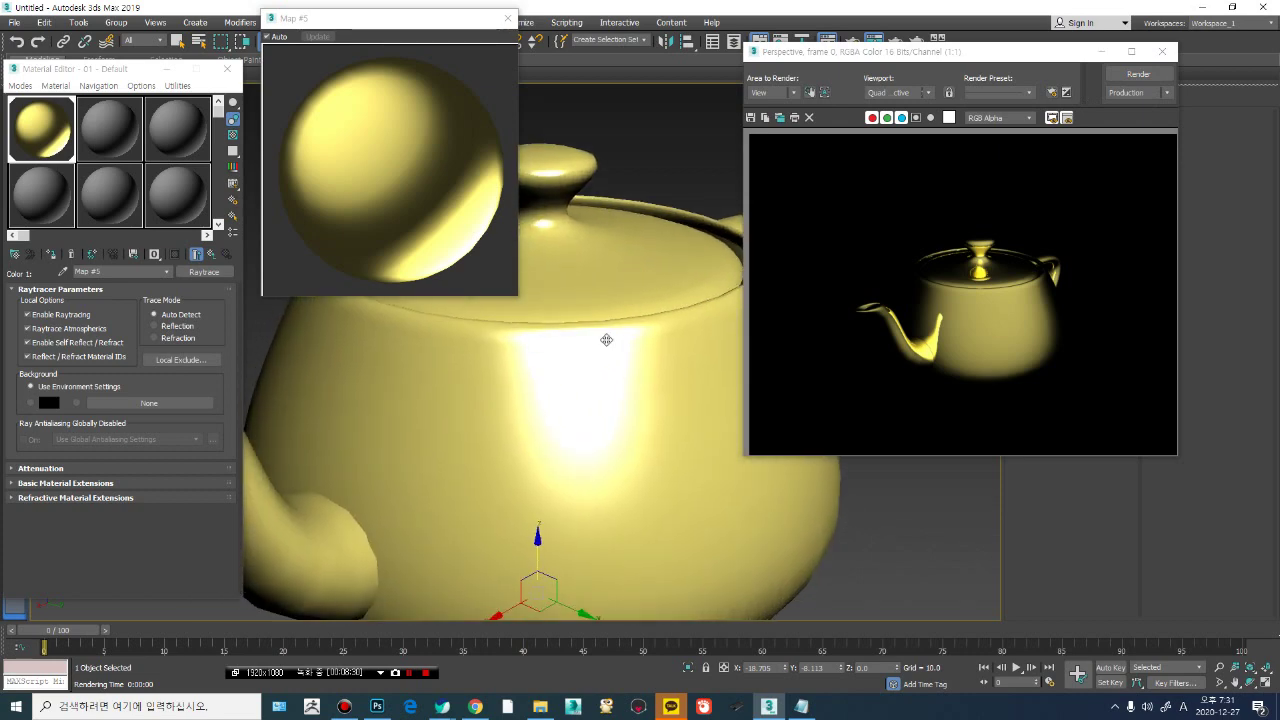
pyautogui.press('super+x')
pyautogui.press('Escape')
pyautogui.hotkey('alt', 'z')
pyautogui.moveTo(604, 310); pyautogui.dragTo(613, 282)
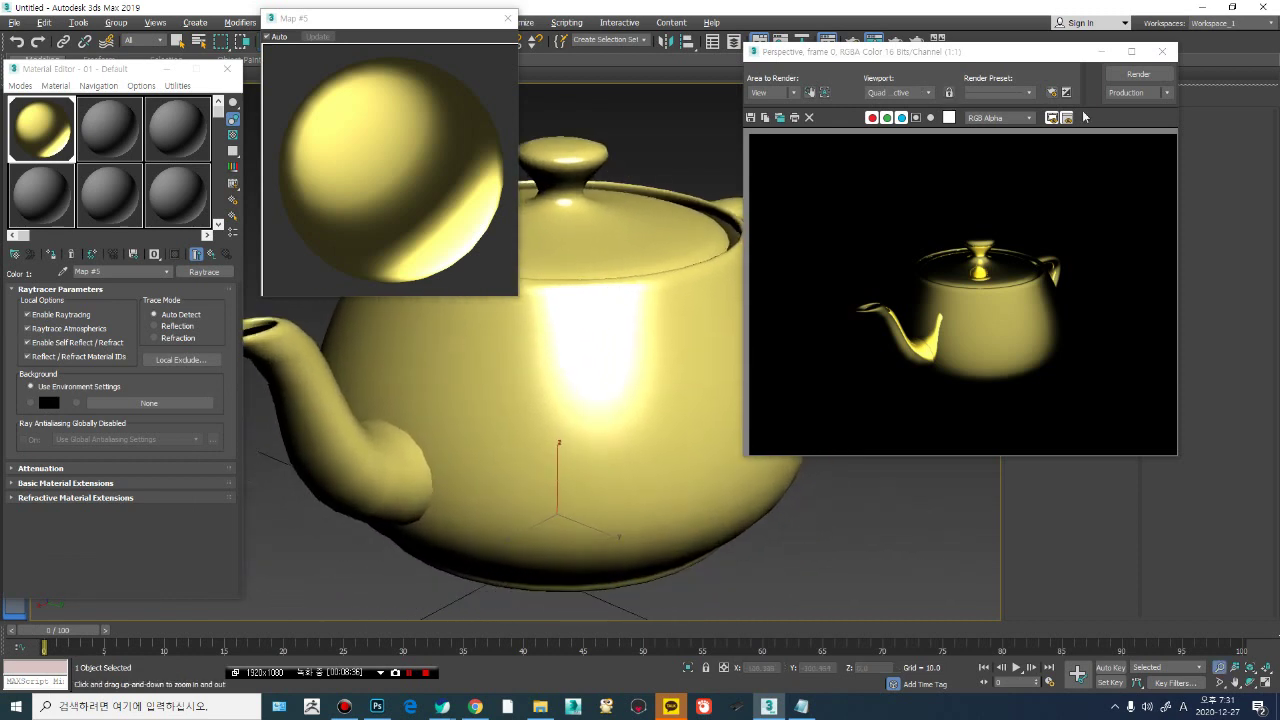
pyautogui.click(1138, 74)
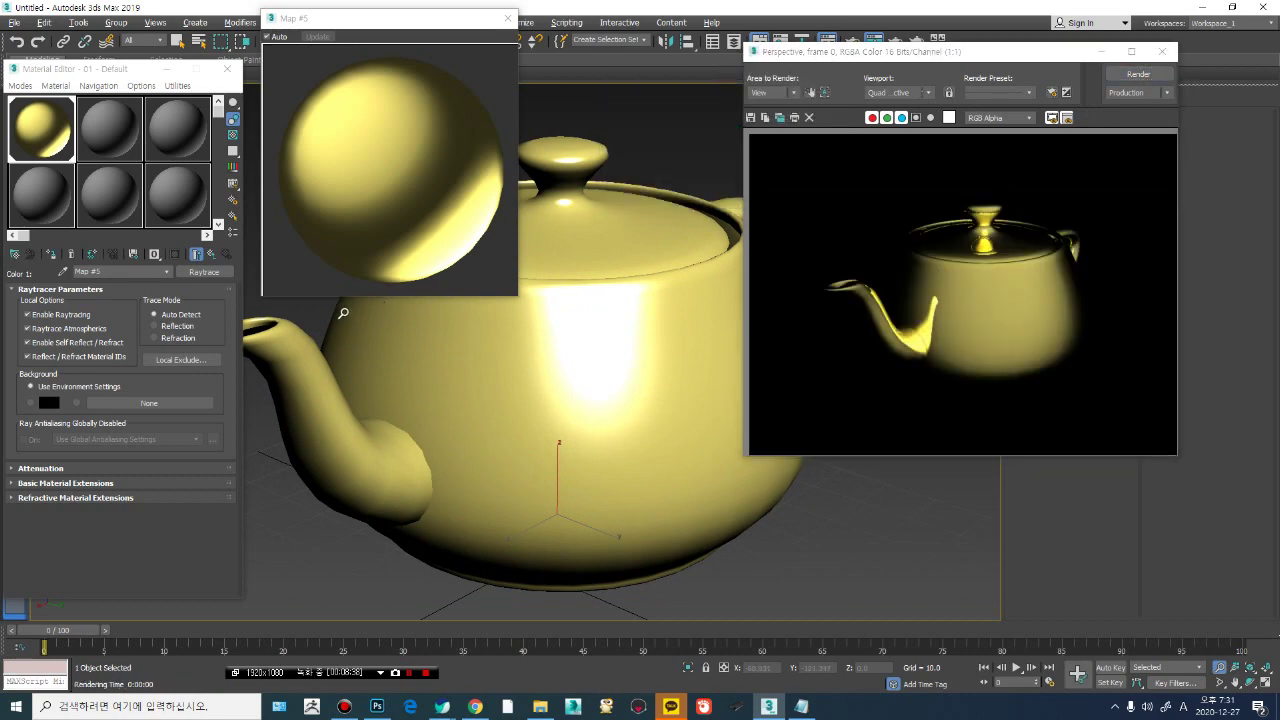
# Step: Return to the Mix map's parameters and check the "ray trace" dictionary page in Chrome before minimizing it
pyautogui.click(210, 256)
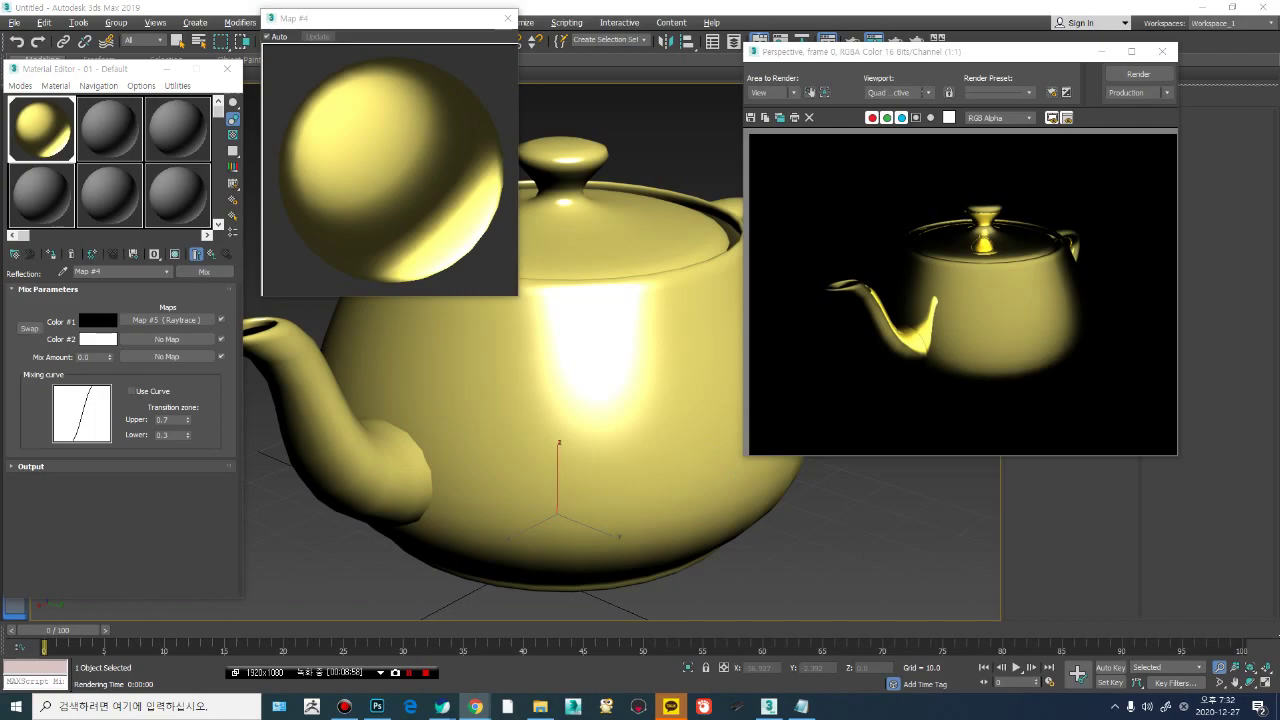
pyautogui.click(476, 707)
pyautogui.doubleClick(716, 20)
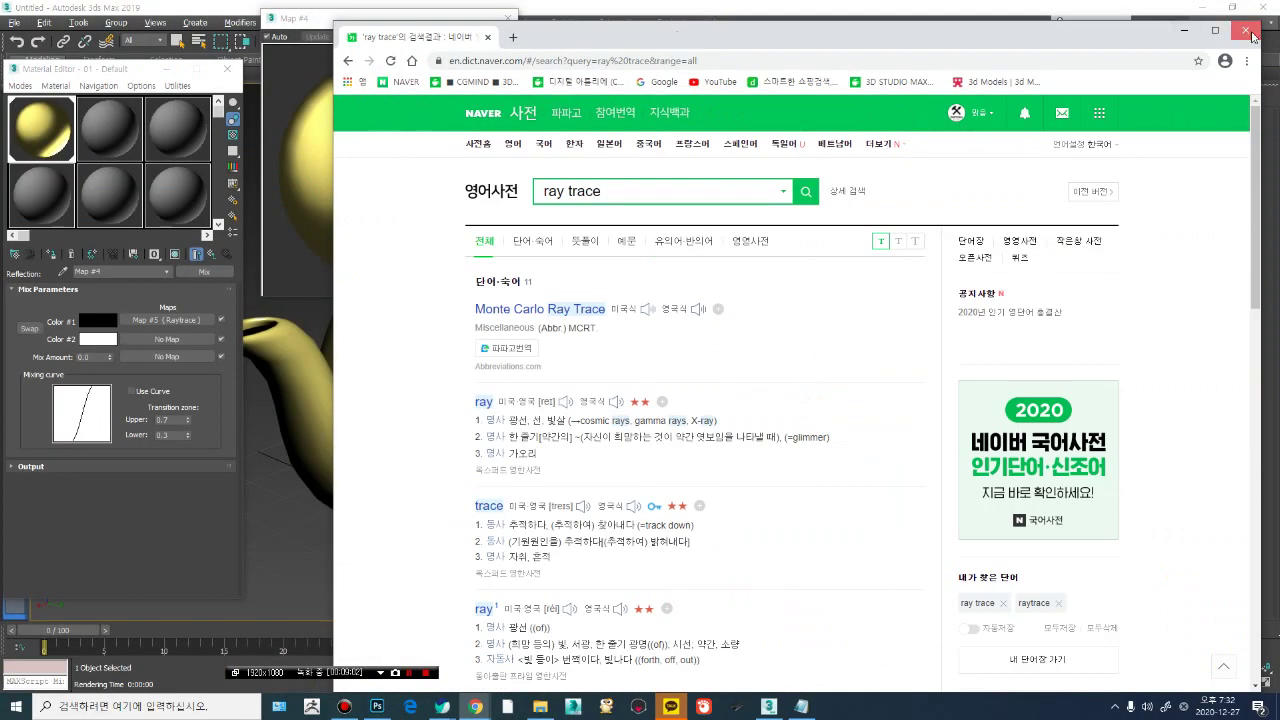
pyautogui.click(1183, 30)
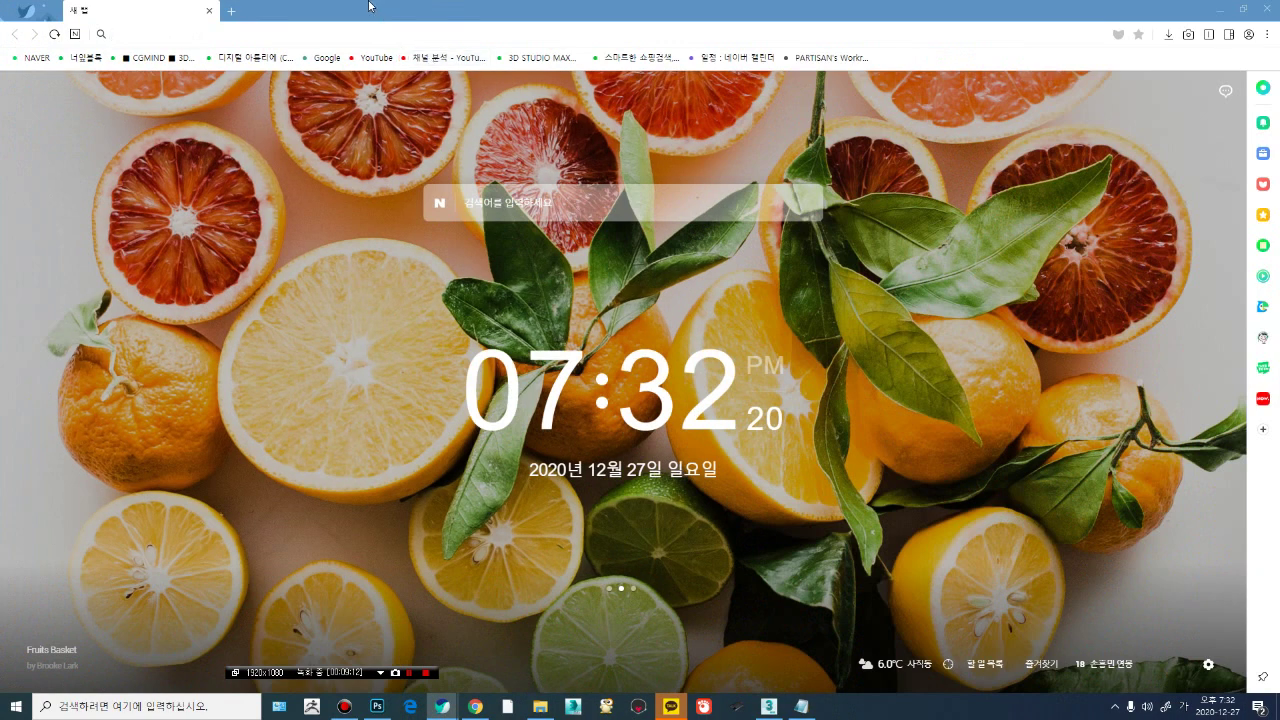
# Step: Open Google in the other web browser and fit its window beside the Material Editor
pyautogui.doubleClick(888, 12)
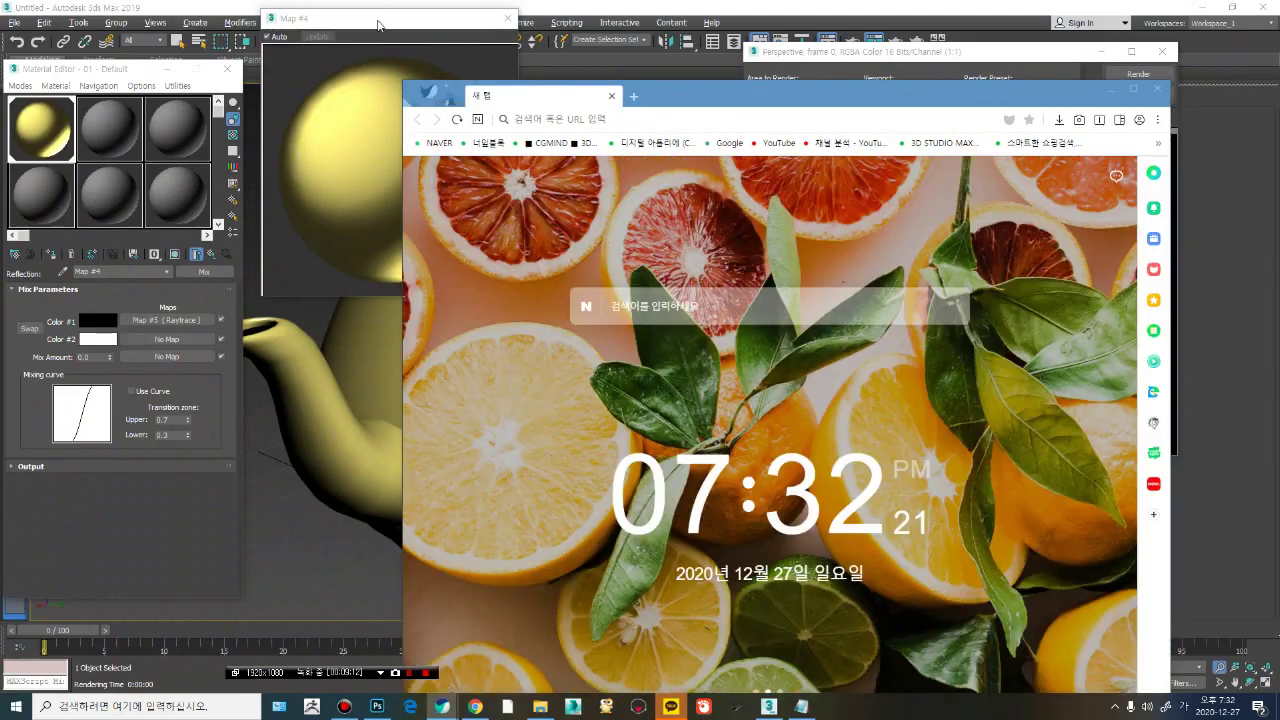
pyautogui.click(728, 143)
pyautogui.press('super+Right')
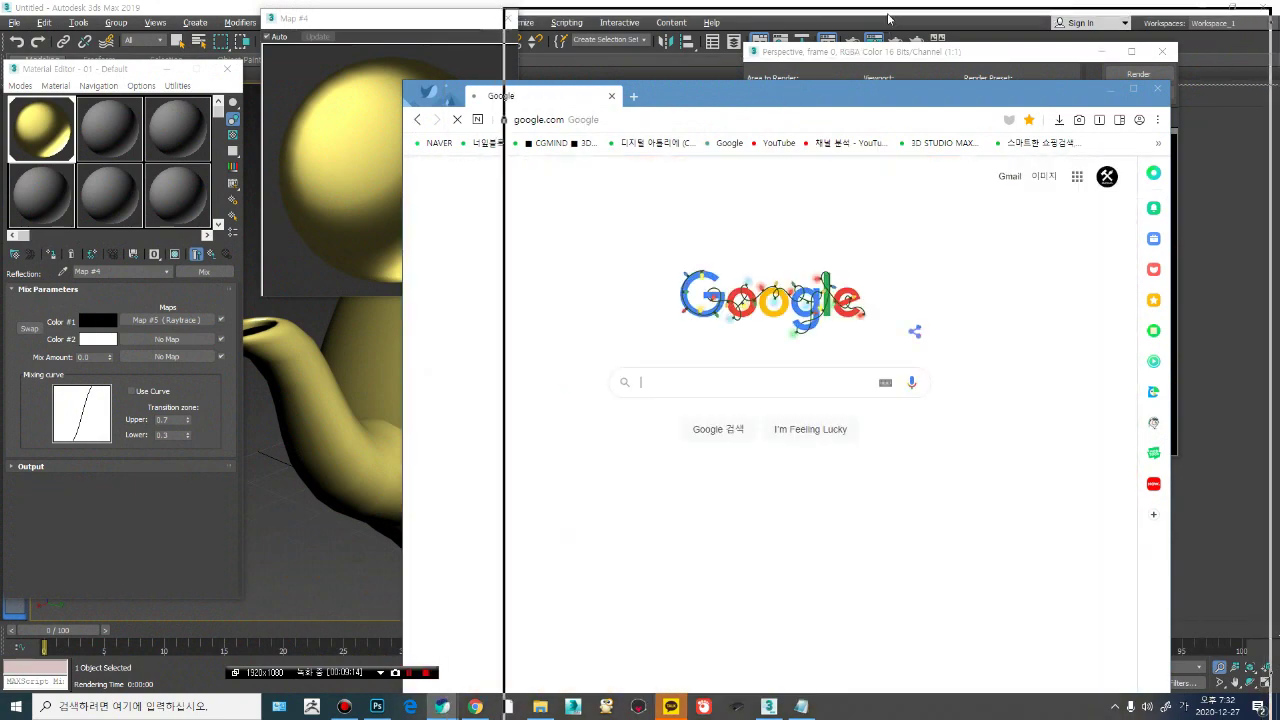
pyautogui.moveTo(506, 92); pyautogui.dragTo(389, 92)
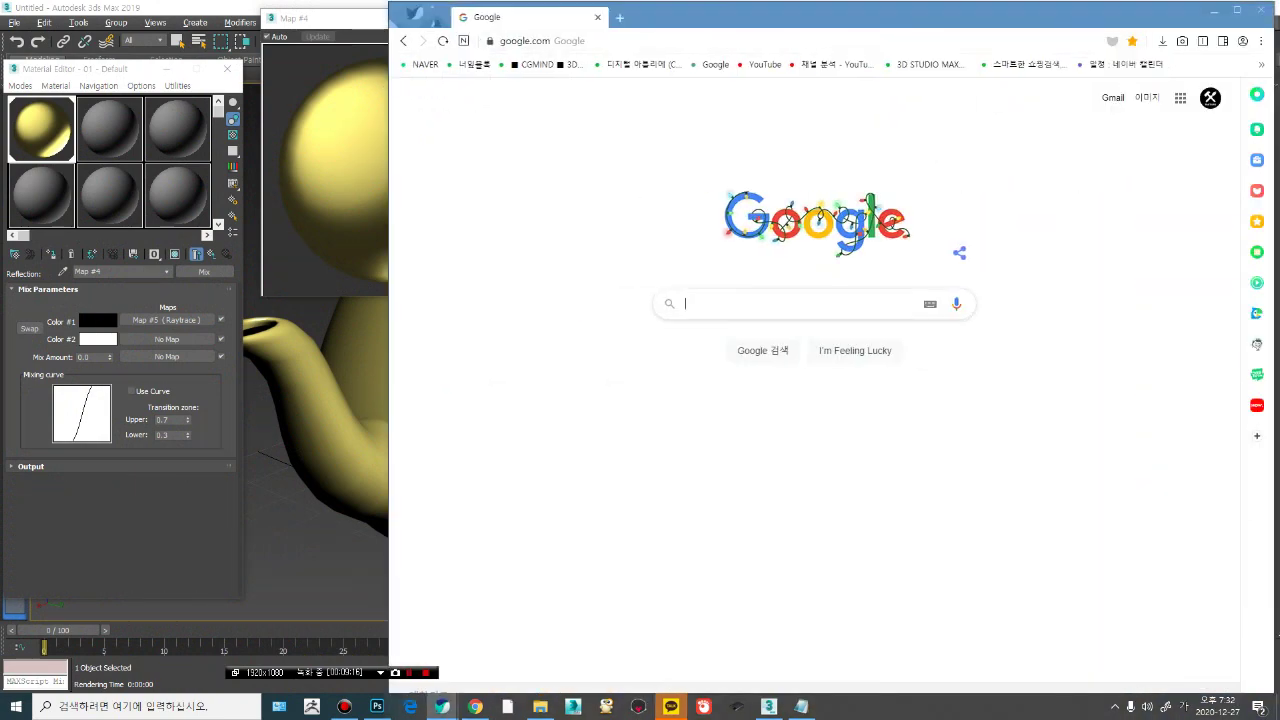
# Step: Search Google for "hdri 실내"
pyautogui.write('h')
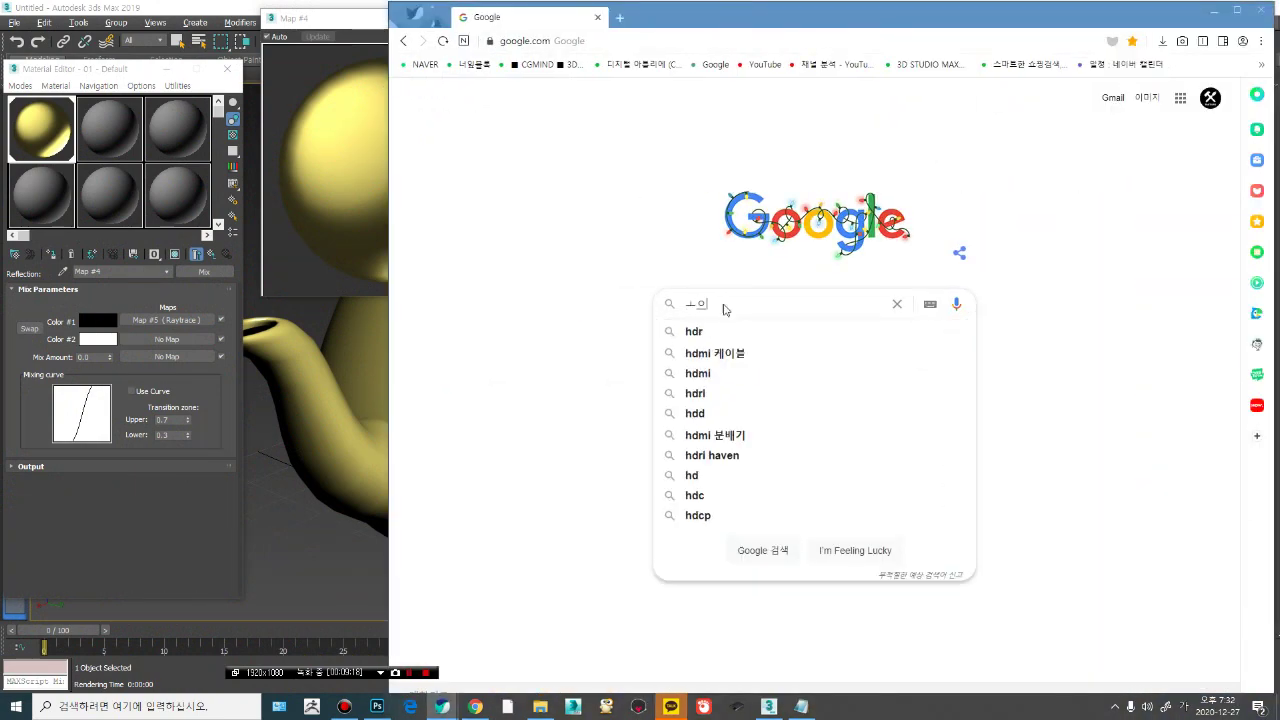
pyautogui.press('BackSpace')
pyautogui.write('hdri')
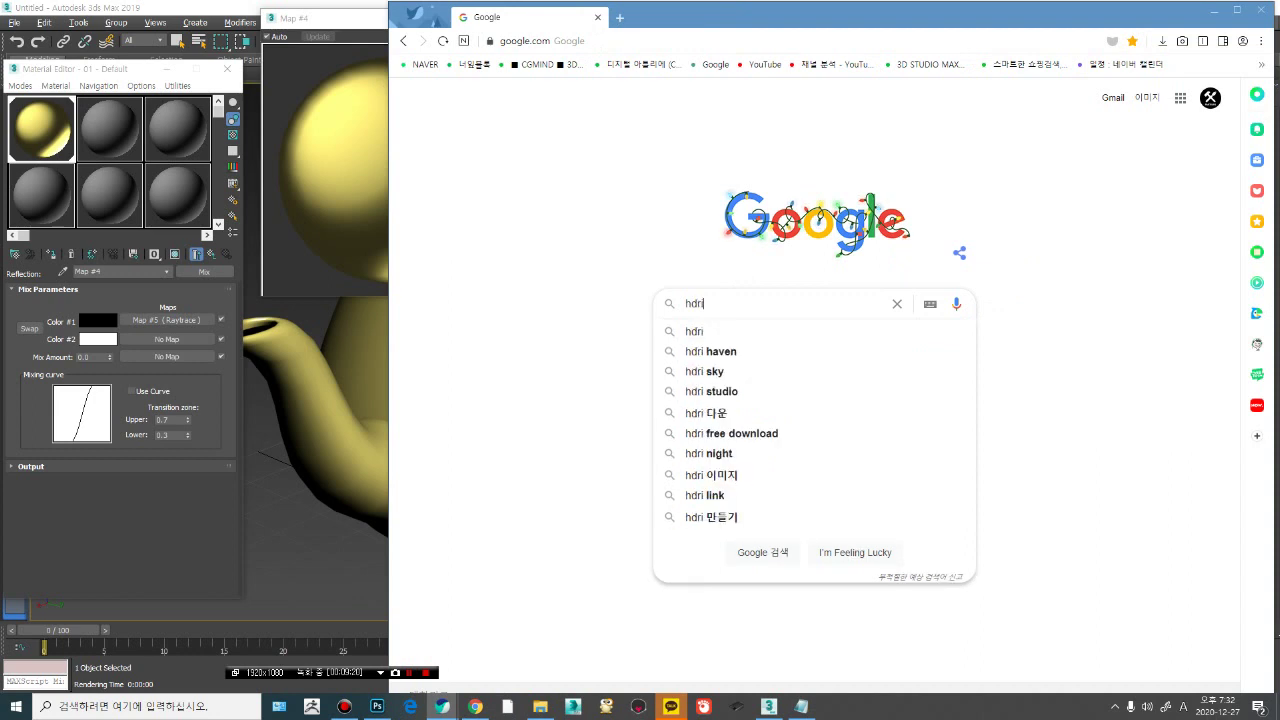
pyautogui.press('Hangul')
pyautogui.write('시ㄹ내')
pyautogui.press('Return')
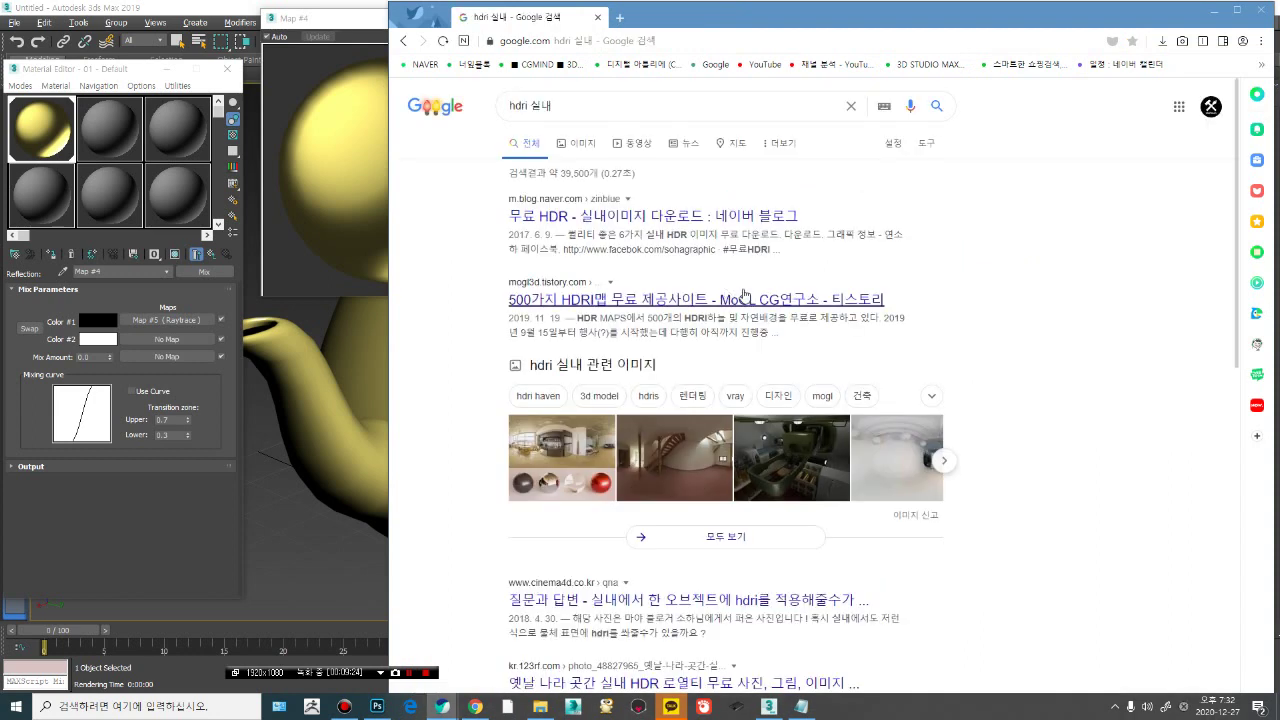
# Step: Browse the image results for indoor HDRI panoramas and open one of them in a new tab
pyautogui.click(582, 143)
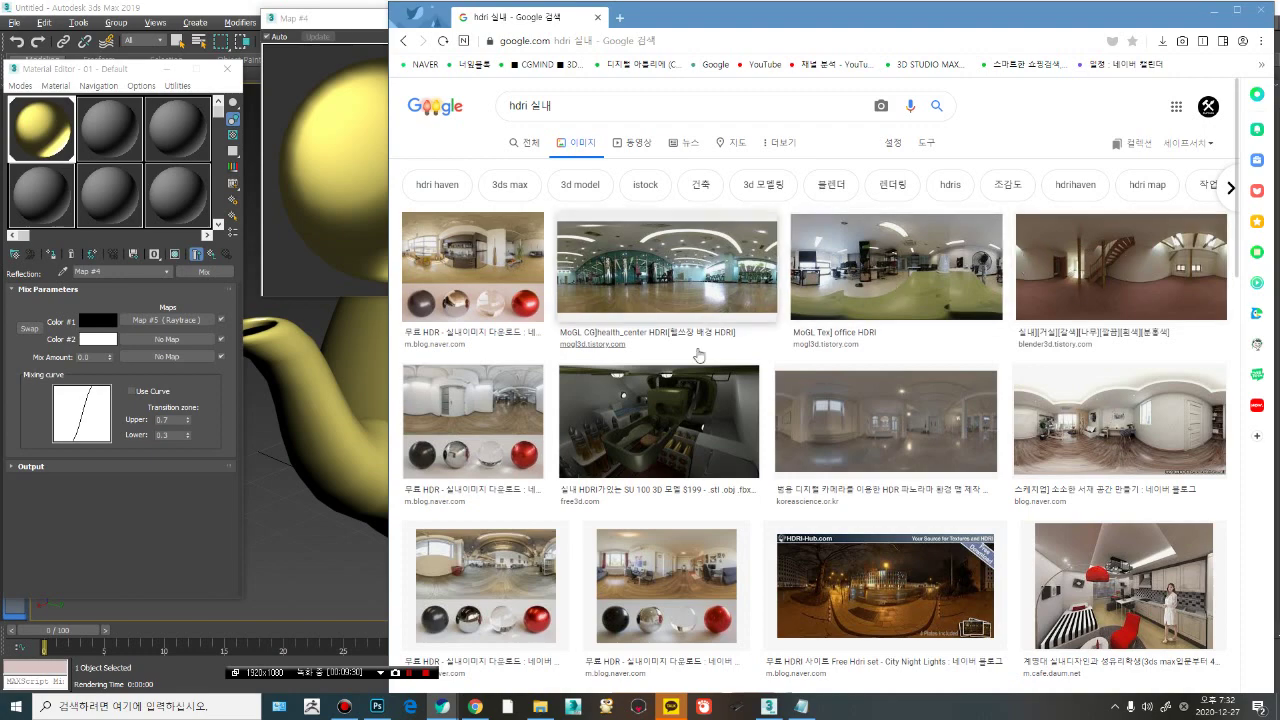
pyautogui.scroll(-2, 629, 382)
pyautogui.middleClick(629, 382)
pyautogui.scroll(2, 629, 382)
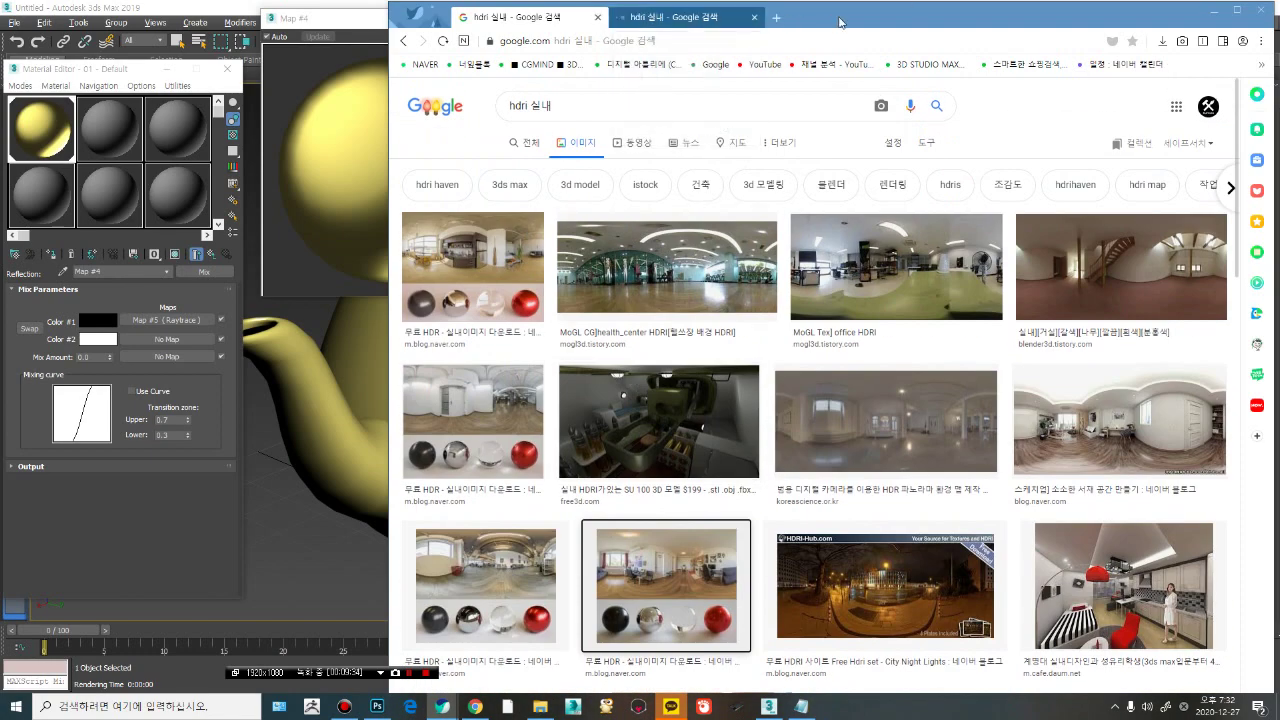
# Step: Go to pixabay.com and search its free images for "실내"
pyautogui.hotkey('alt', 'Tab')
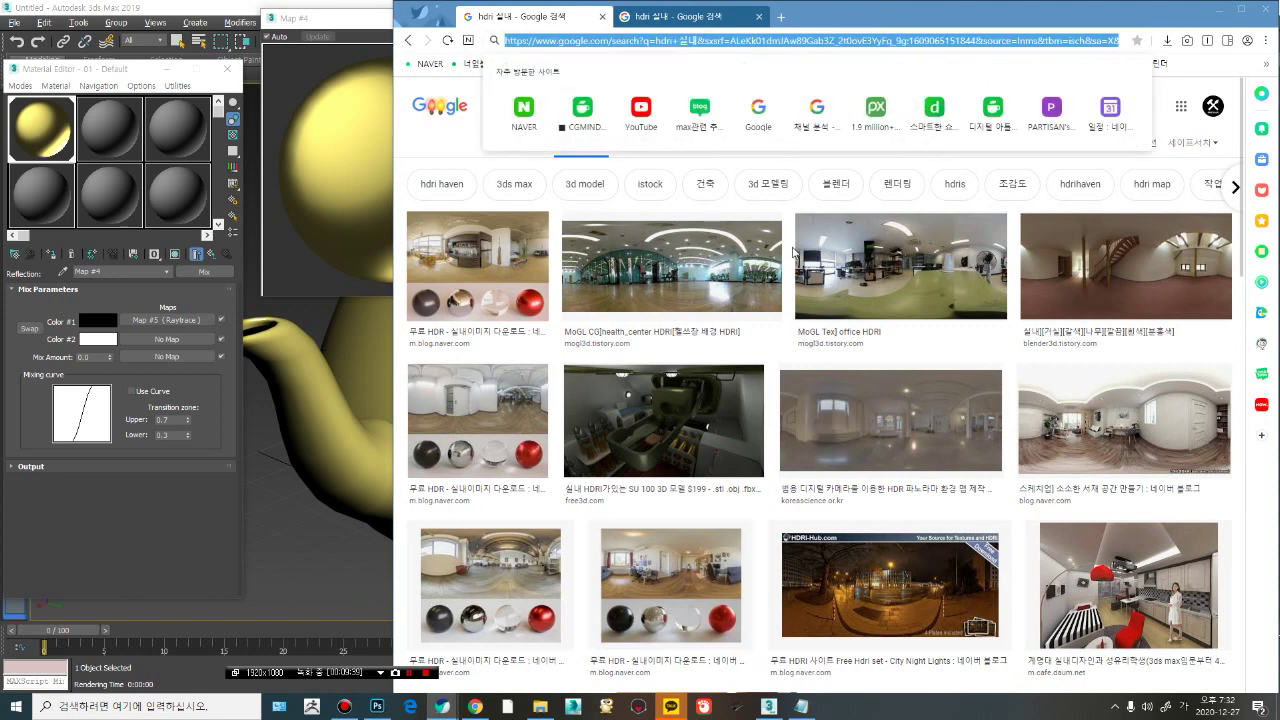
pyautogui.write('ㅣ')
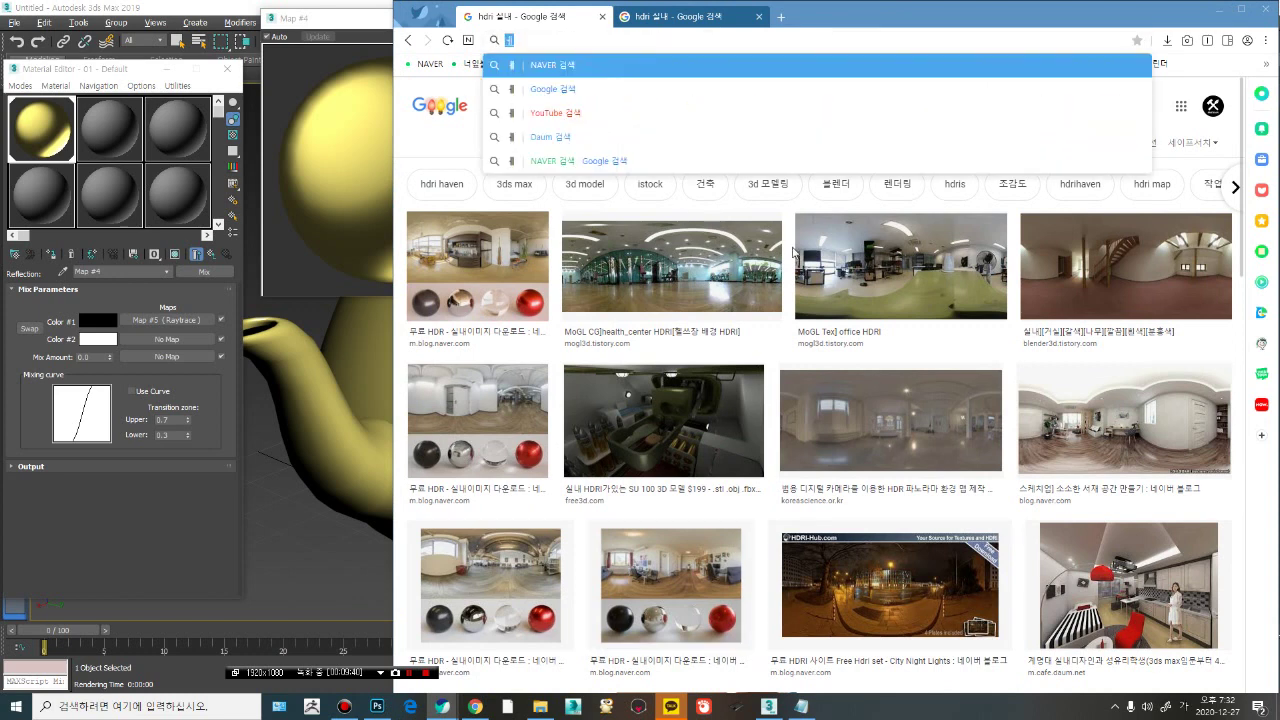
pyautogui.press('BackSpace')
pyautogui.write('pixabay.com')
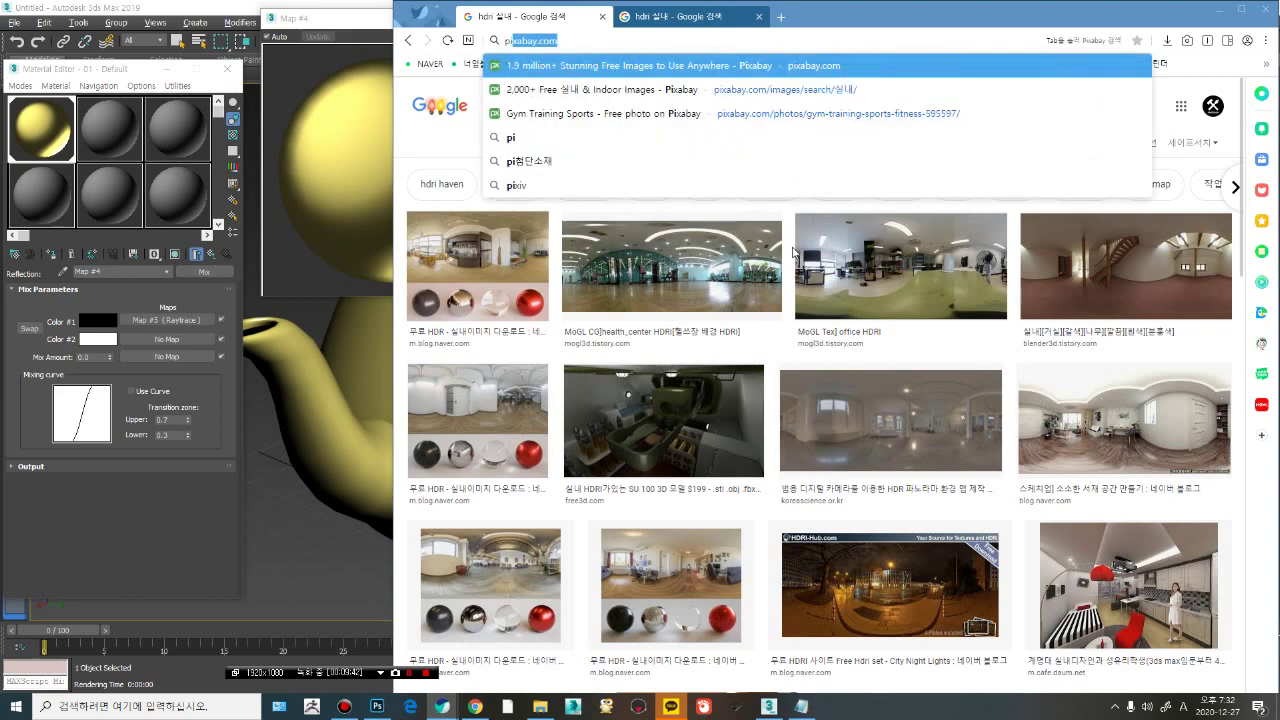
pyautogui.press('Return')
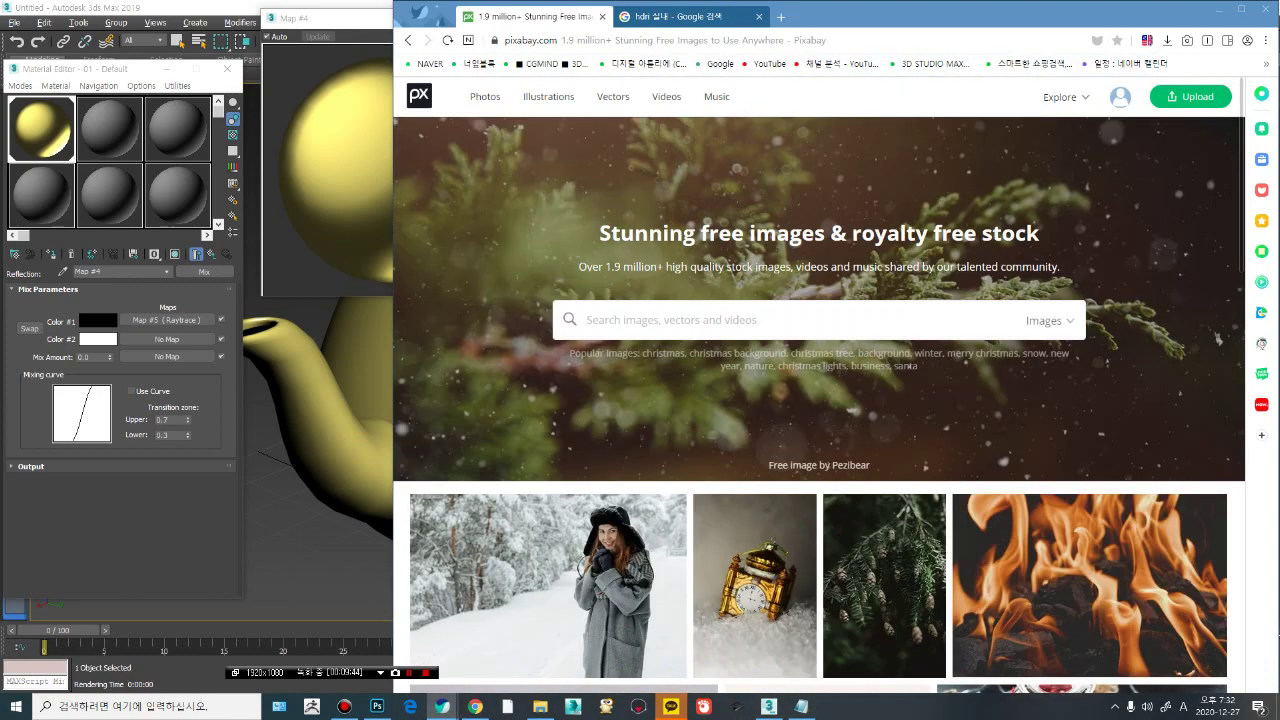
pyautogui.write('실내')
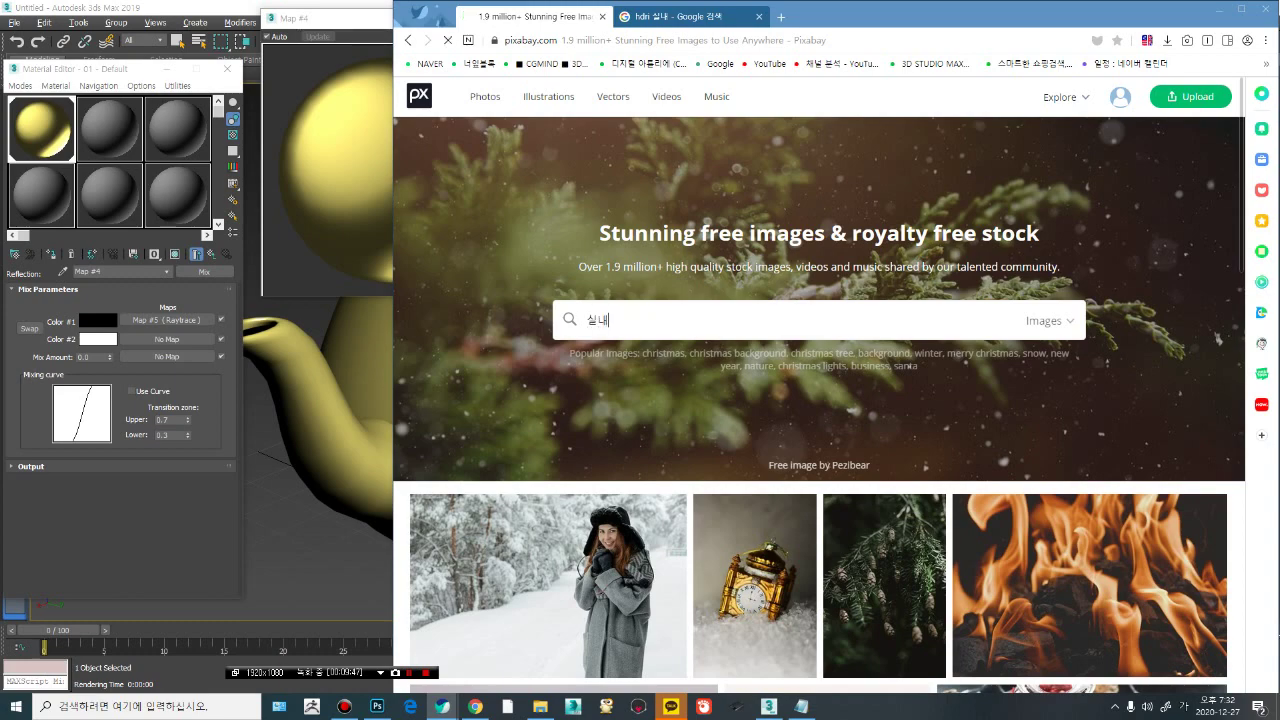
pyautogui.press('Return')
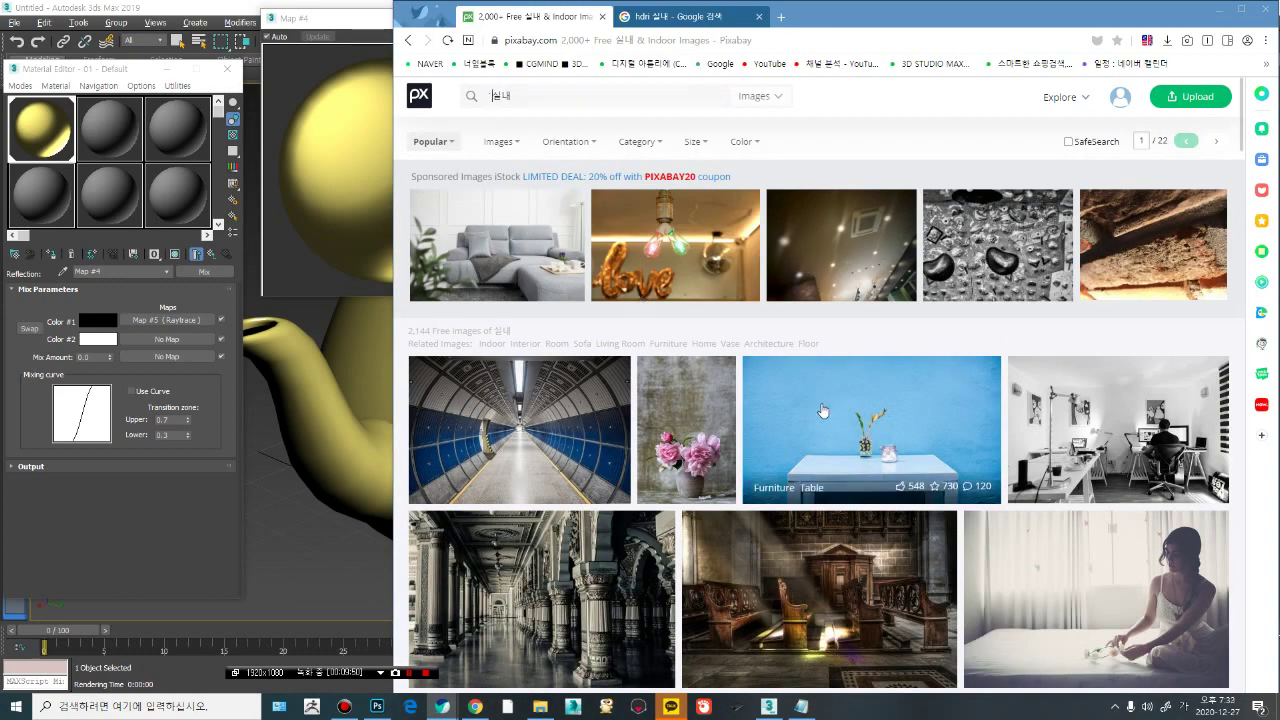
# Step: Find the photo of the bright room with a desk and large window in the results and download it at 1280×720
pyautogui.scroll(-3, 822, 410)
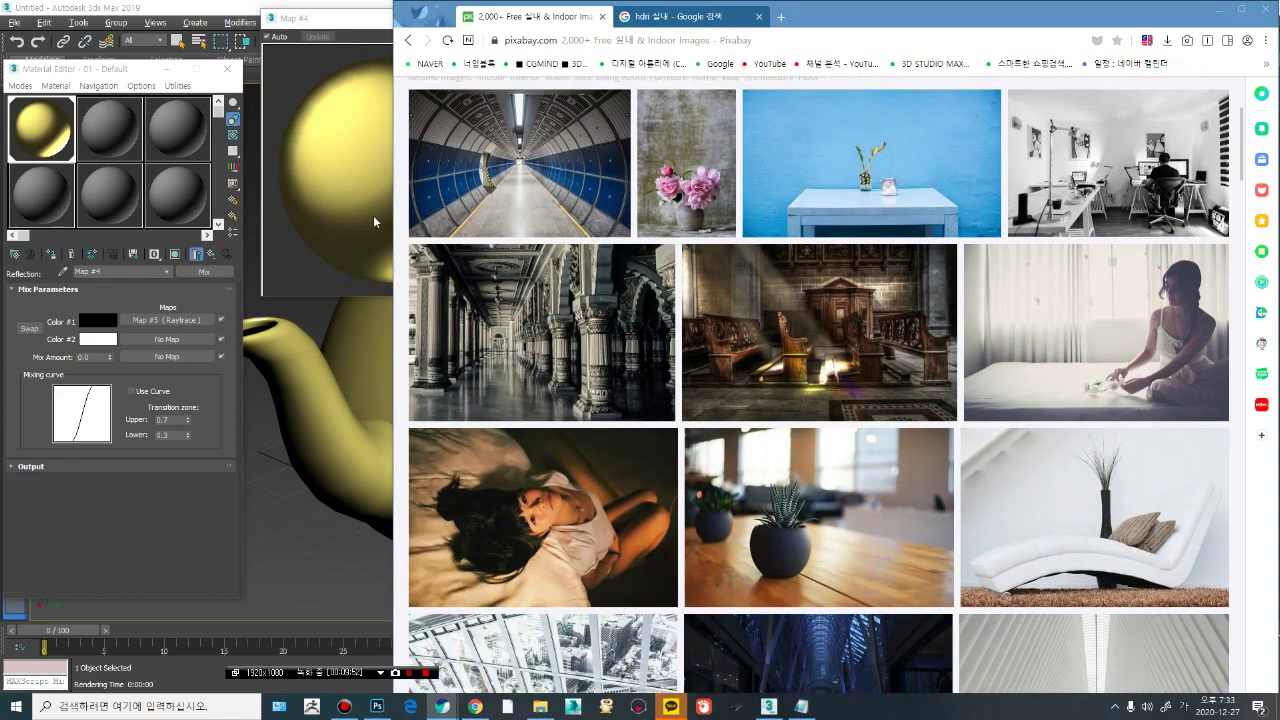
pyautogui.moveTo(386, 216); pyautogui.dragTo(306, 216)
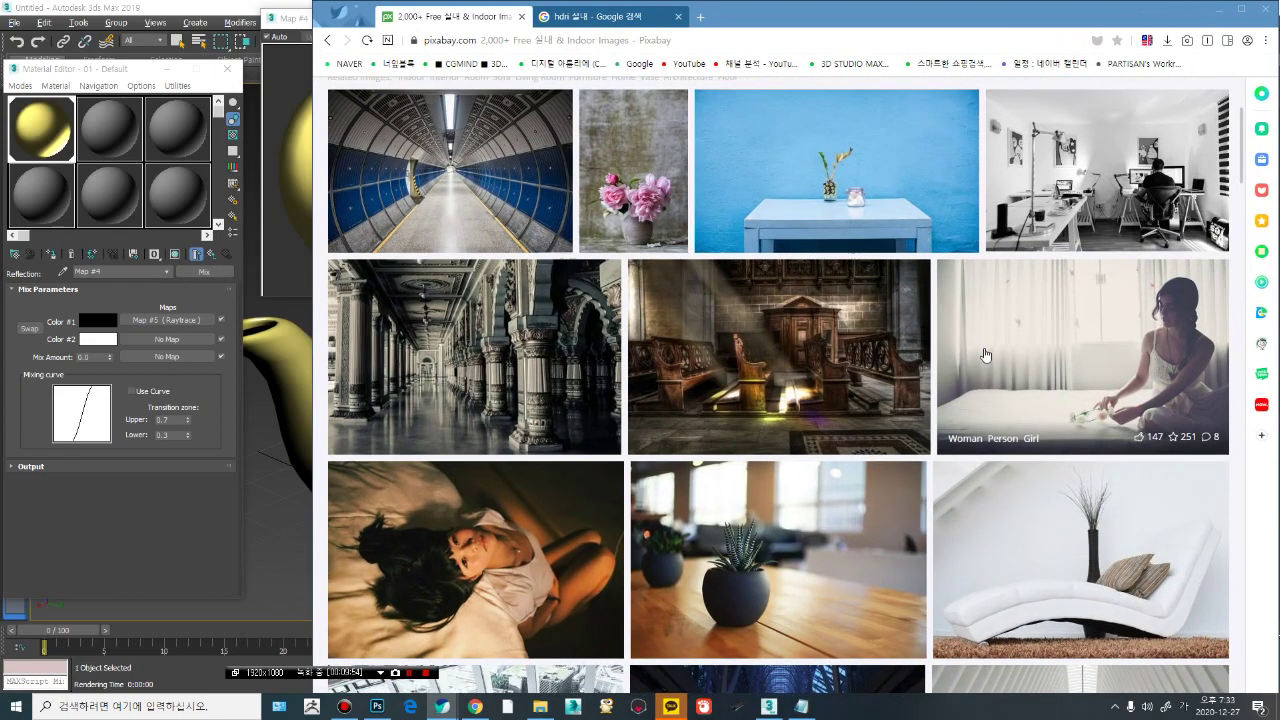
pyautogui.scroll(-2, 985, 354)
pyautogui.scroll(-10, 985, 354)
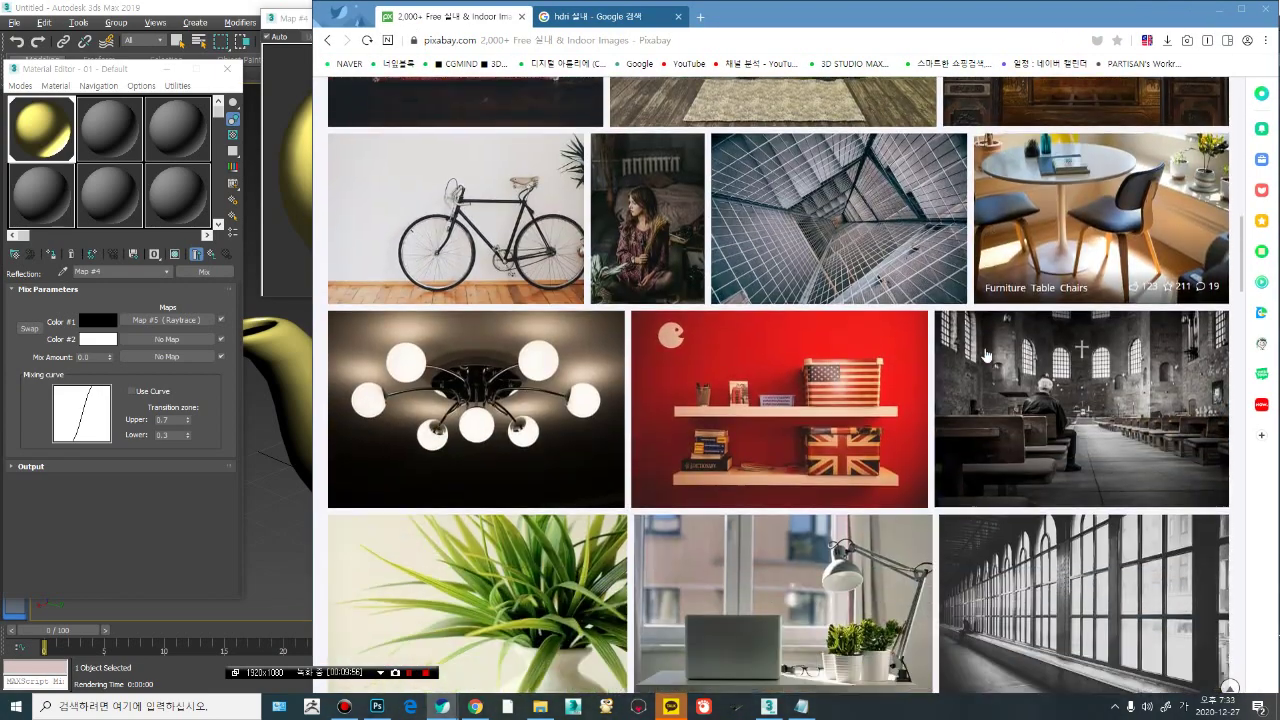
pyautogui.scroll(-6, 985, 354)
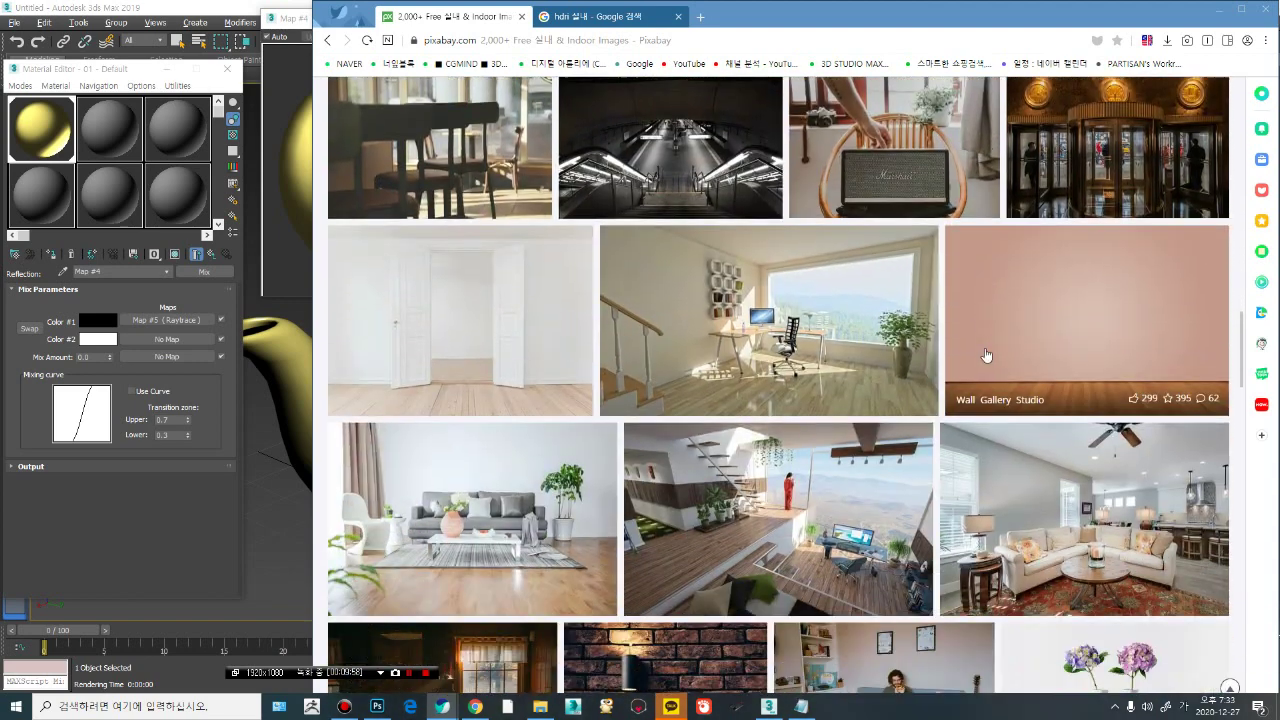
pyautogui.click(757, 322)
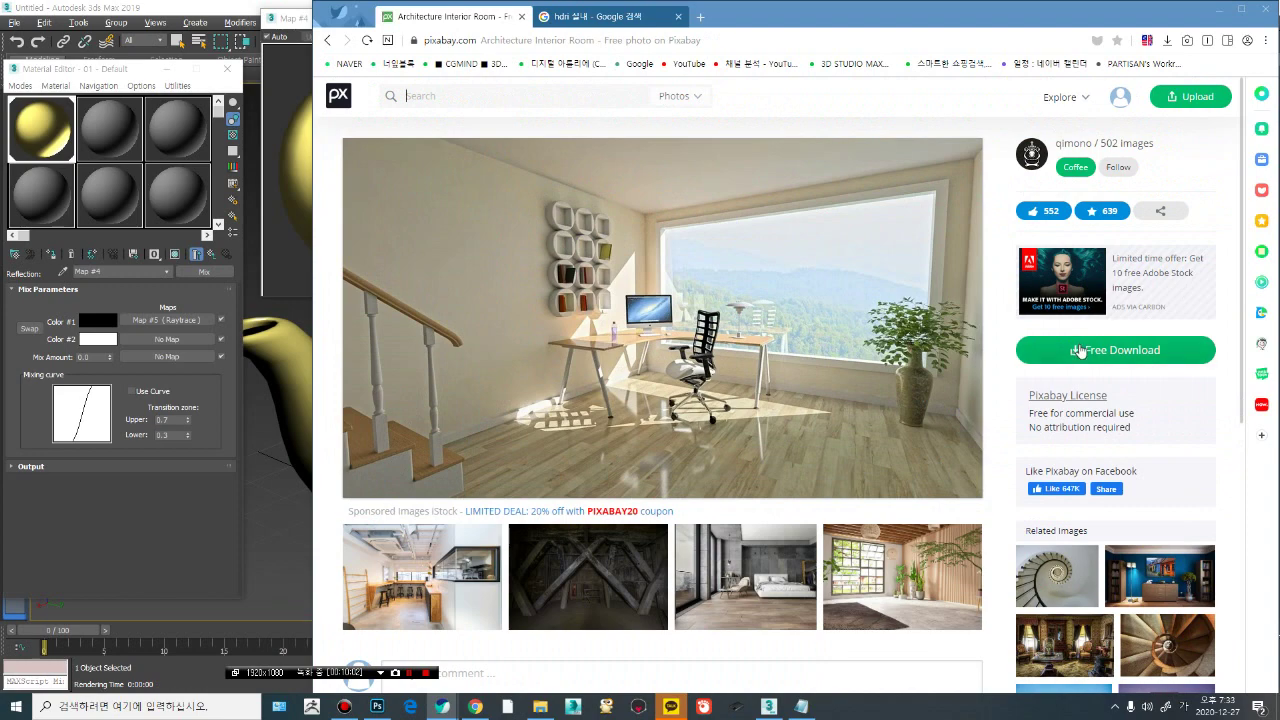
pyautogui.click(1080, 350)
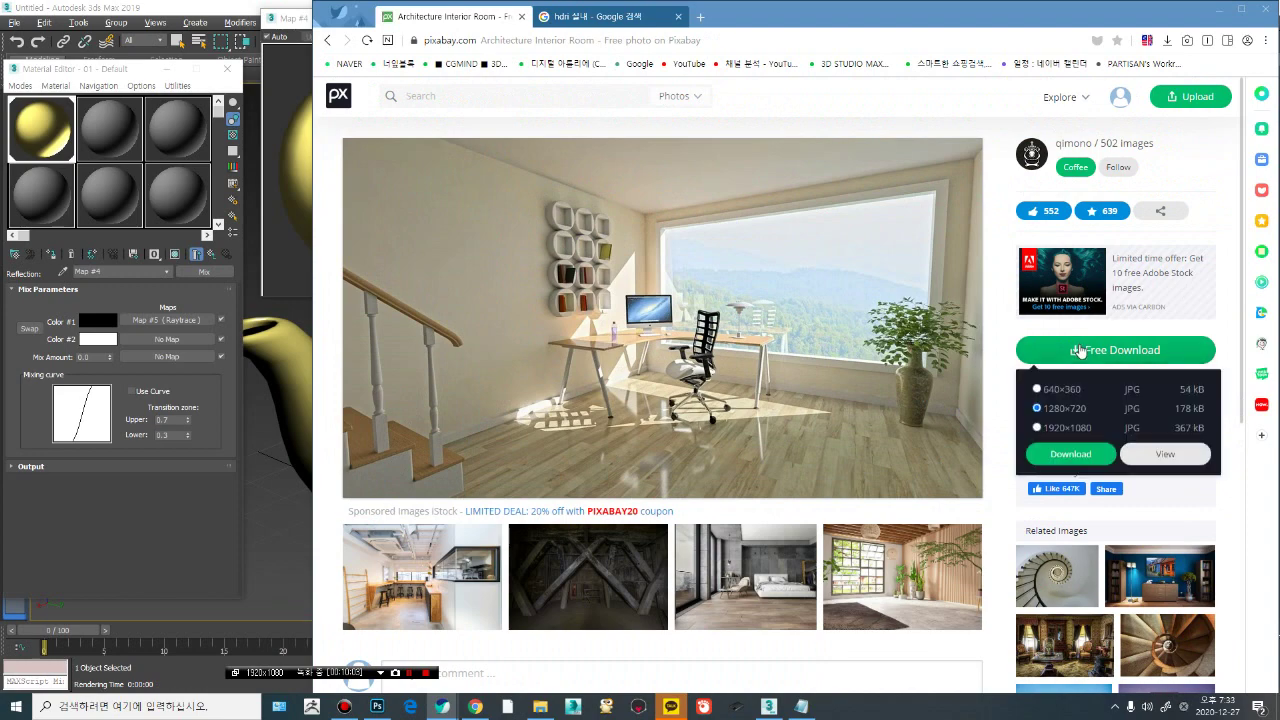
pyautogui.click(1055, 456)
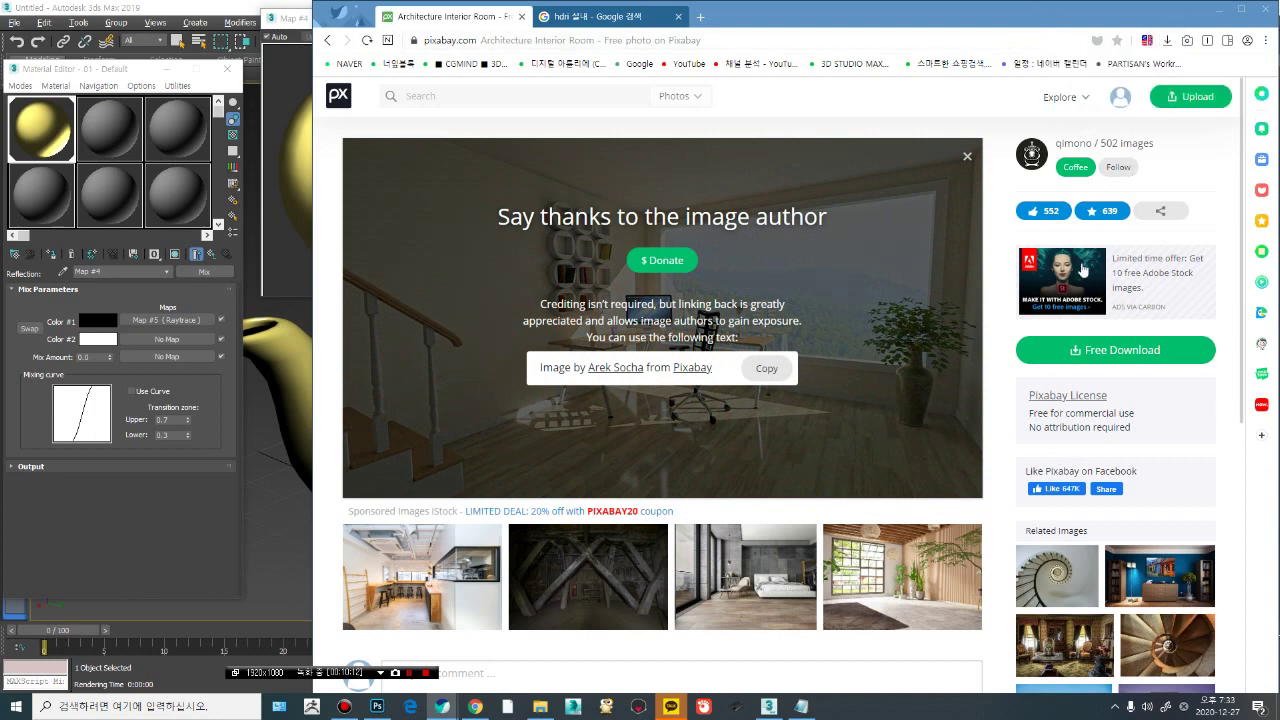
# Step: Return to the image results and download the living room photo with the ceiling fan and patterned rug in the 1920-pixel size
pyautogui.click(325, 42)
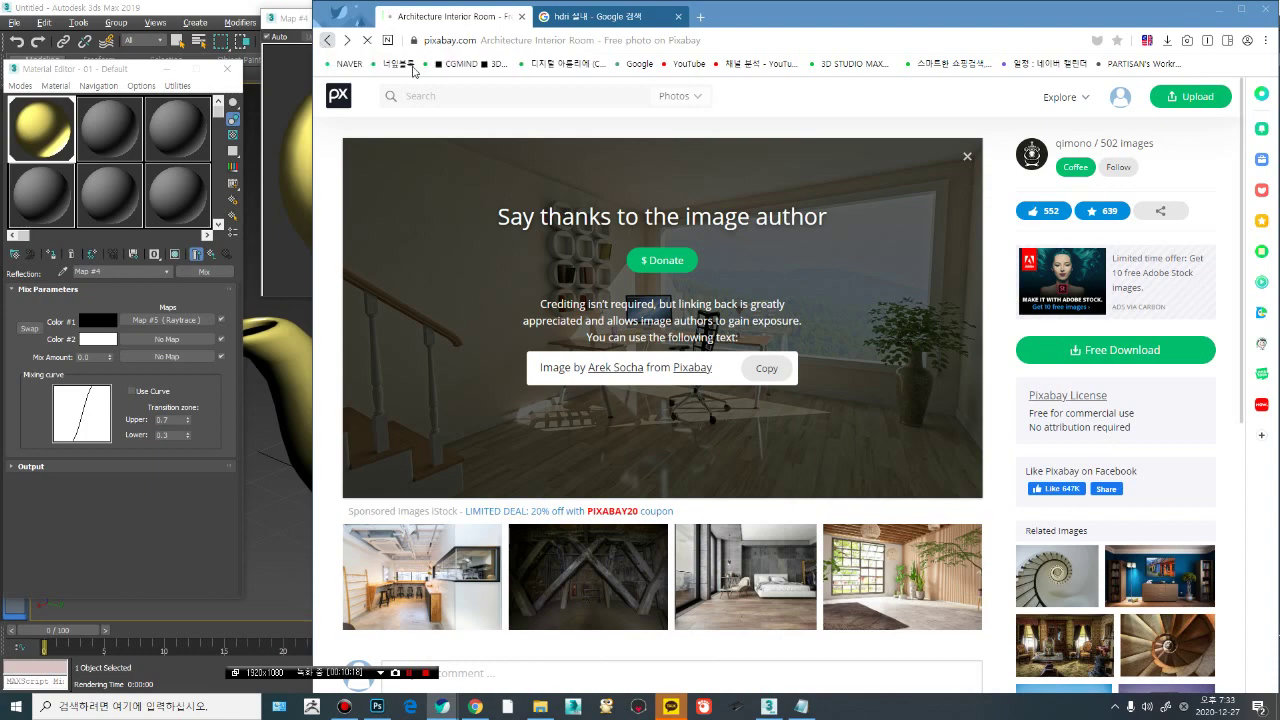
pyautogui.scroll(-2, 967, 428)
pyautogui.scroll(-1, 967, 430)
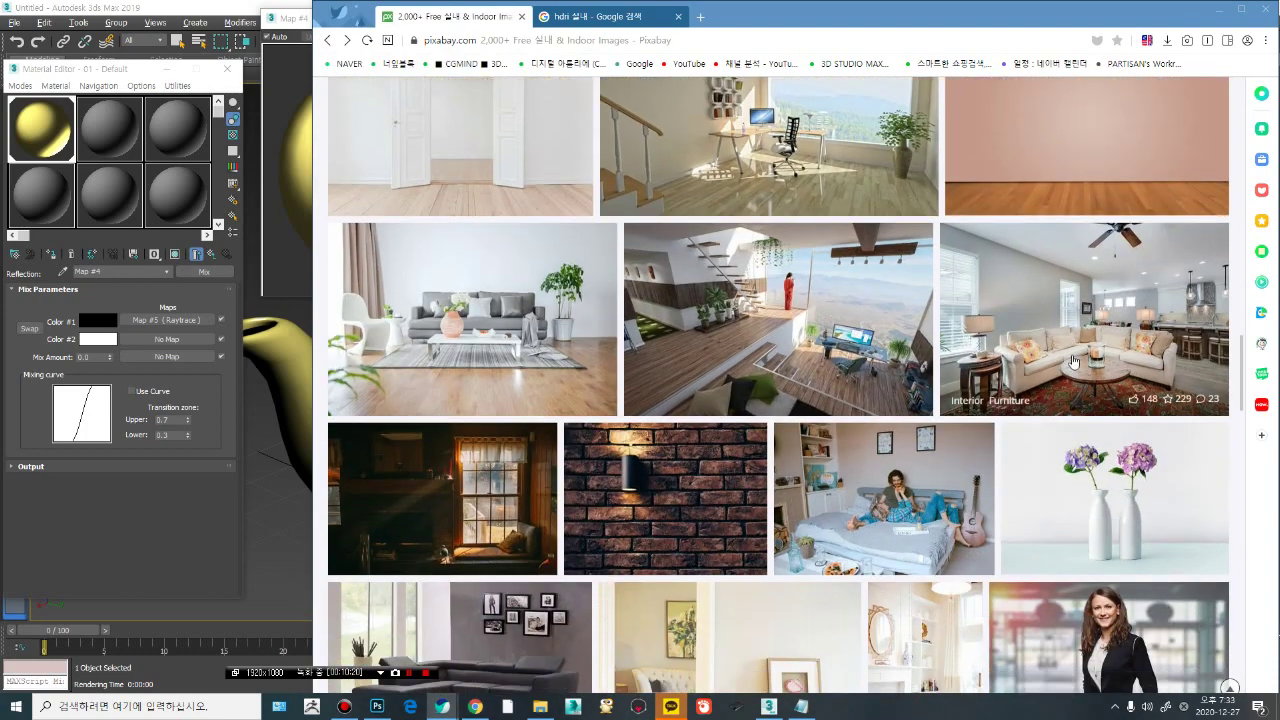
pyautogui.click(1093, 312)
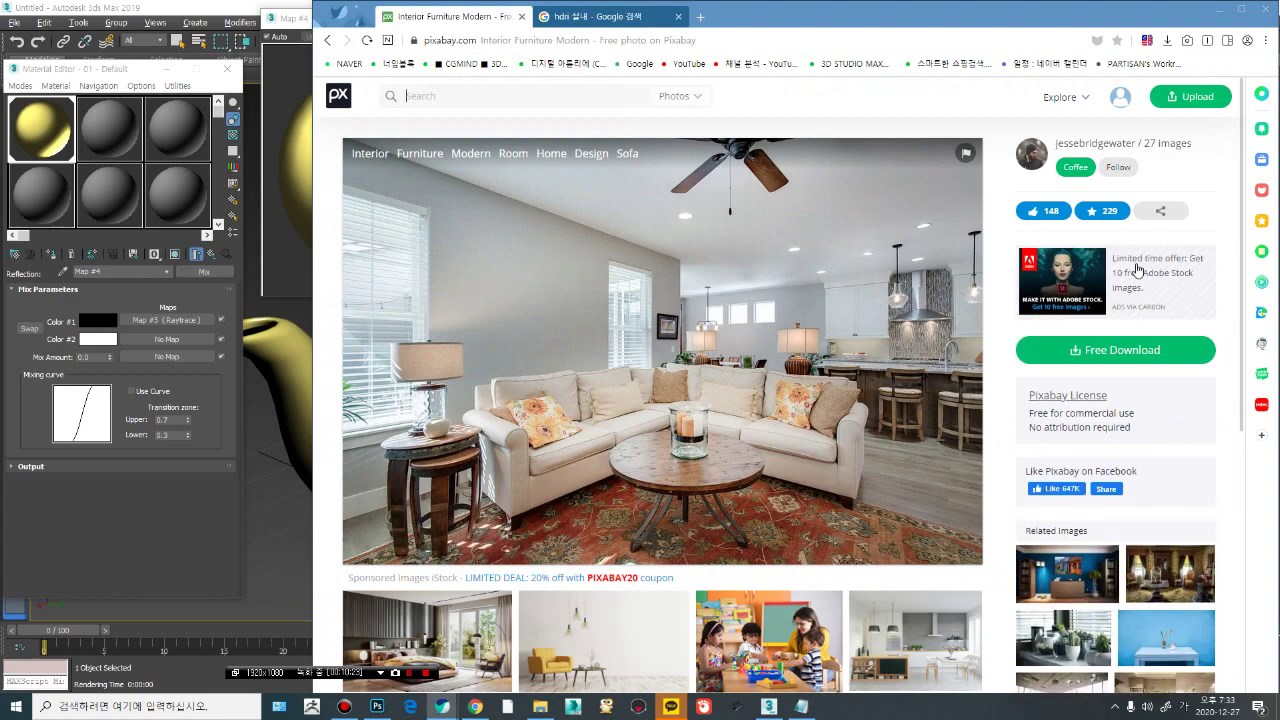
pyautogui.click(1122, 350)
pyautogui.click(1042, 471)
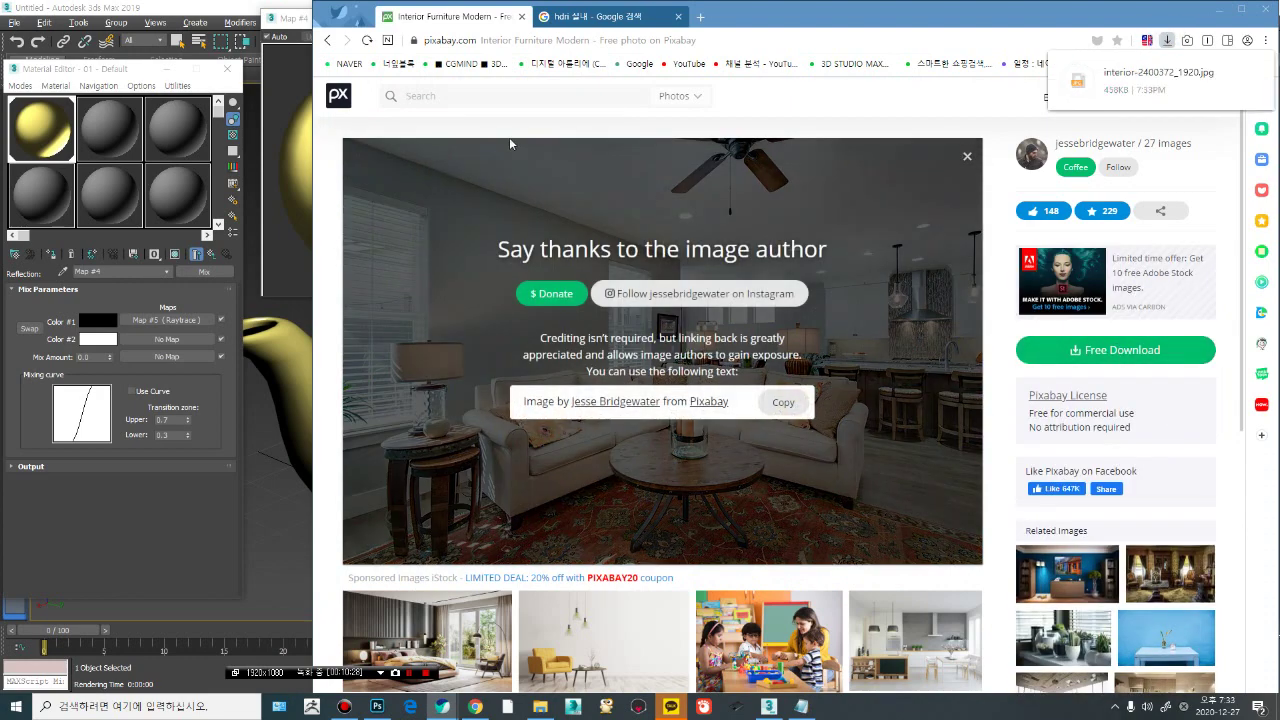
# Step: Go back to the results and download the photo of the gray sofa and white coffee table at 1920×1281
pyautogui.click(328, 42)
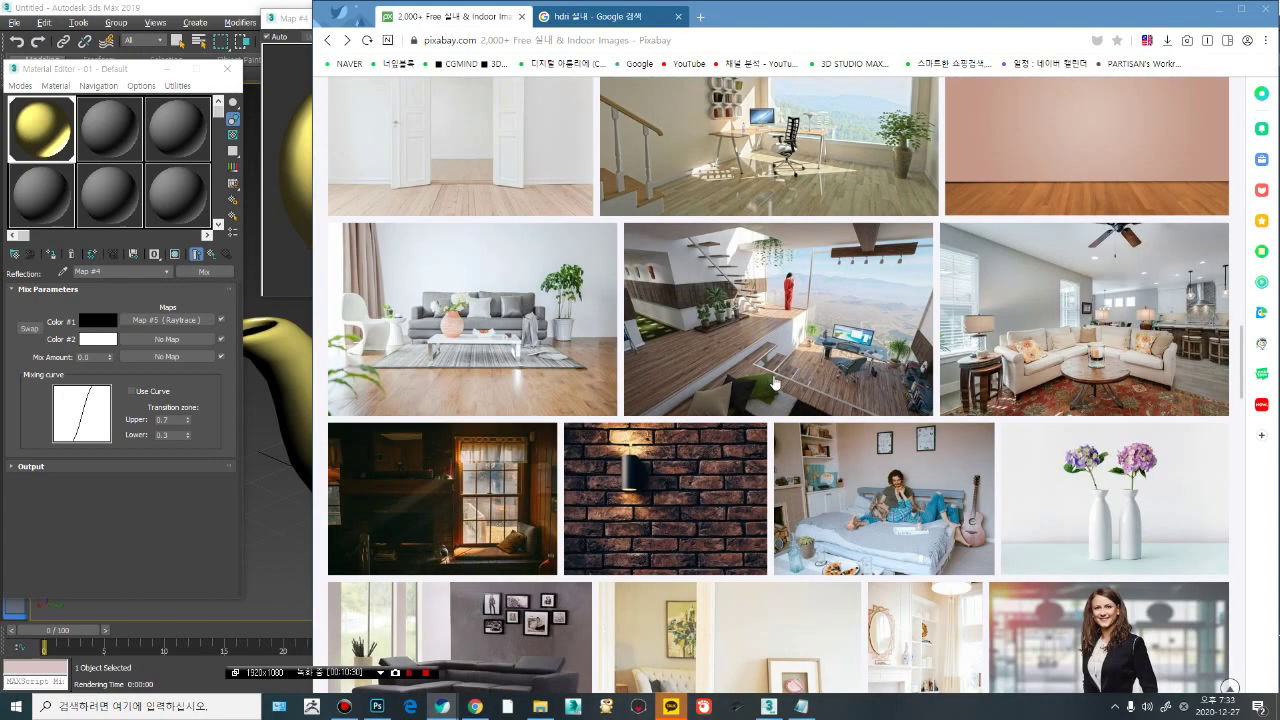
pyautogui.click(505, 318)
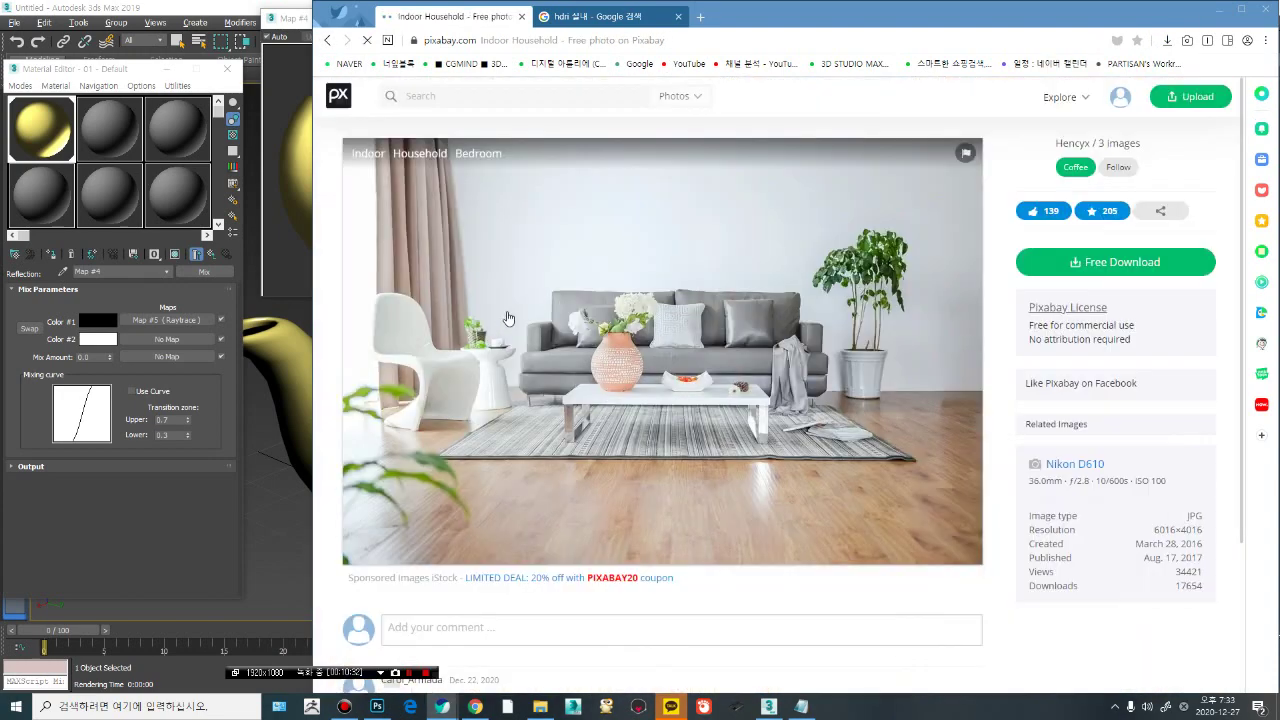
pyautogui.click(1104, 352)
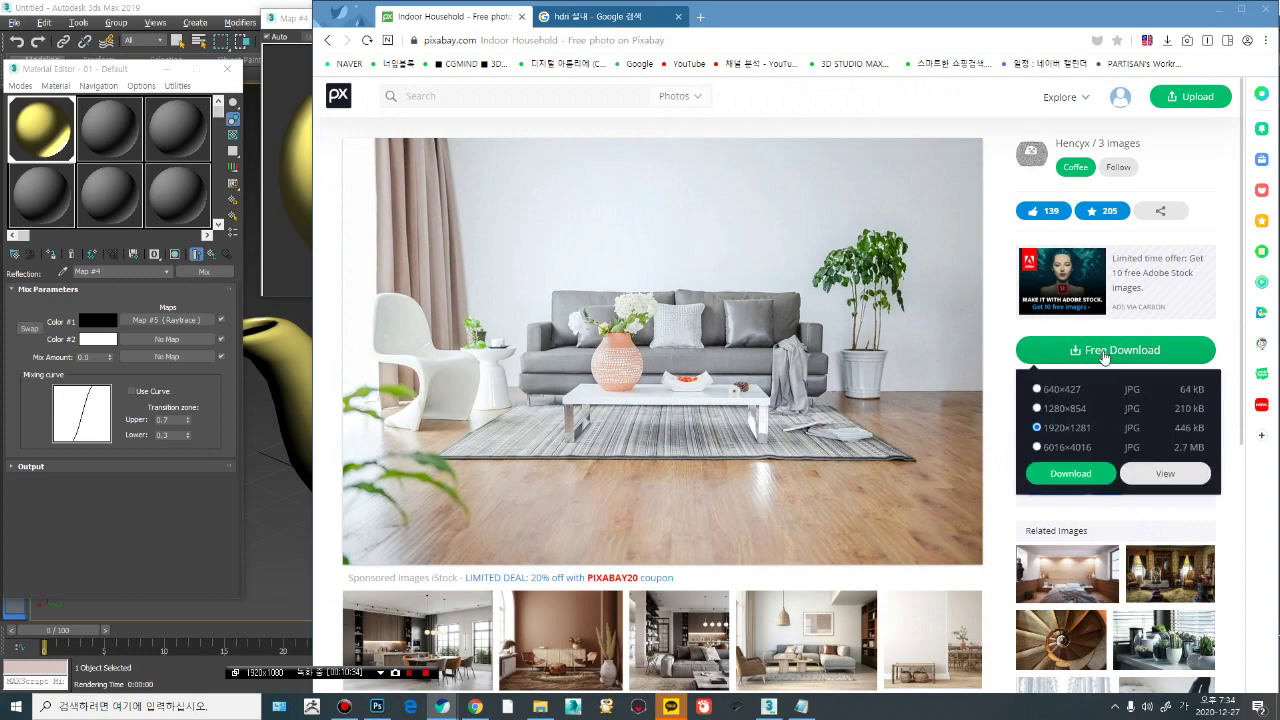
pyautogui.click(1070, 474)
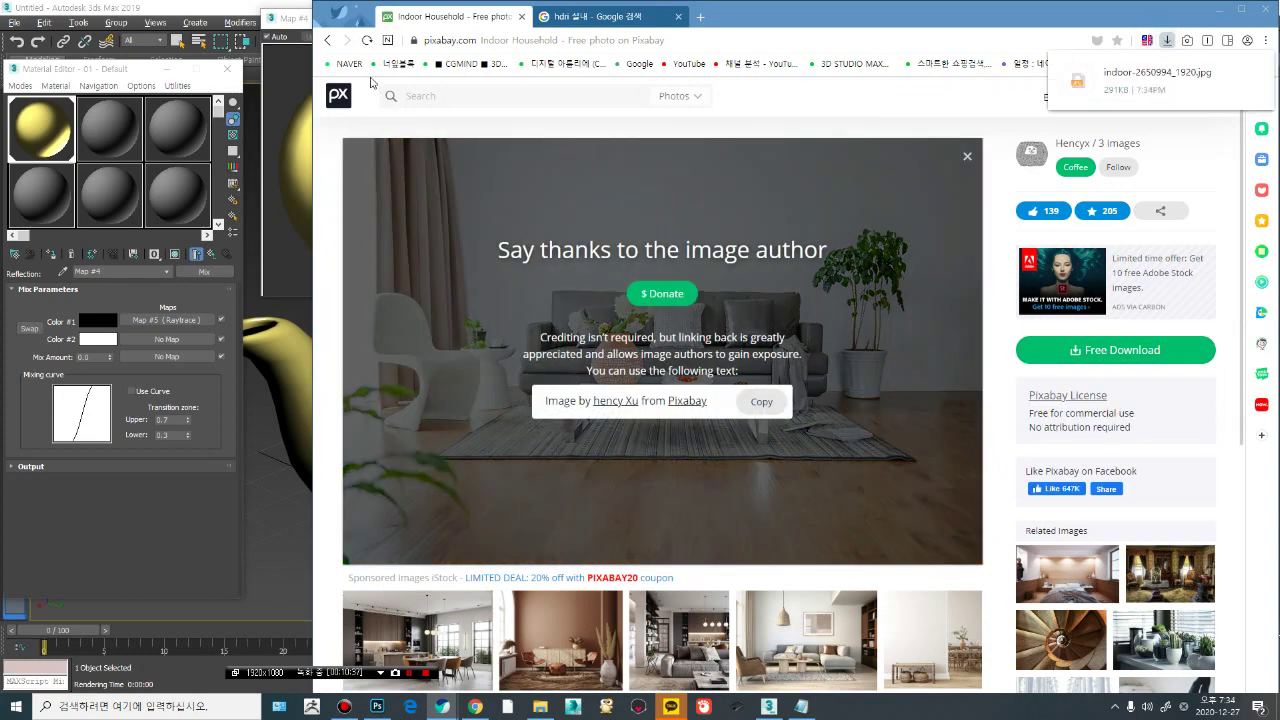
# Step: Return to the results, find the gym interior photo further down, and download it in the 1920-pixel size
pyautogui.click(329, 45)
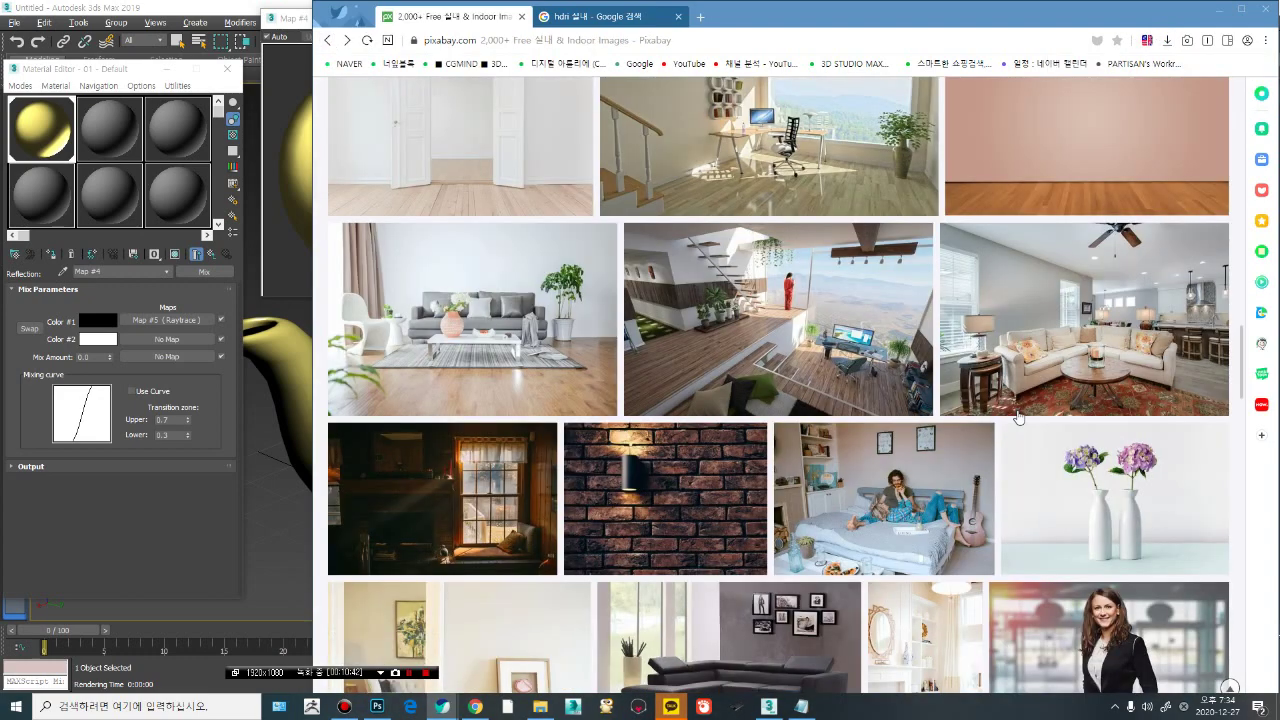
pyautogui.scroll(-2, 1018, 418)
pyautogui.scroll(-7, 1018, 418)
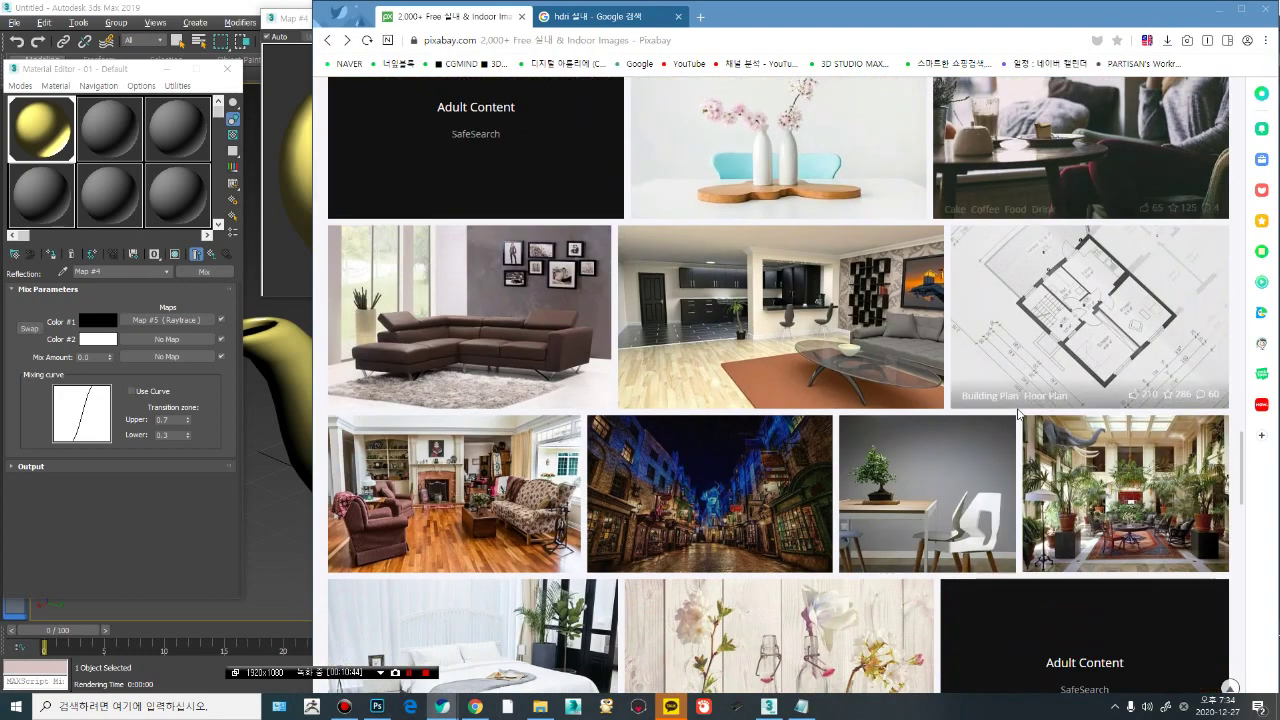
pyautogui.scroll(-2, 1018, 414)
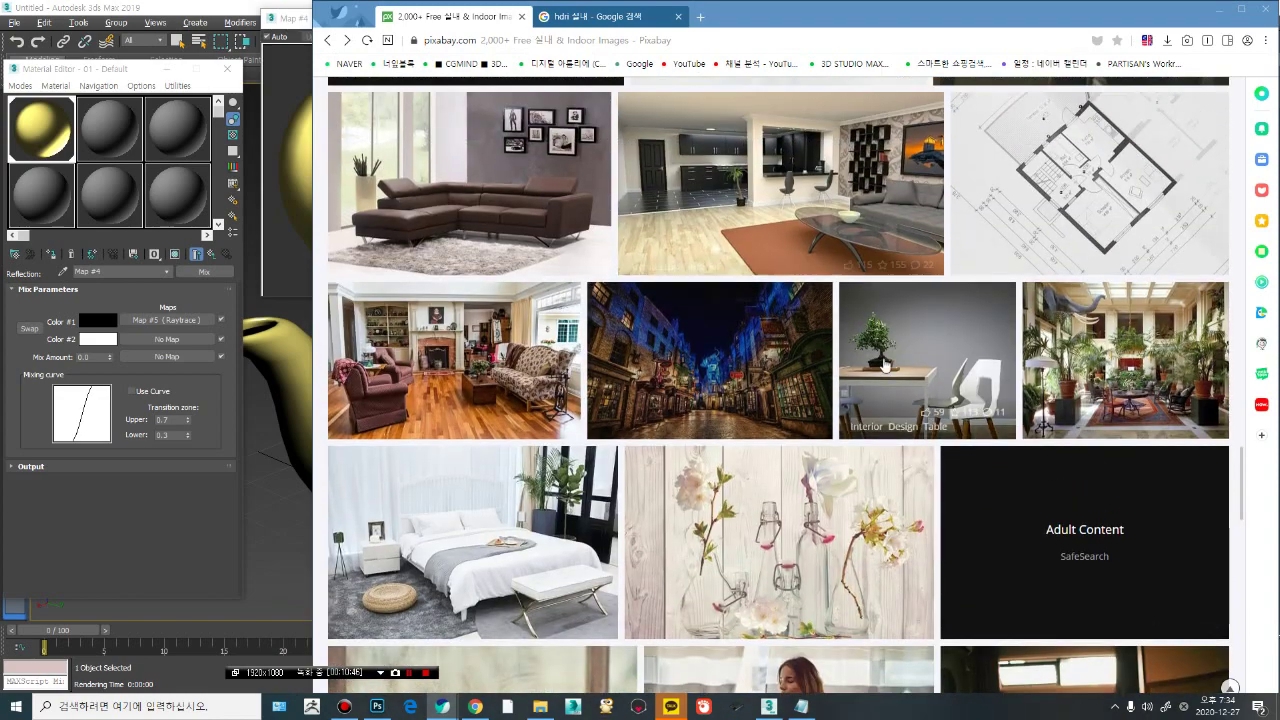
pyautogui.scroll(-3, 885, 366)
pyautogui.scroll(-5, 885, 366)
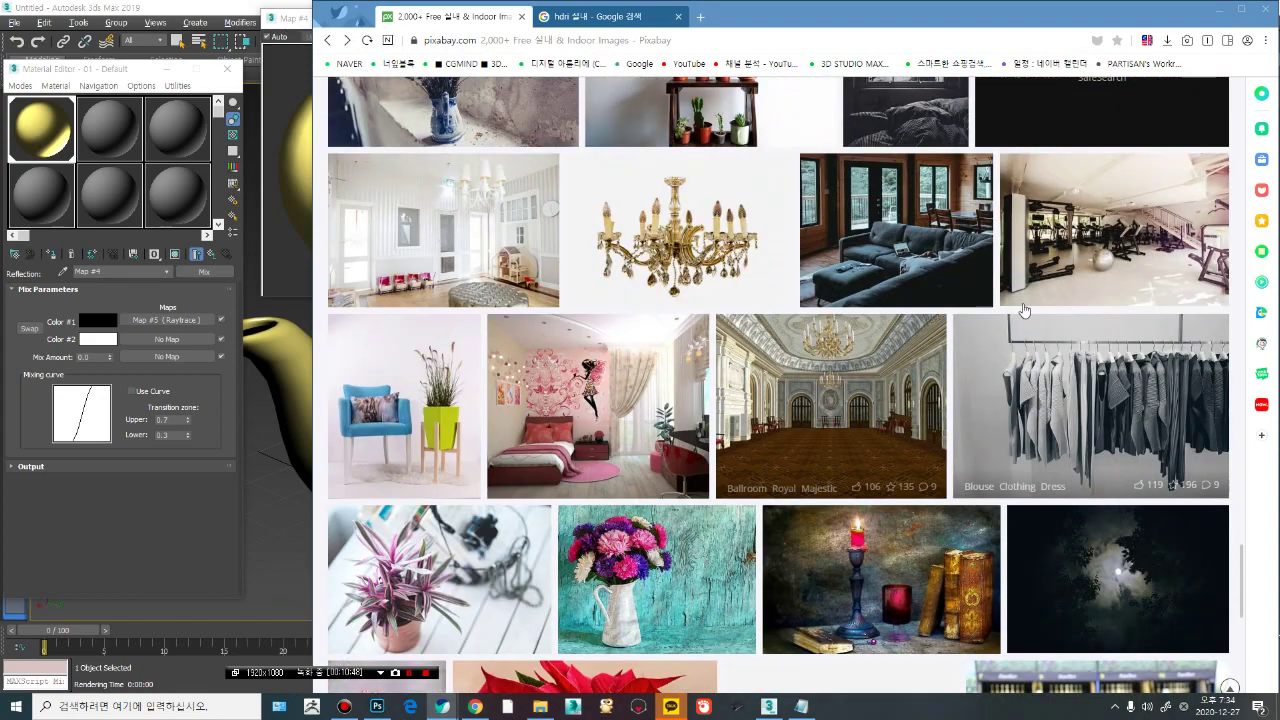
pyautogui.click(1054, 235)
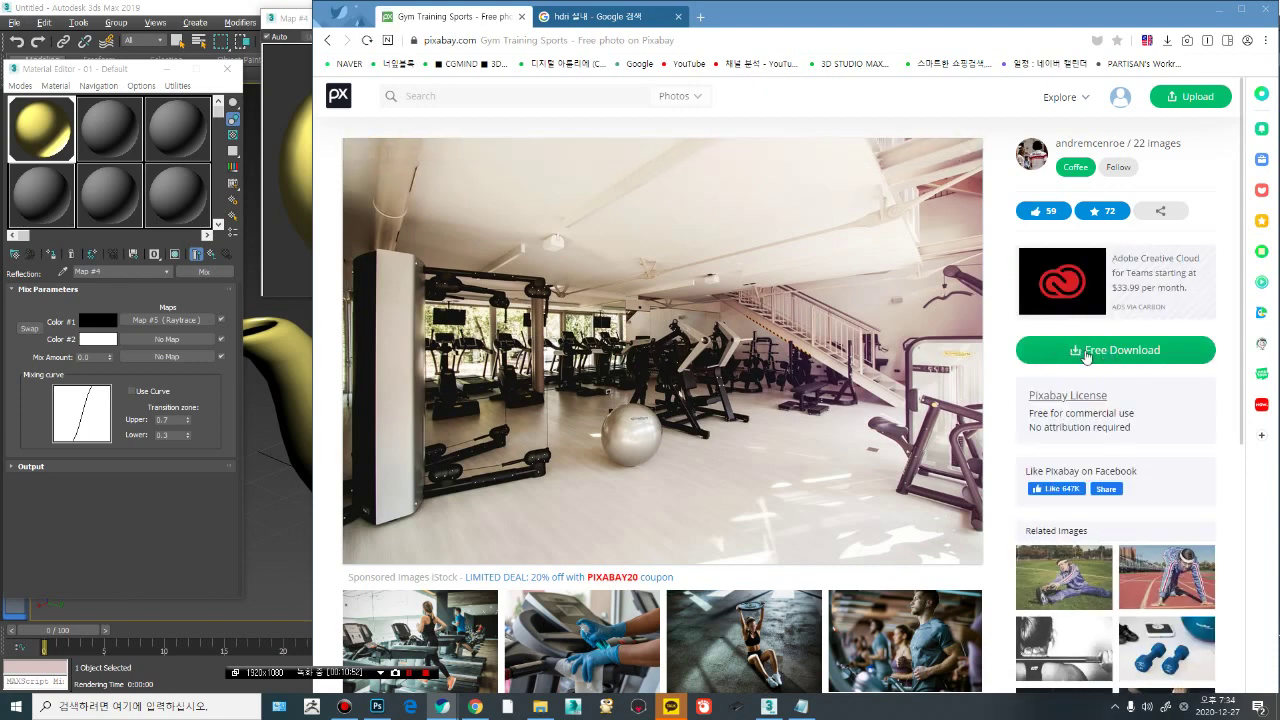
pyautogui.click(1087, 356)
pyautogui.click(1070, 475)
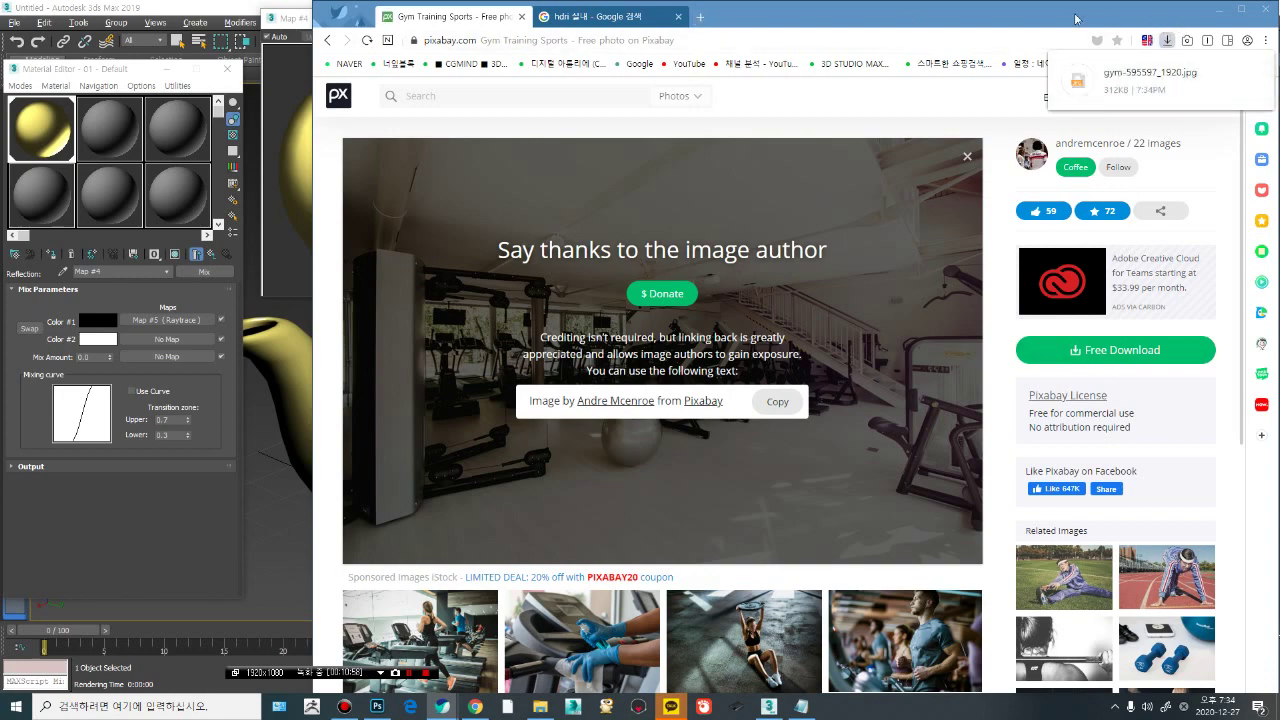
# Step: Minimize the browser and check the downloaded interior photos in the Downloads folder in File Explorer
pyautogui.click(1220, 9)
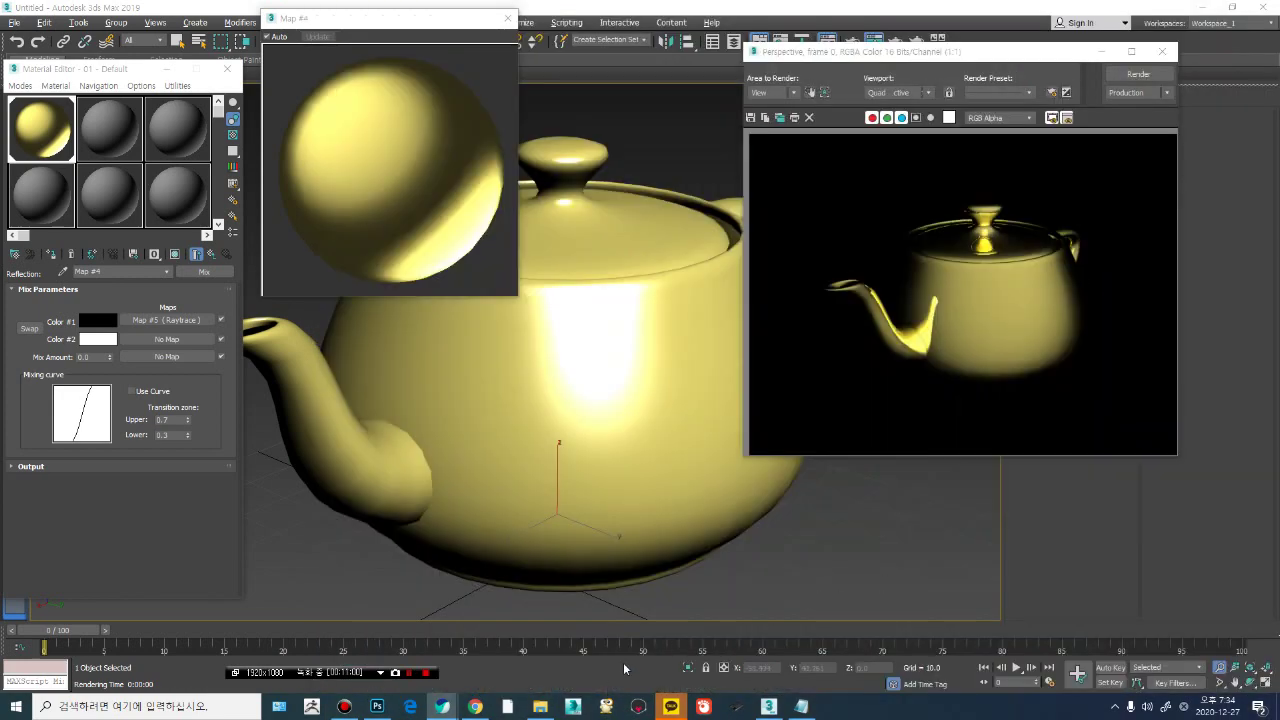
pyautogui.click(540, 706)
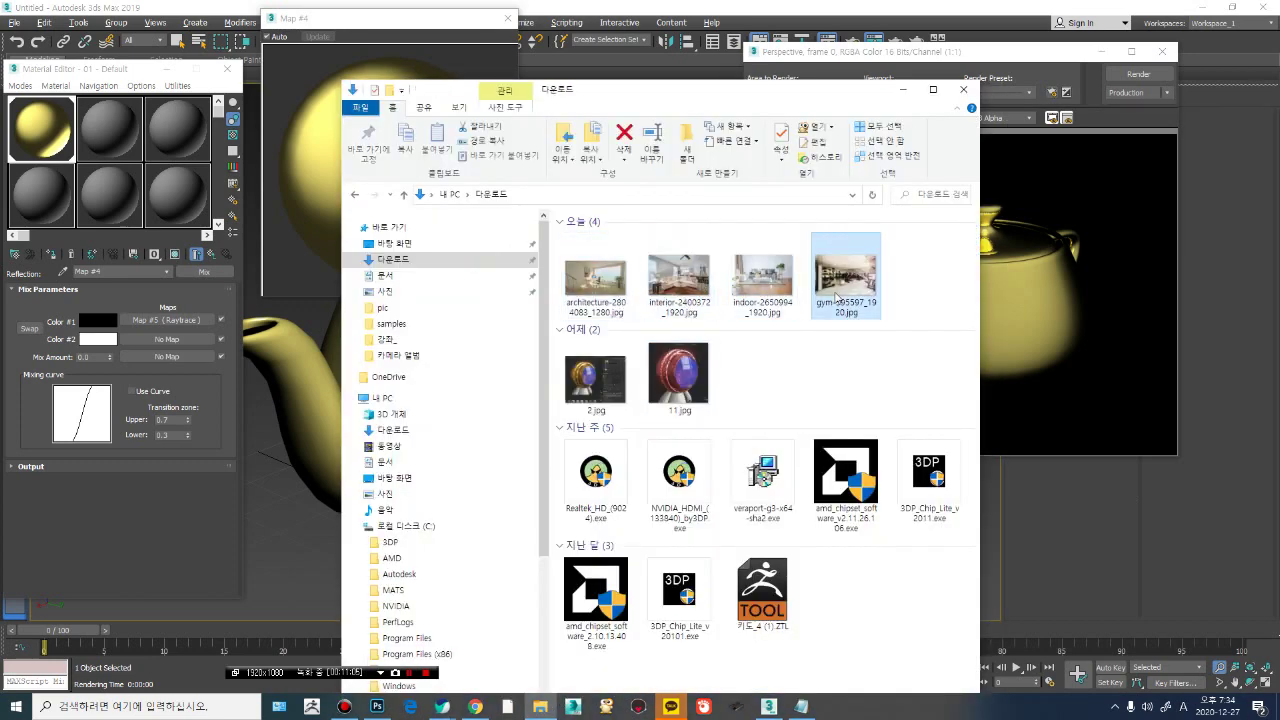
pyautogui.moveTo(770, 92); pyautogui.dragTo(860, 89)
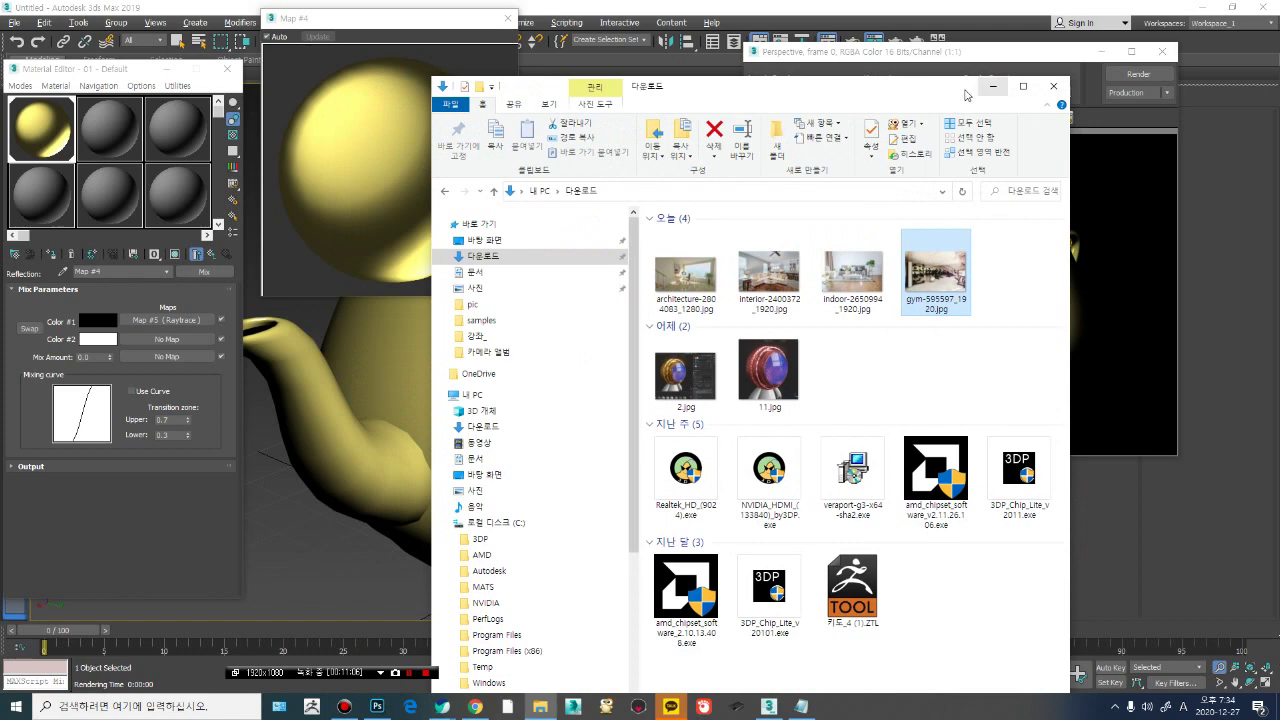
pyautogui.click(993, 86)
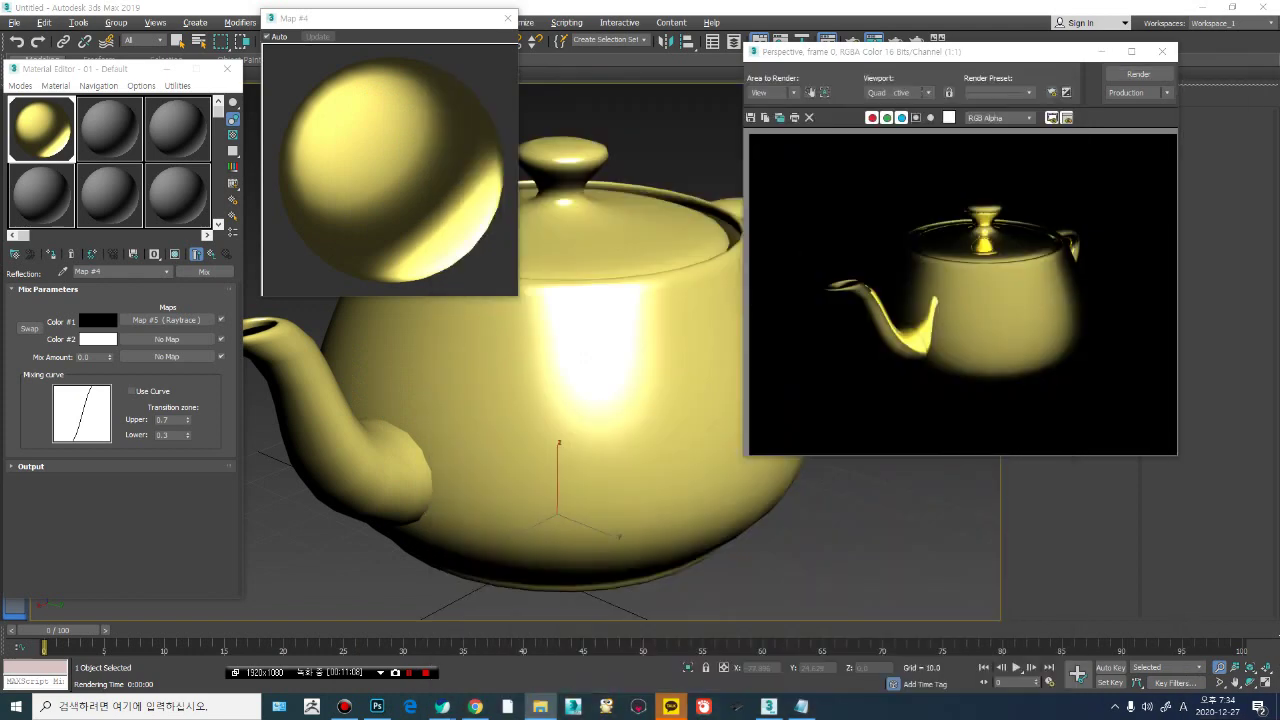
# Step: Assign a Bitmap map to Color #2 of the Mix map, using interior-2400372_1920.jpg from the Downloads folder
pyautogui.click(71, 70)
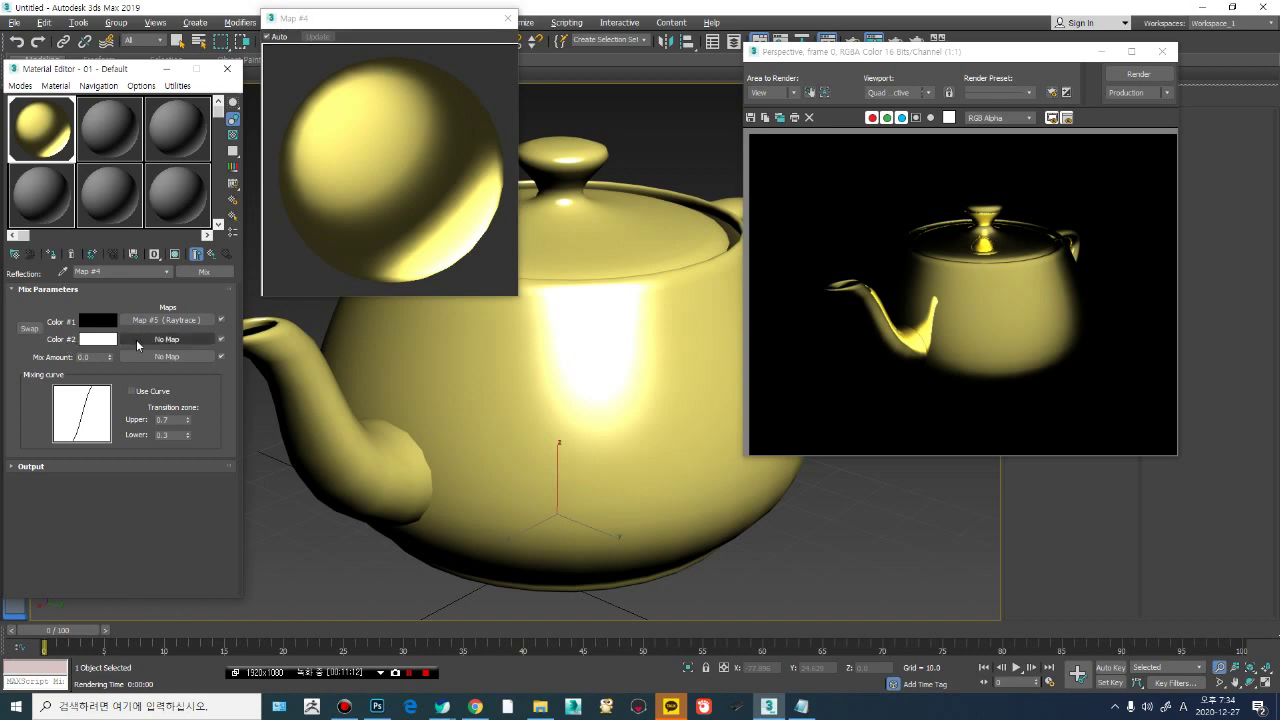
pyautogui.click(137, 340)
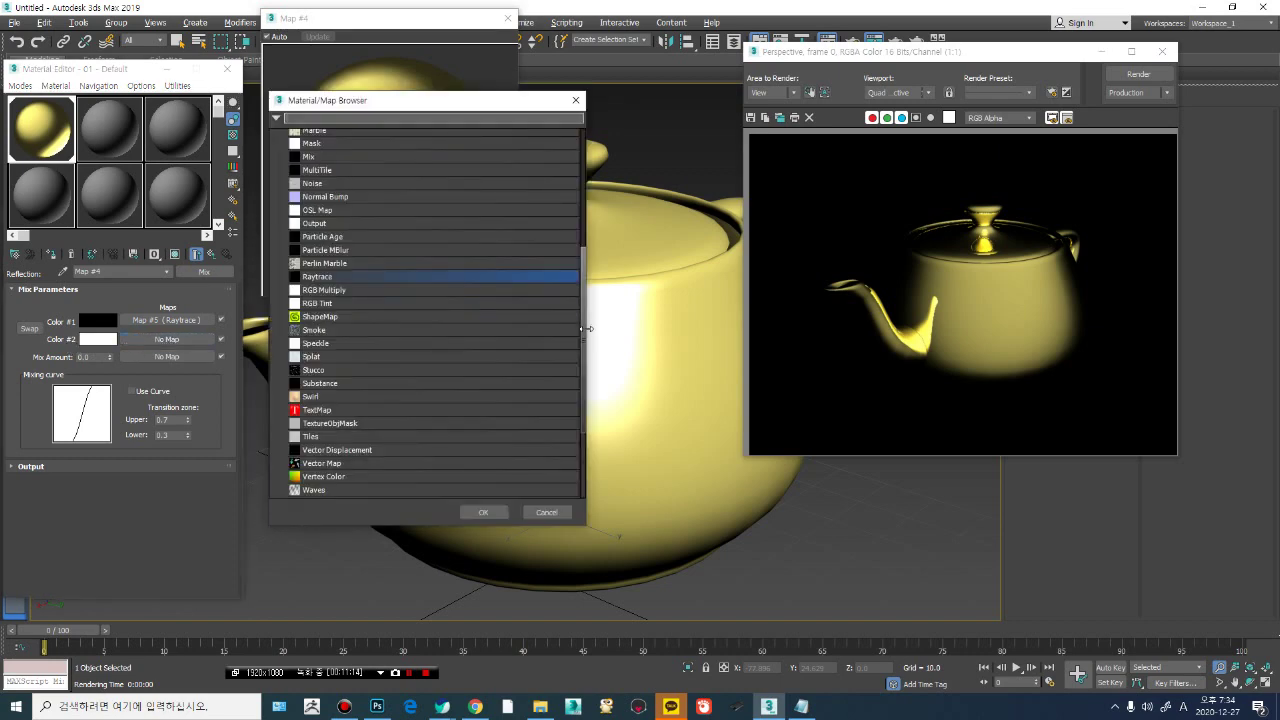
pyautogui.moveTo(587, 329); pyautogui.dragTo(591, 212)
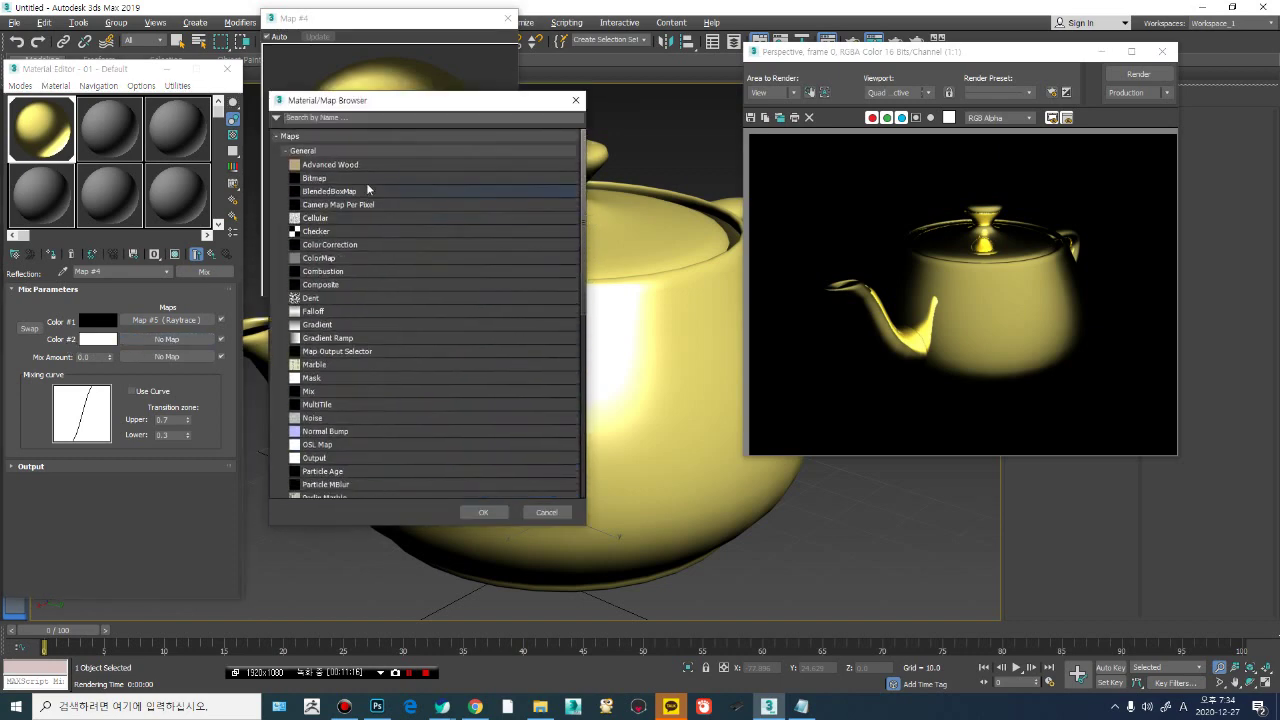
pyautogui.doubleClick(321, 179)
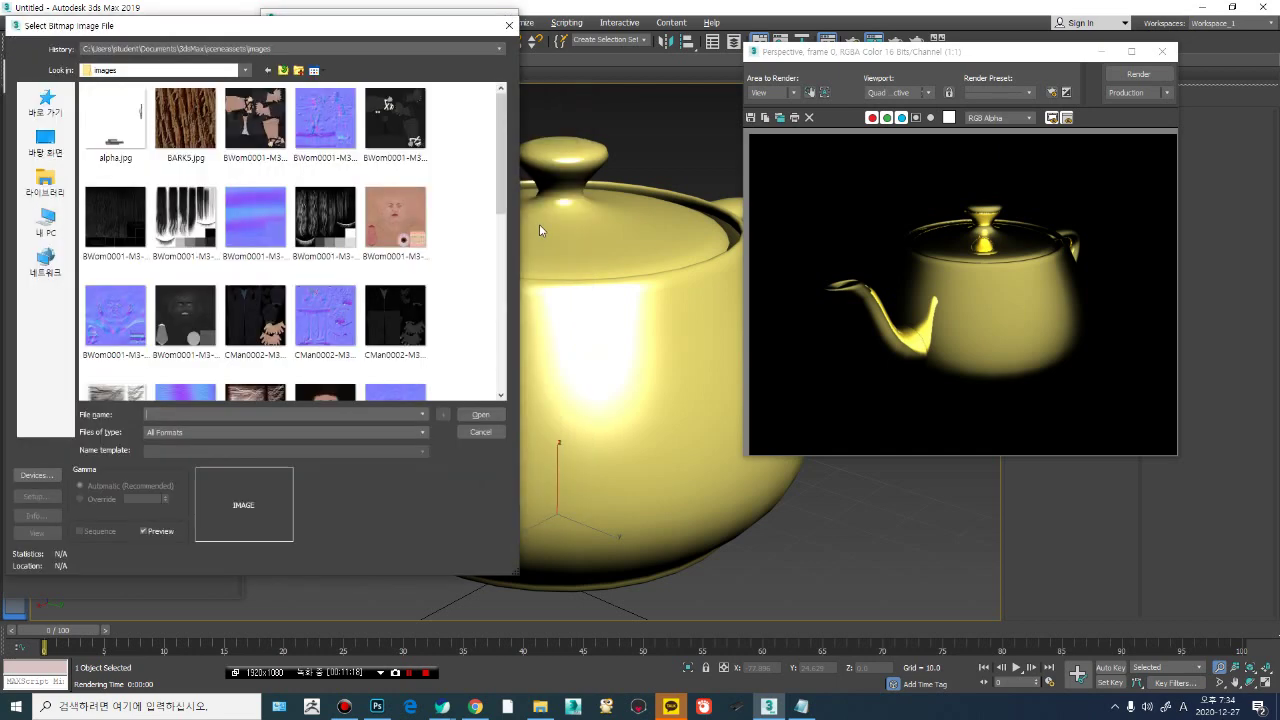
pyautogui.click(165, 70)
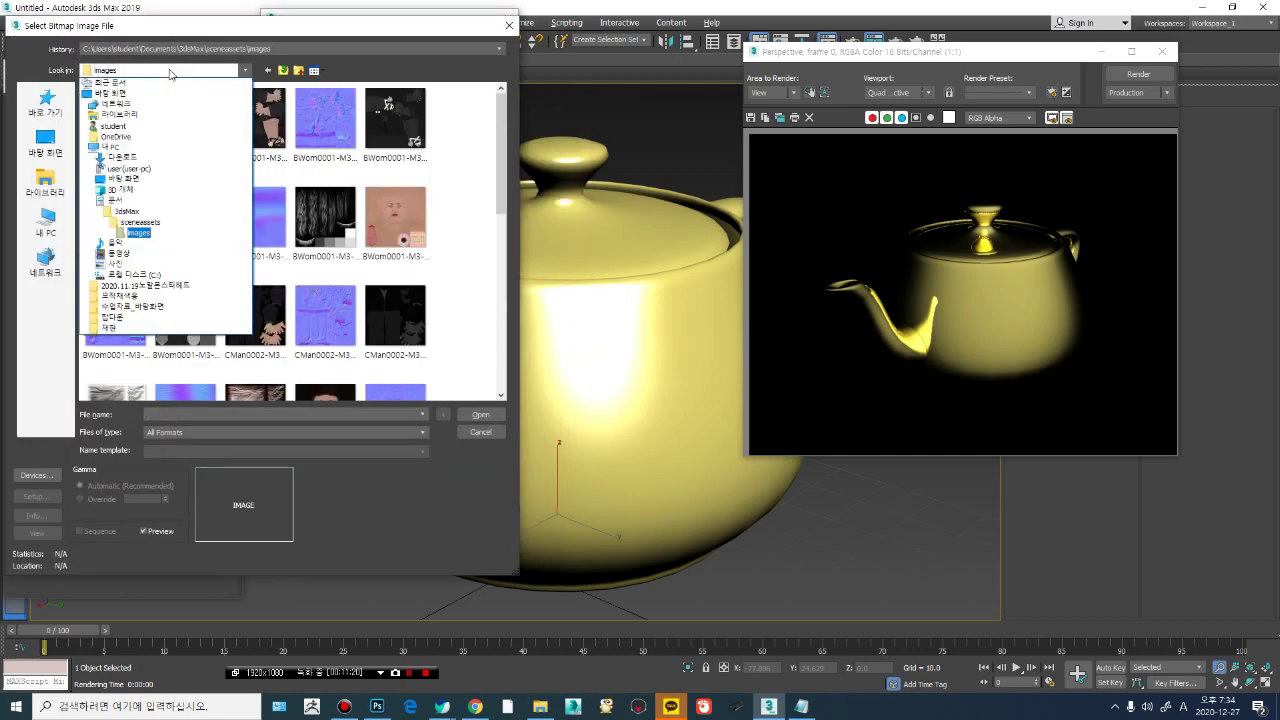
pyautogui.click(148, 157)
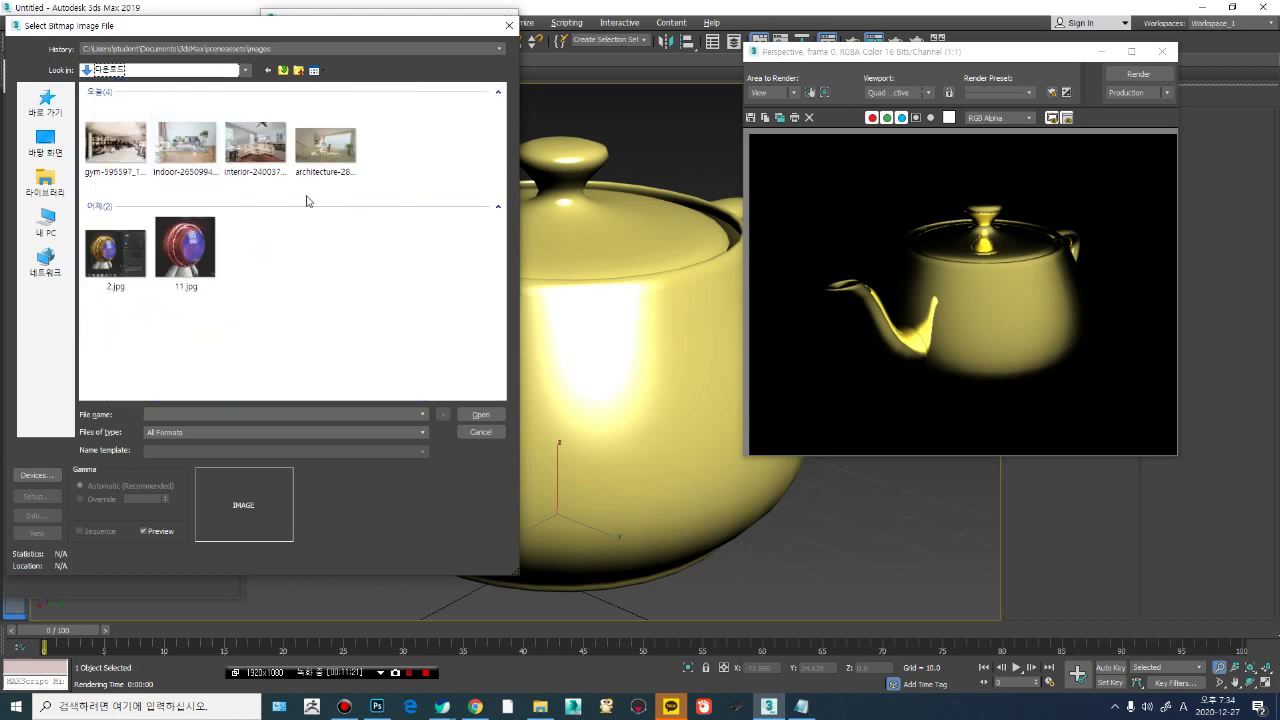
pyautogui.click(203, 157)
pyautogui.click(275, 160)
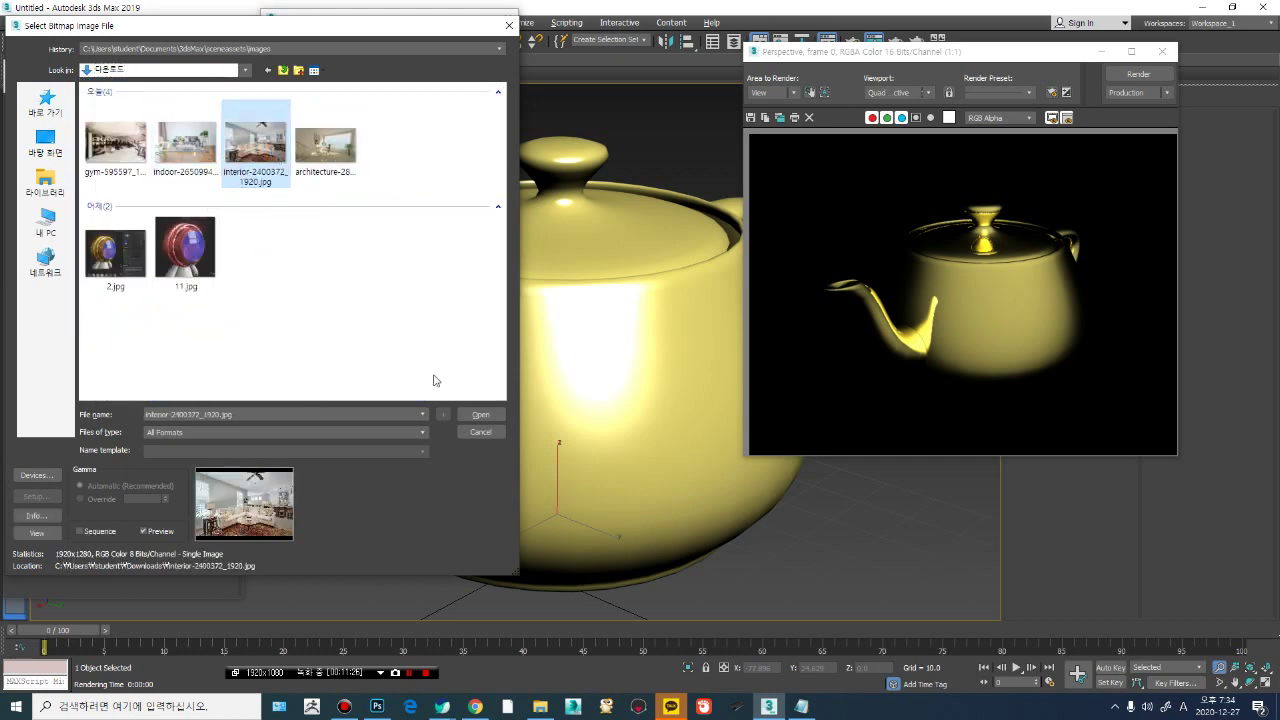
pyautogui.click(478, 414)
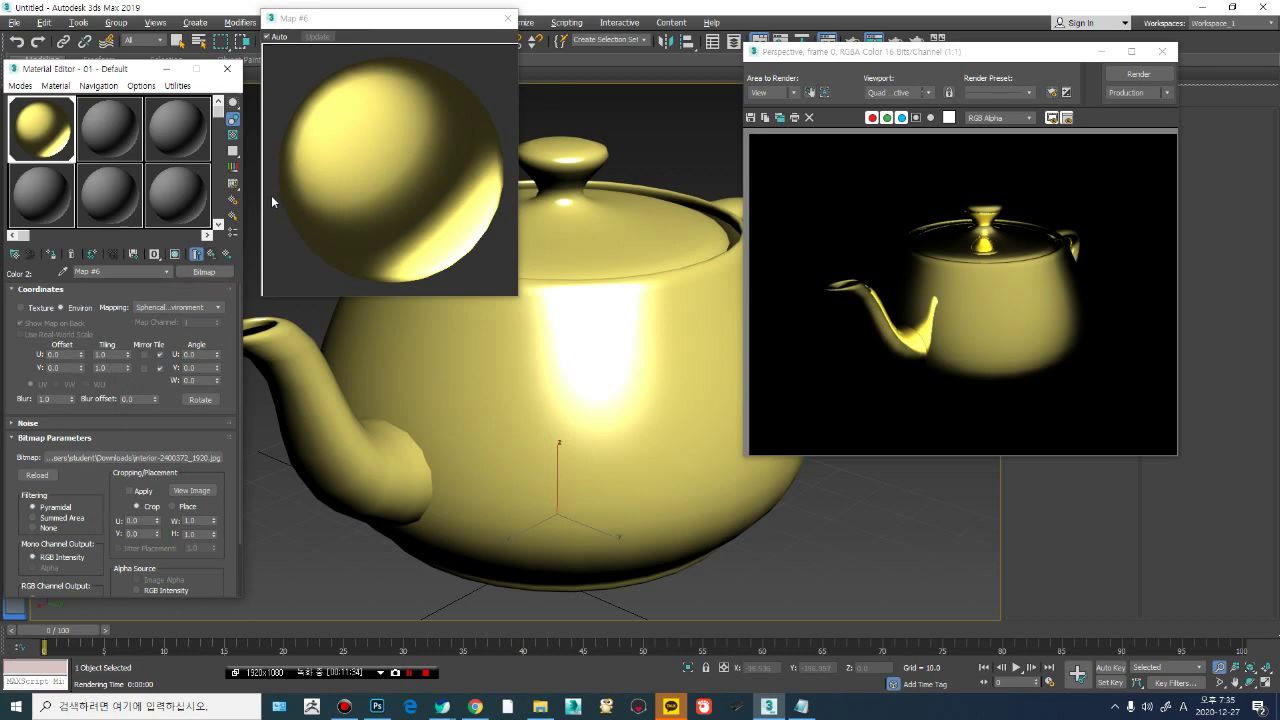
# Step: Return to the parent Mix map and assign a Falloff map to its Mix Amount
pyautogui.click(224, 254)
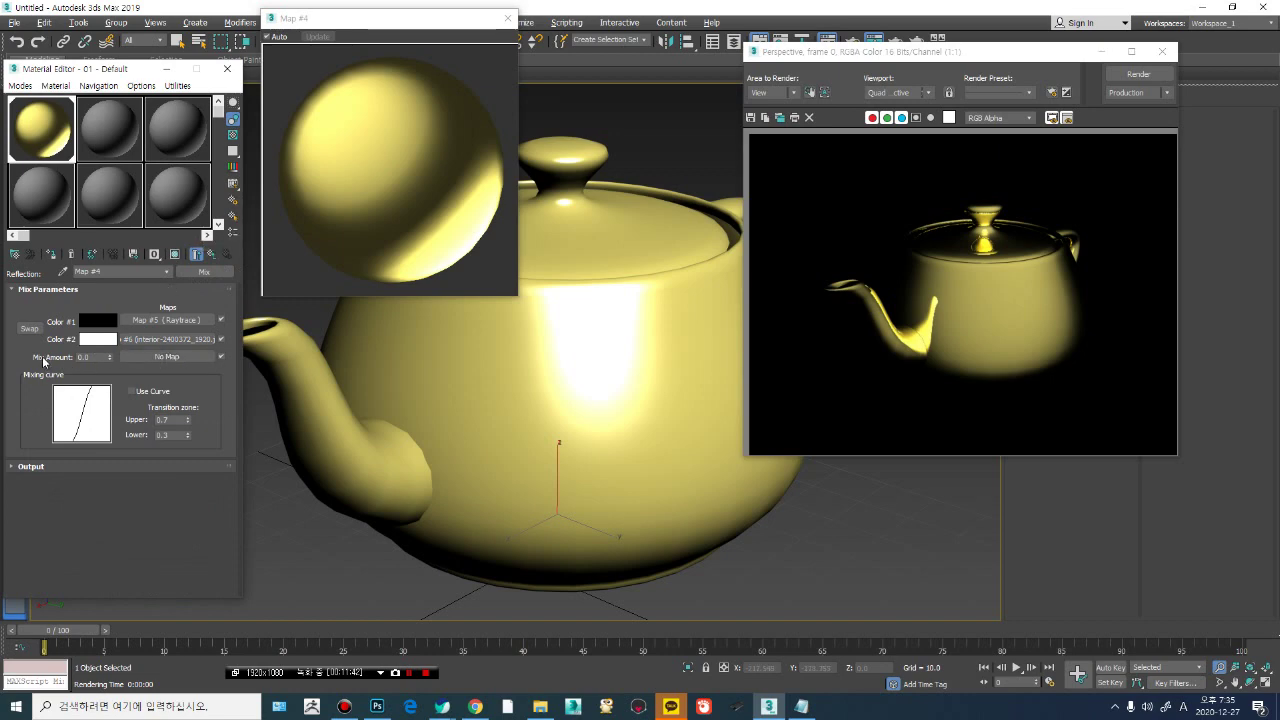
pyautogui.click(166, 357)
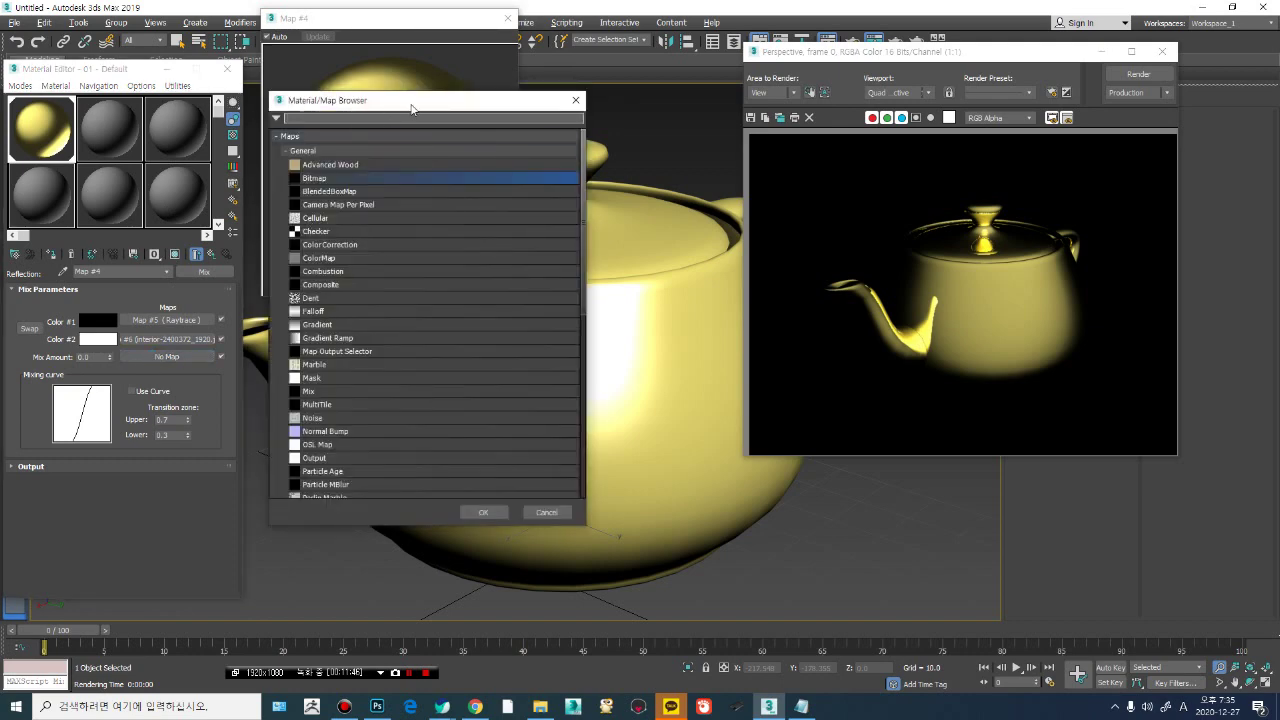
pyautogui.moveTo(411, 108); pyautogui.dragTo(621, 95)
pyautogui.click(558, 299)
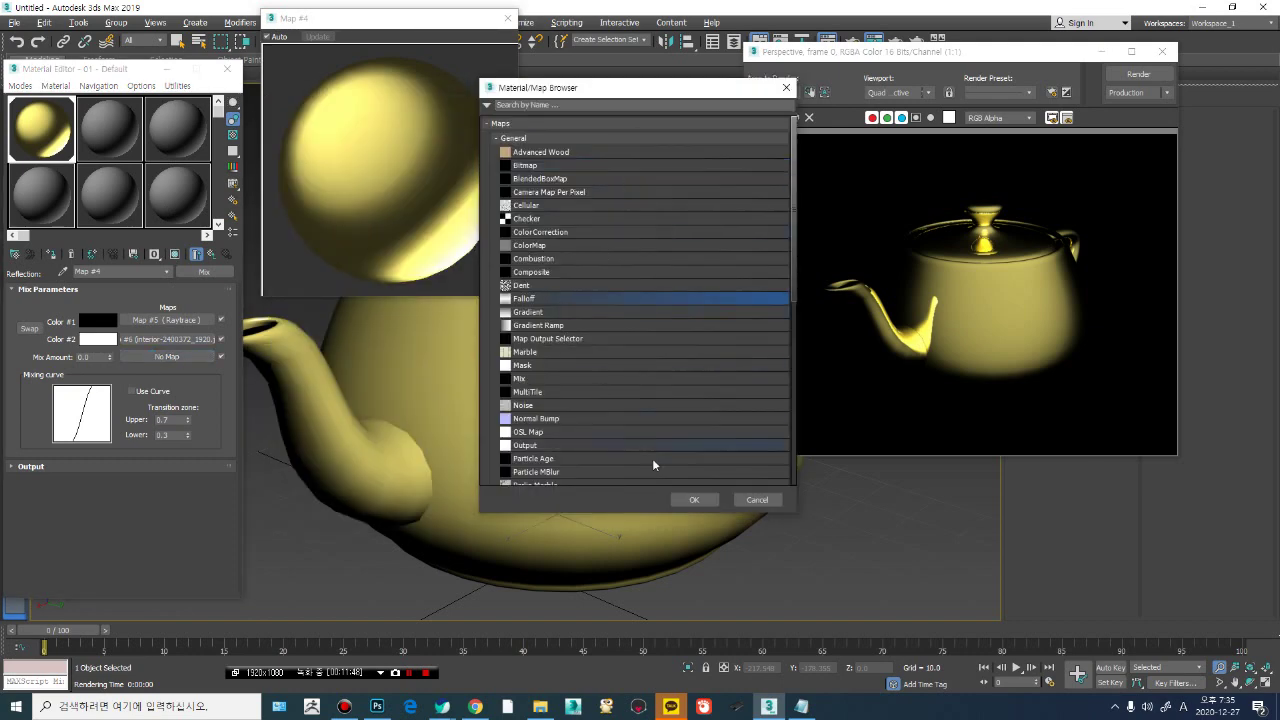
pyautogui.click(694, 500)
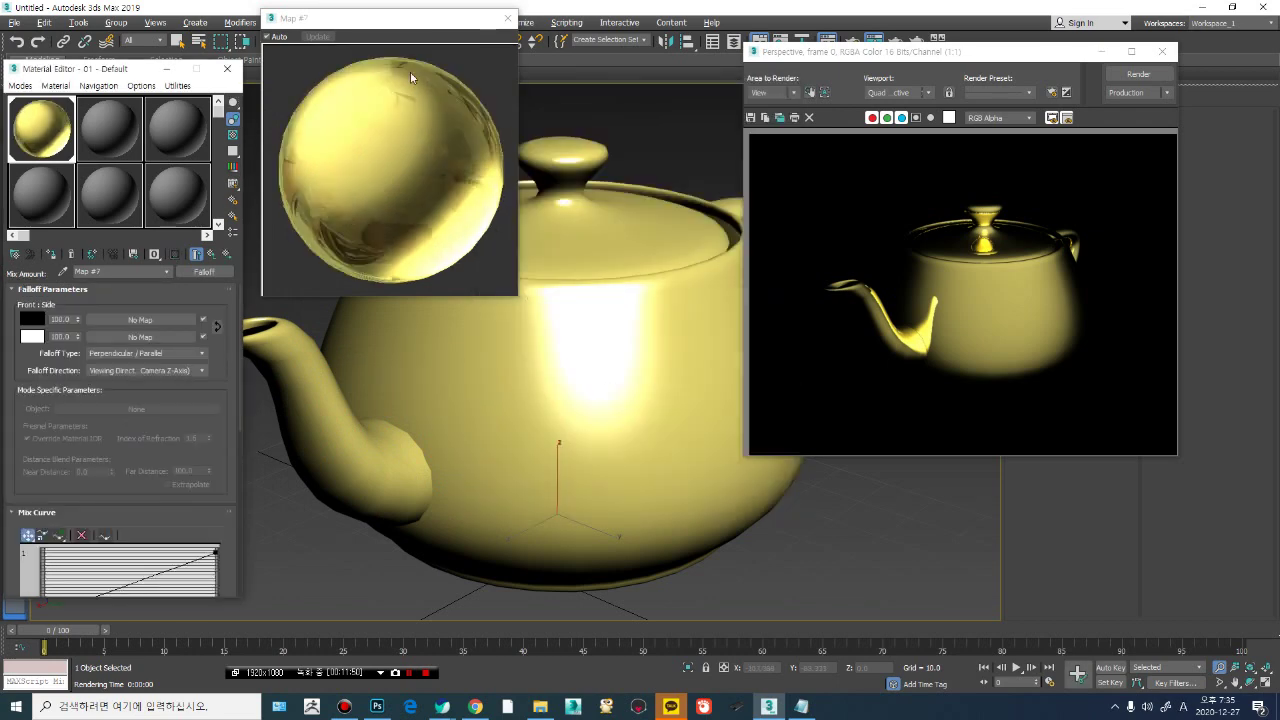
# Step: Render the perspective view to check the Falloff reflection, keeping the render window clear of the teapot in the viewport
pyautogui.moveTo(943, 55); pyautogui.dragTo(1015, 203)
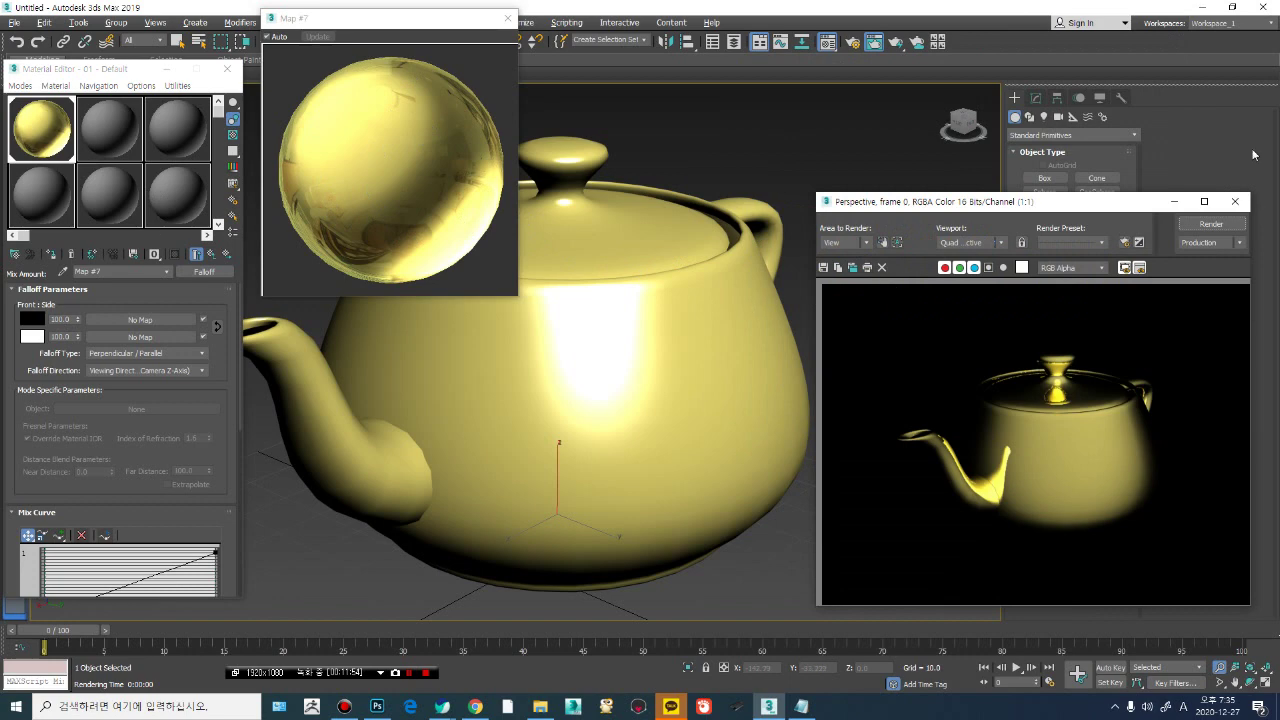
pyautogui.moveTo(1131, 206); pyautogui.dragTo(1081, 86)
pyautogui.click(1160, 105)
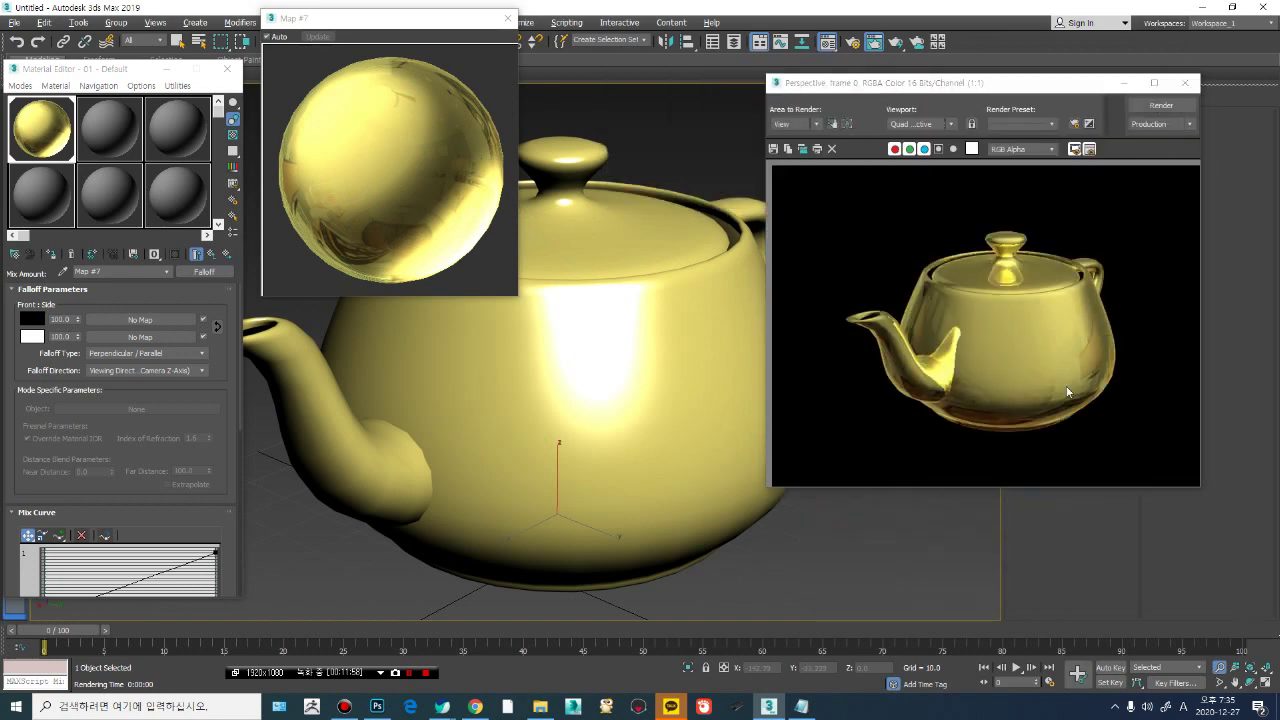
pyautogui.moveTo(987, 90); pyautogui.dragTo(1027, 87)
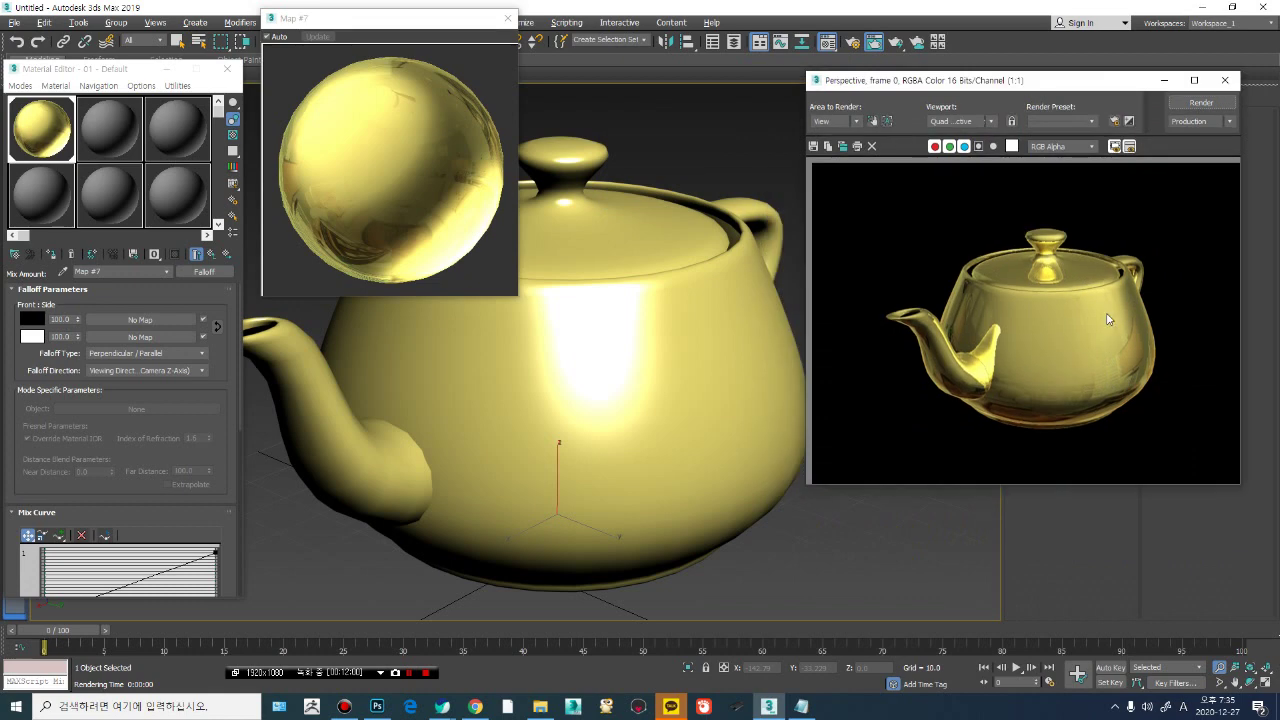
pyautogui.scroll(-5, 597, 383)
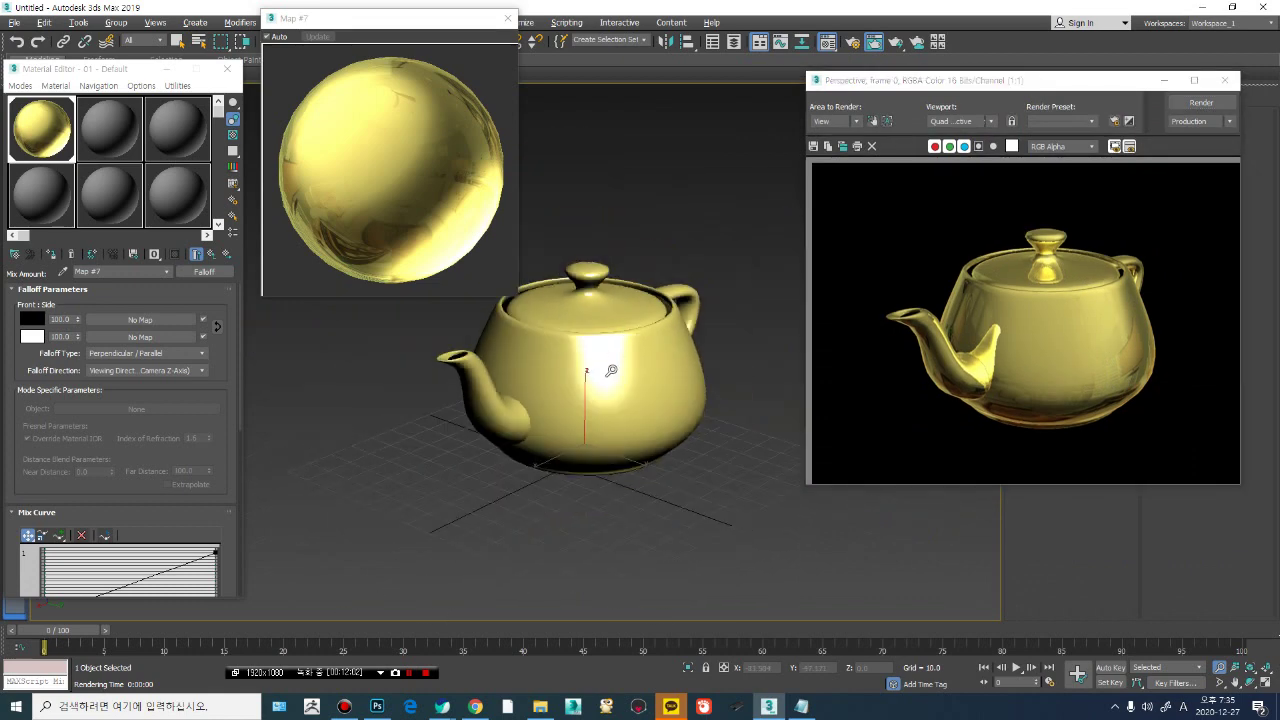
pyautogui.moveTo(611, 410); pyautogui.dragTo(614, 357)
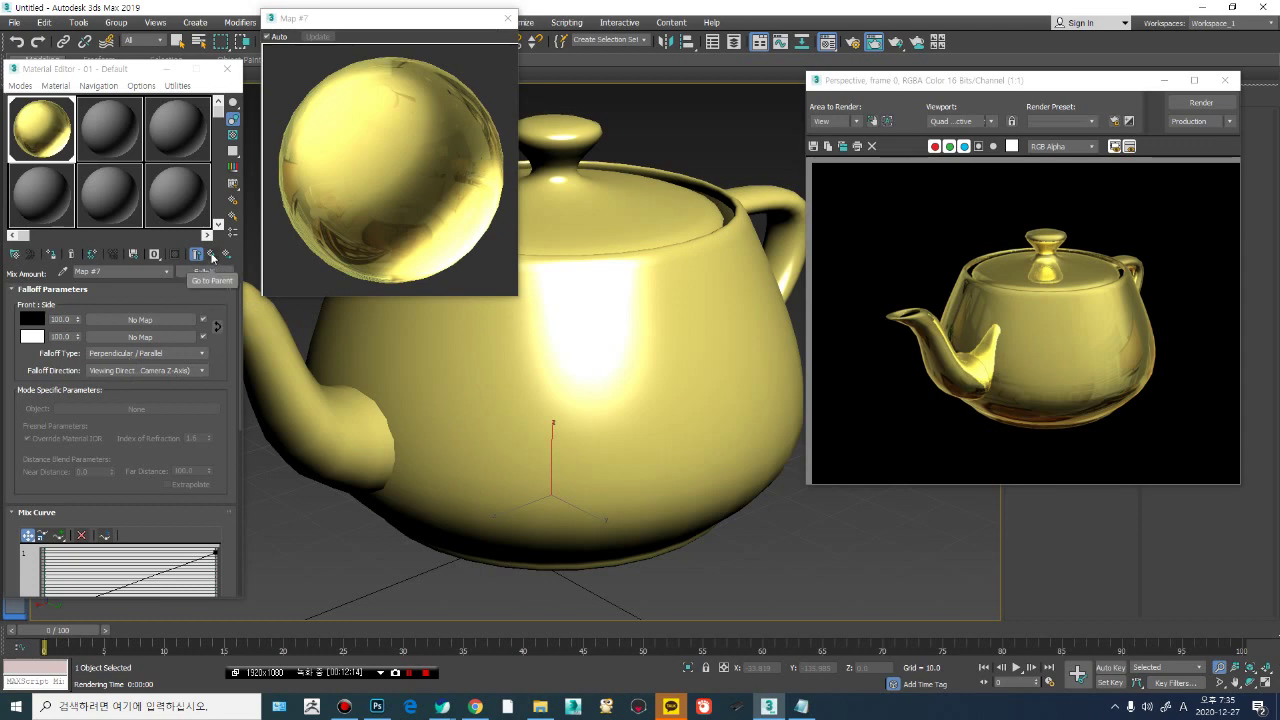
# Step: Set the Falloff Type of the Mix Amount's Falloff map to Fresnel and render the teapot
pyautogui.click(211, 254)
pyautogui.click(168, 356)
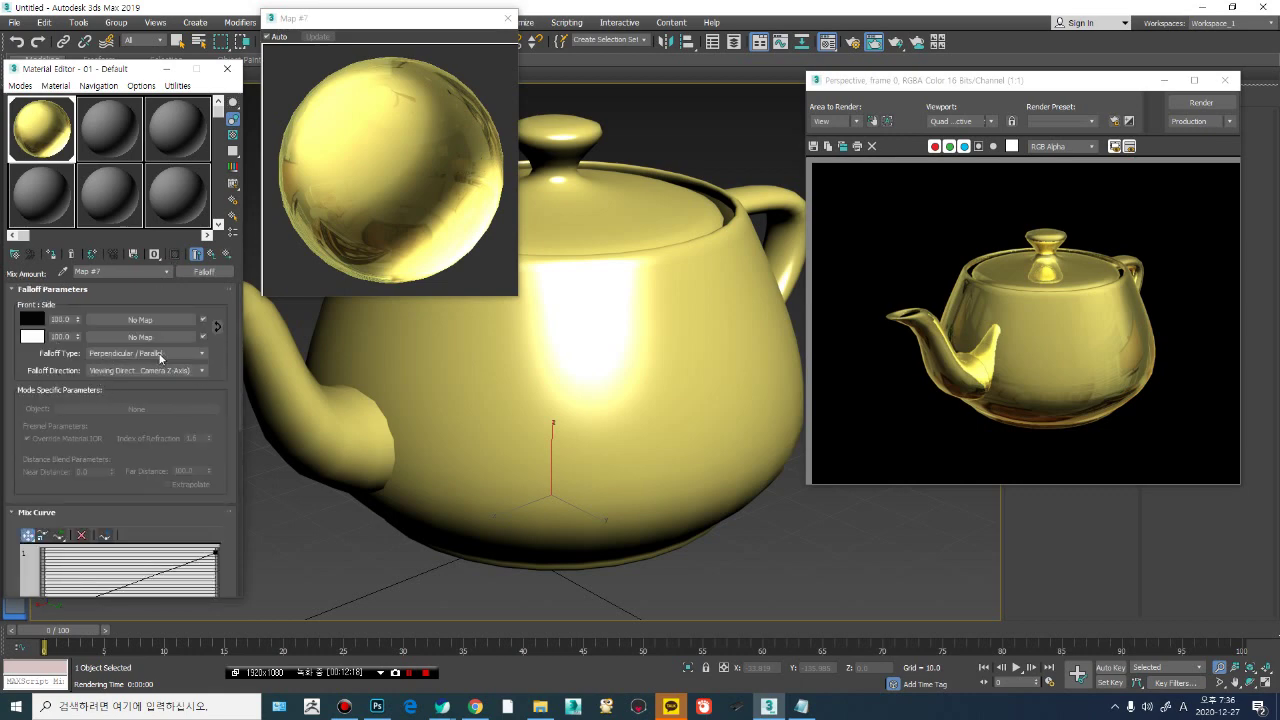
pyautogui.click(161, 355)
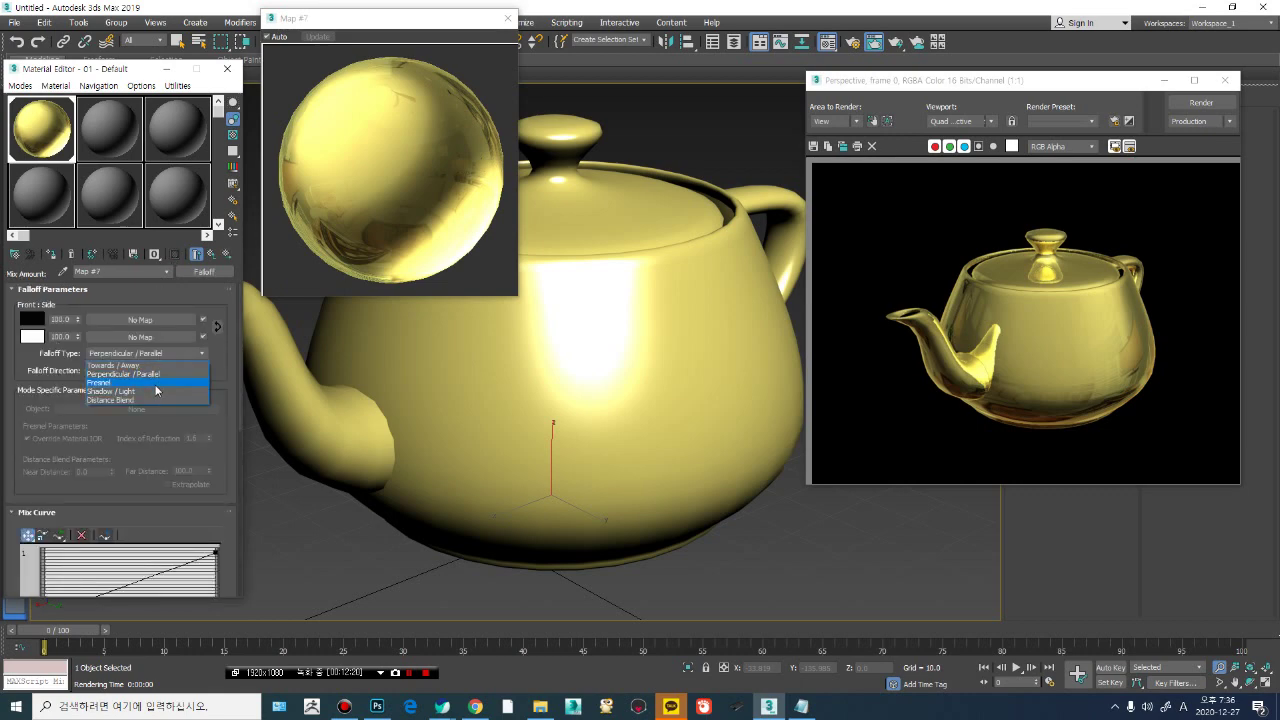
pyautogui.click(155, 384)
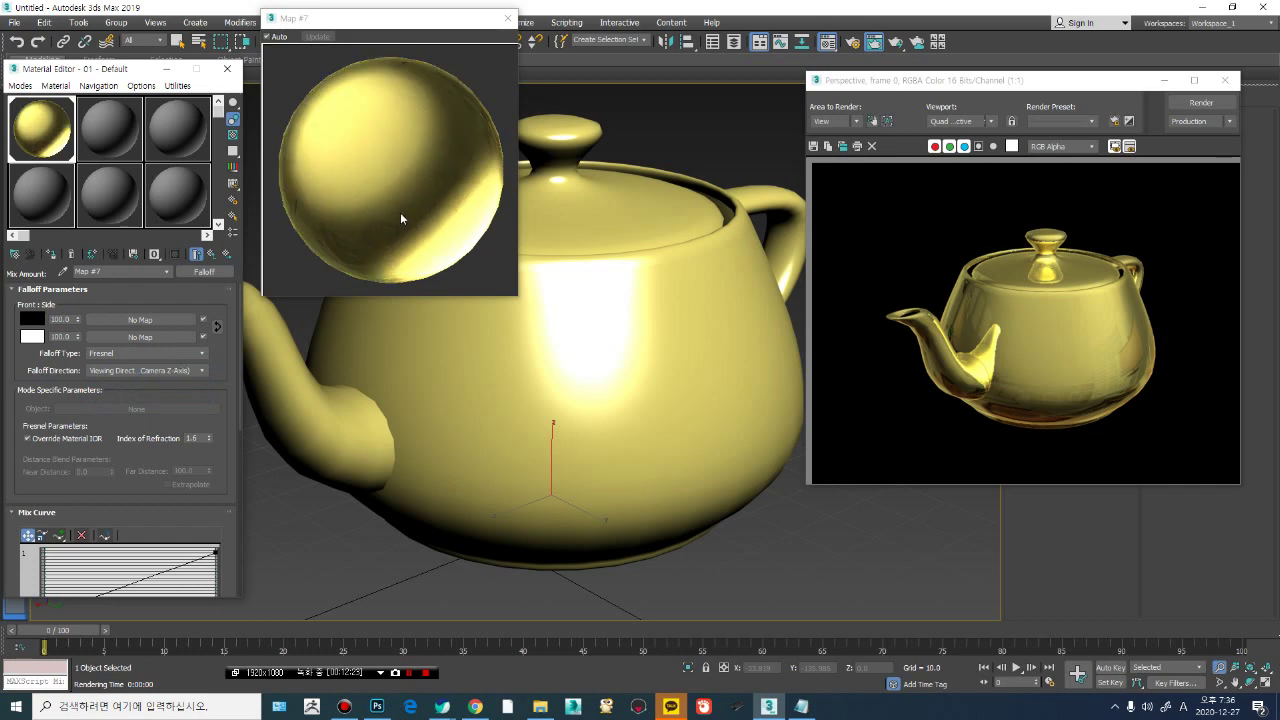
pyautogui.click(1190, 102)
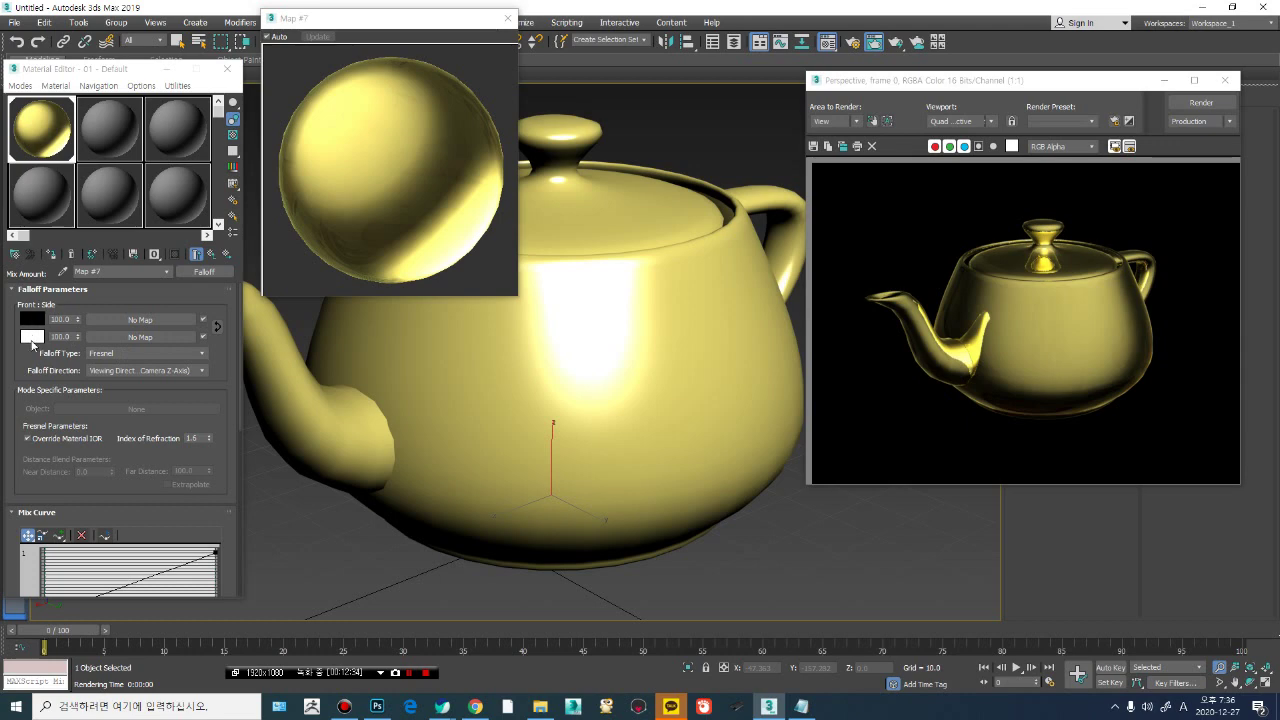
# Step: Swap the Falloff map's front and side colors so white is in front, and render the teapot
pyautogui.moveTo(33, 340); pyautogui.dragTo(33, 318)
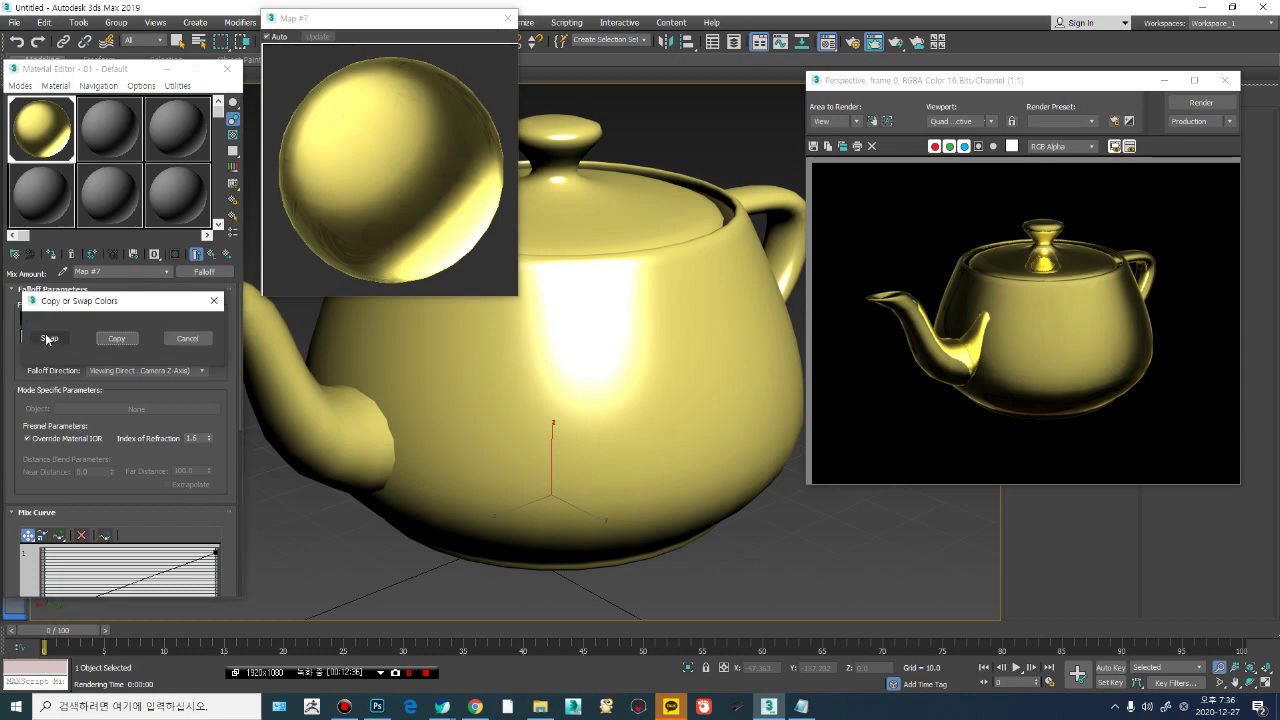
pyautogui.click(48, 338)
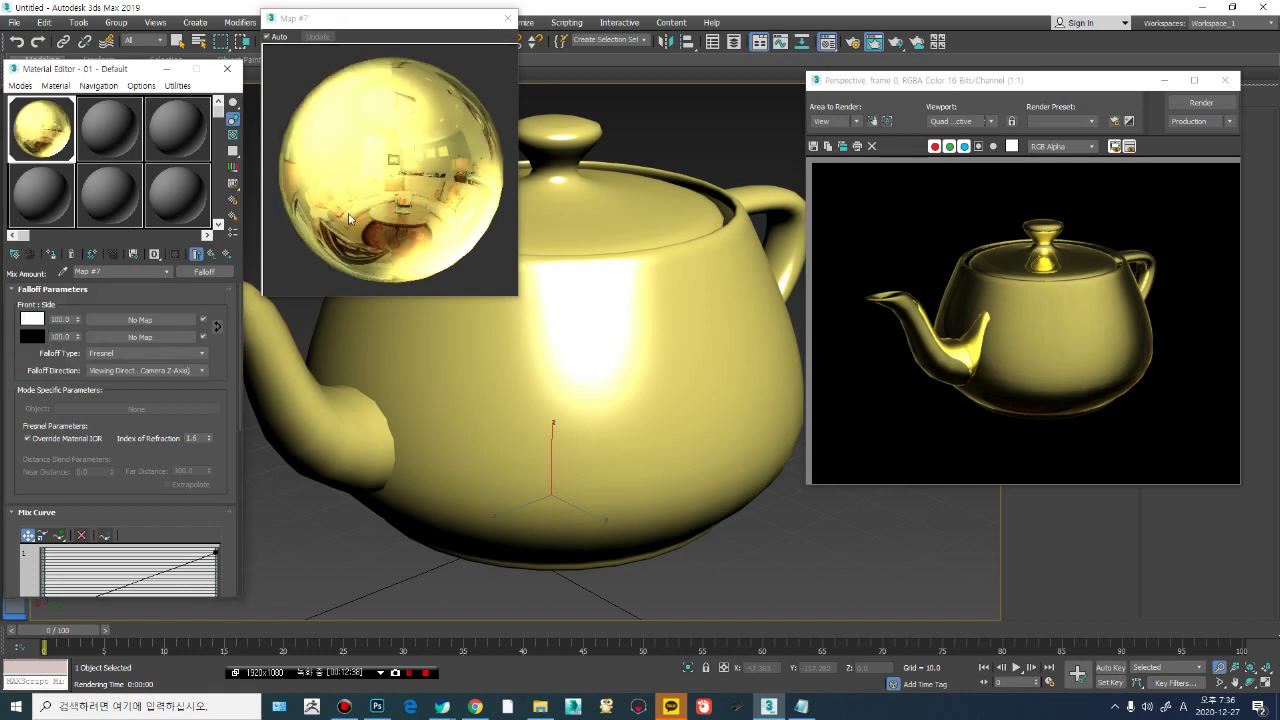
pyautogui.click(1197, 104)
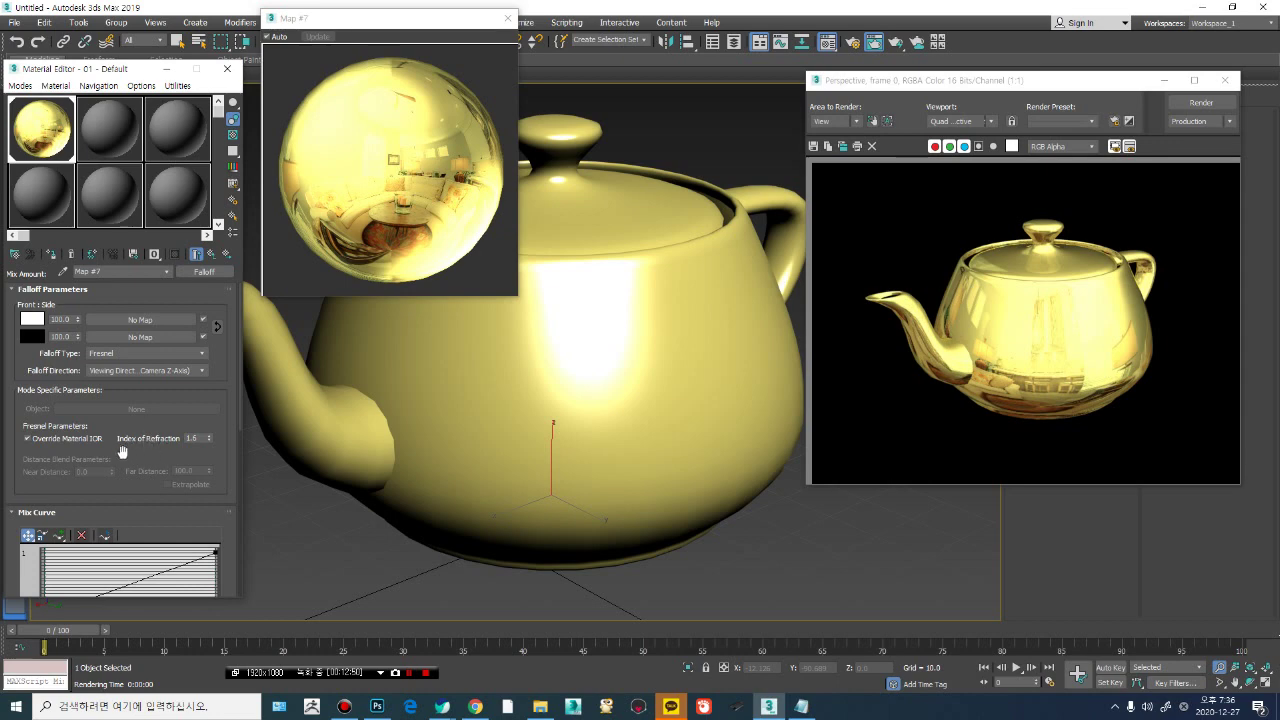
# Step: Try a Fresnel Index of Refraction of 2.5, settle on 10, and render the teapot
pyautogui.doubleClick(200, 438)
pyautogui.write('2.5')
pyautogui.press('Return')
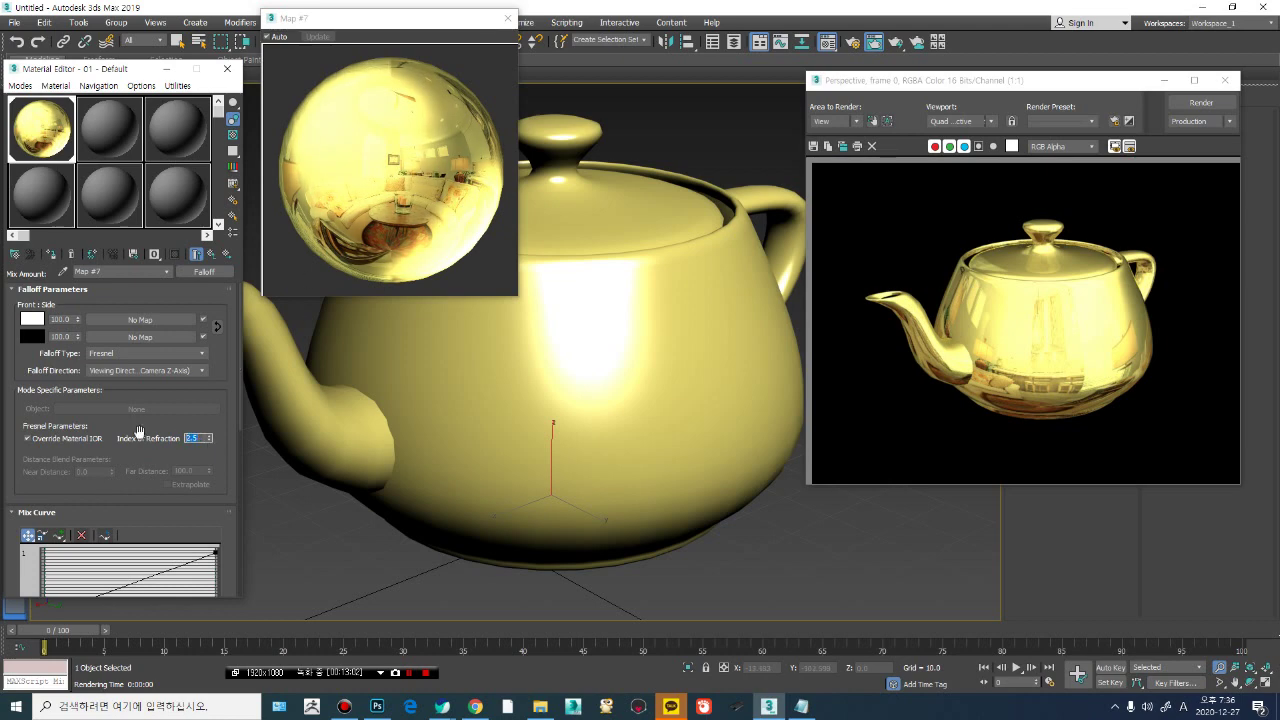
pyautogui.write('10')
pyautogui.press('Return')
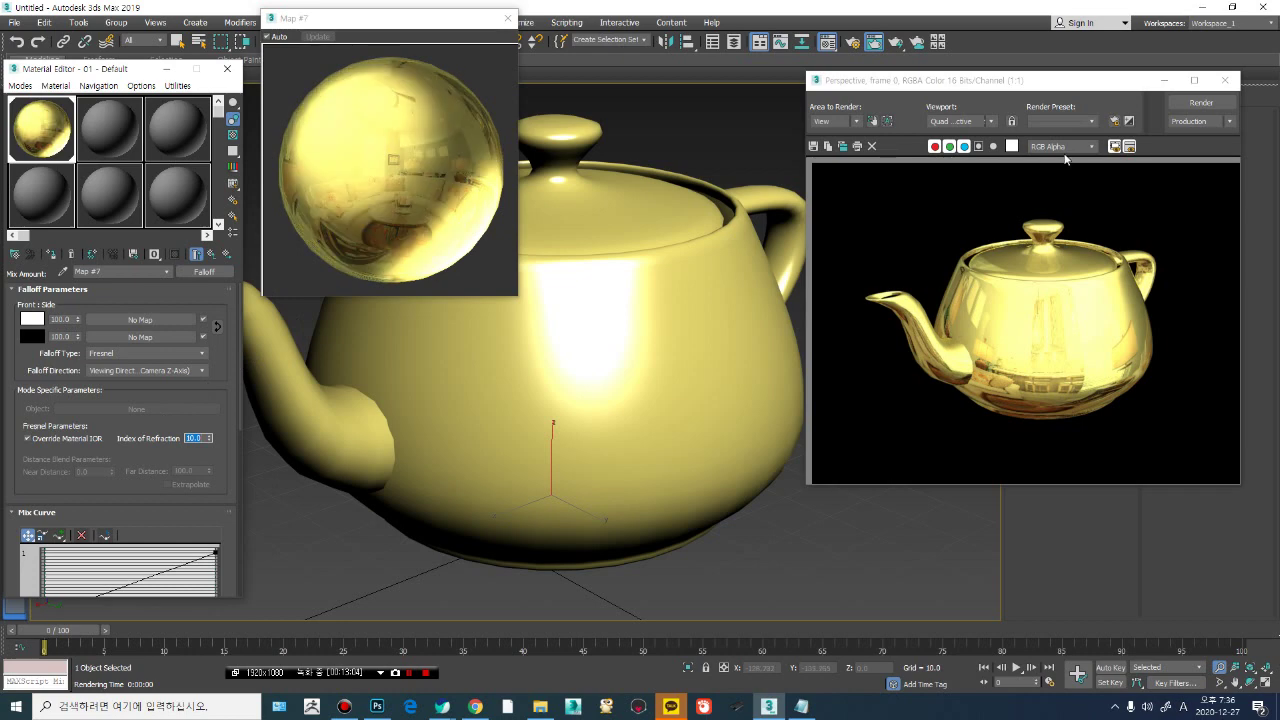
pyautogui.click(1206, 110)
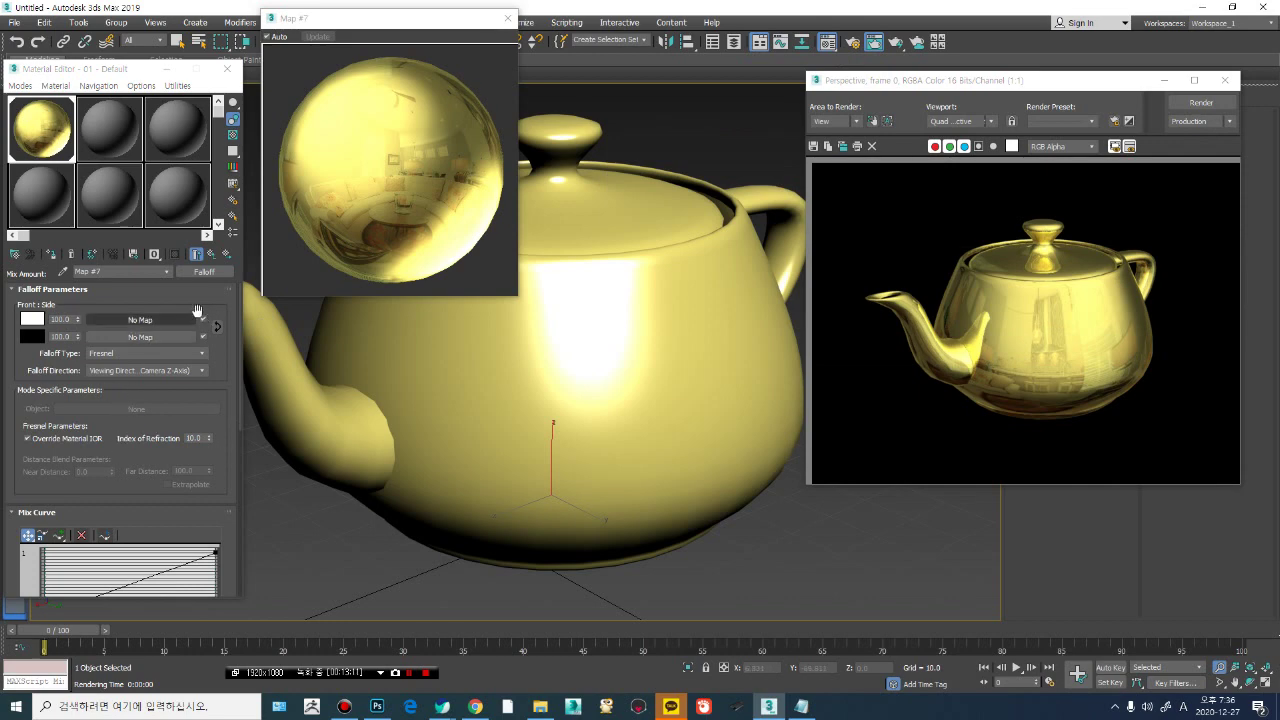
# Step: Go back up to the Mix map and render the teapot from a slightly different viewing angle
pyautogui.click(211, 255)
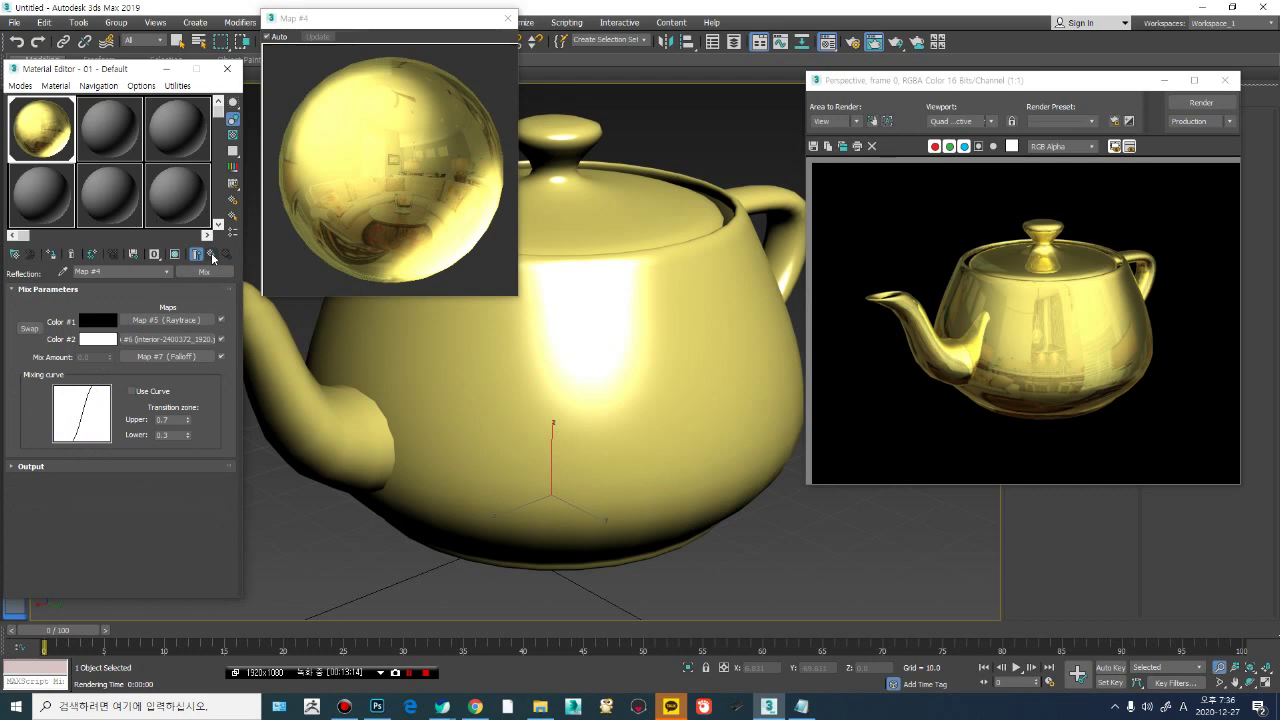
pyautogui.keyDown('alt'); pyautogui.moveTo(603, 366); pyautogui.dragTo(620, 372, button='middle'); pyautogui.keyUp('alt')
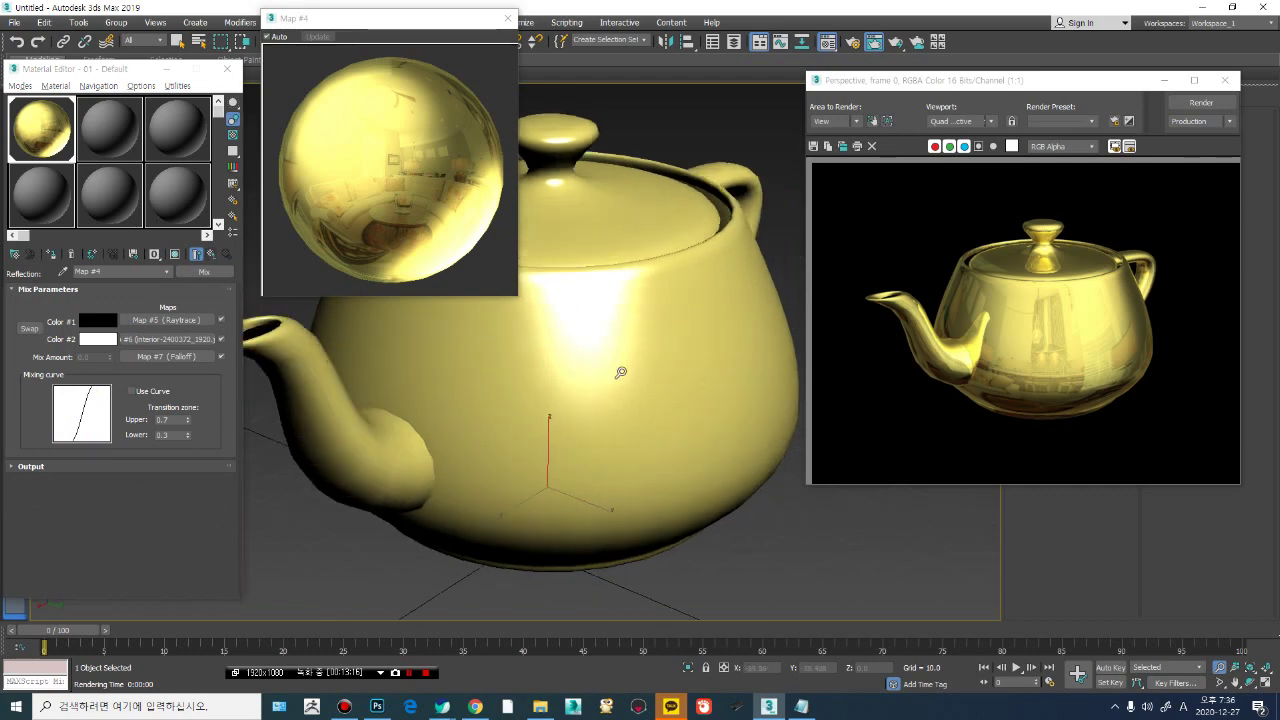
pyautogui.click(1201, 102)
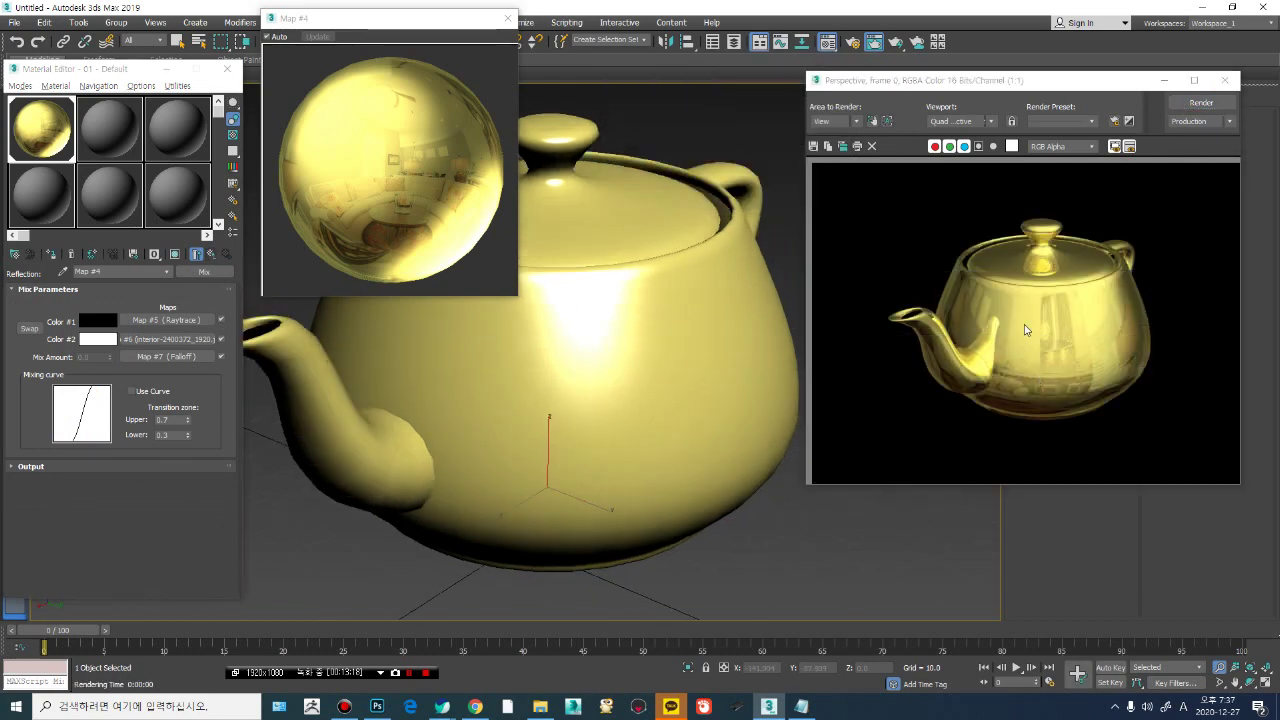
pyautogui.keyDown('alt'); pyautogui.moveTo(655, 360); pyautogui.dragTo(600, 358, button='middle'); pyautogui.keyUp('alt')
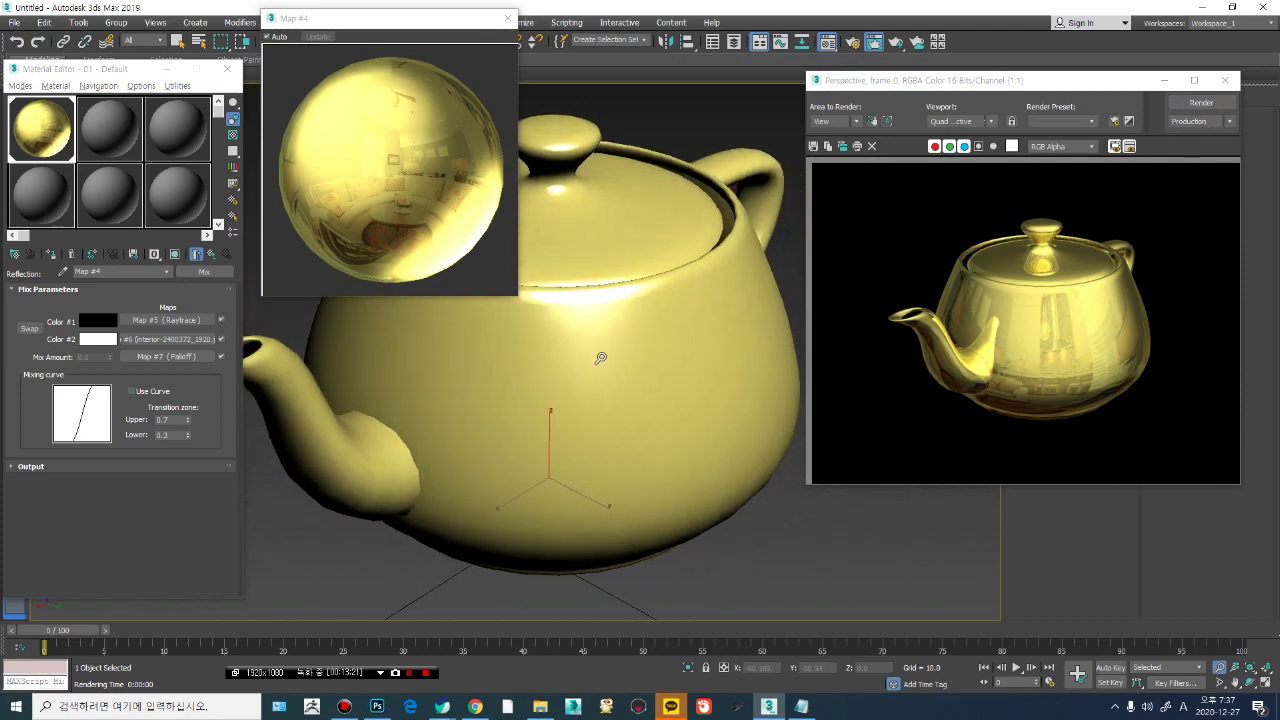
# Step: Replace the Color #2 bitmap with indoor-2650994_1920.jpg from the Downloads folder and render the teapot
pyautogui.click(159, 339)
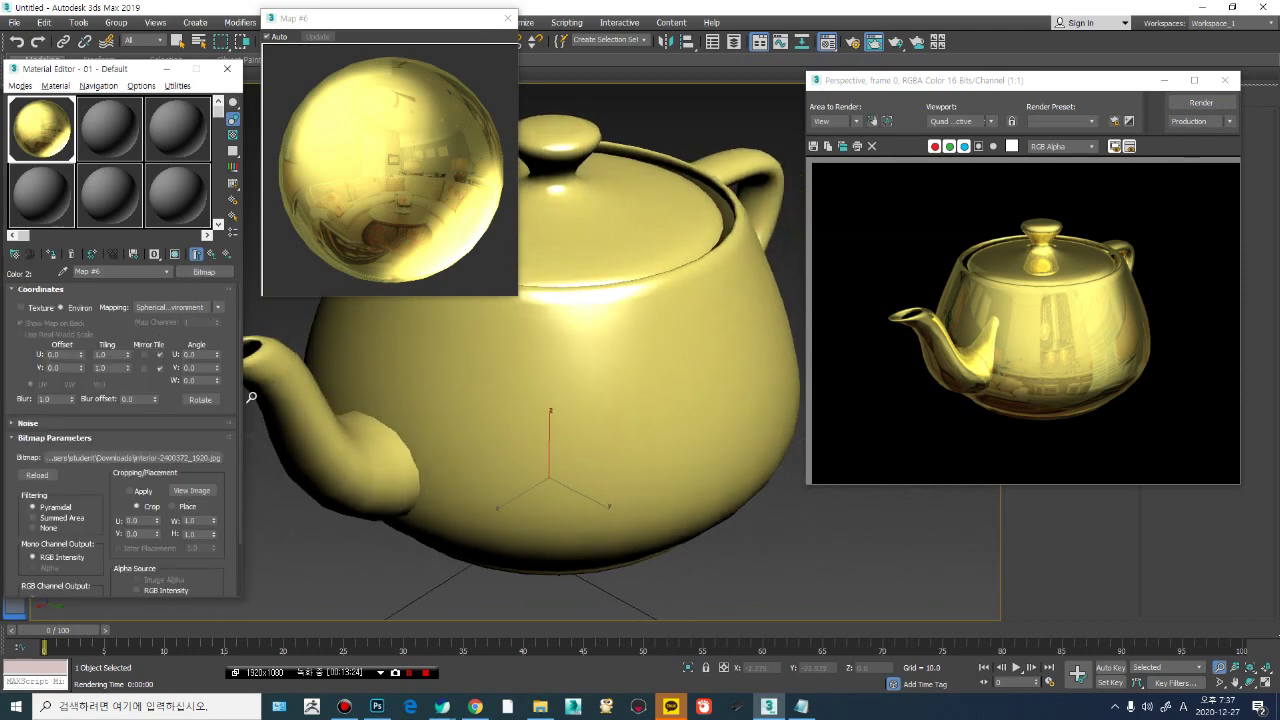
pyautogui.click(150, 457)
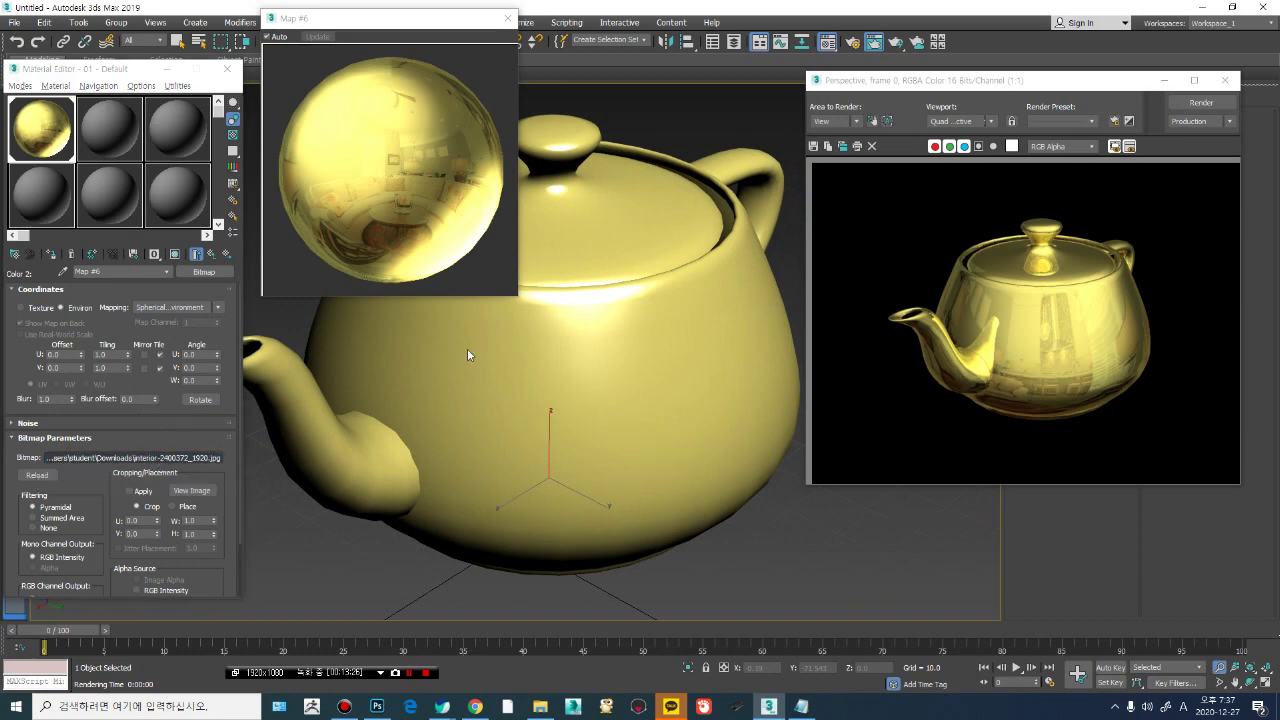
pyautogui.click(130, 232)
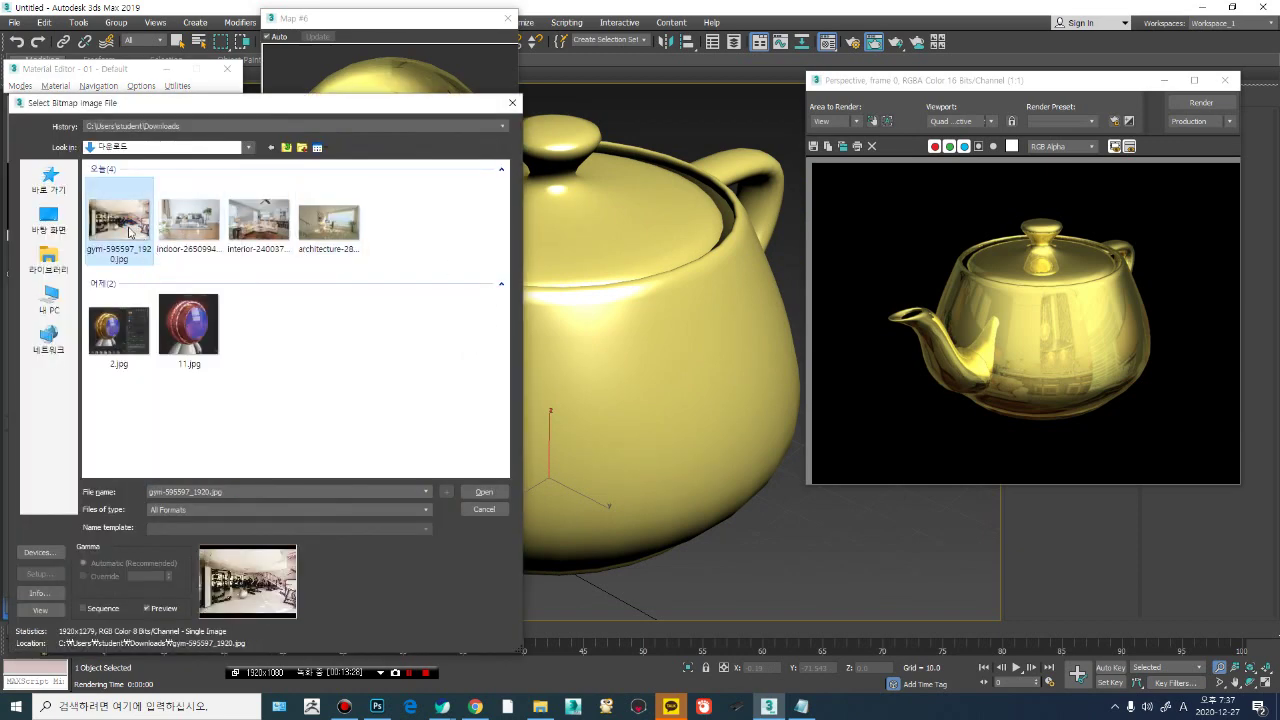
pyautogui.click(250, 220)
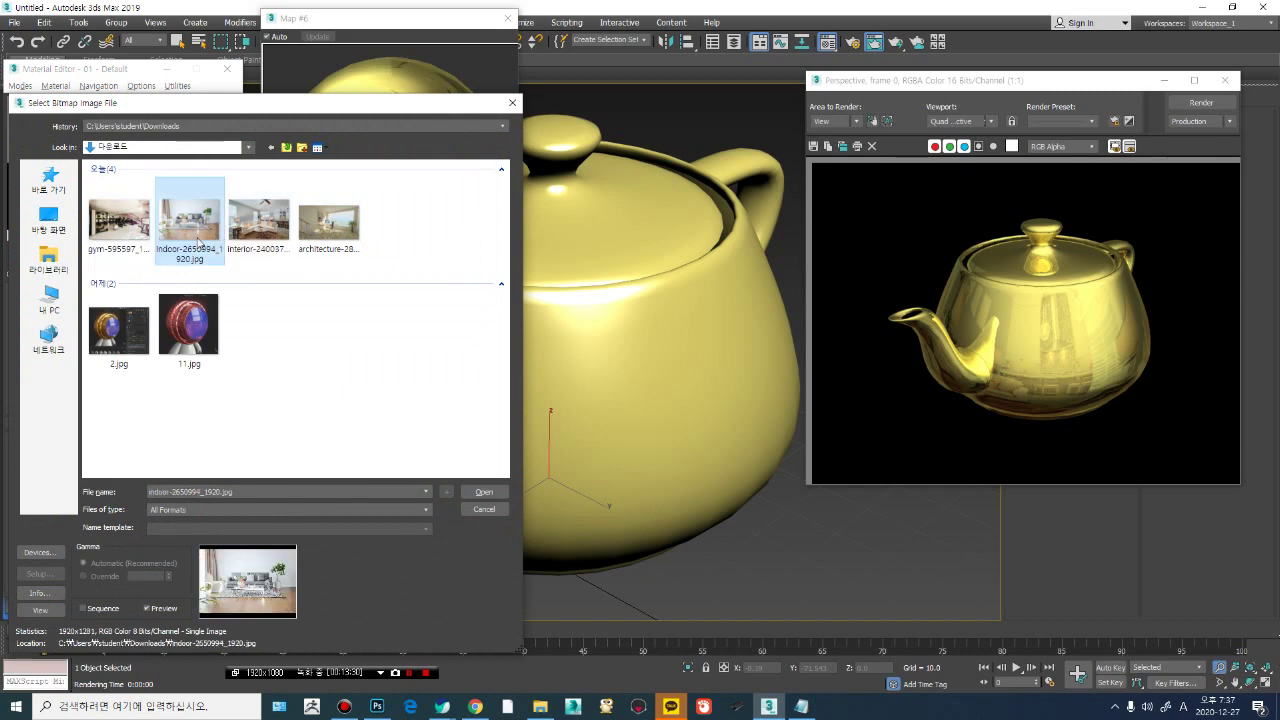
pyautogui.click(484, 492)
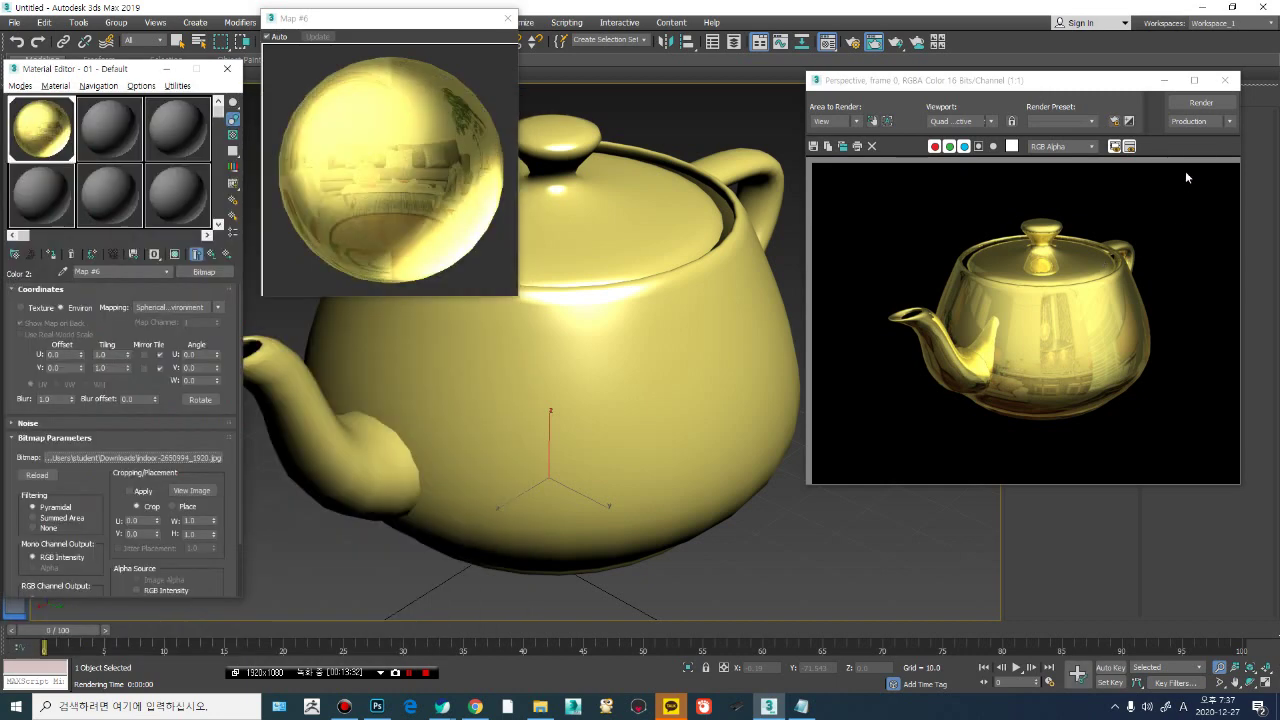
pyautogui.click(1201, 103)
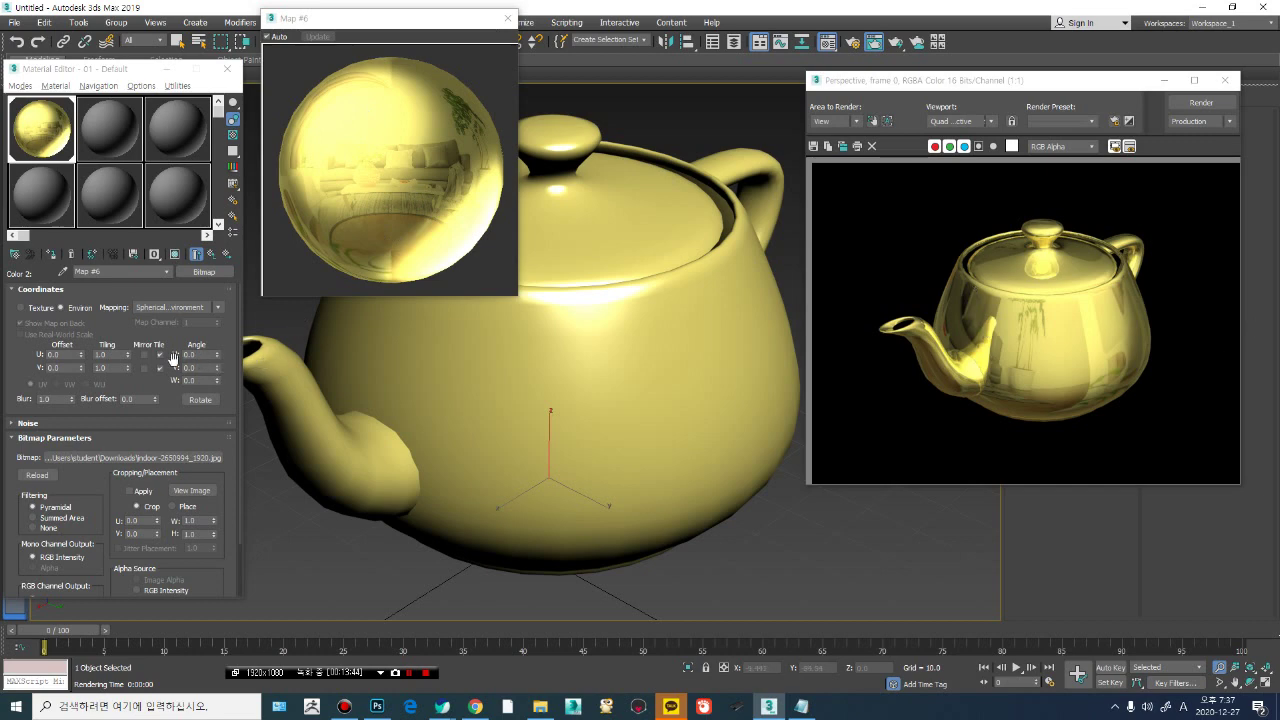
# Step: Replace the Color #2 bitmap with gym-595597_1920.jpg from the Downloads folder and render the teapot
pyautogui.click(133, 457)
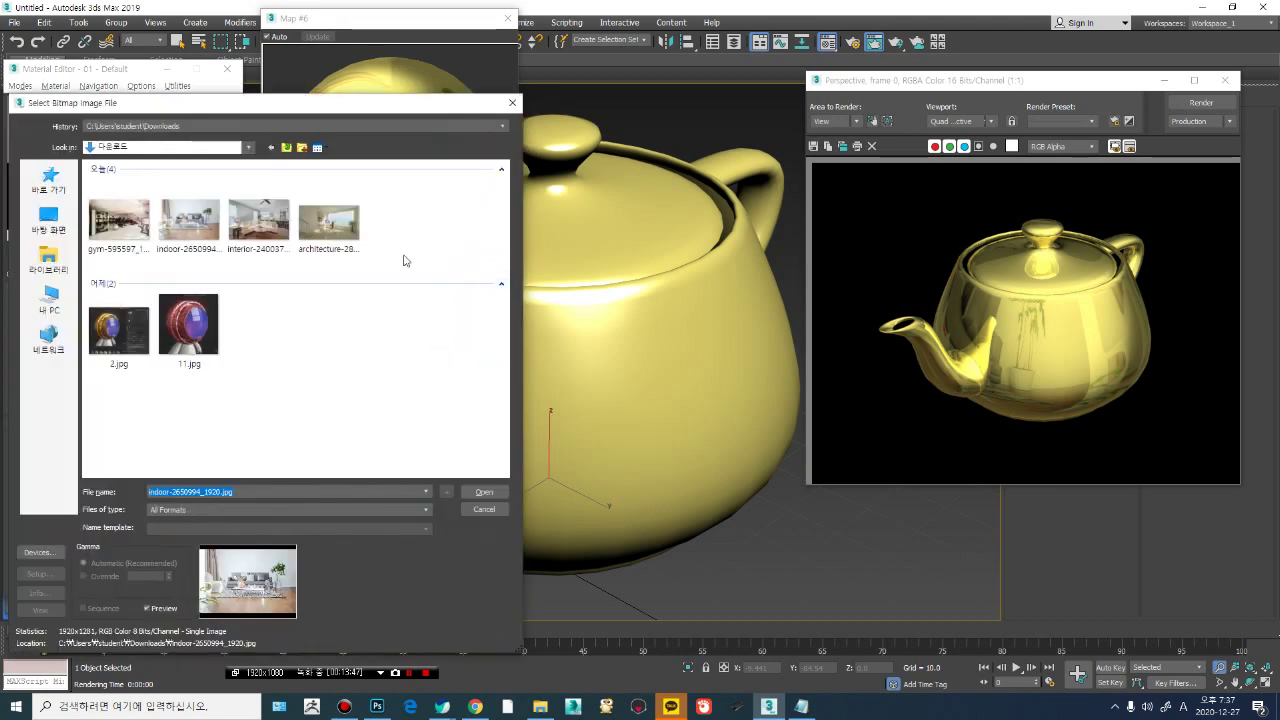
pyautogui.click(131, 228)
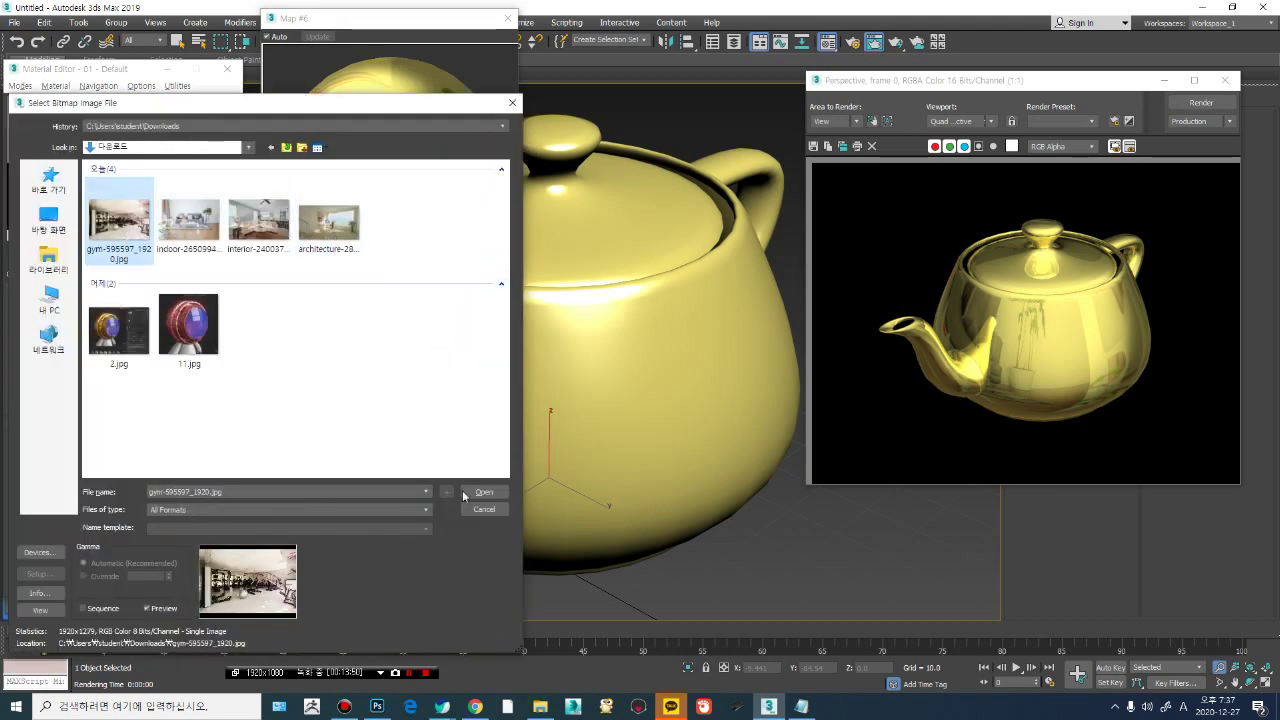
pyautogui.doubleClick(136, 233)
pyautogui.click(1201, 102)
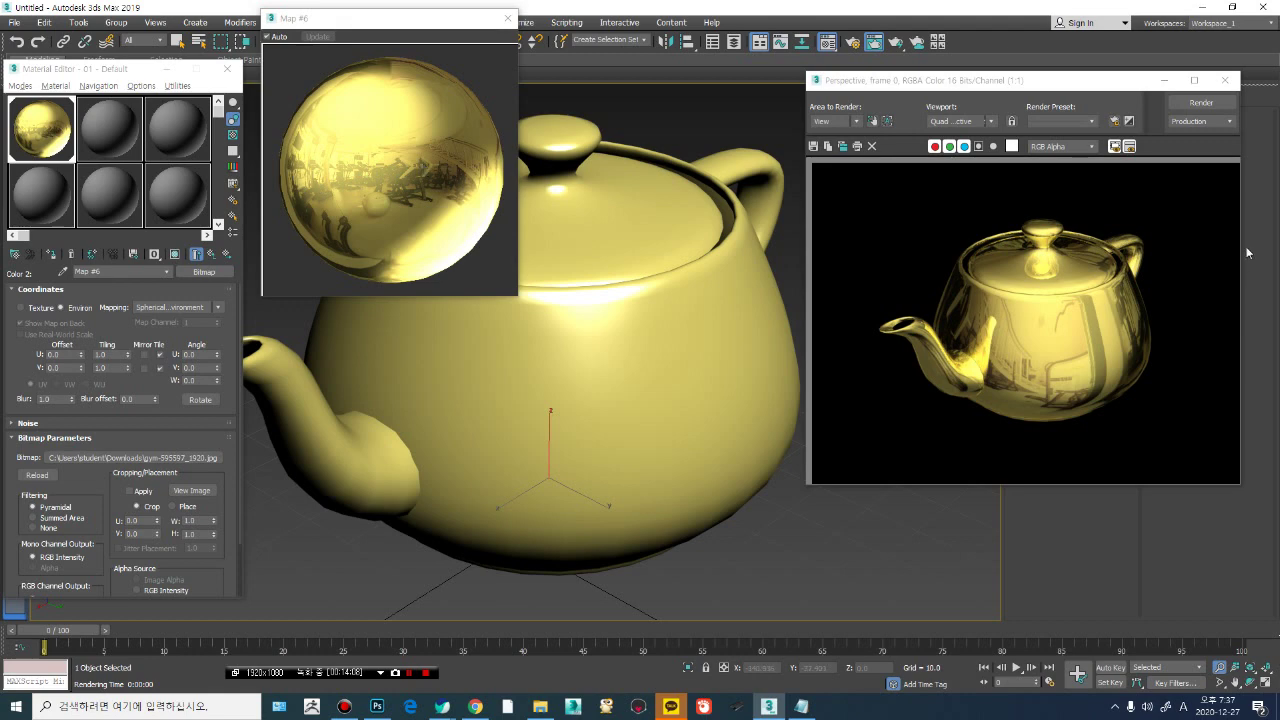
pyautogui.click(1204, 104)
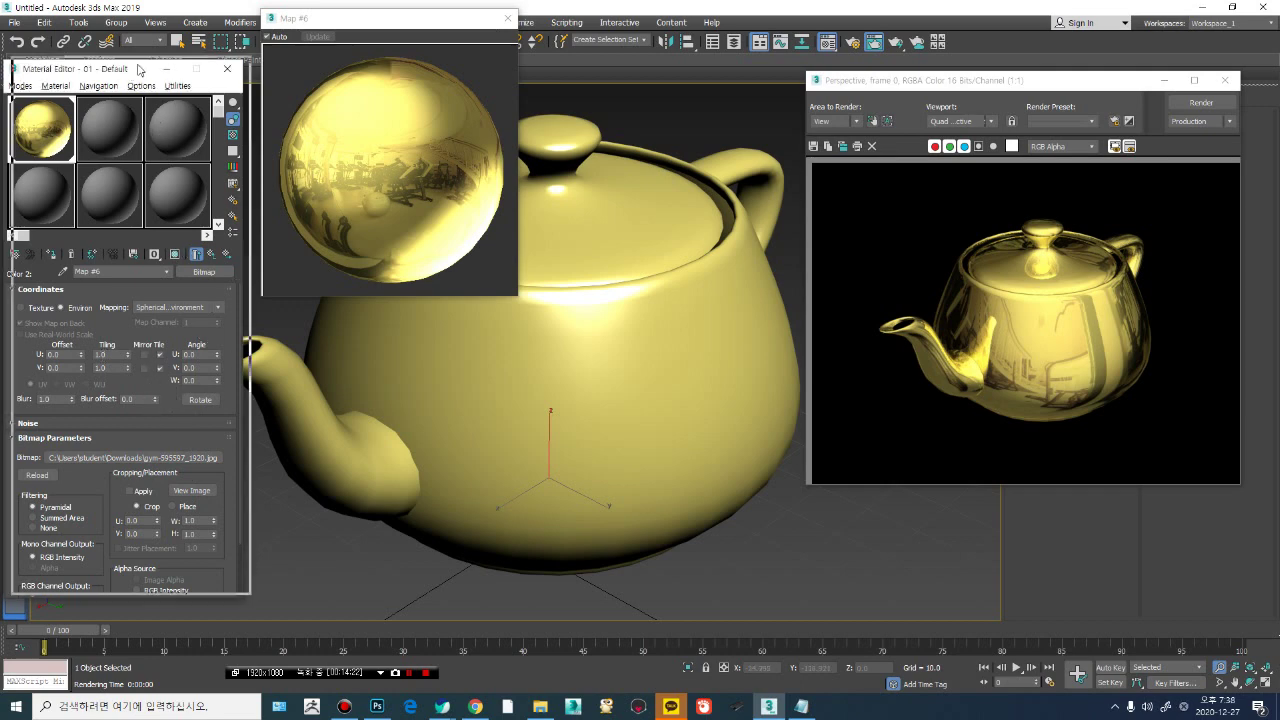
# Step: Set the Blur of the gym bitmap's coordinates to 10
pyautogui.moveTo(126, 69); pyautogui.dragTo(136, 65)
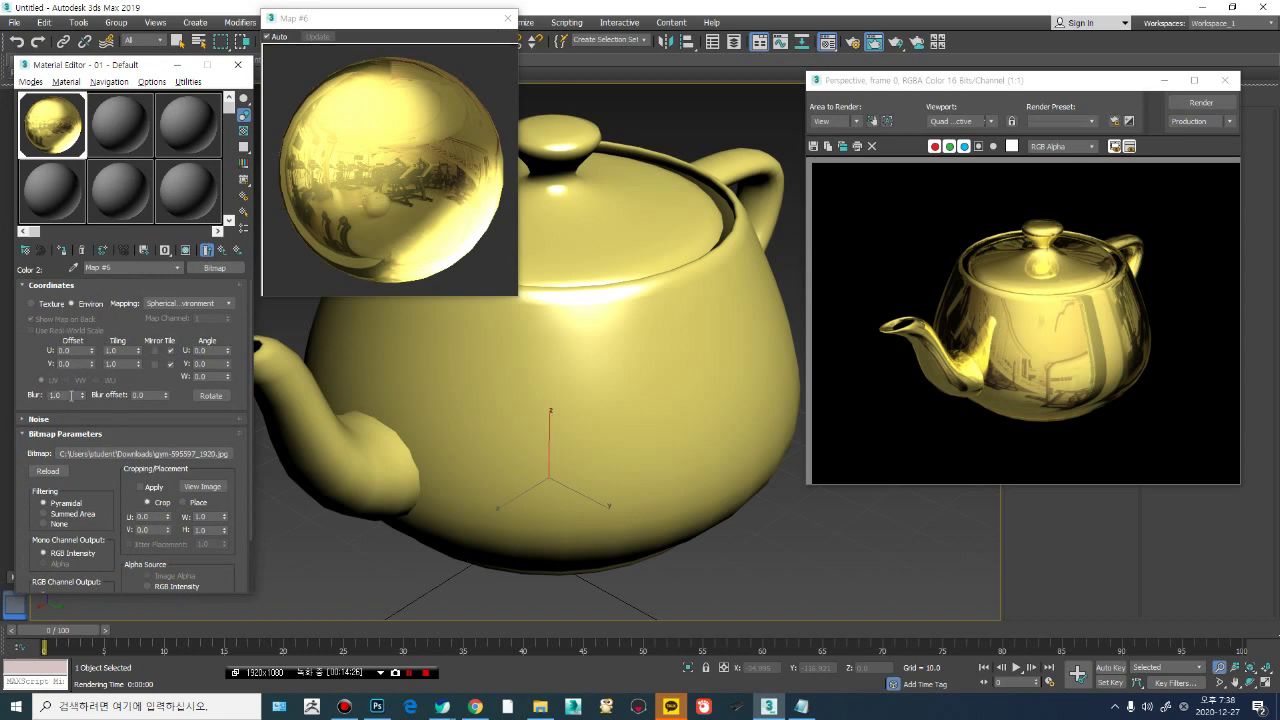
pyautogui.moveTo(71, 395); pyautogui.dragTo(44, 395)
pyautogui.press('Return')
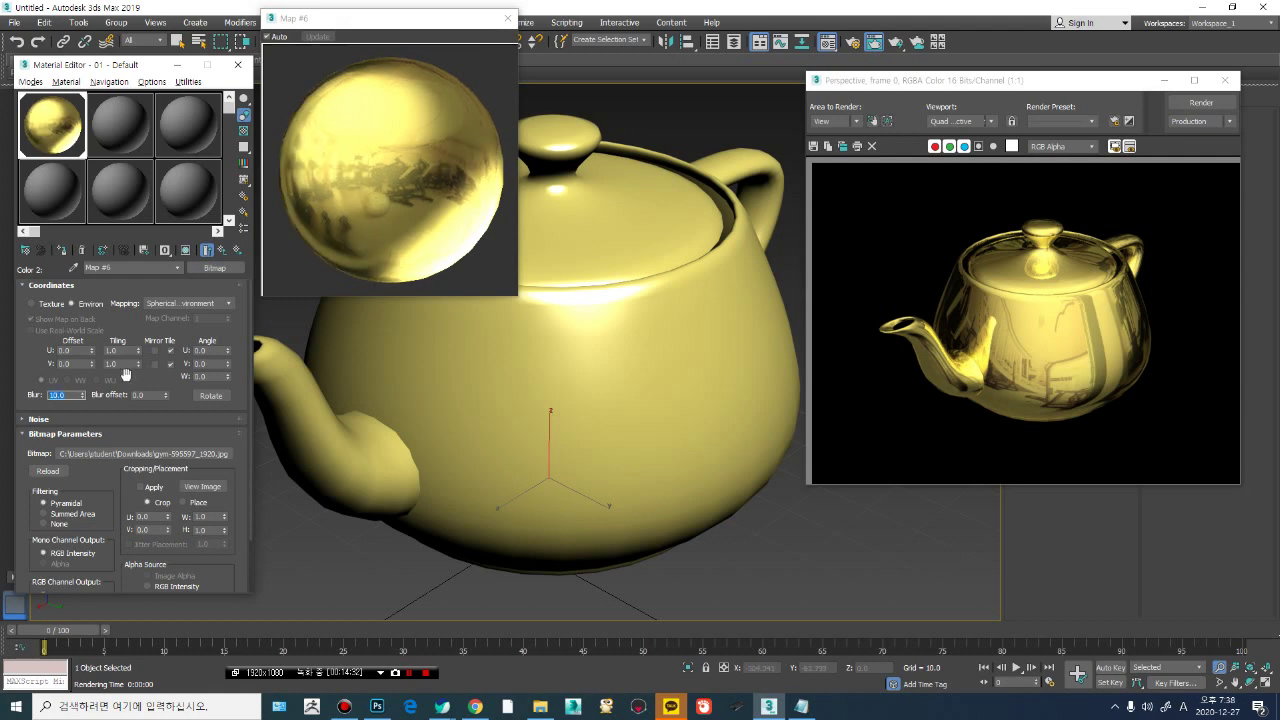
# Step: Render the teapot, set the gym bitmap's Blur to 5.0, and render it again for comparison
pyautogui.click(1198, 104)
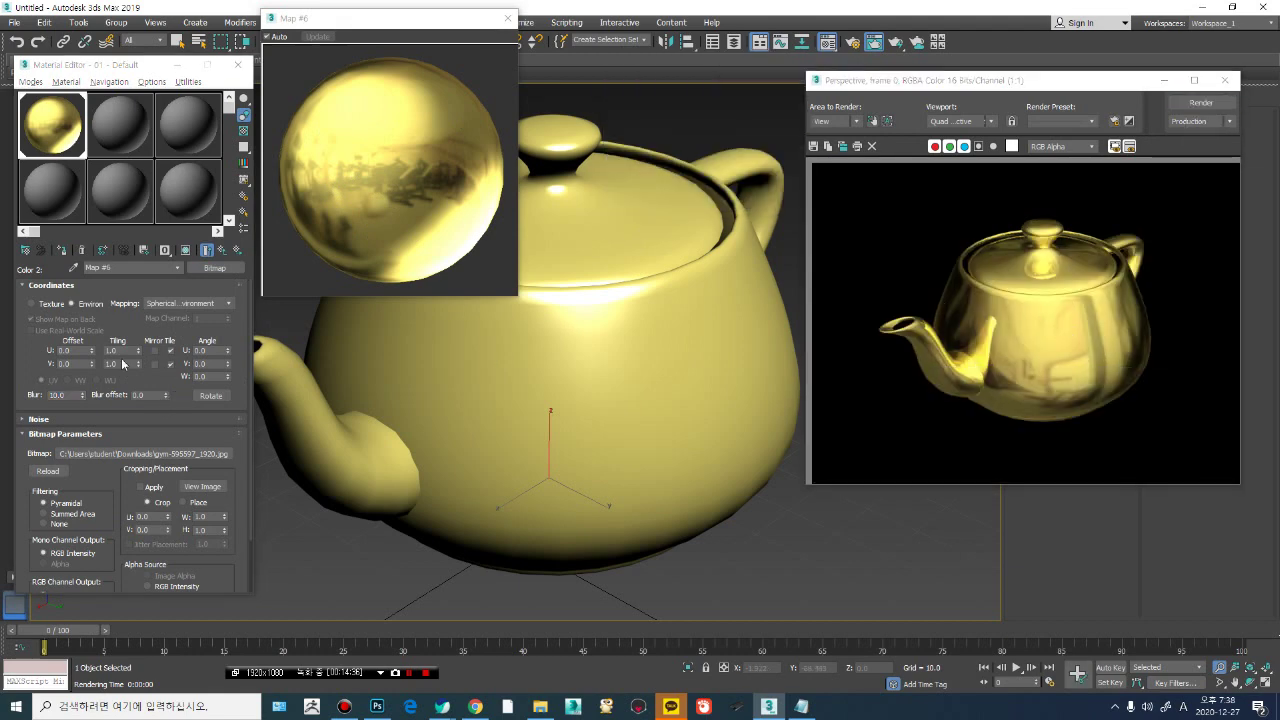
pyautogui.doubleClick(77, 395)
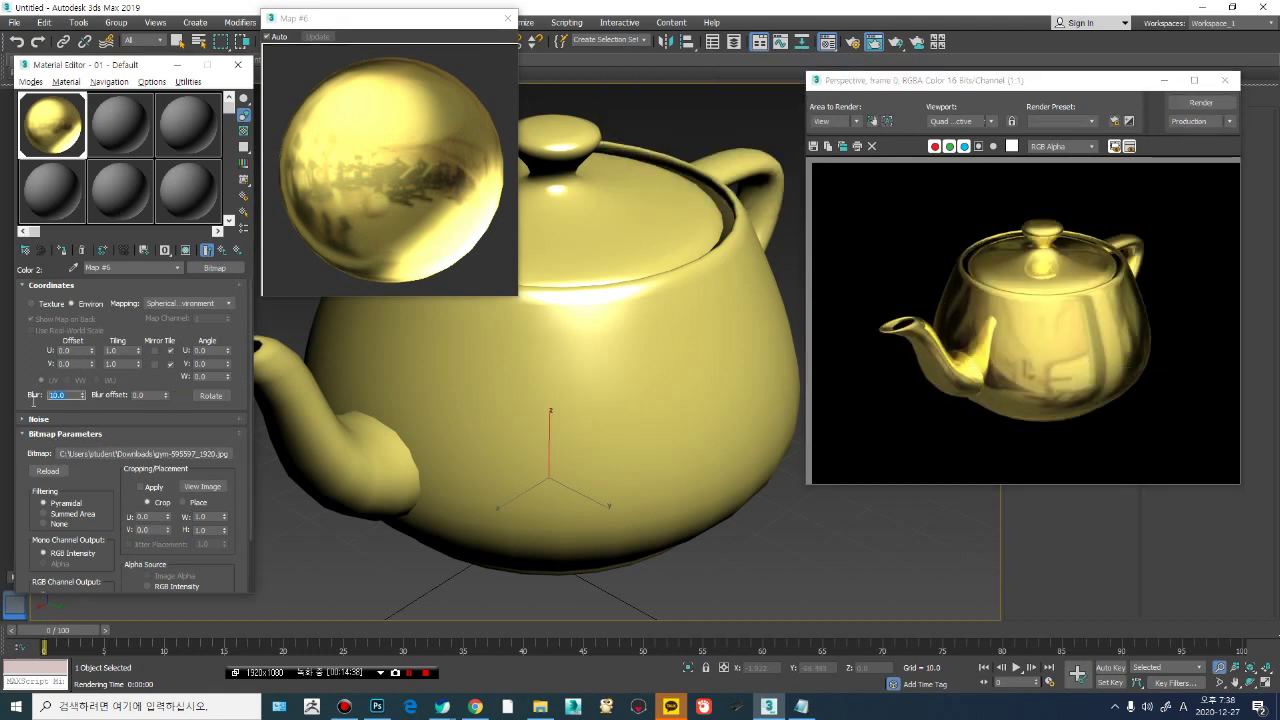
pyautogui.write('5.0')
pyautogui.press('Return')
pyautogui.click(1205, 102)
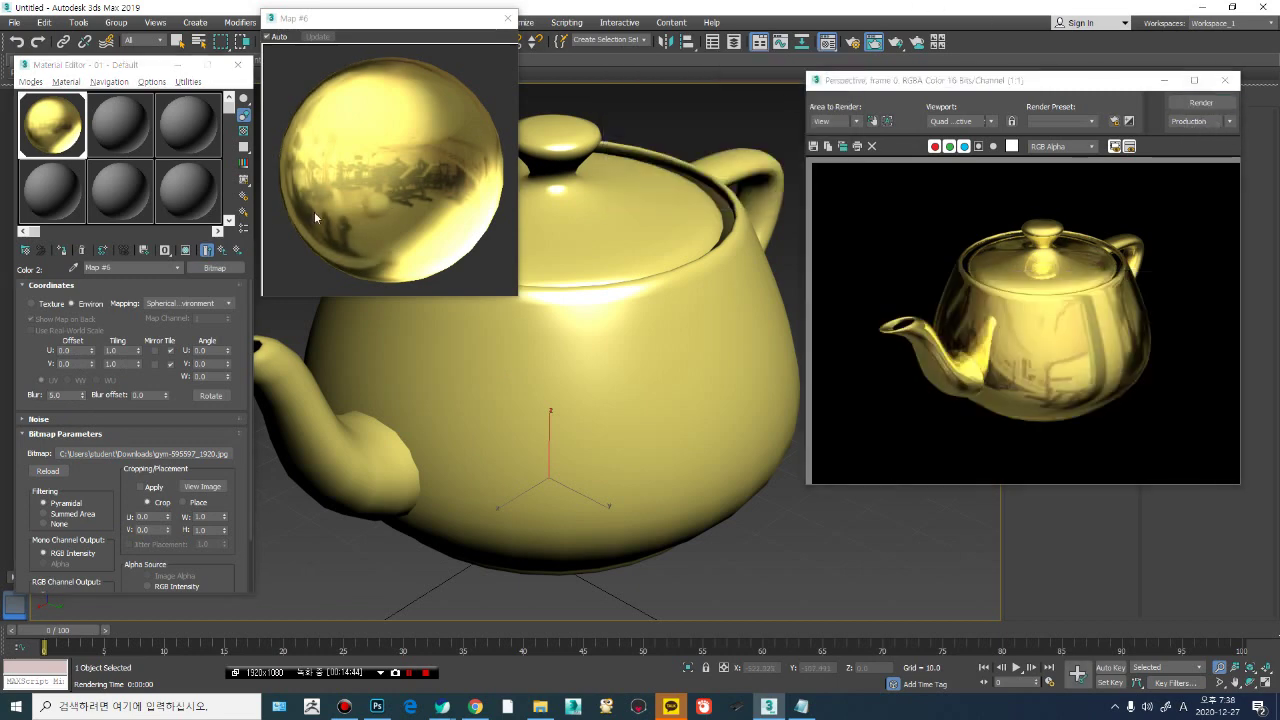
# Step: Go back up to the Mix map and reposition the map preview, Material Editor and rendered frame windows
pyautogui.click(220, 252)
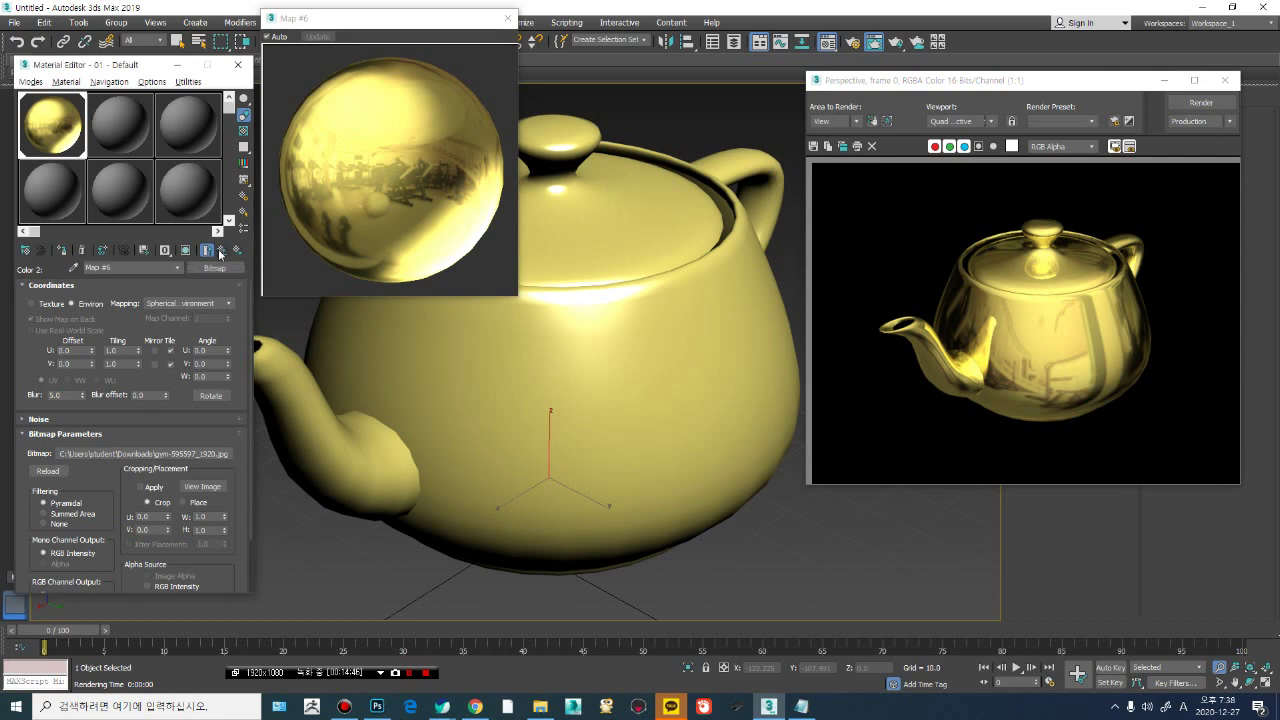
pyautogui.click(220, 251)
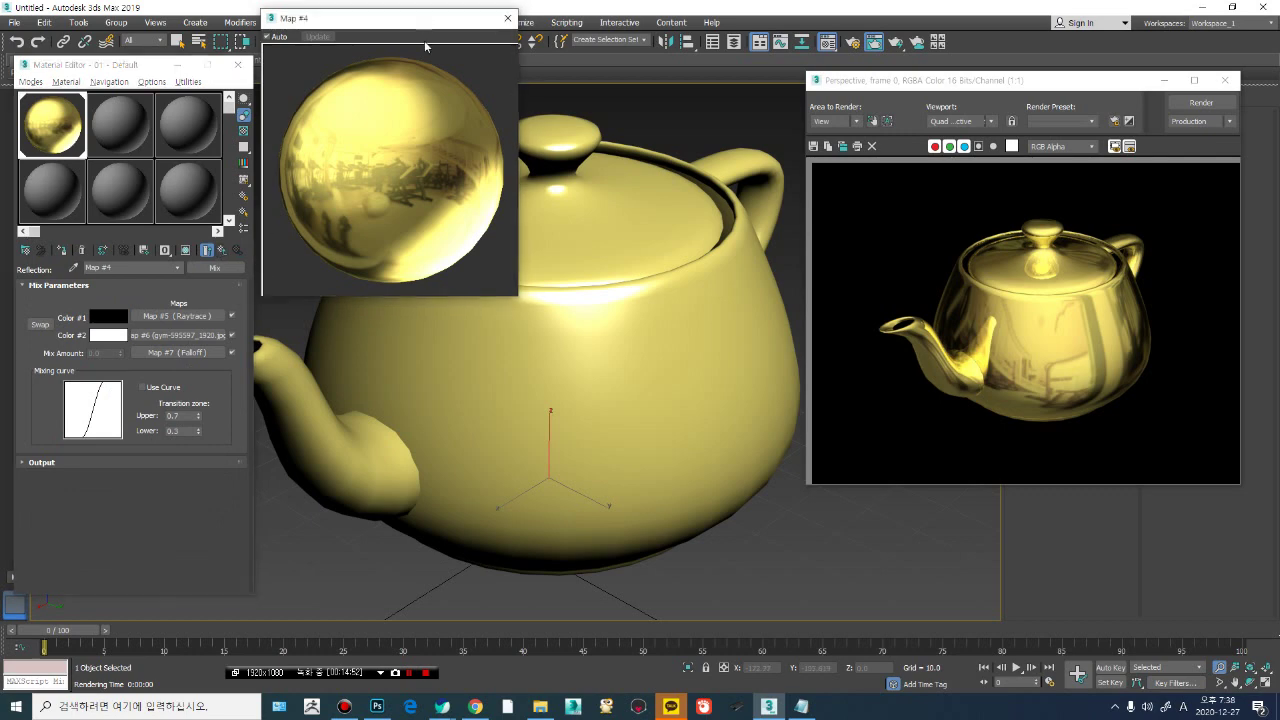
pyautogui.moveTo(424, 18); pyautogui.dragTo(423, 106)
pyautogui.moveTo(145, 69); pyautogui.dragTo(136, 77)
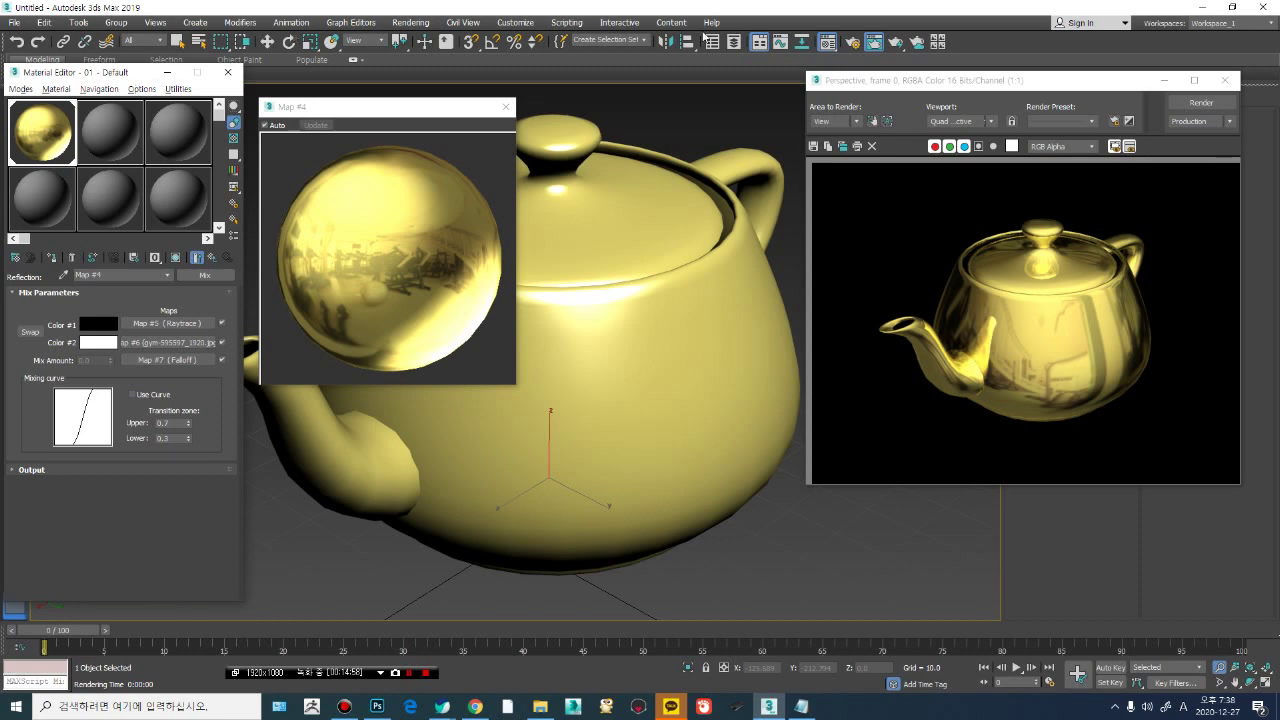
pyautogui.moveTo(966, 81); pyautogui.dragTo(949, 82)
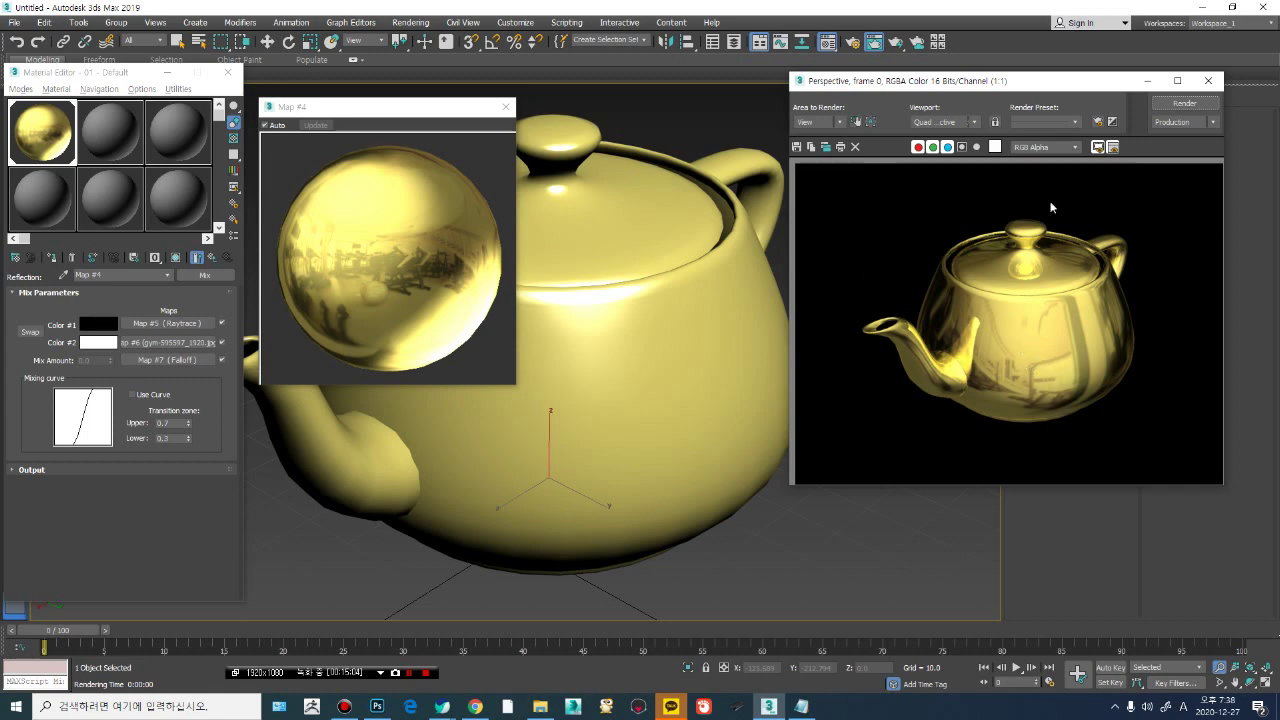
# Step: Enable Gamma/LUT Correction in the Gamma and LUT preferences and apply it
pyautogui.click(510, 28)
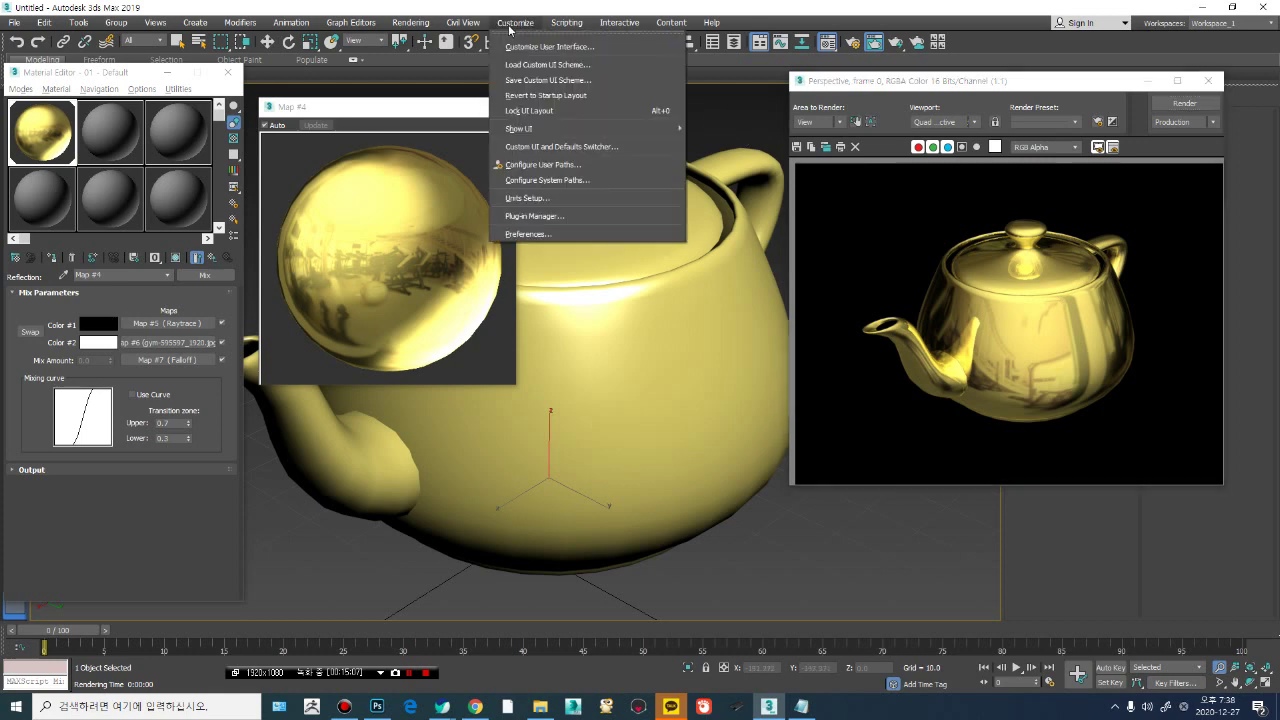
pyautogui.click(520, 234)
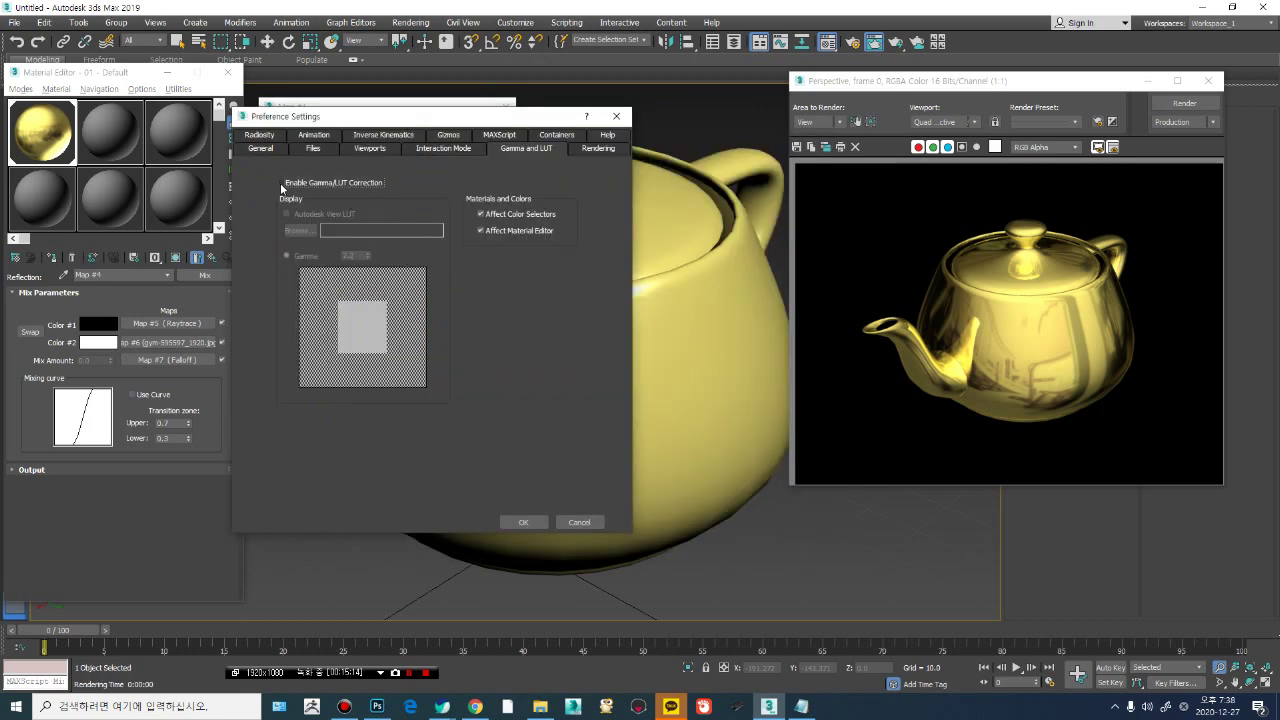
pyautogui.click(281, 183)
pyautogui.click(281, 183)
pyautogui.click(281, 183)
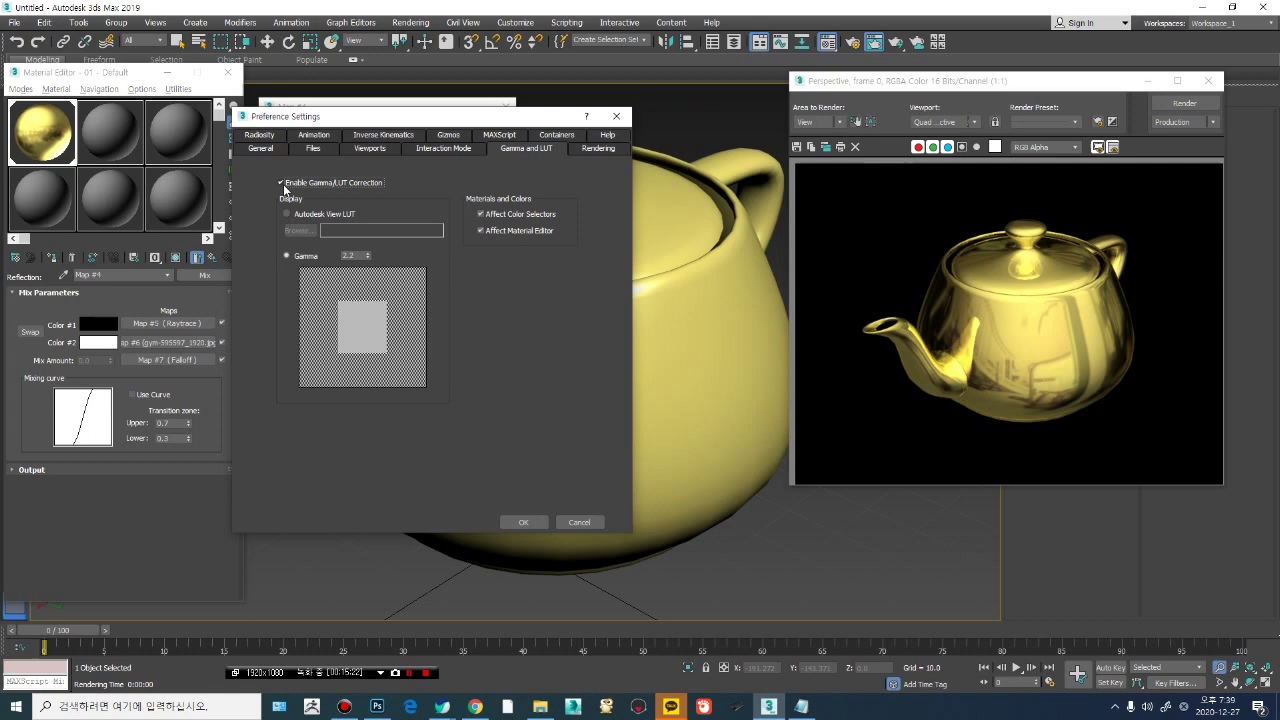
pyautogui.click(526, 522)
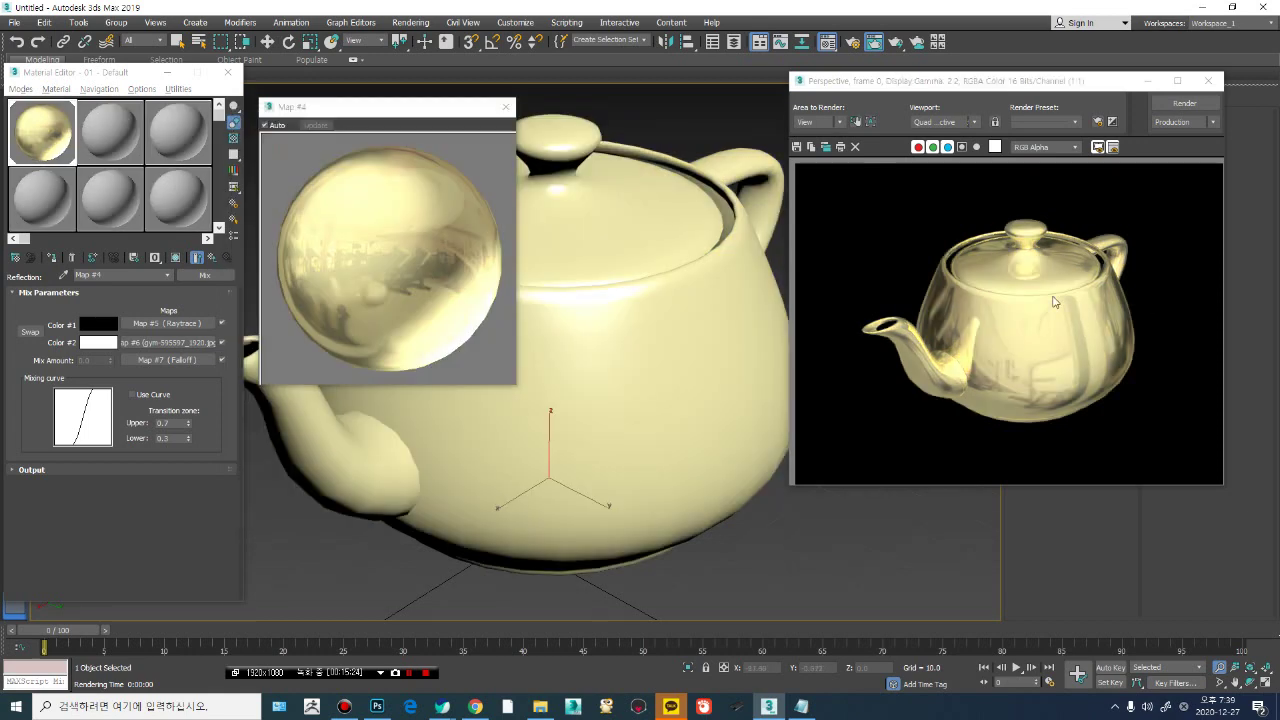
# Step: Disable Gamma/LUT Correction in the preferences and render the teapot
pyautogui.click(518, 23)
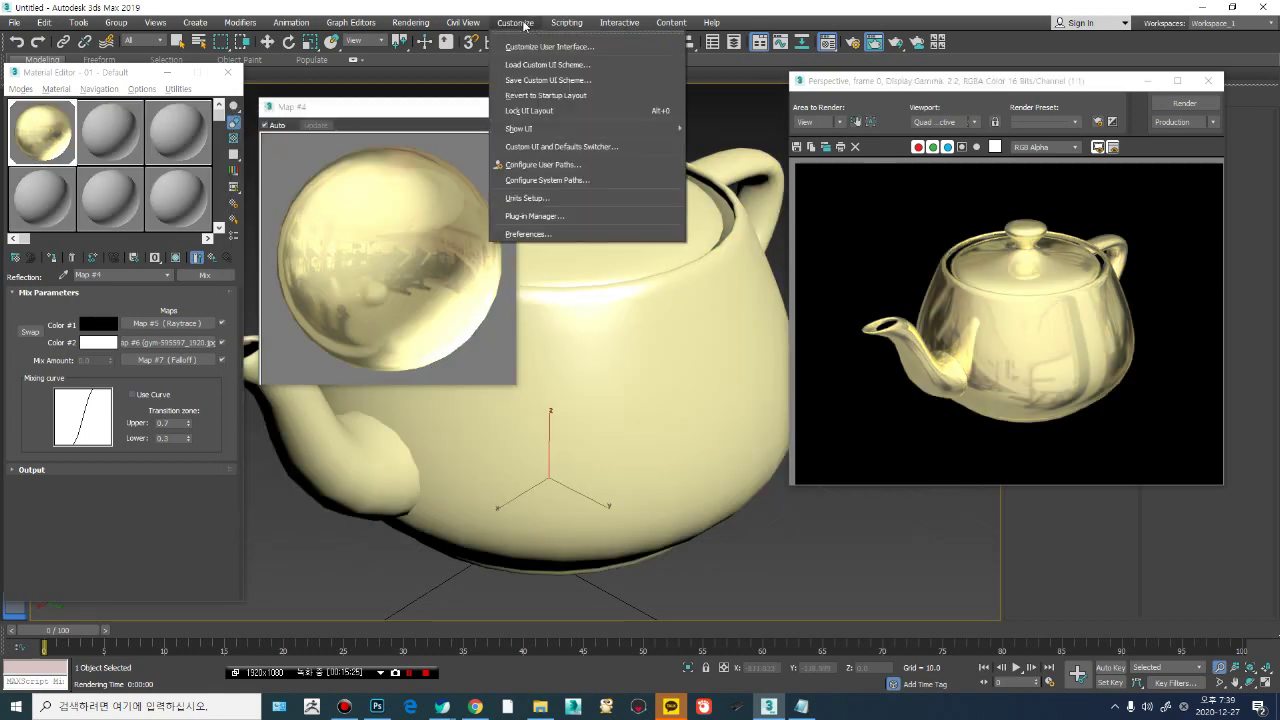
pyautogui.click(523, 234)
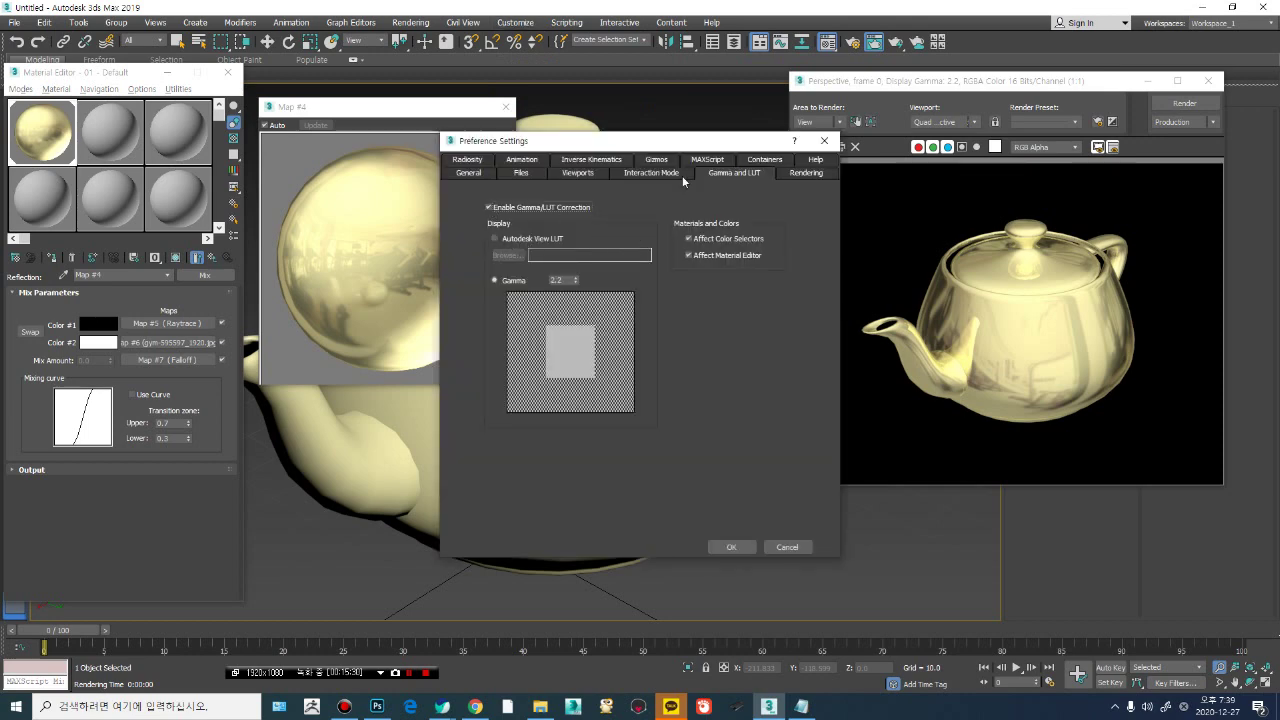
pyautogui.click(729, 547)
pyautogui.click(1166, 112)
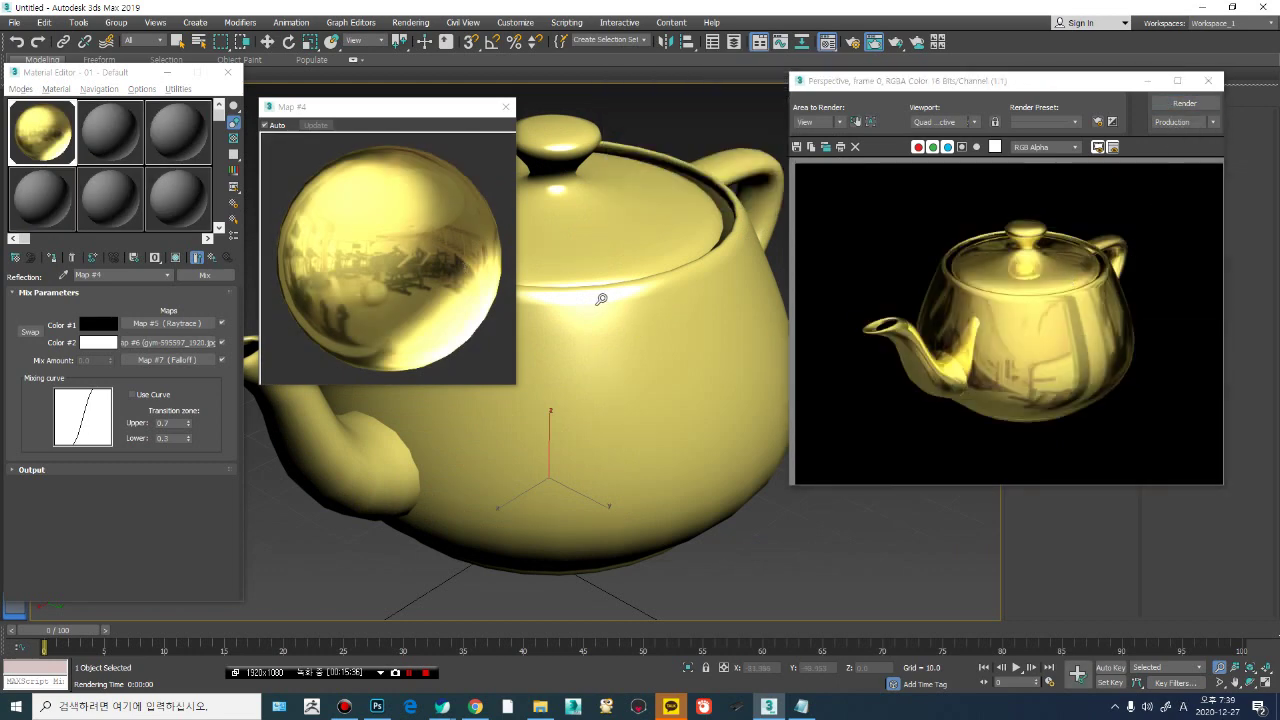
# Step: Orbit the perspective view slightly around the teapot and close the rendered frame window
pyautogui.keyDown('alt'); pyautogui.moveTo(591, 294); pyautogui.dragTo(623, 291, button='middle'); pyautogui.keyUp('alt')
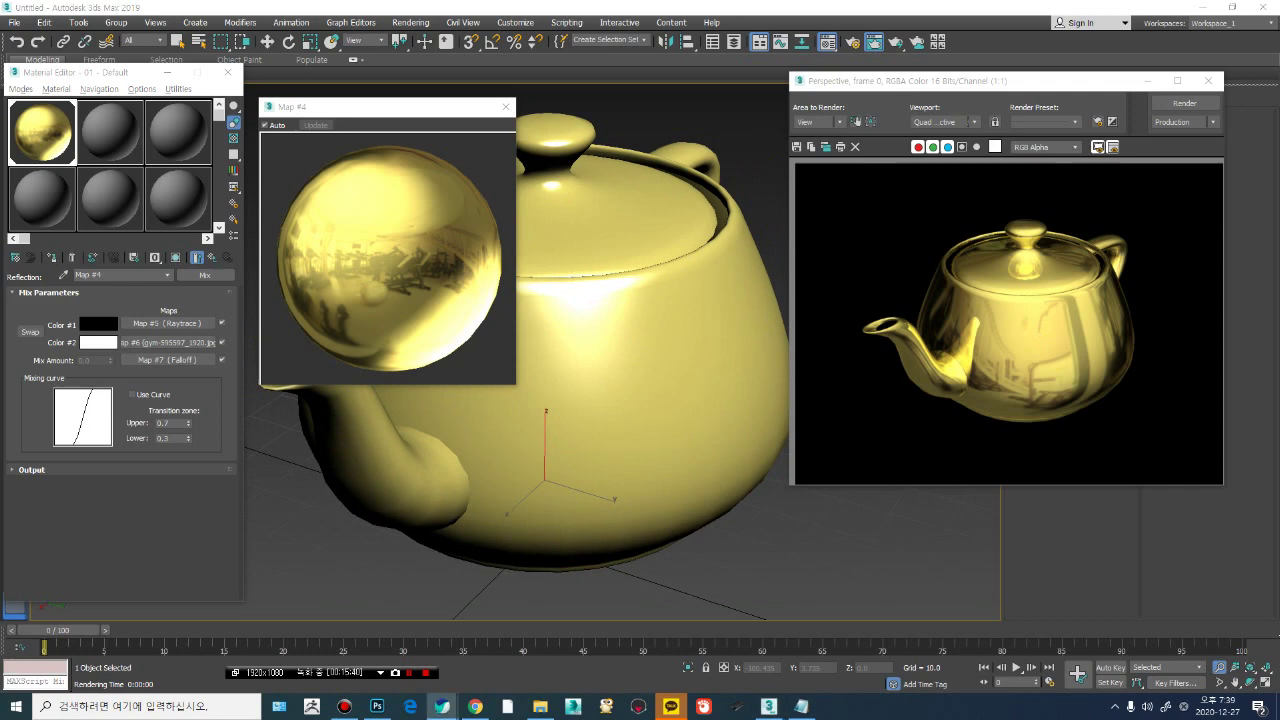
pyautogui.moveTo(663, 291)
pyautogui.keyDown('alt'); pyautogui.mouseDown(button='middle')
pyautogui.moveTo(597, 300)
pyautogui.moveTo(703, 298)
pyautogui.moveTo(645, 294)
pyautogui.mouseUp(button='middle'); pyautogui.keyUp('alt')
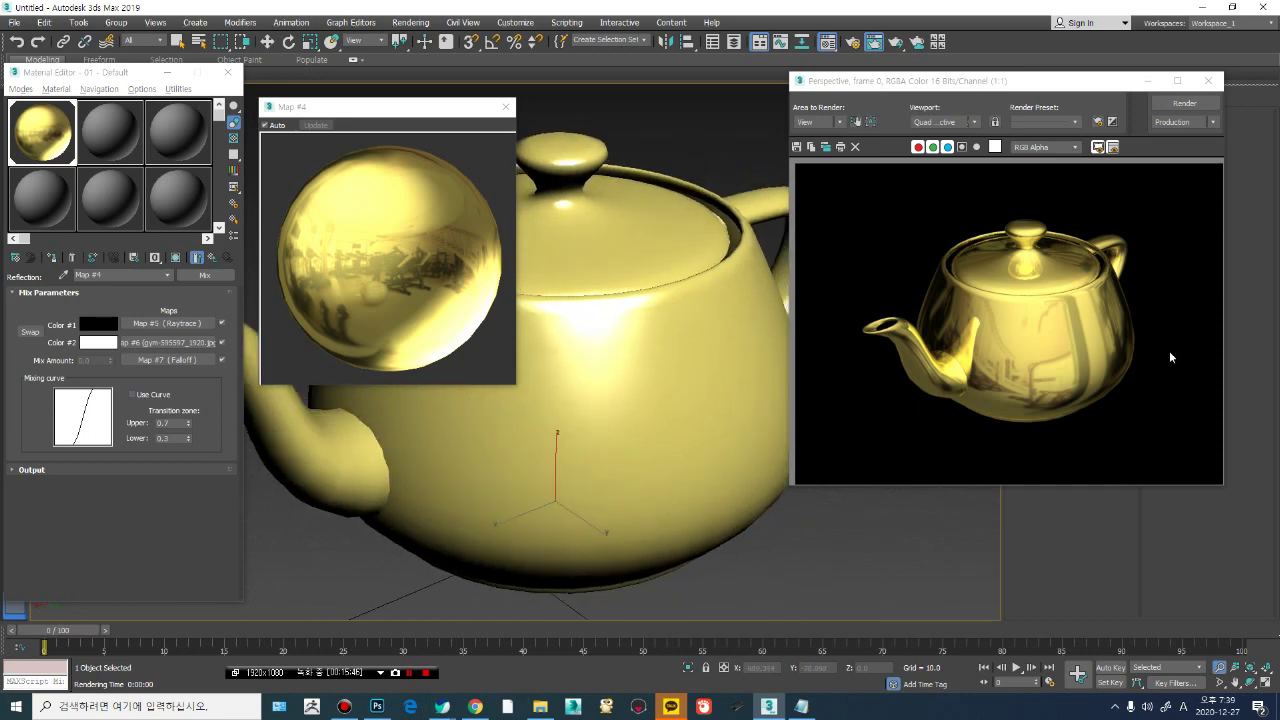
pyautogui.moveTo(993, 84); pyautogui.dragTo(789, 110)
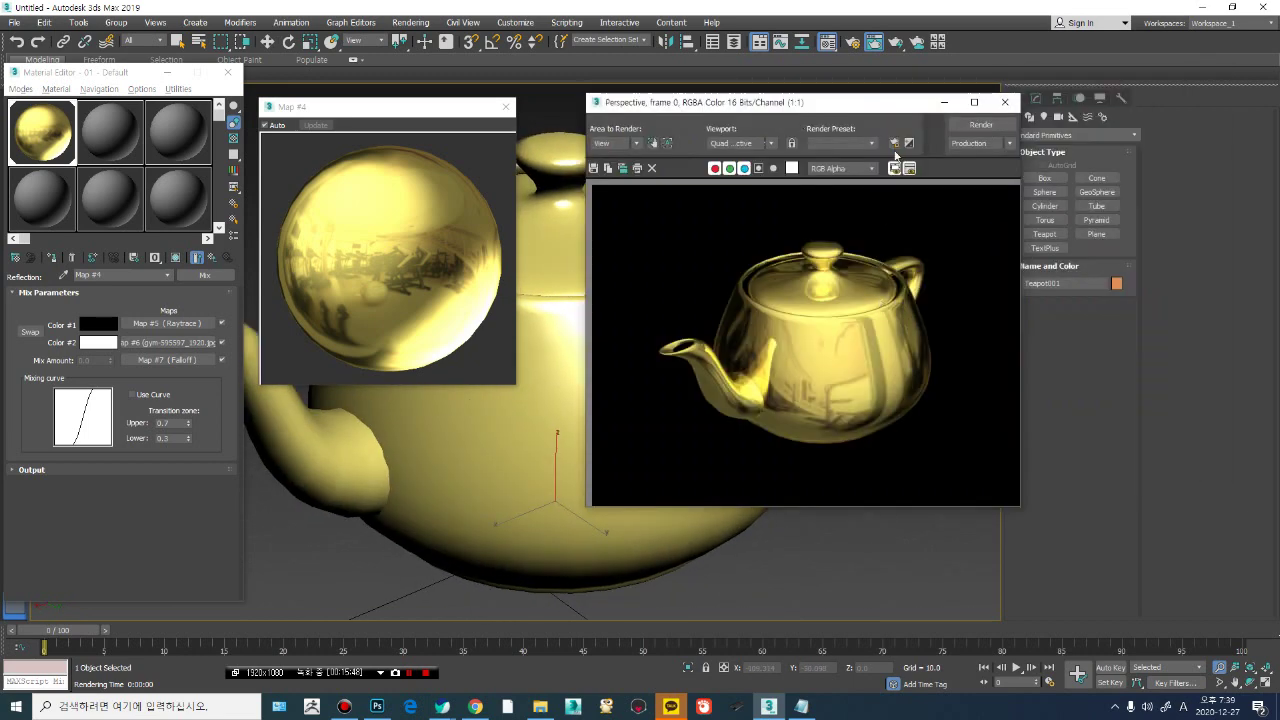
pyautogui.moveTo(873, 111); pyautogui.dragTo(1016, 114)
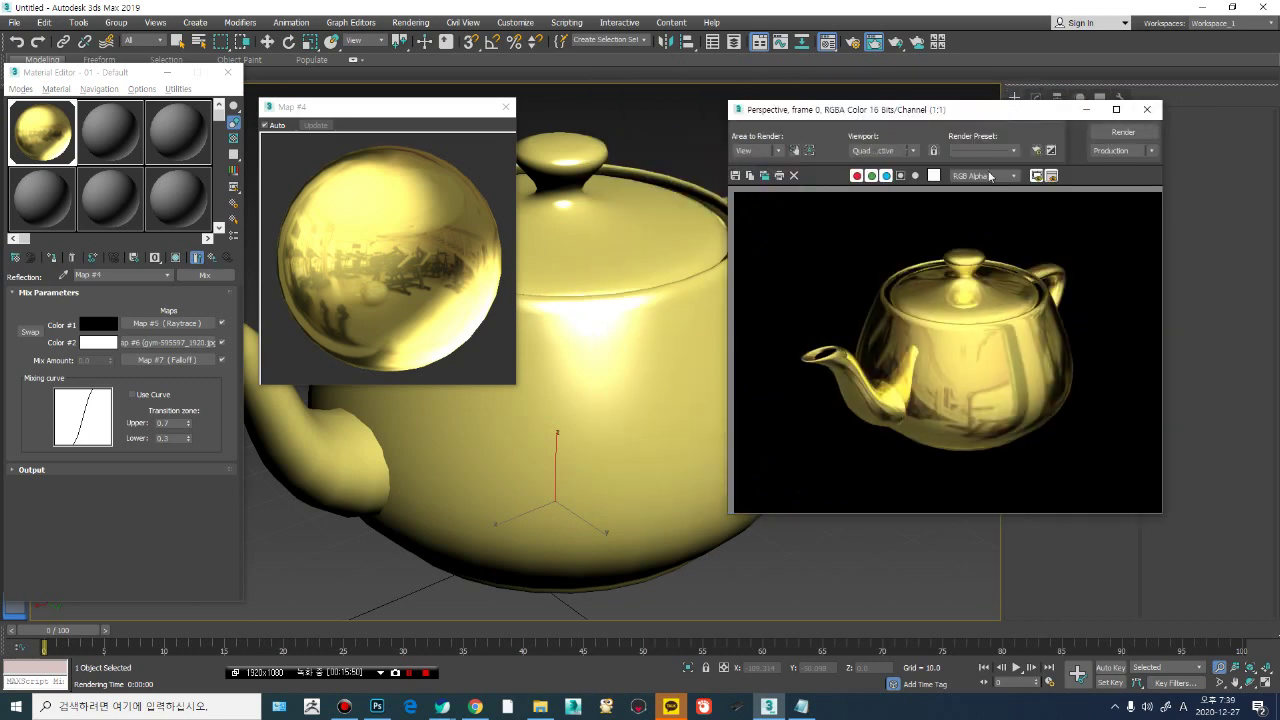
pyautogui.click(1147, 112)
pyautogui.click(1146, 112)
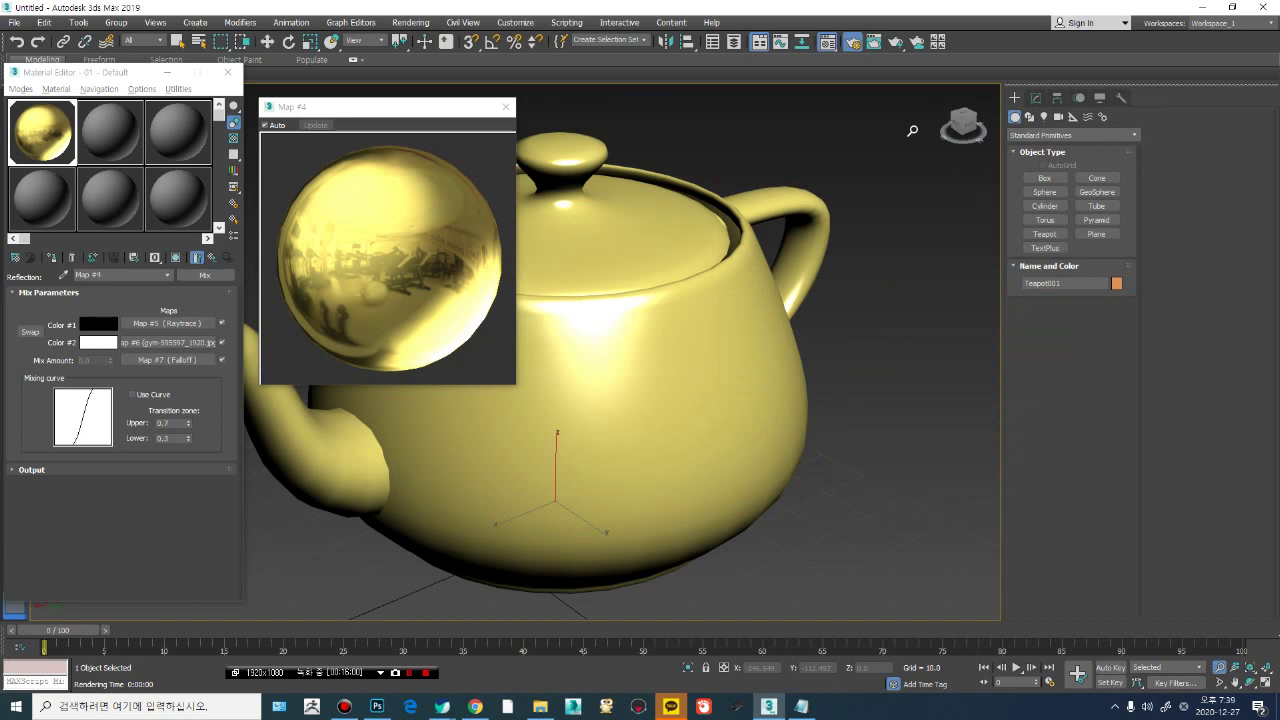
# Step: Set the render output size to 800x600, render the teapot, and close the map preview and Render Setup windows
pyautogui.press('F10')
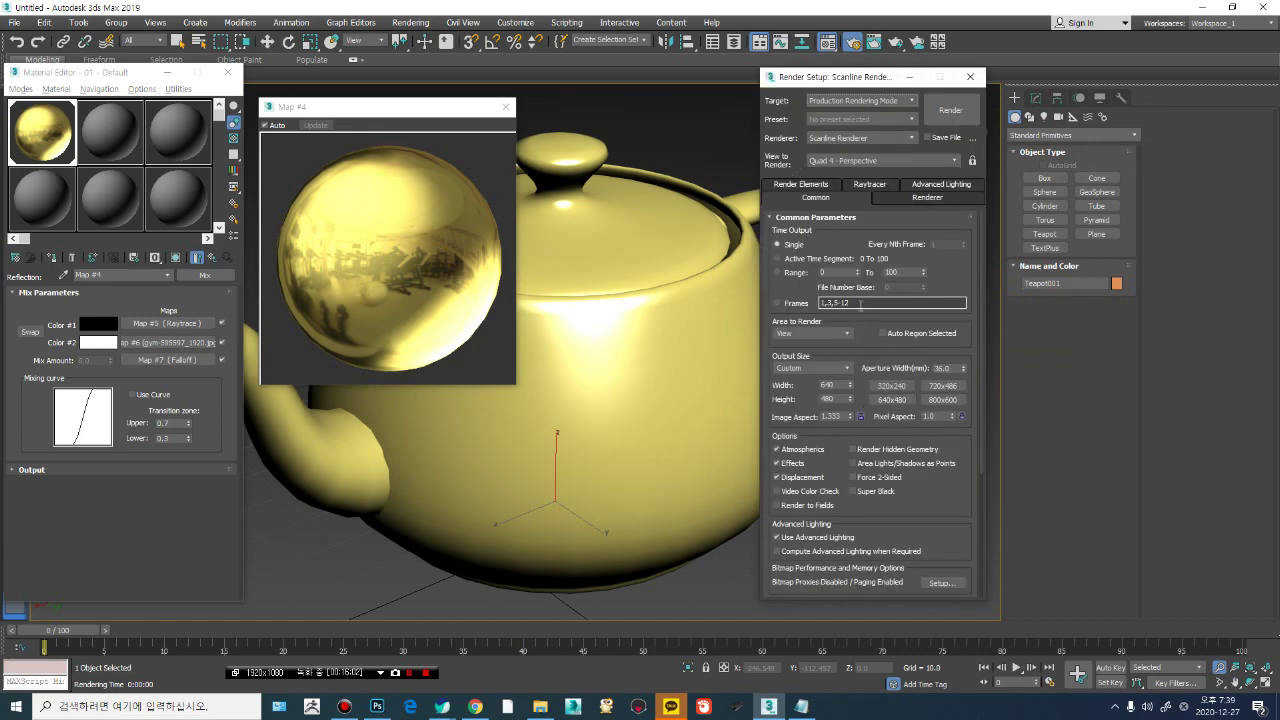
pyautogui.click(942, 399)
pyautogui.click(950, 110)
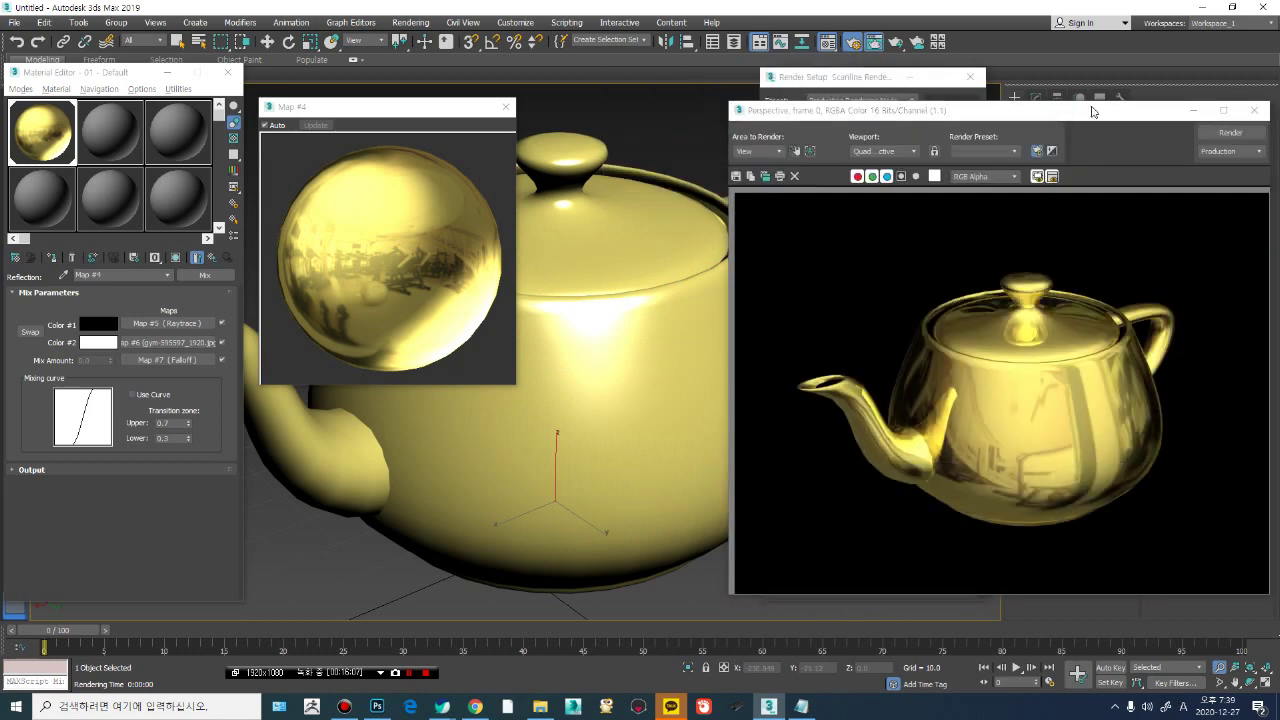
pyautogui.click(506, 106)
pyautogui.click(975, 95)
pyautogui.click(970, 76)
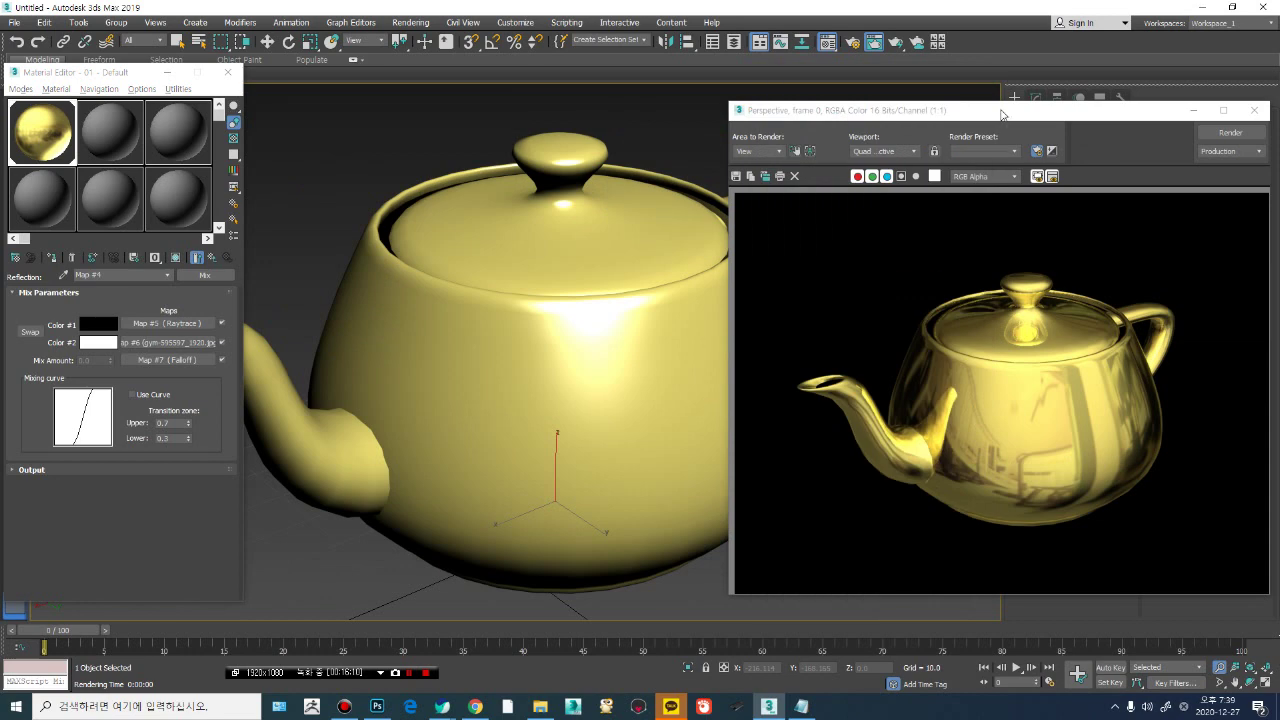
# Step: Zoom the perspective view out so the whole teapot and its grid are in view, and render it
pyautogui.moveTo(990, 110); pyautogui.dragTo(468, 550)
pyautogui.scroll(-5, 605, 405)
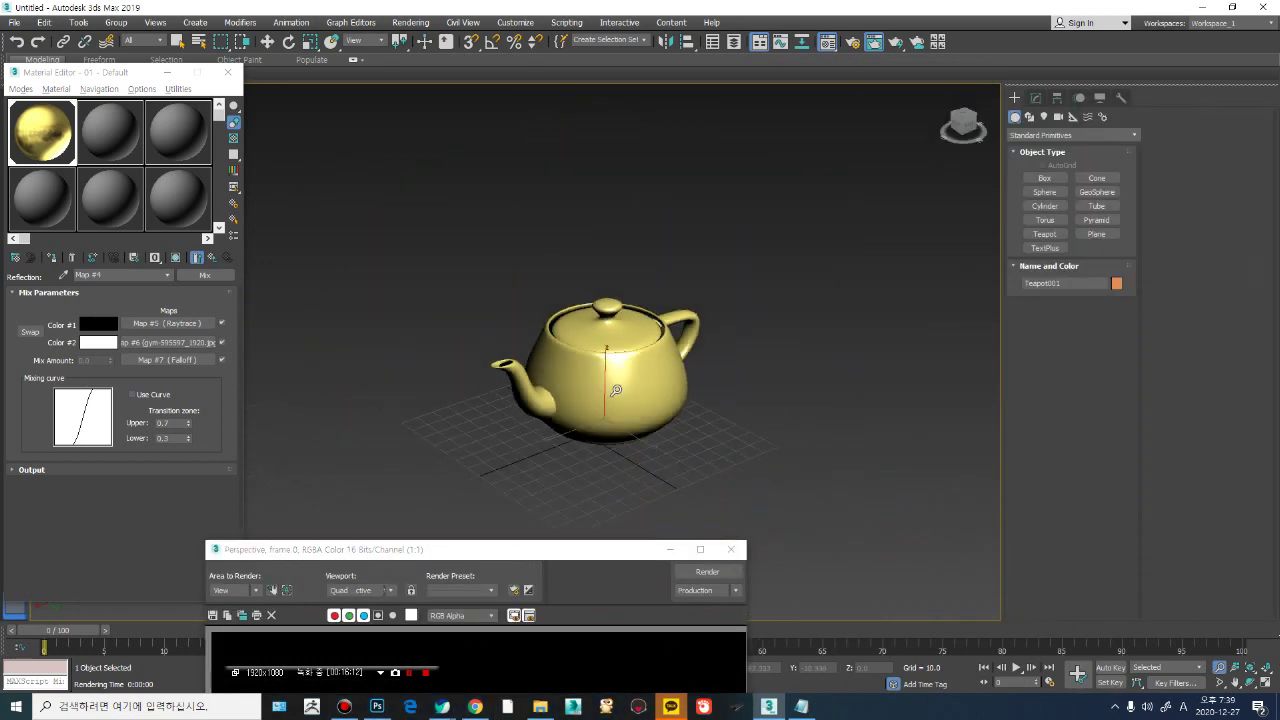
pyautogui.scroll(6, 606, 385)
pyautogui.moveTo(1037, 187); pyautogui.dragTo(1089, 89)
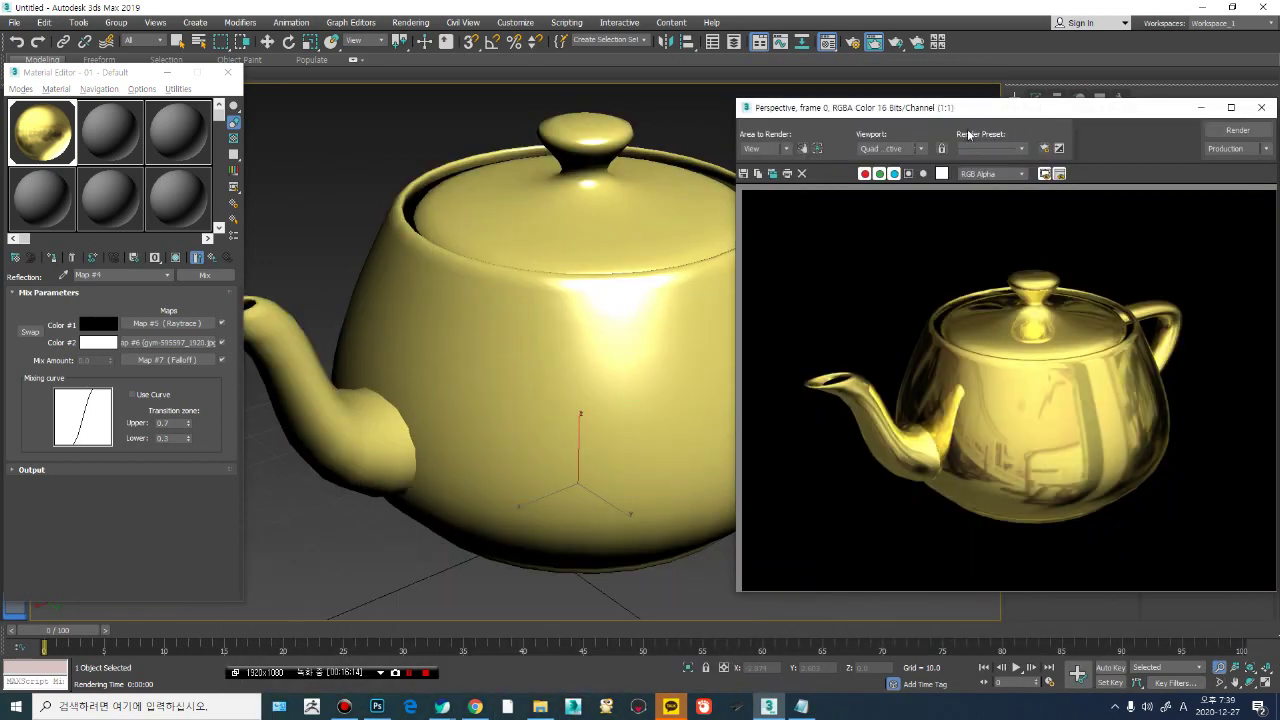
pyautogui.scroll(-4, 609, 240)
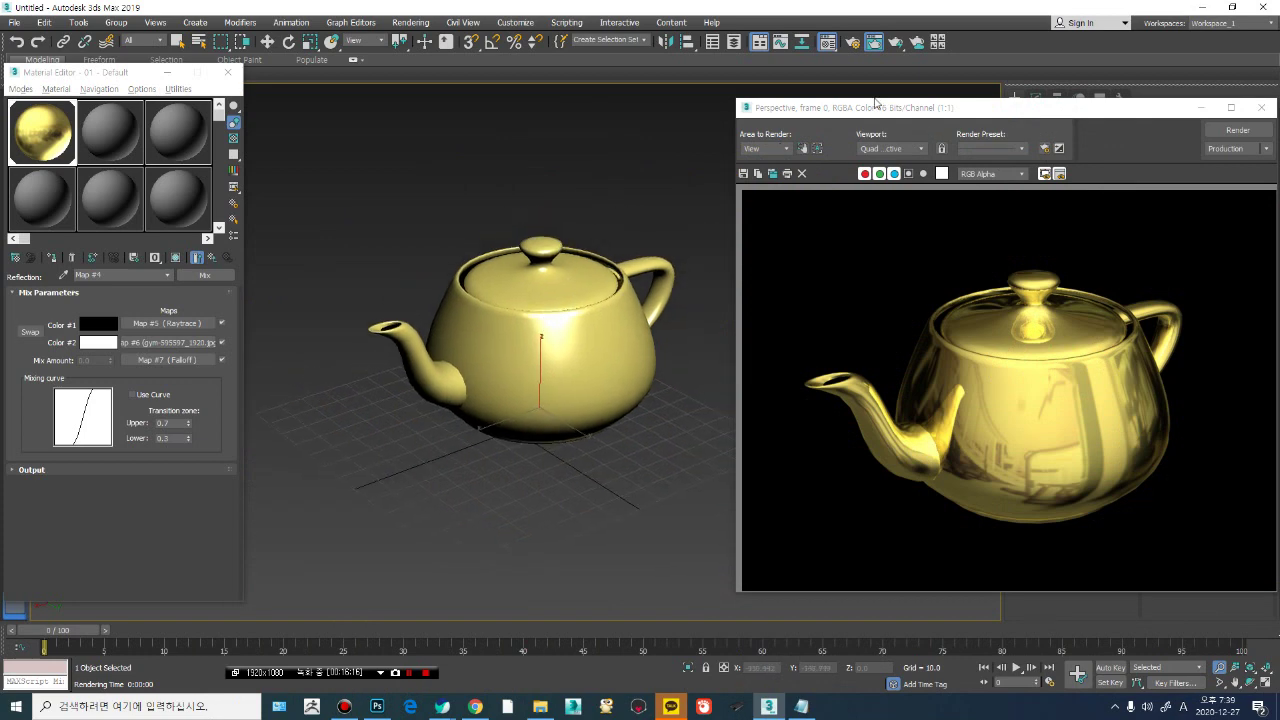
pyautogui.moveTo(528, 301); pyautogui.dragTo(514, 293, button='middle')
pyautogui.click(1220, 132)
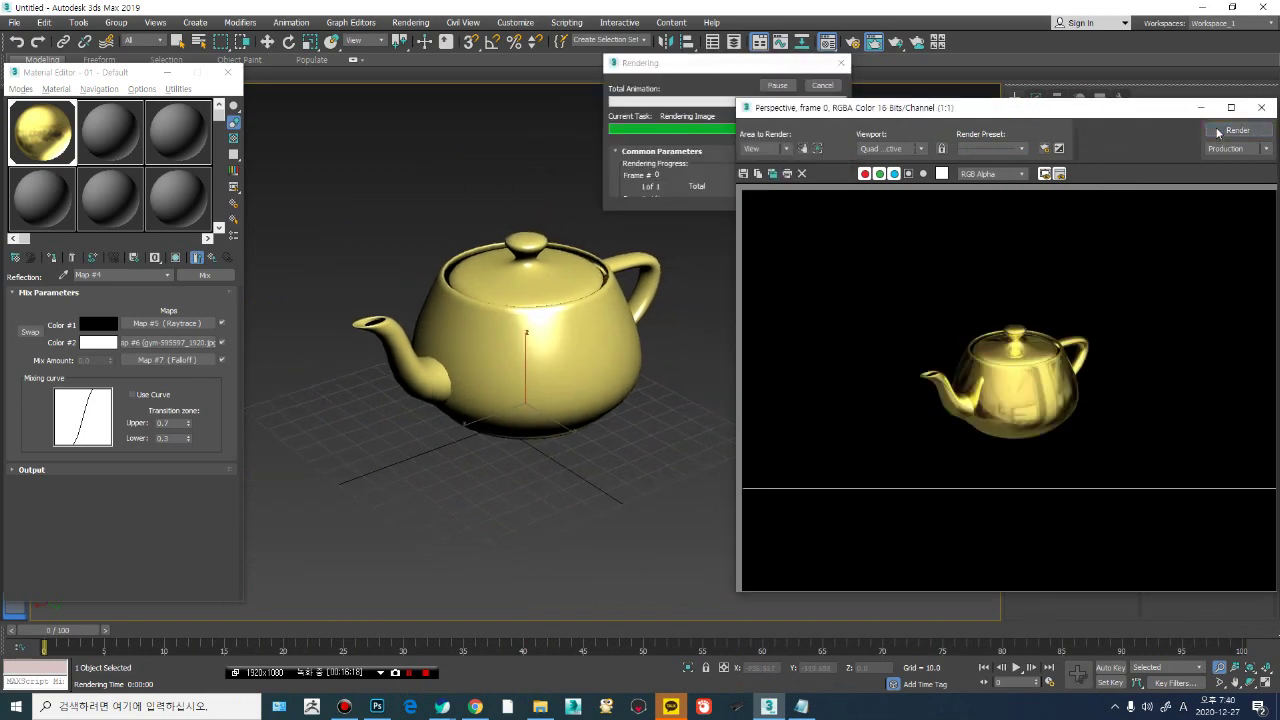
# Step: Minimize the Material Editor, reposition the rendered frame window beside the teapot, and render again
pyautogui.scroll(3, 546, 308)
pyautogui.moveTo(546, 308); pyautogui.dragTo(593, 289, button='middle')
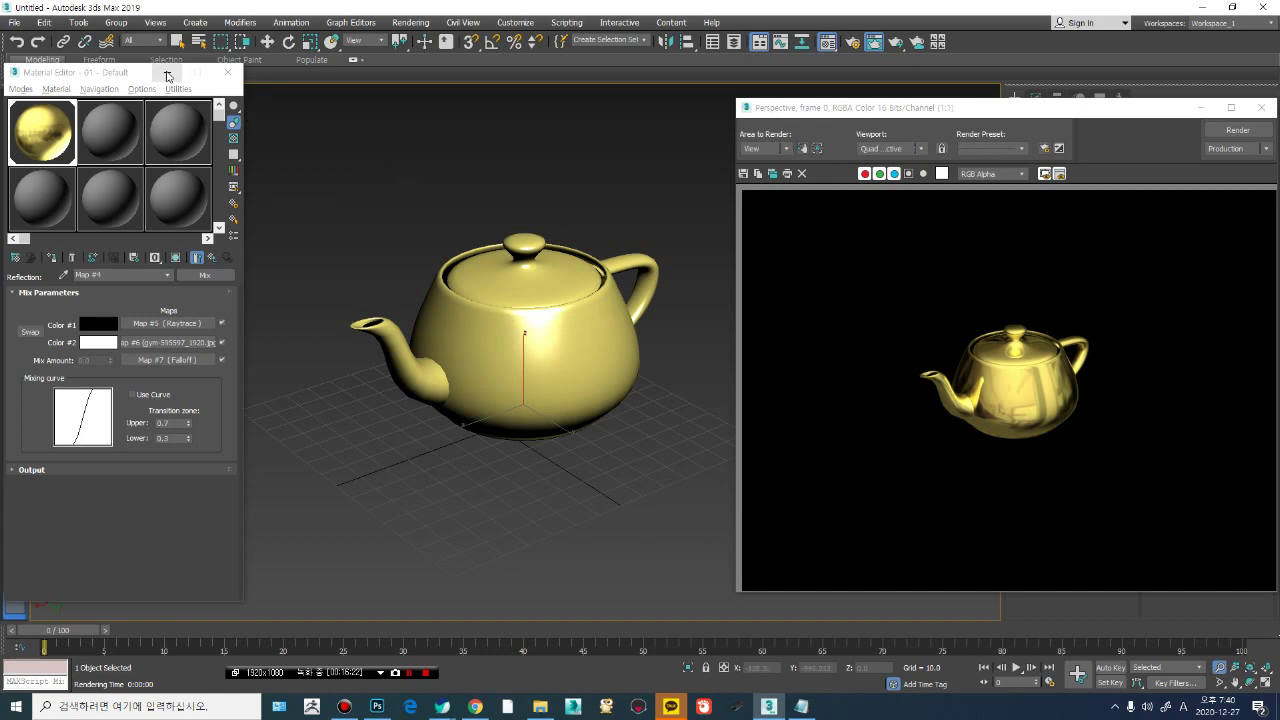
pyautogui.click(228, 72)
pyautogui.moveTo(1128, 108); pyautogui.dragTo(1038, 574)
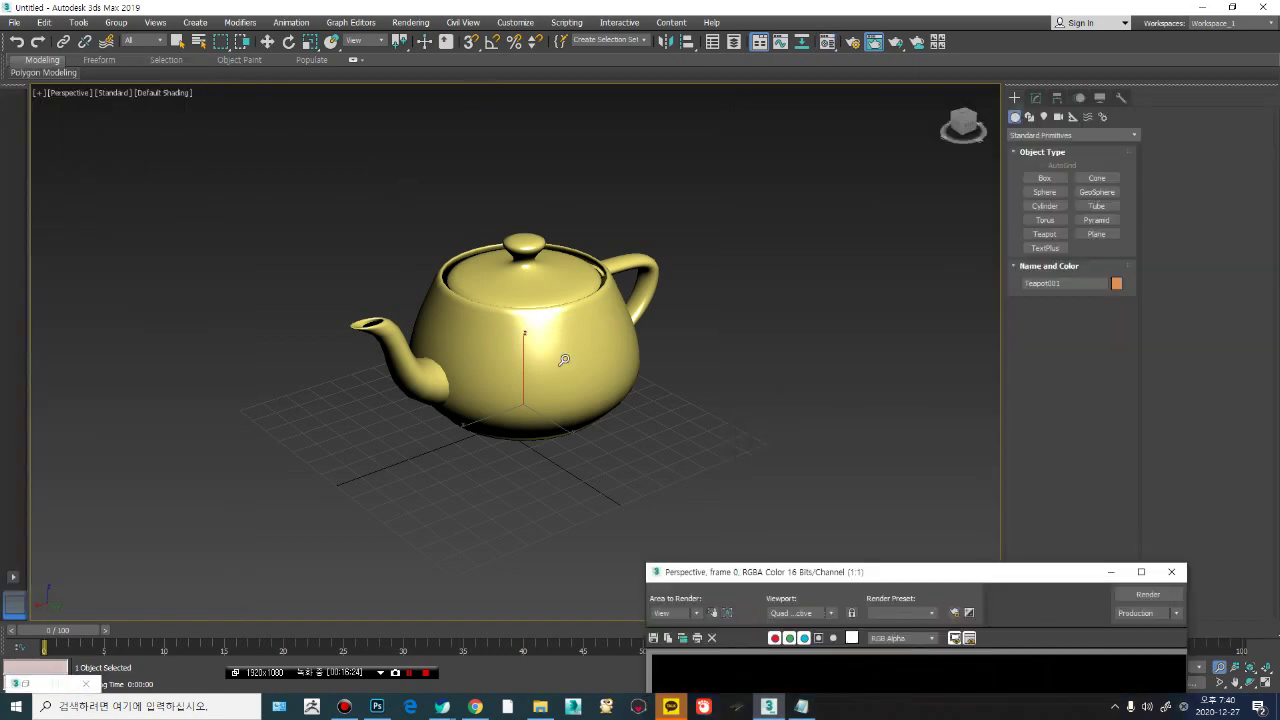
pyautogui.moveTo(830, 572); pyautogui.dragTo(898, 92)
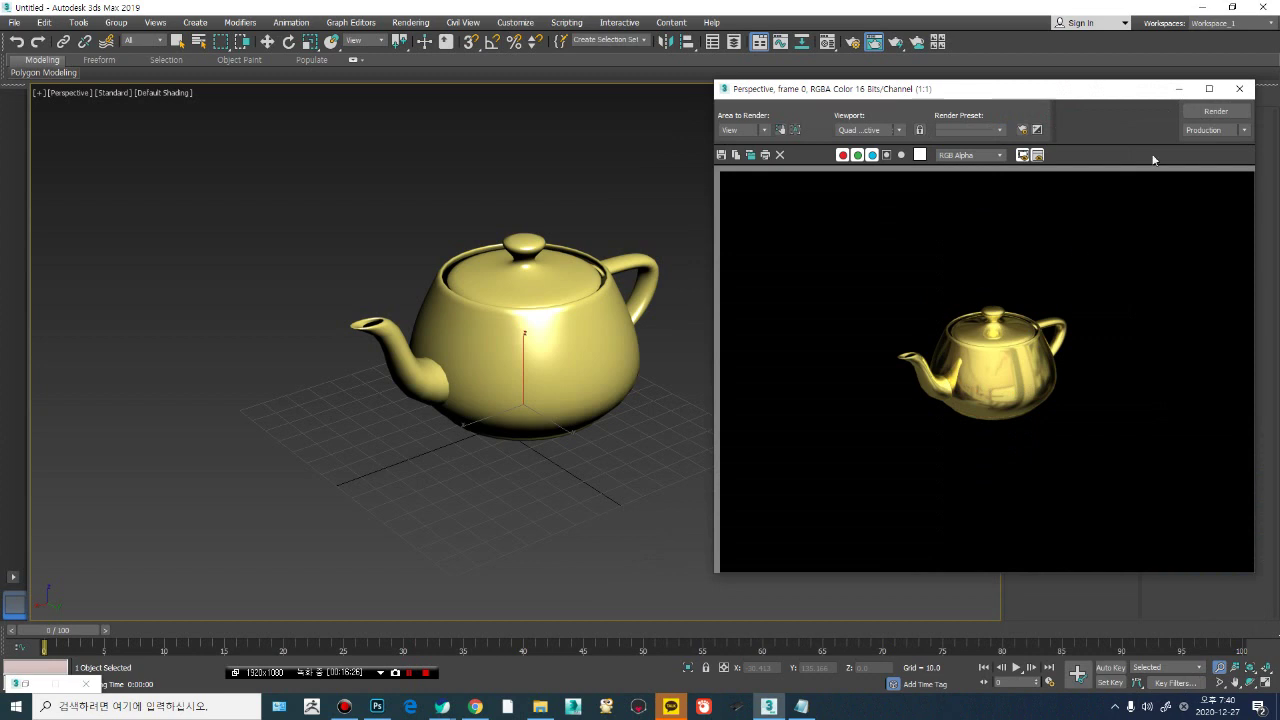
pyautogui.click(1214, 114)
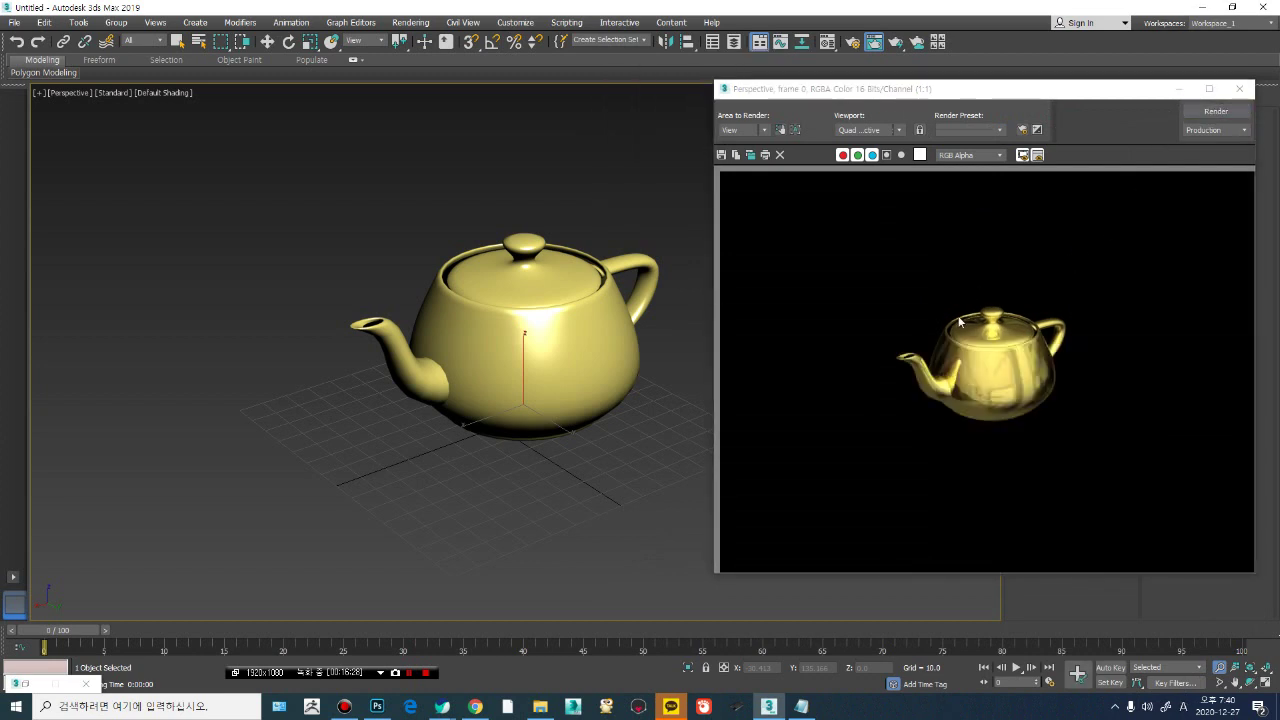
# Step: Turn on Show Safe Frames in Active View in the Viewport Configuration and check the framing by zooming
pyautogui.scroll(1, 539, 325)
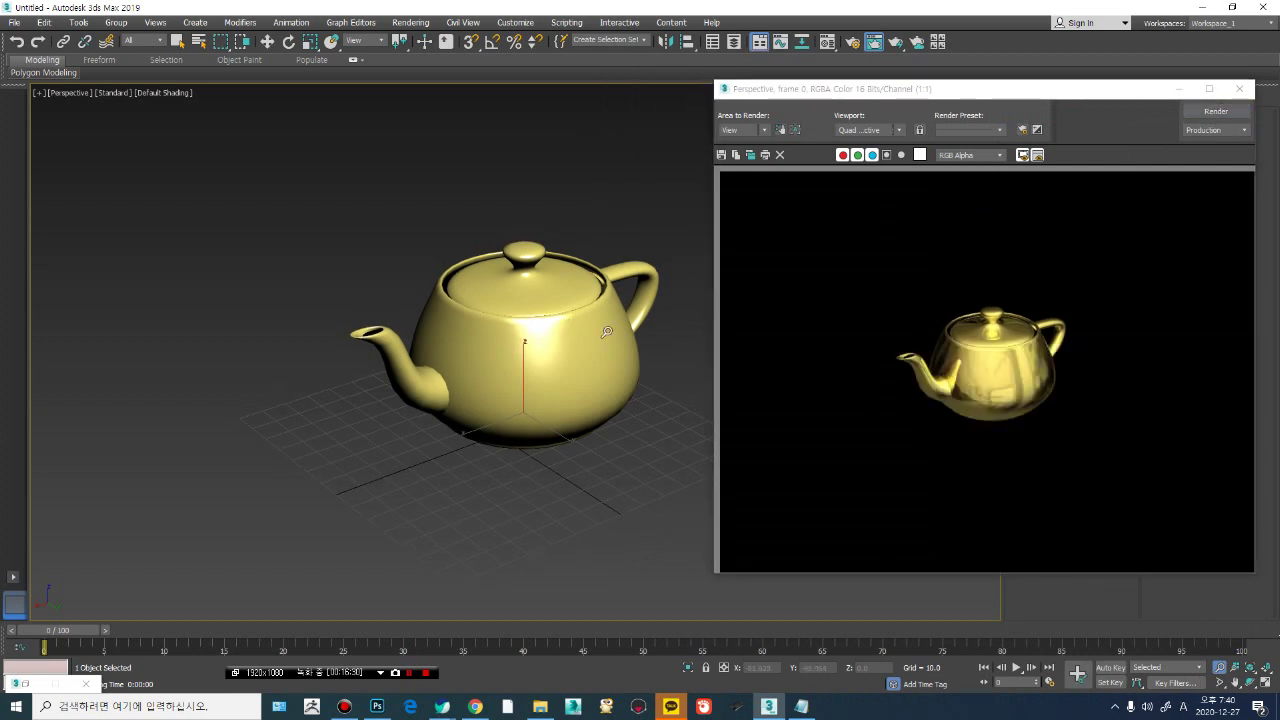
pyautogui.click(150, 23)
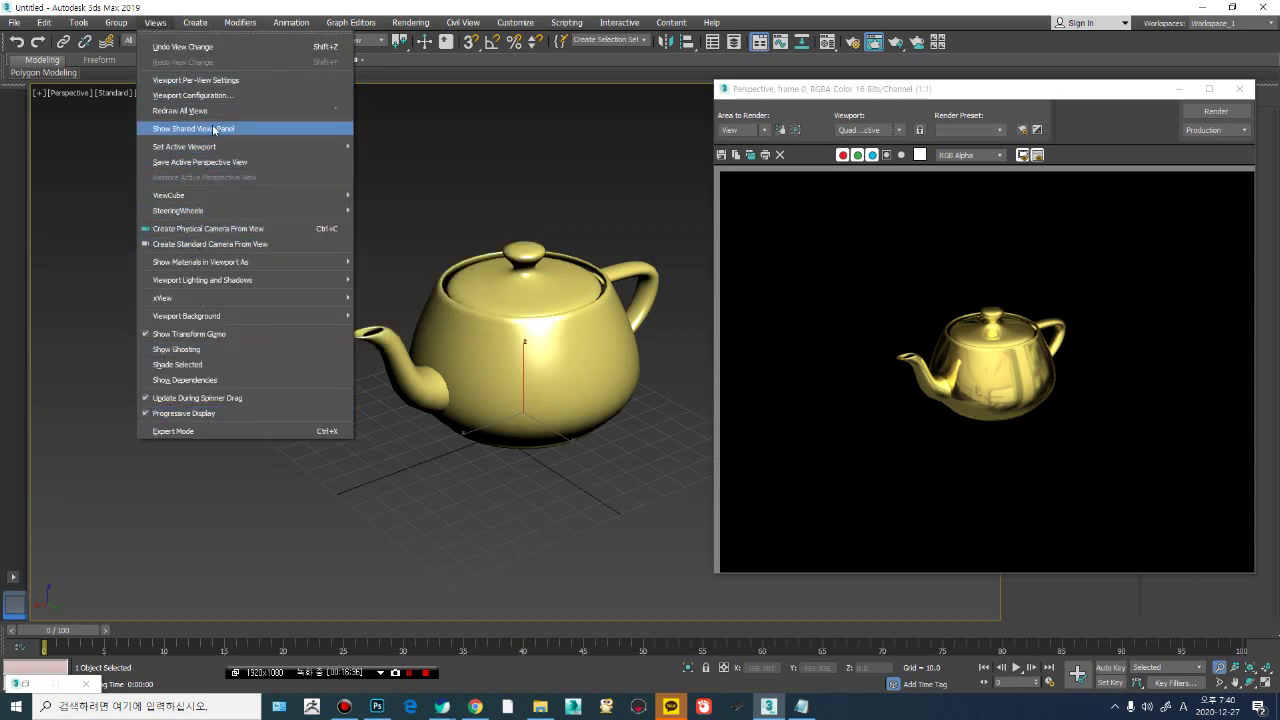
pyautogui.click(191, 95)
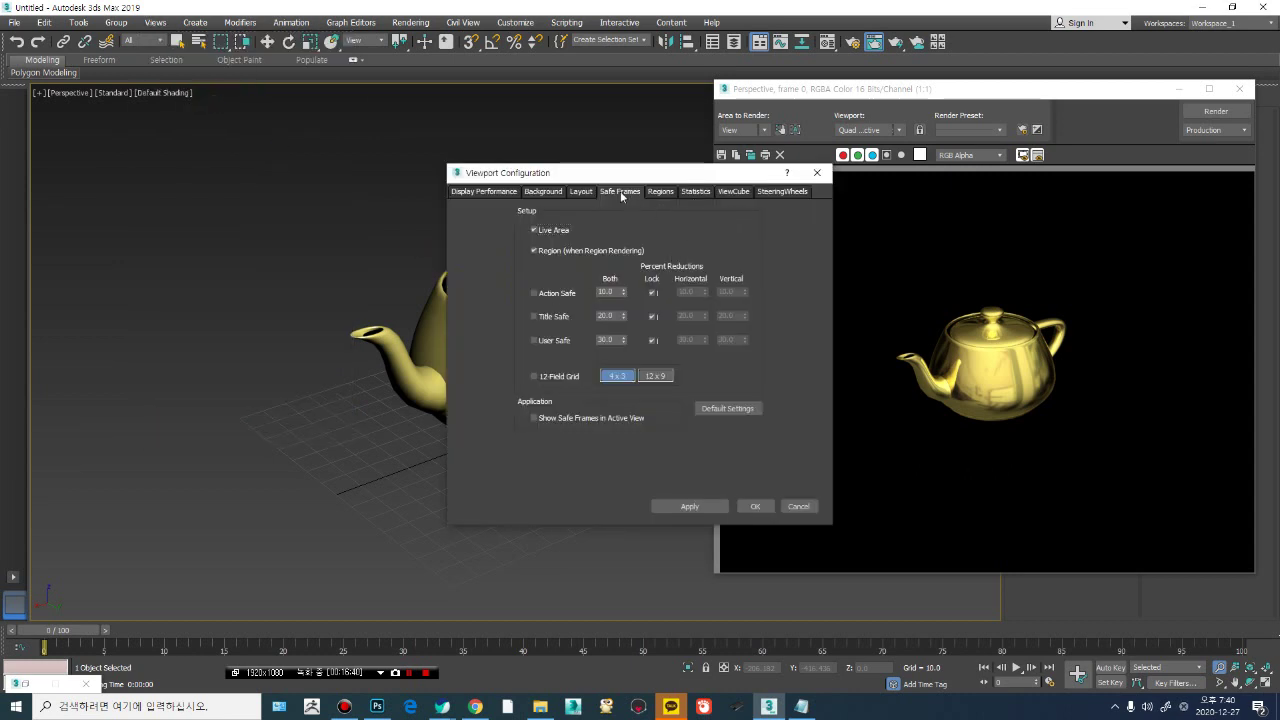
pyautogui.click(533, 418)
pyautogui.click(755, 506)
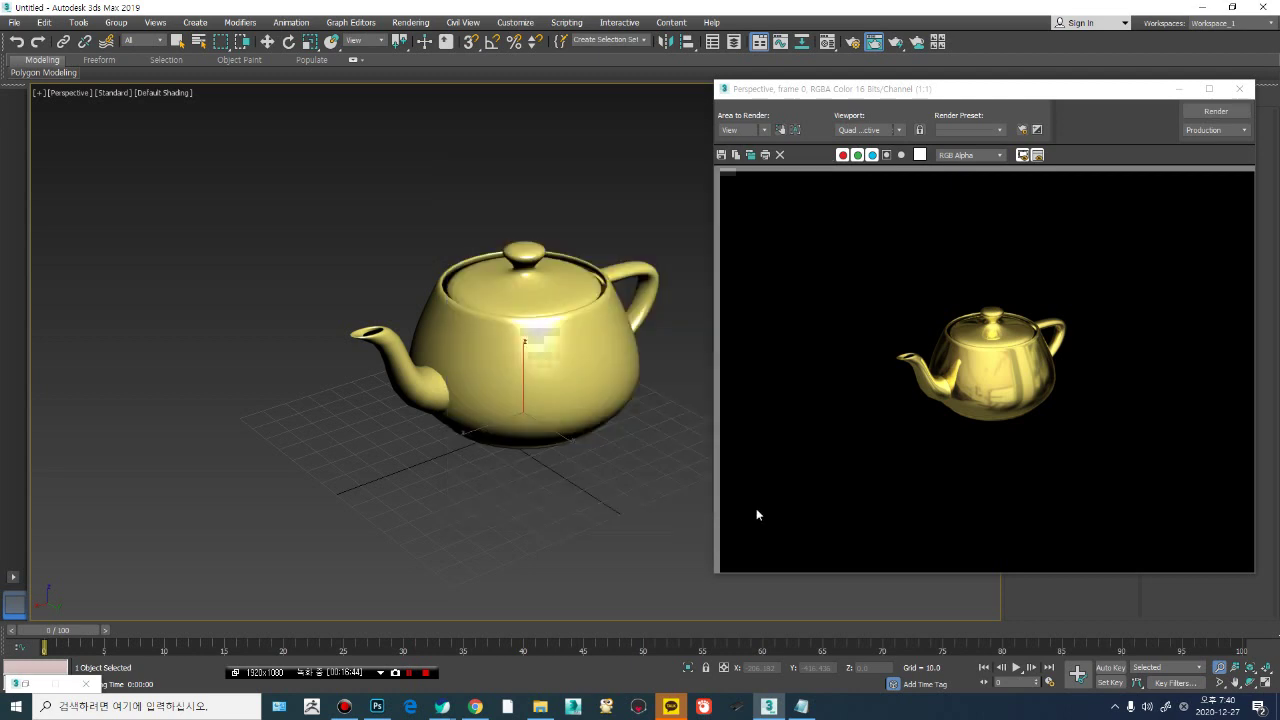
pyautogui.scroll(-3, 651, 463)
pyautogui.scroll(5, 498, 333)
pyautogui.scroll(5, 498, 333)
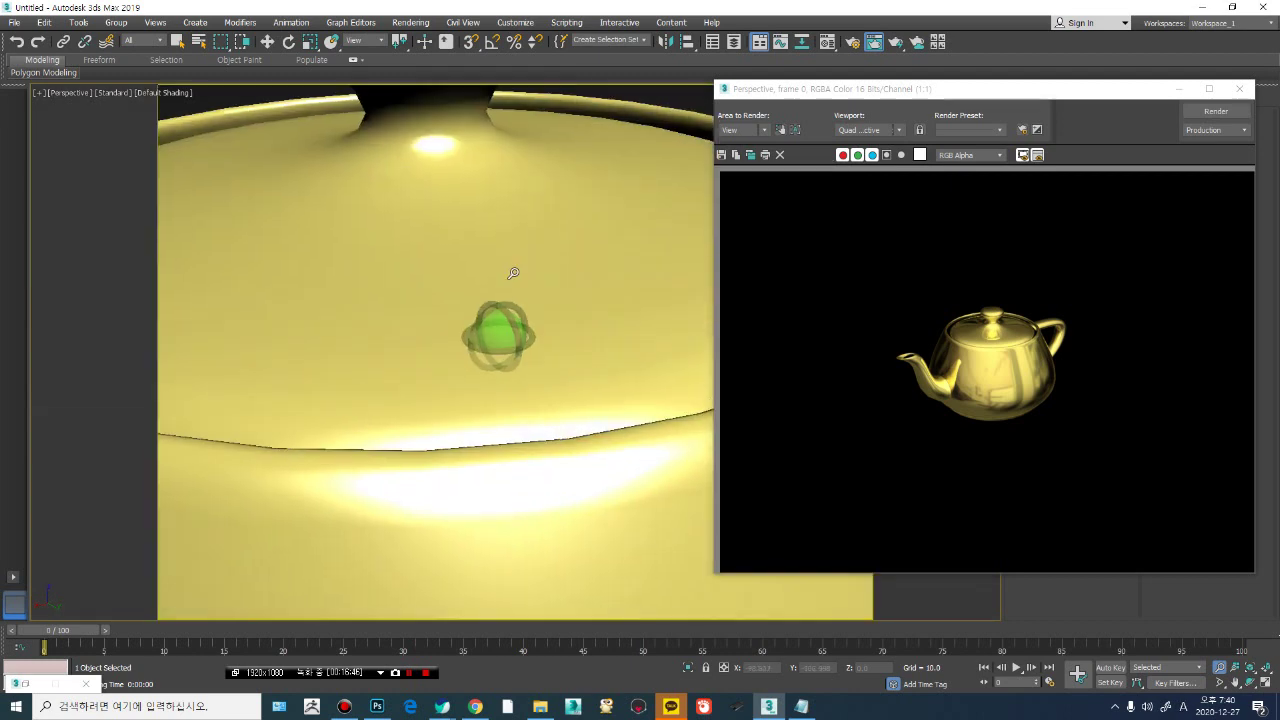
# Step: Reframe the perspective view so the whole teapot fills more of the safe frame, and render it
pyautogui.scroll(-3, 423, 214)
pyautogui.click(786, 86)
pyautogui.moveTo(786, 86); pyautogui.dragTo(798, 338)
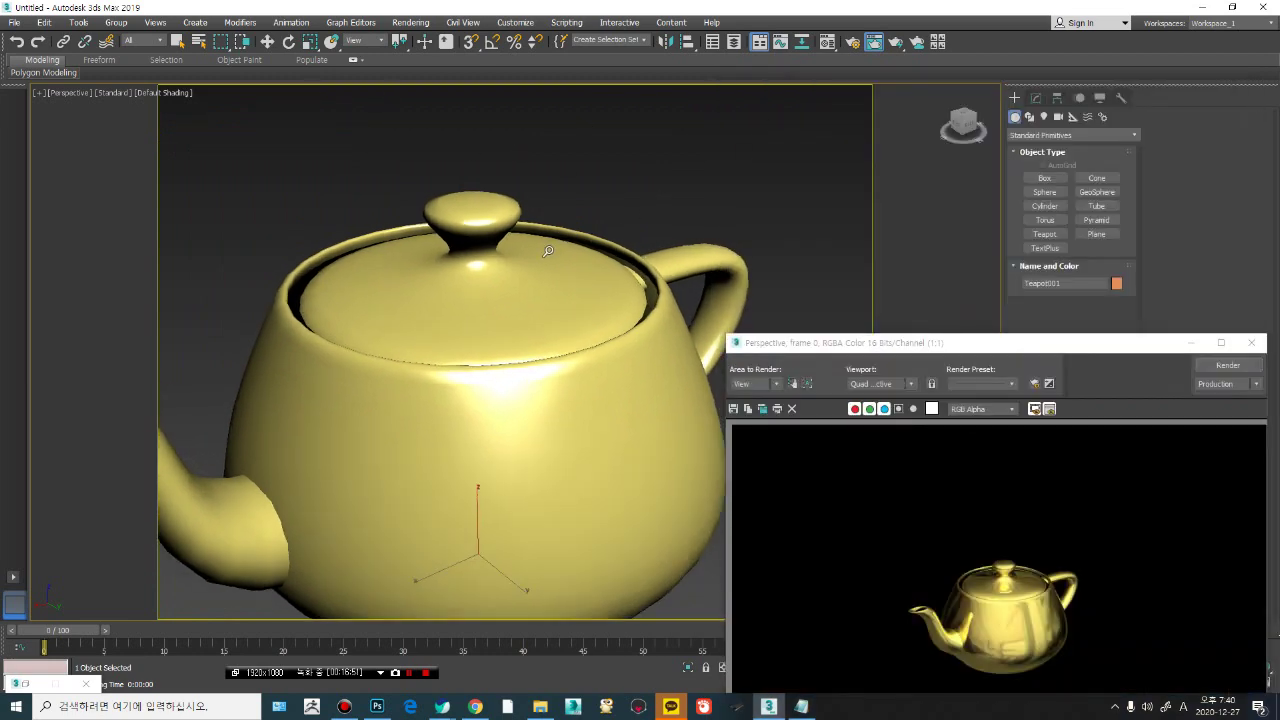
pyautogui.scroll(-3, 570, 239)
pyautogui.scroll(5, 587, 211)
pyautogui.scroll(-5, 587, 211)
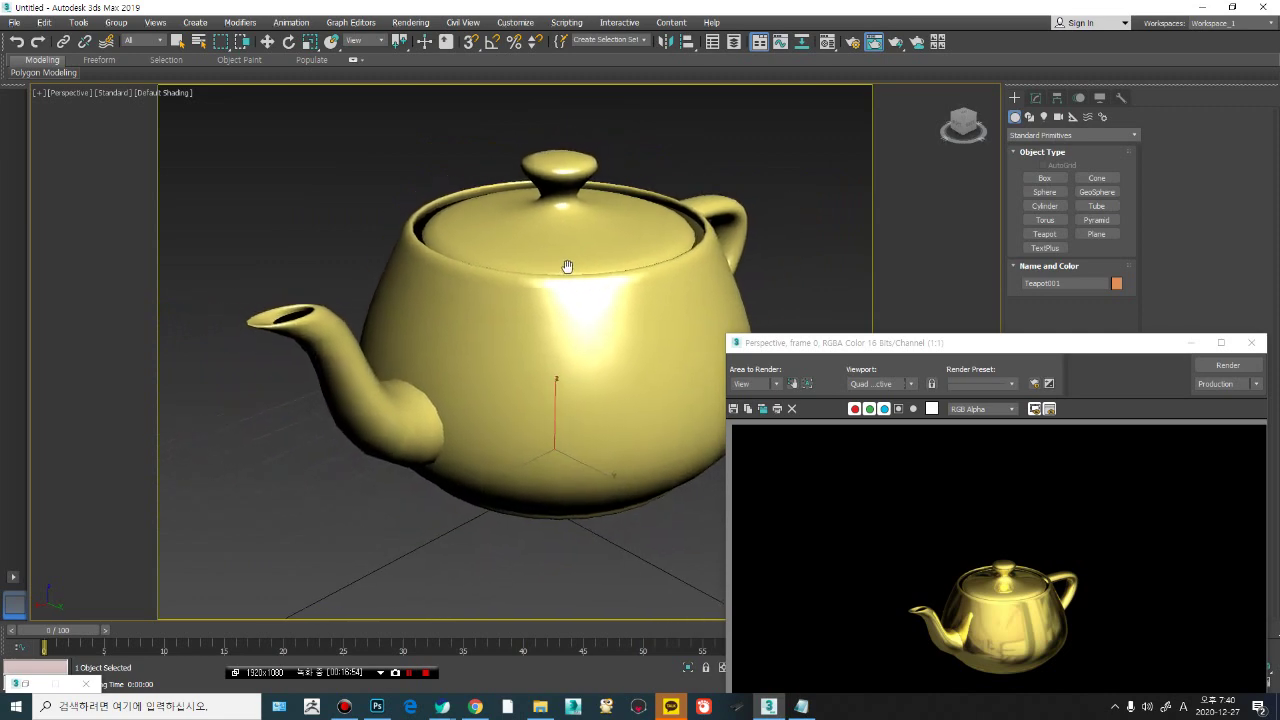
pyautogui.moveTo(815, 345); pyautogui.dragTo(833, 74)
pyautogui.moveTo(1034, 84); pyautogui.dragTo(946, 77)
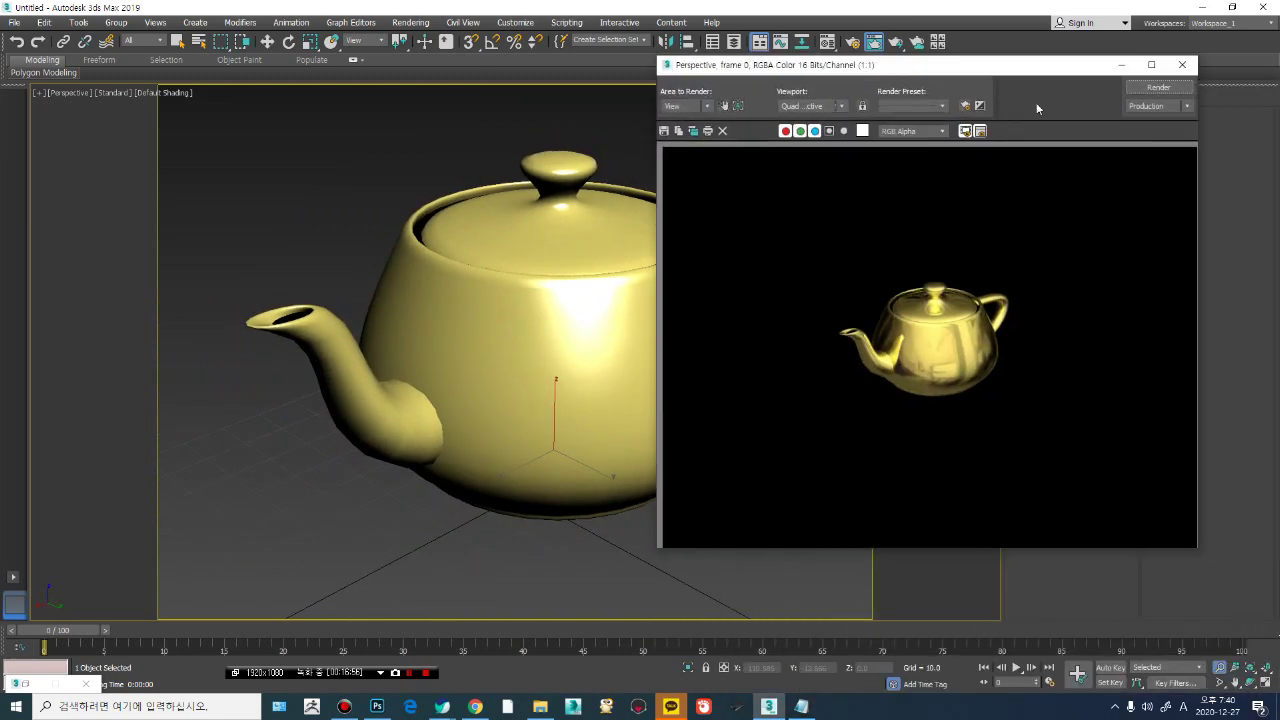
pyautogui.click(1163, 89)
pyautogui.click(1160, 88)
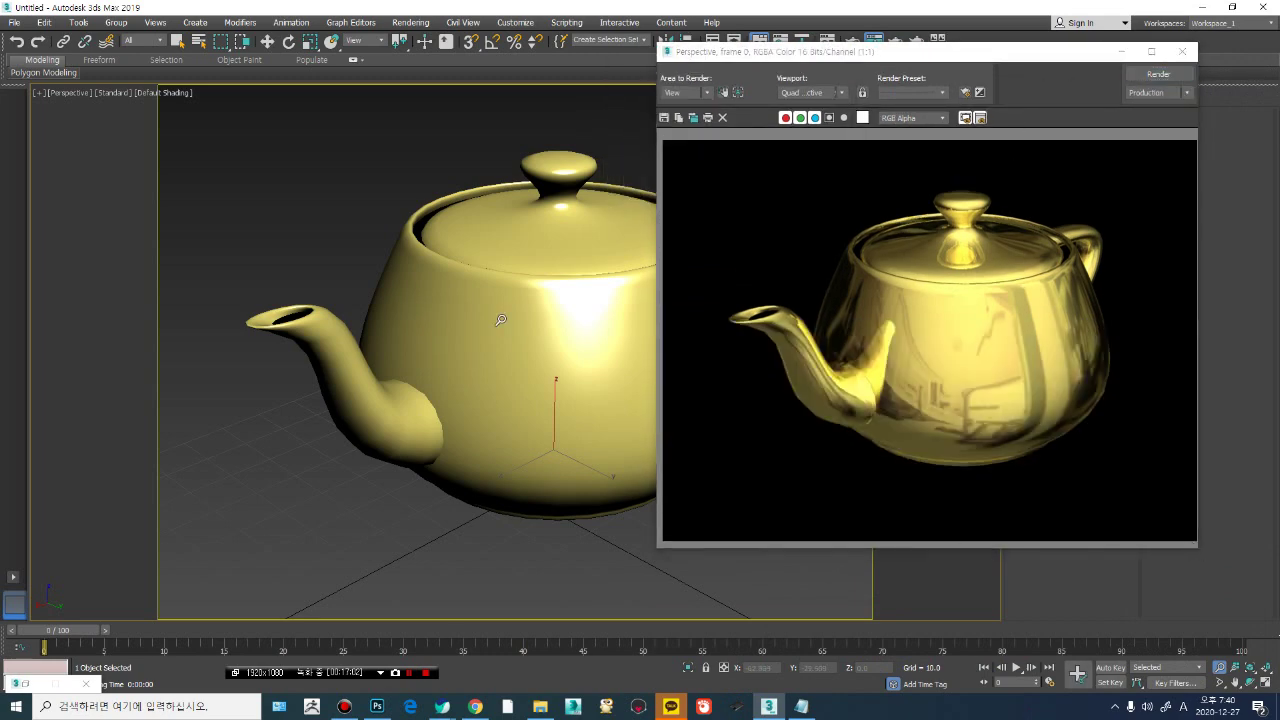
# Step: Display edged faces on the teapot and add a TurboSmooth modifier to it
pyautogui.scroll(-2, 509, 292)
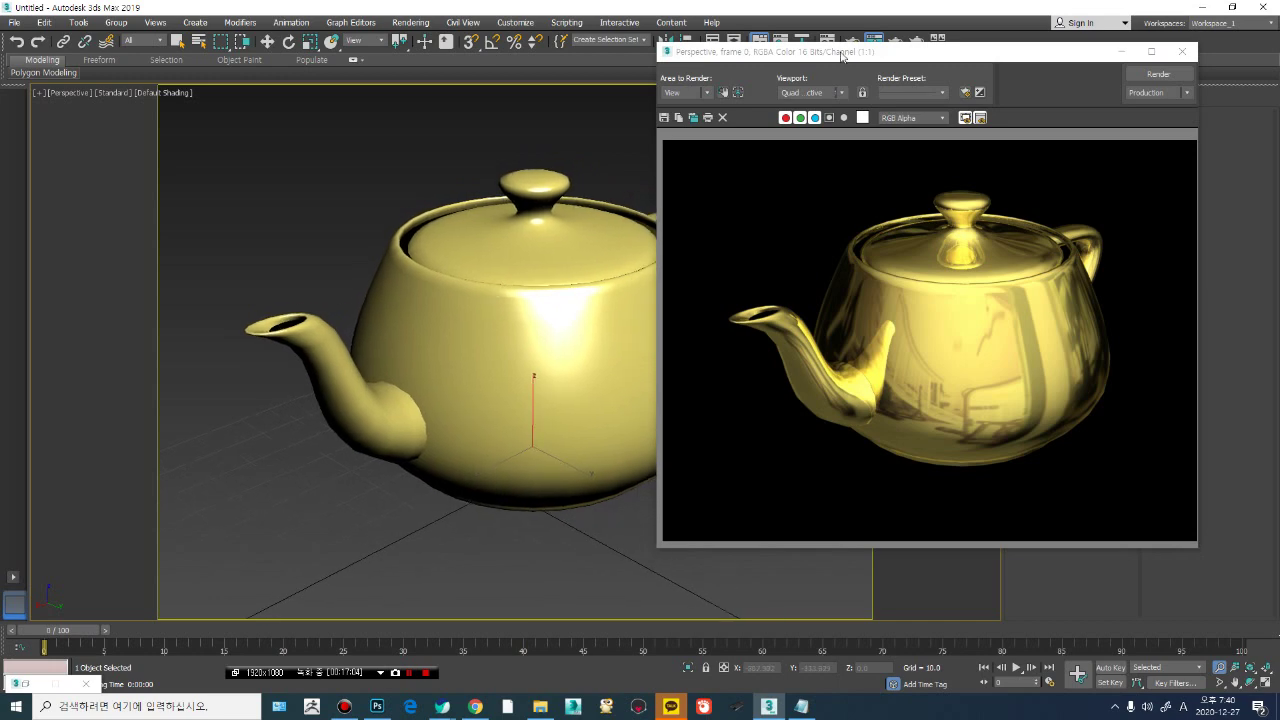
pyautogui.moveTo(760, 51); pyautogui.dragTo(790, 55)
pyautogui.keyDown('alt'); pyautogui.moveTo(605, 250); pyautogui.dragTo(494, 280, button='middle'); pyautogui.keyUp('alt')
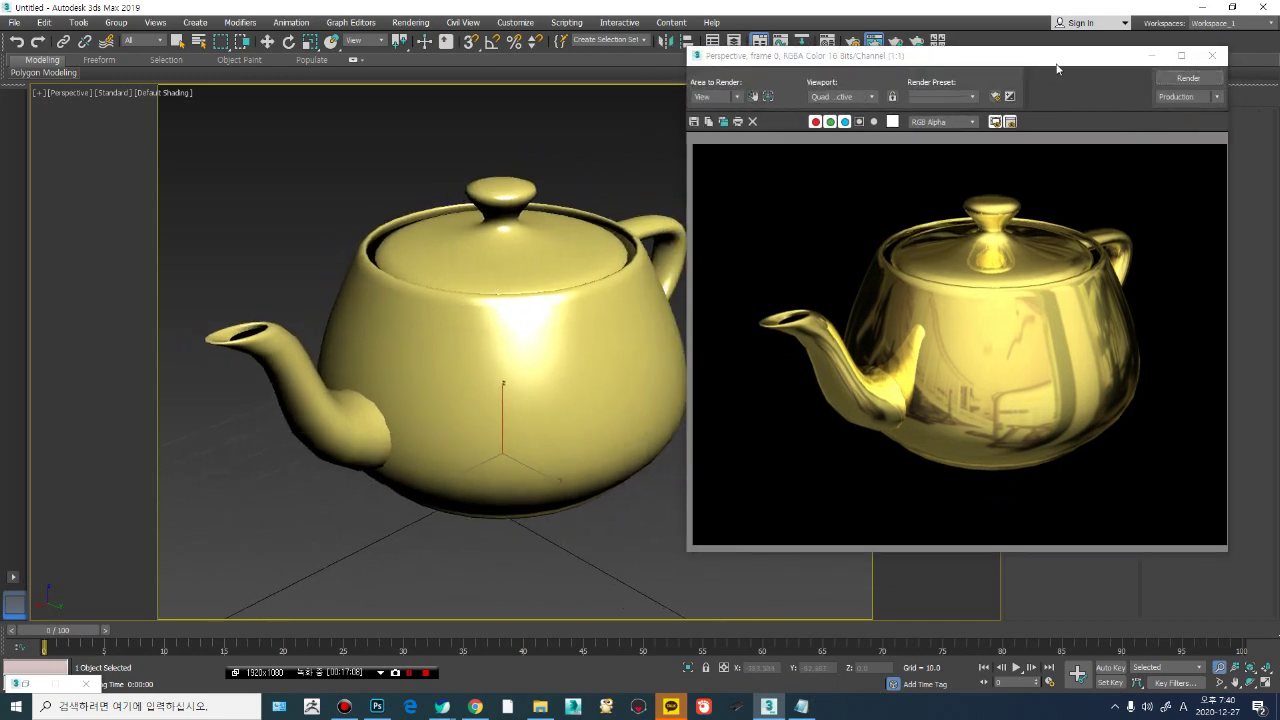
pyautogui.moveTo(1056, 62); pyautogui.dragTo(374, 355)
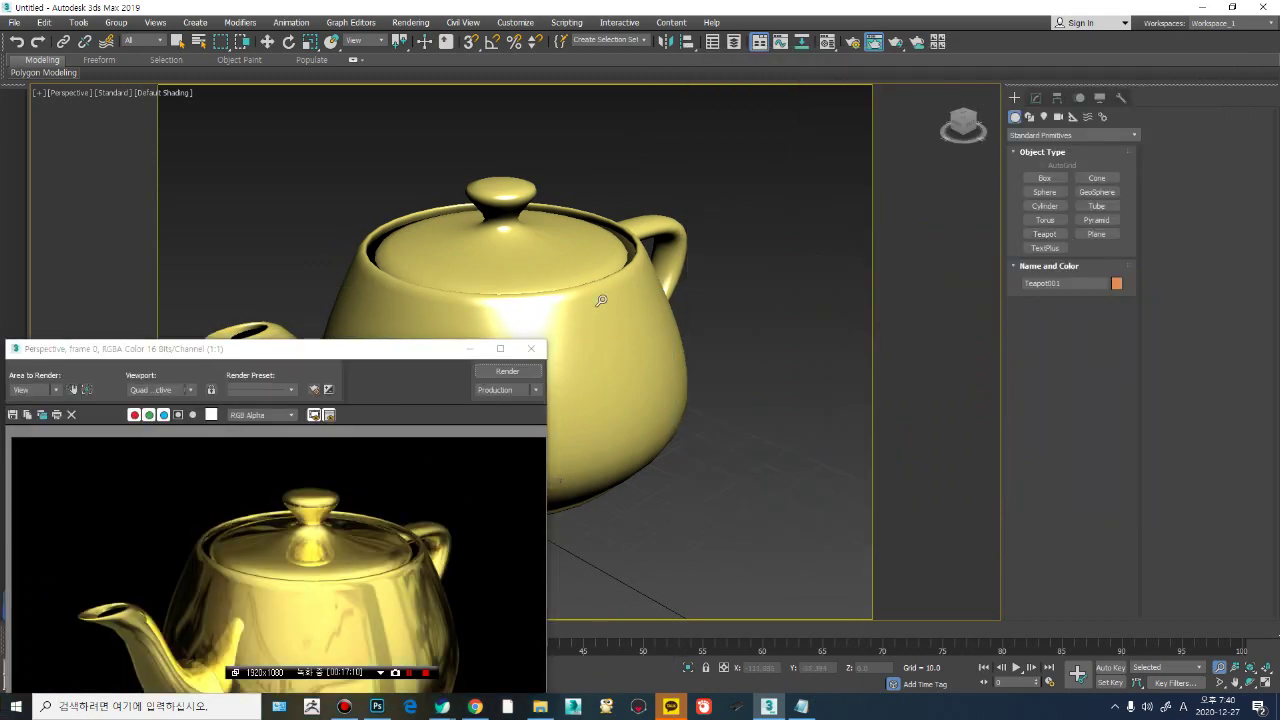
pyautogui.press('F4')
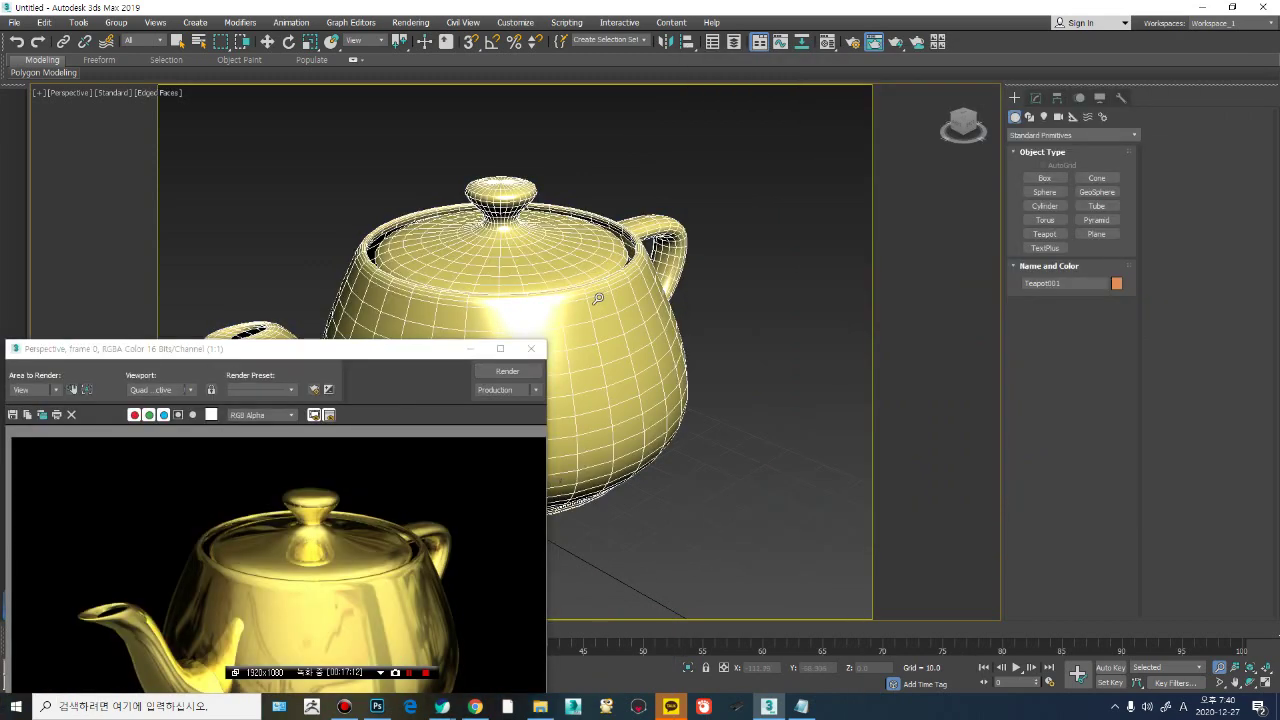
pyautogui.click(1036, 99)
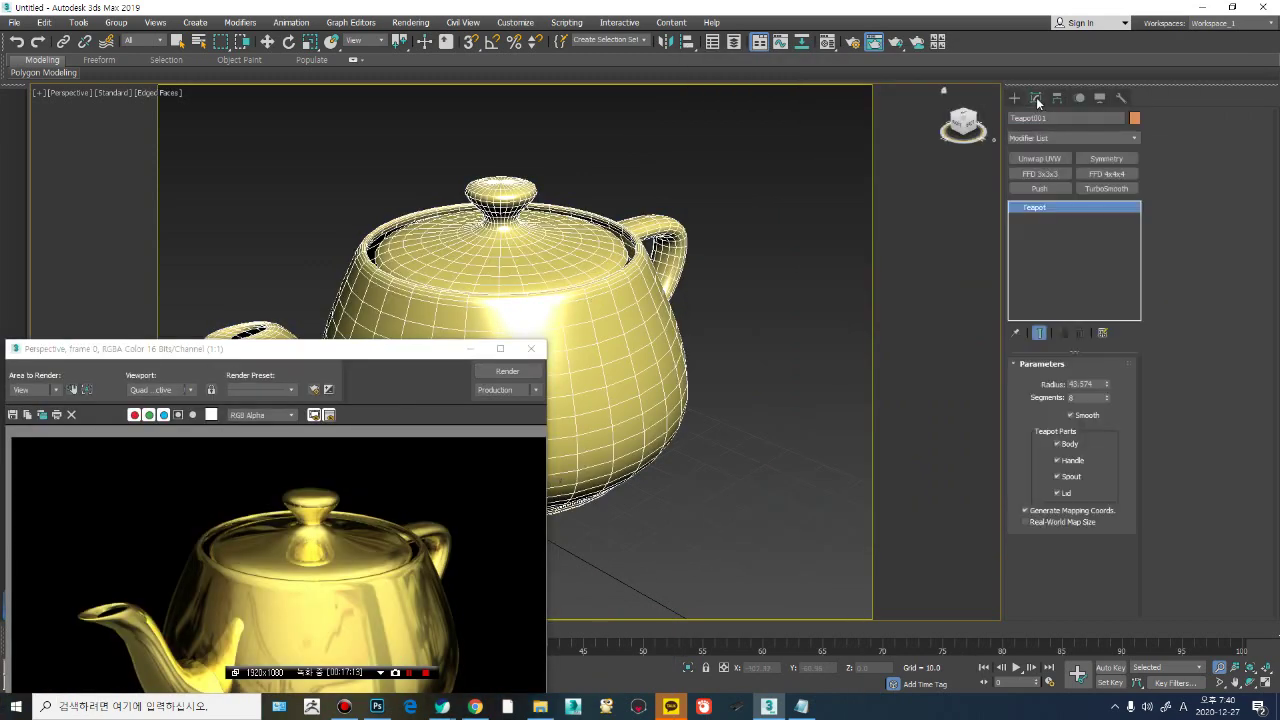
pyautogui.click(1087, 189)
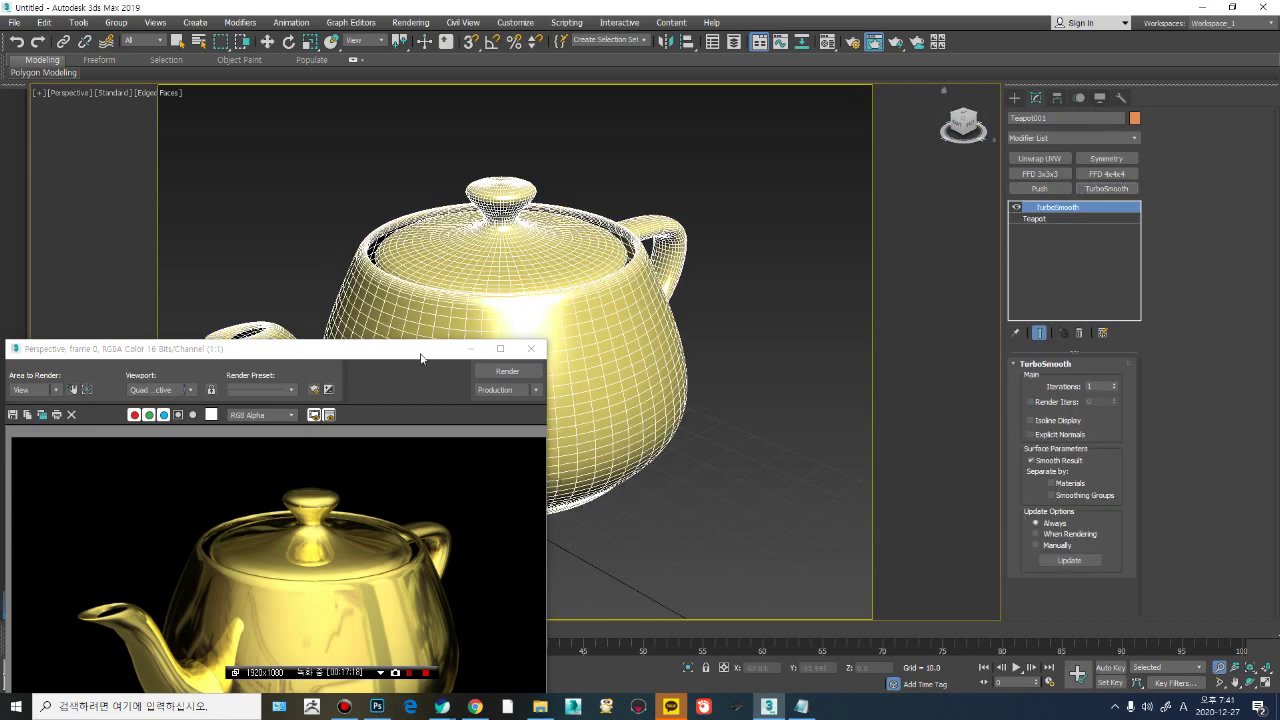
# Step: Render the smoothed teapot and shift it slightly in the perspective view
pyautogui.hotkey('shift', 'q')
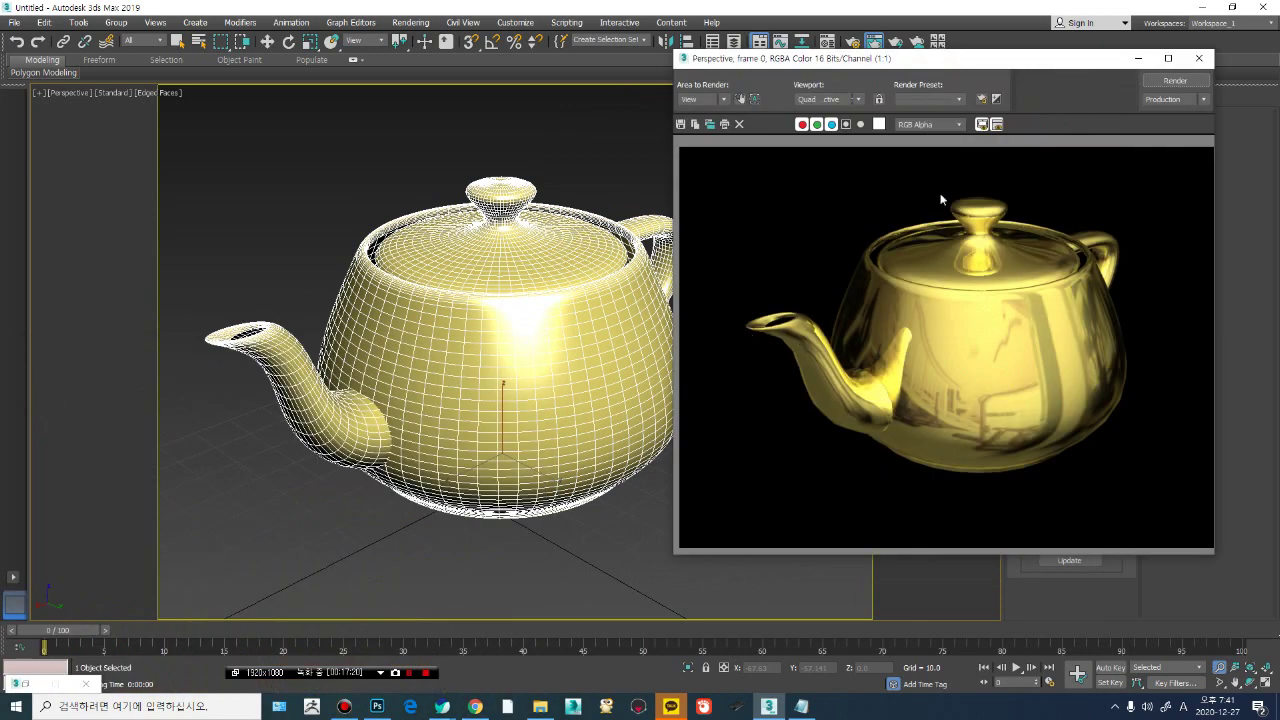
pyautogui.click(1175, 81)
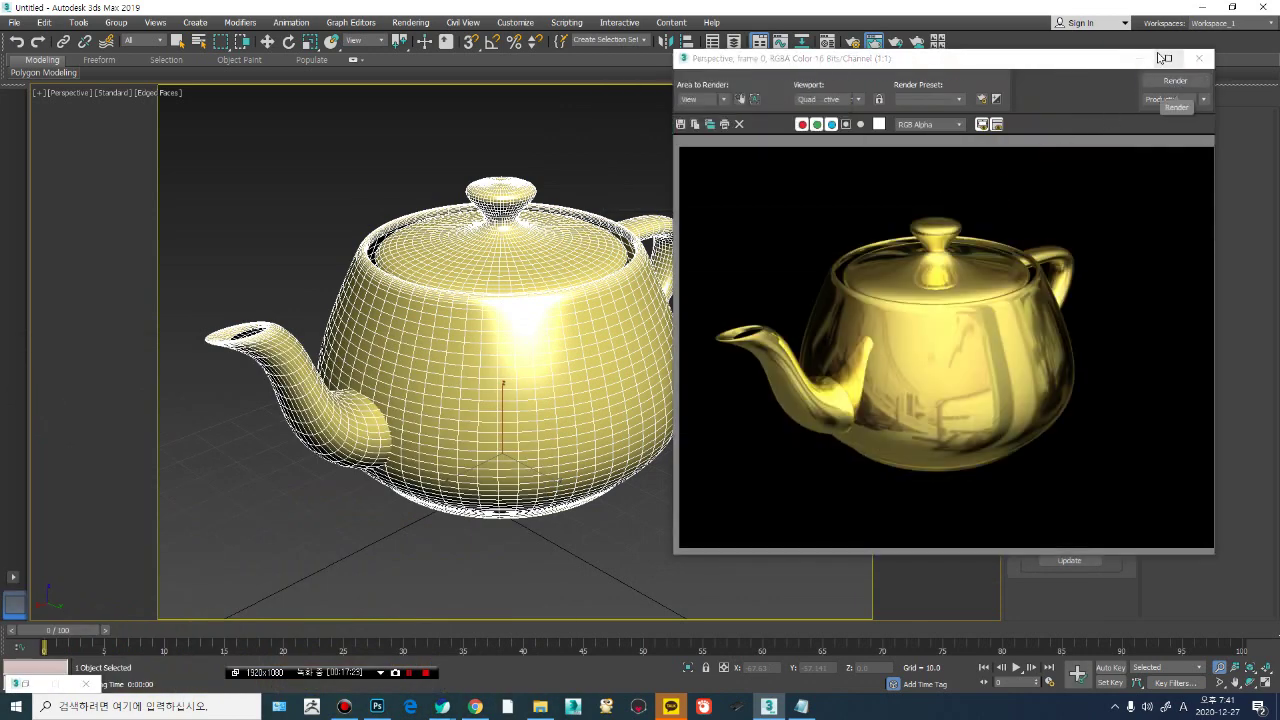
pyautogui.moveTo(542, 274); pyautogui.dragTo(528, 274, button='middle')
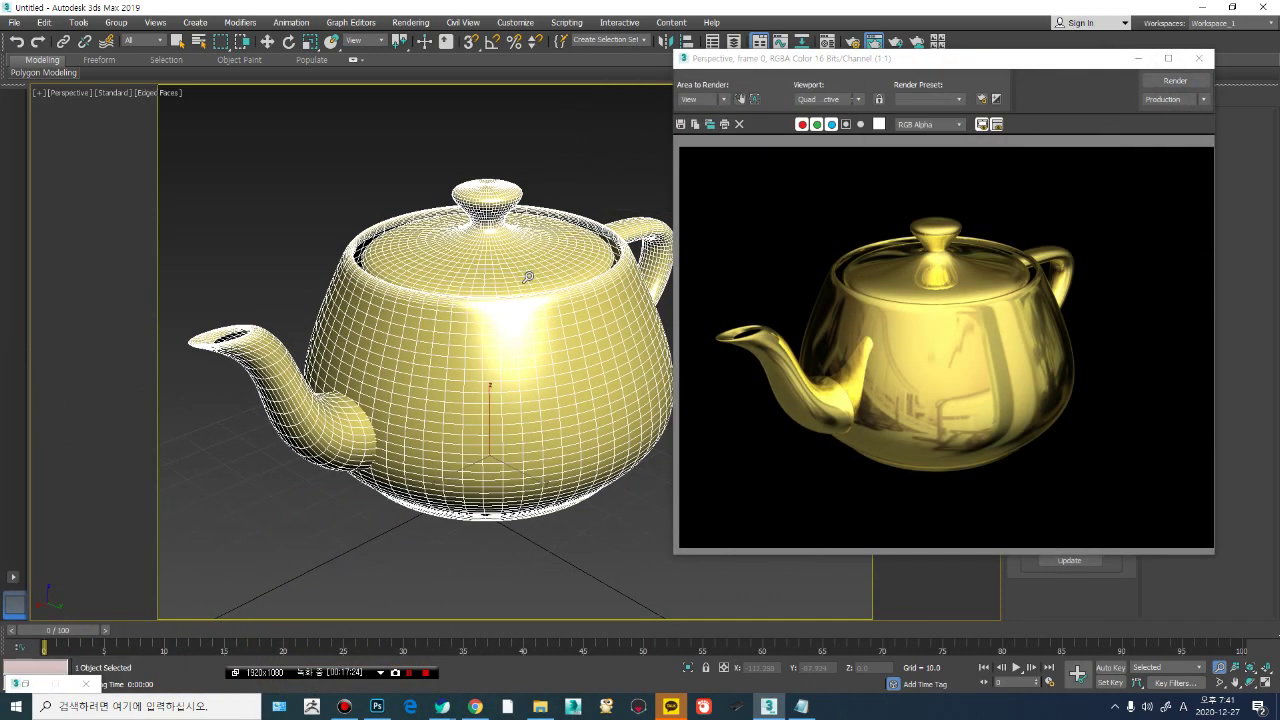
# Step: Reopen the Material Editor, magnify the gold material's sample sphere, and go up to the material's top level
pyautogui.press('m')
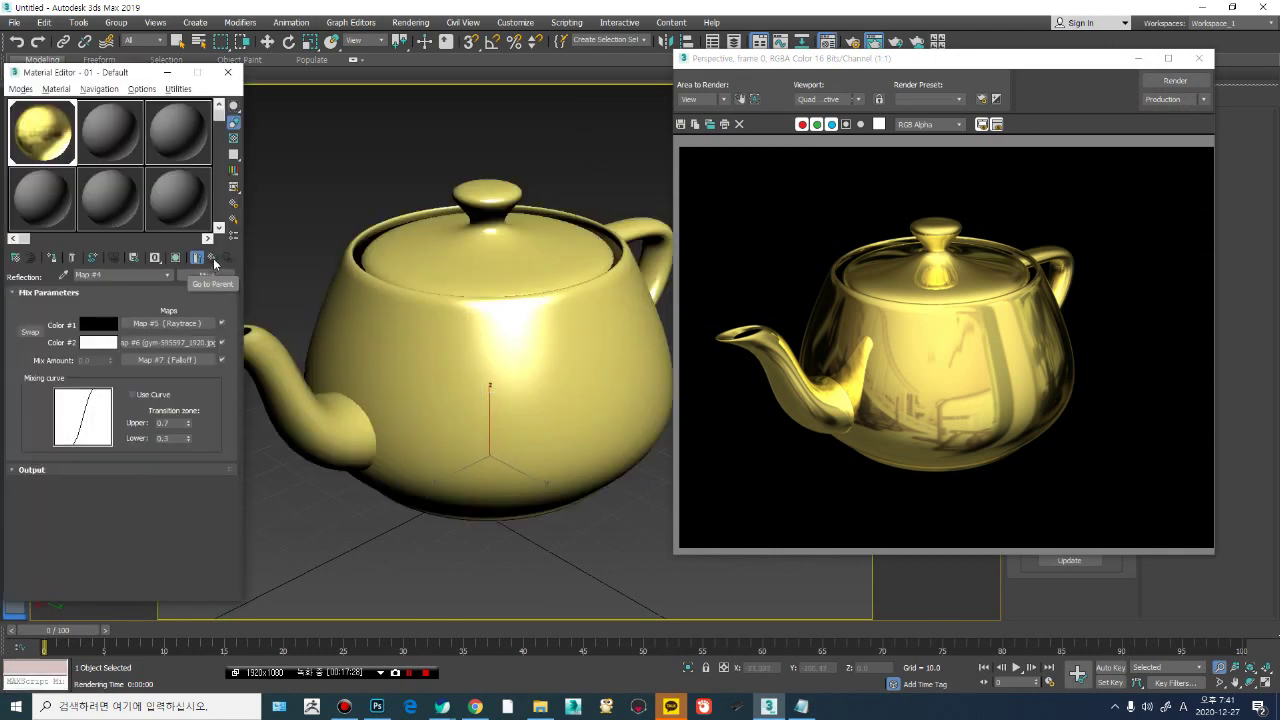
pyautogui.doubleClick(52, 142)
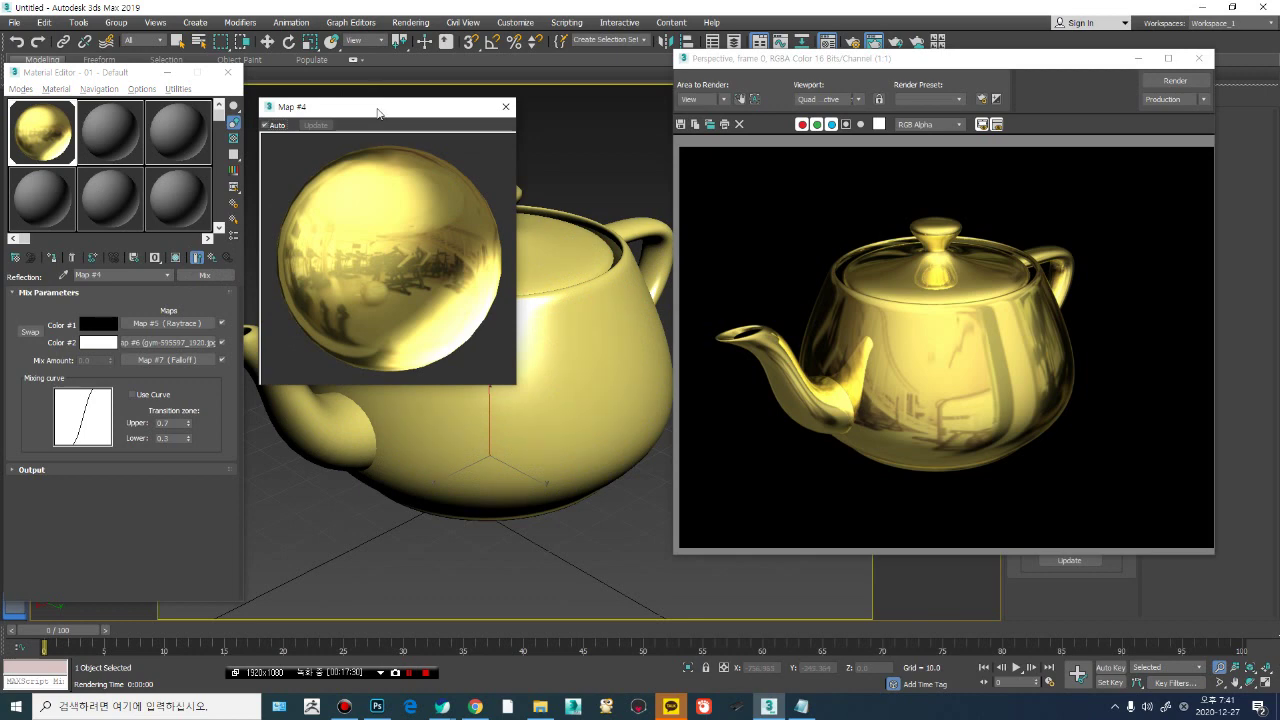
pyautogui.moveTo(378, 112); pyautogui.dragTo(389, 10)
pyautogui.click(217, 257)
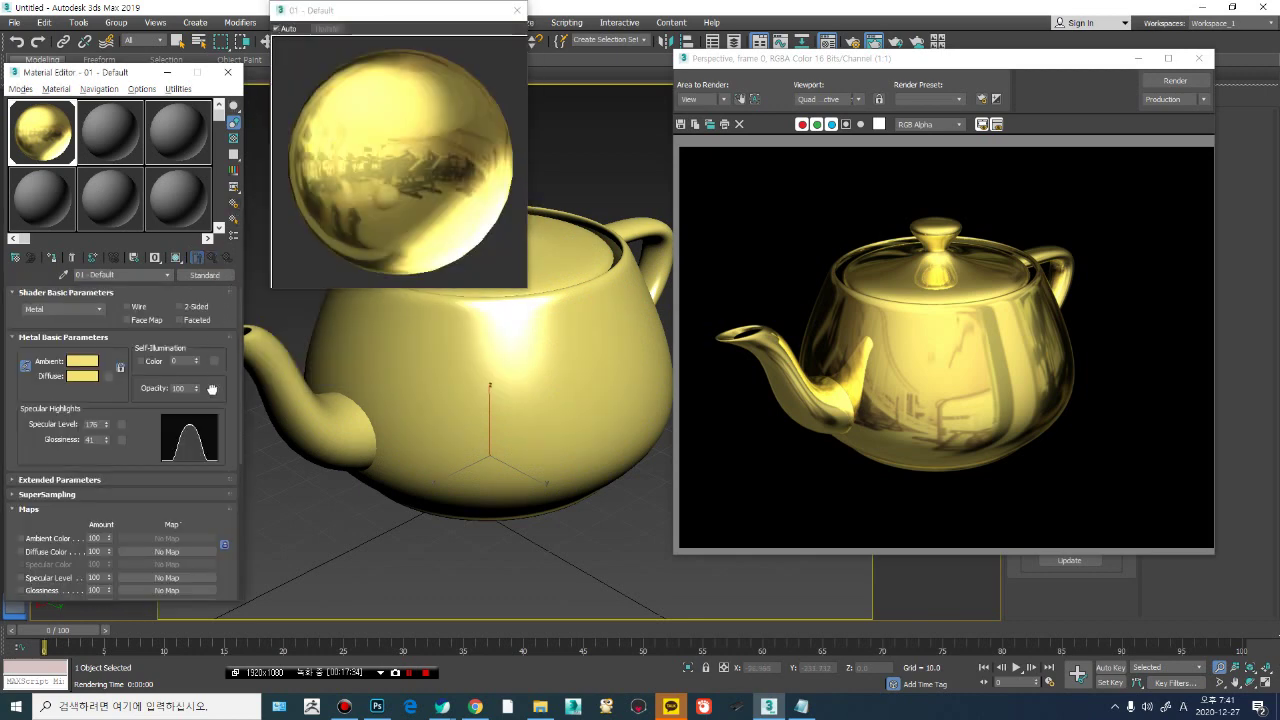
# Step: Assign a Noise map to the gold material's Bump channel
pyautogui.scroll(-5, 155, 443)
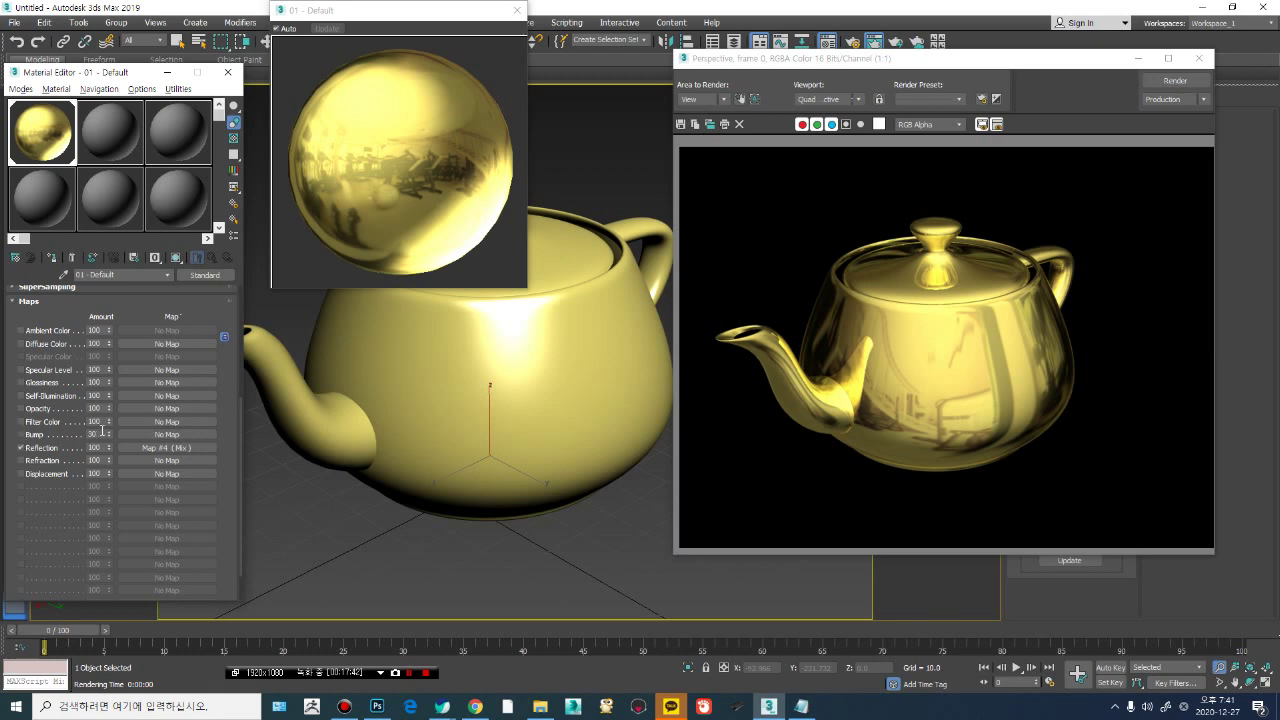
pyautogui.click(150, 434)
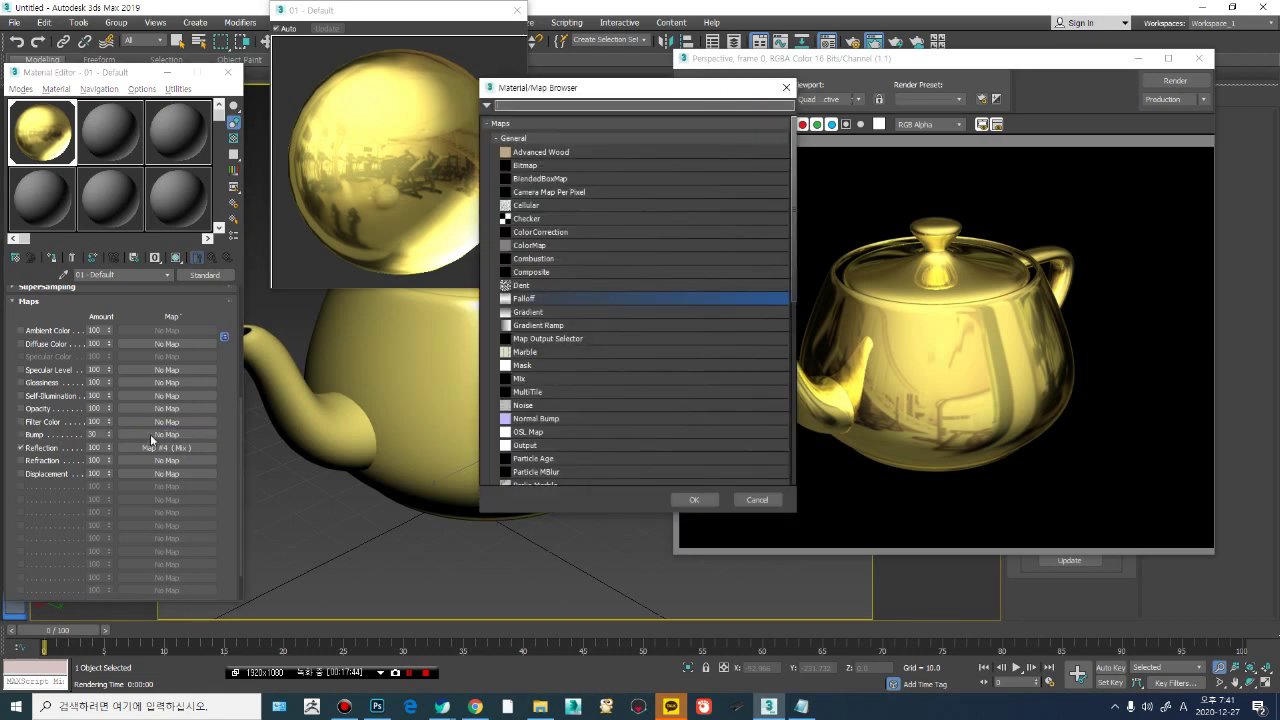
pyautogui.moveTo(560, 88); pyautogui.dragTo(483, 54)
pyautogui.click(466, 304)
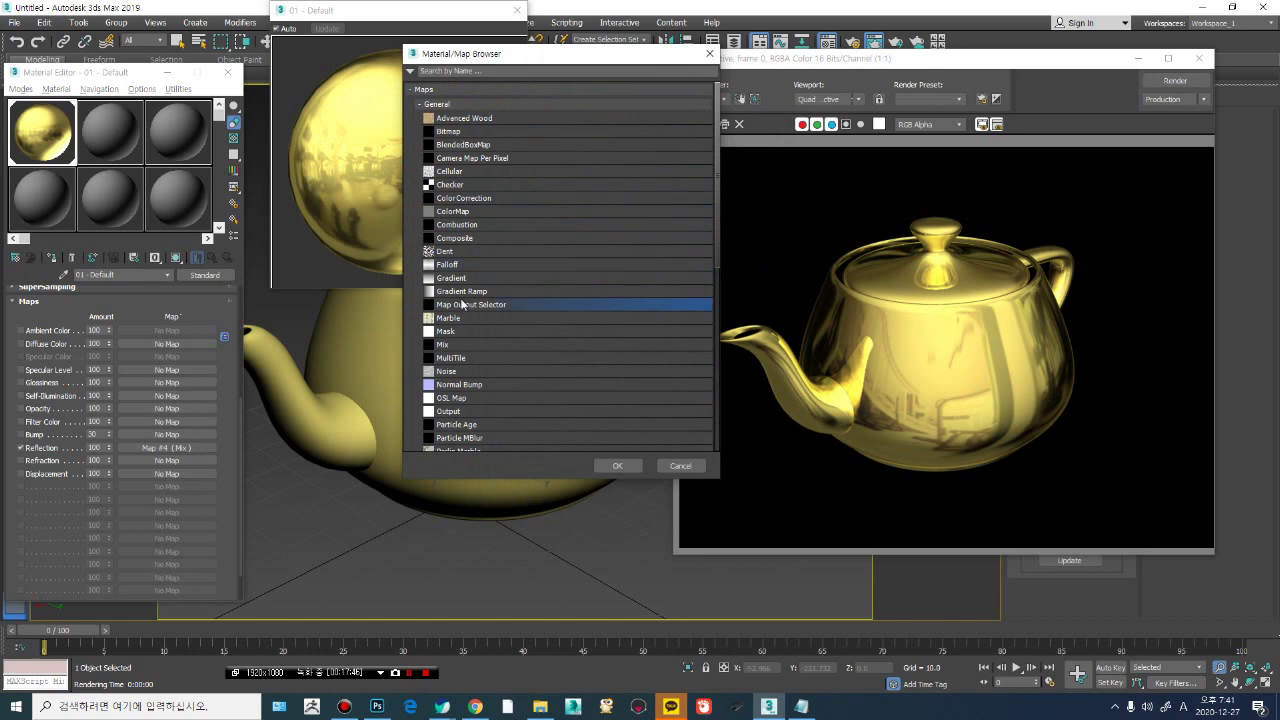
pyautogui.click(459, 357)
pyautogui.scroll(-1, 471, 354)
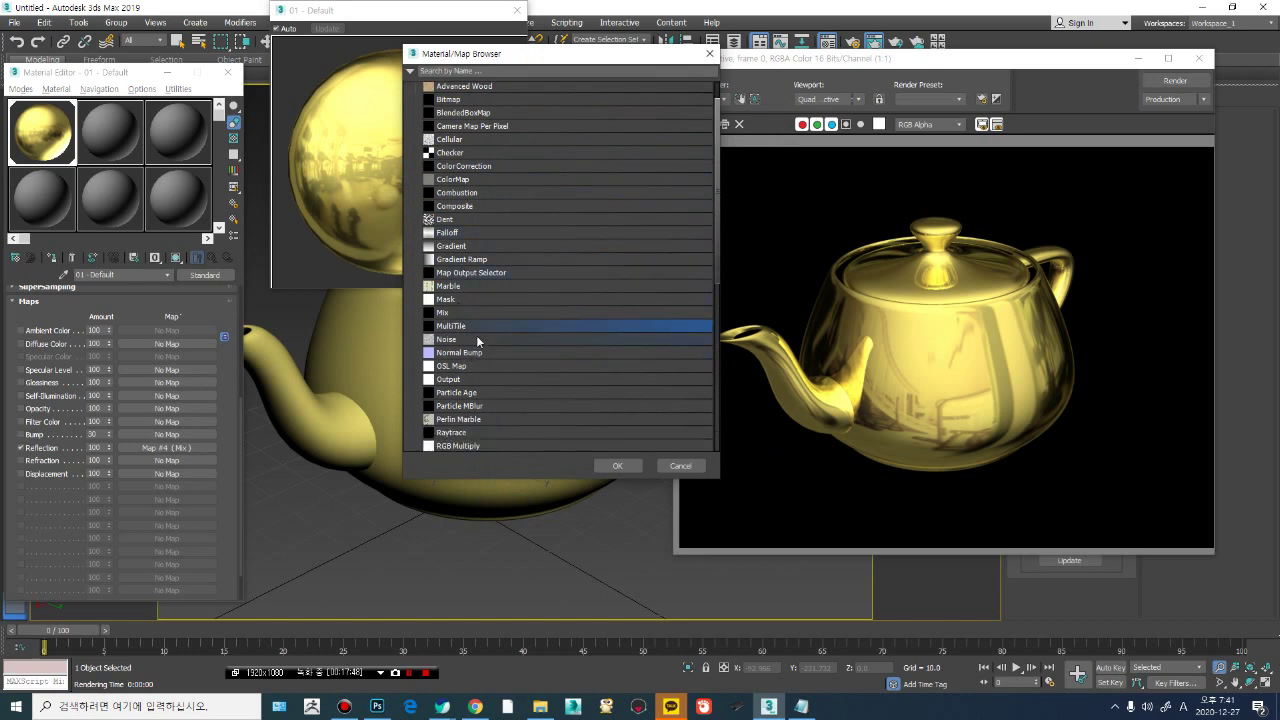
pyautogui.scroll(-1, 485, 313)
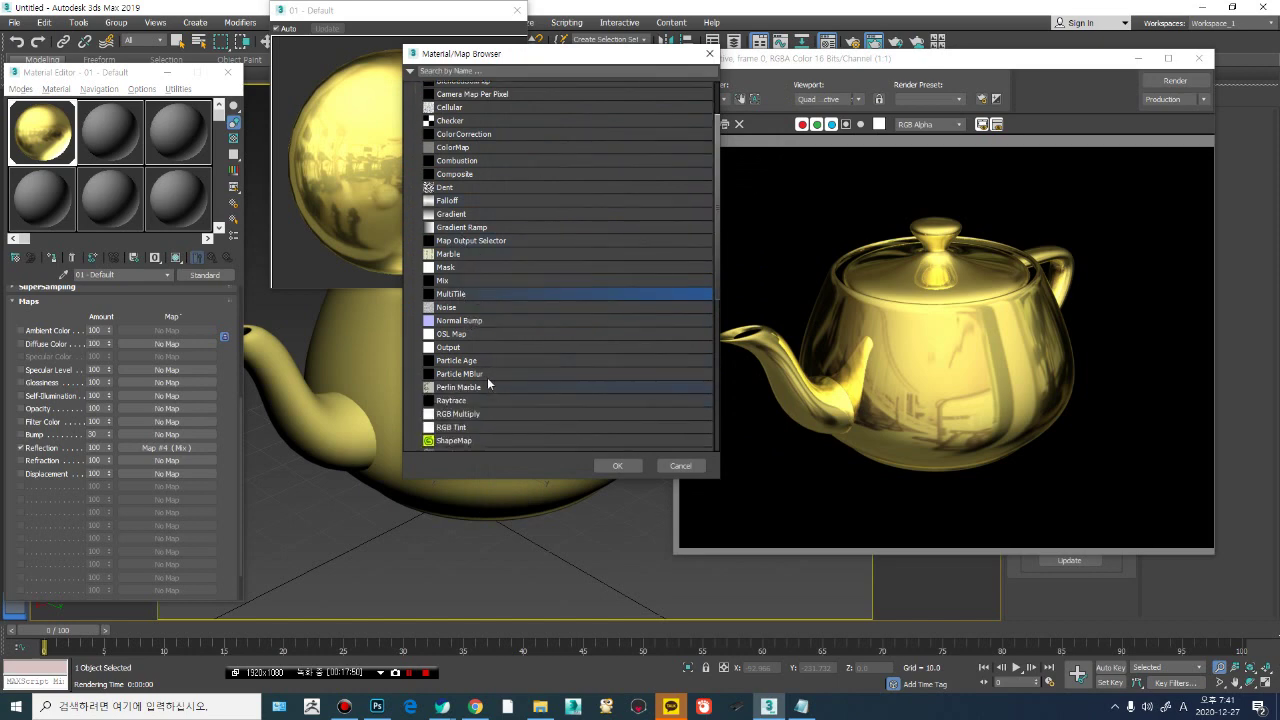
pyautogui.click(462, 309)
pyautogui.click(611, 463)
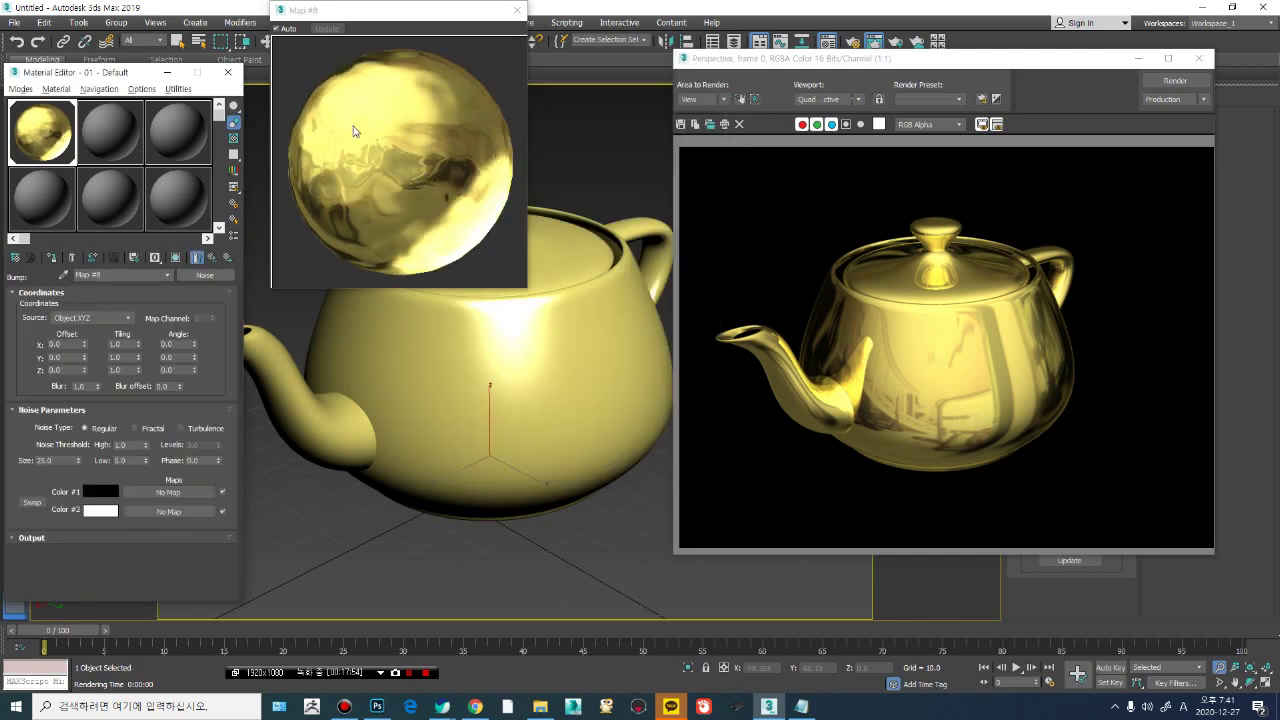
# Step: Move the sample preview clear of the teapot and render the noise bump at its default size
pyautogui.moveTo(435, 17)
pyautogui.mouseDown()
pyautogui.moveTo(449, 45)
pyautogui.moveTo(415, 6)
pyautogui.mouseUp()
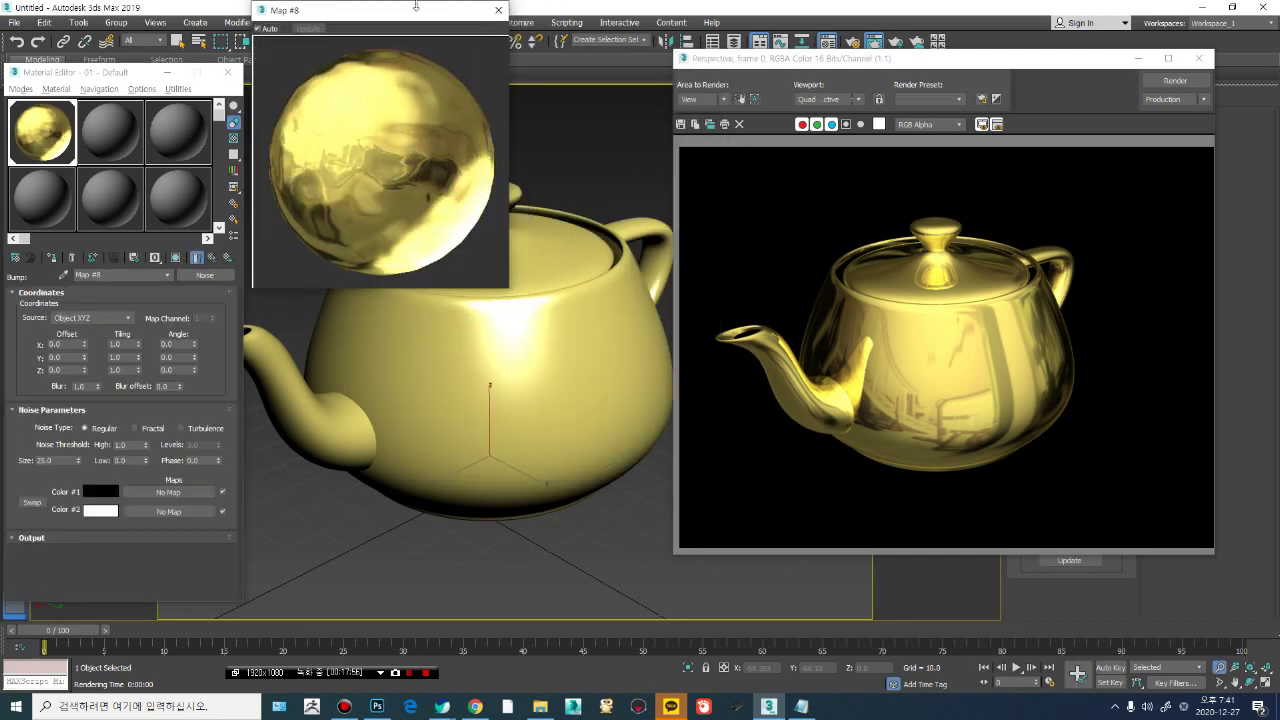
pyautogui.moveTo(503, 347)
pyautogui.keyDown('alt'); pyautogui.mouseDown(button='middle')
pyautogui.moveTo(503, 403)
pyautogui.moveTo(514, 362)
pyautogui.mouseUp(button='middle'); pyautogui.keyUp('alt')
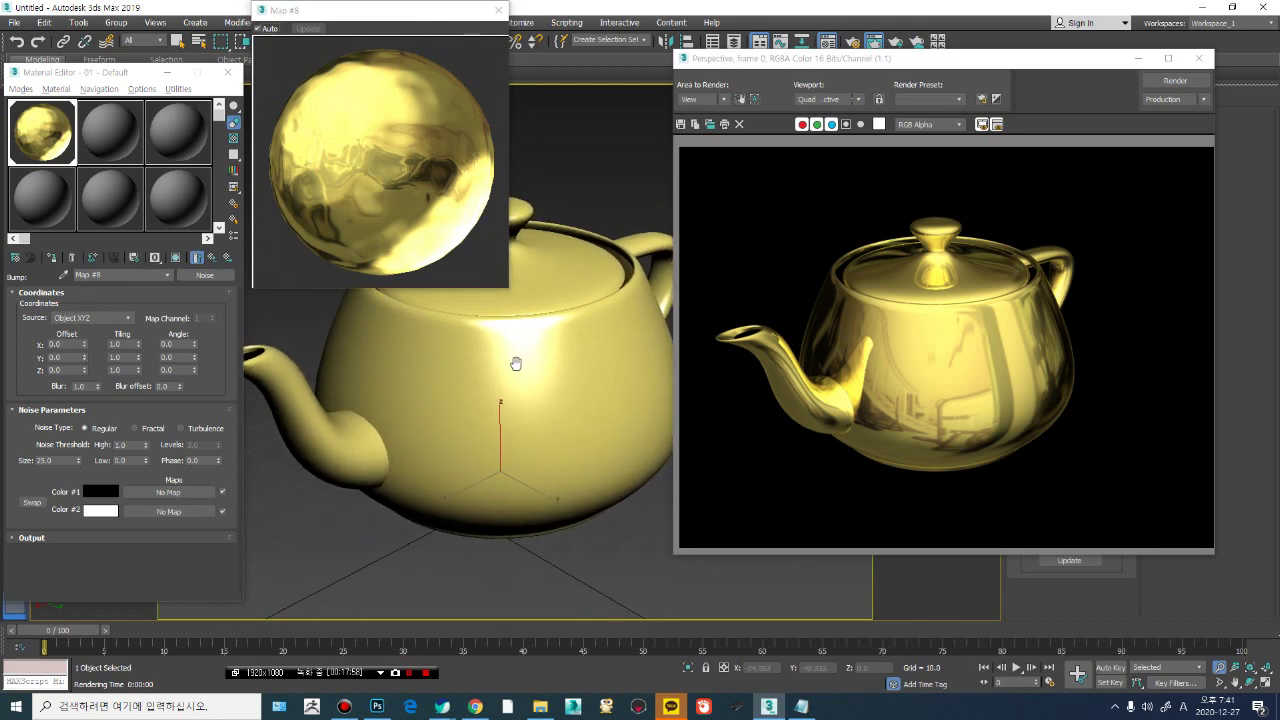
pyautogui.click(1175, 81)
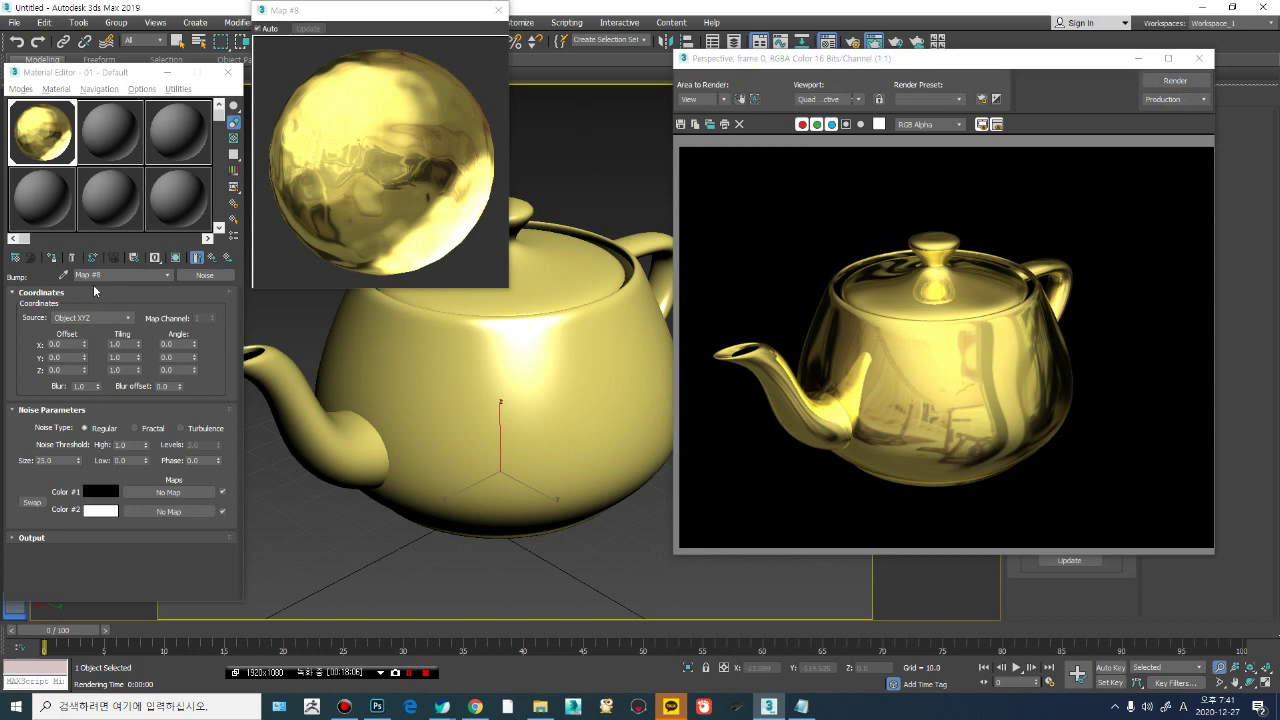
# Step: Set the bump noise size to 10 and render the teapot
pyautogui.doubleClick(46, 460)
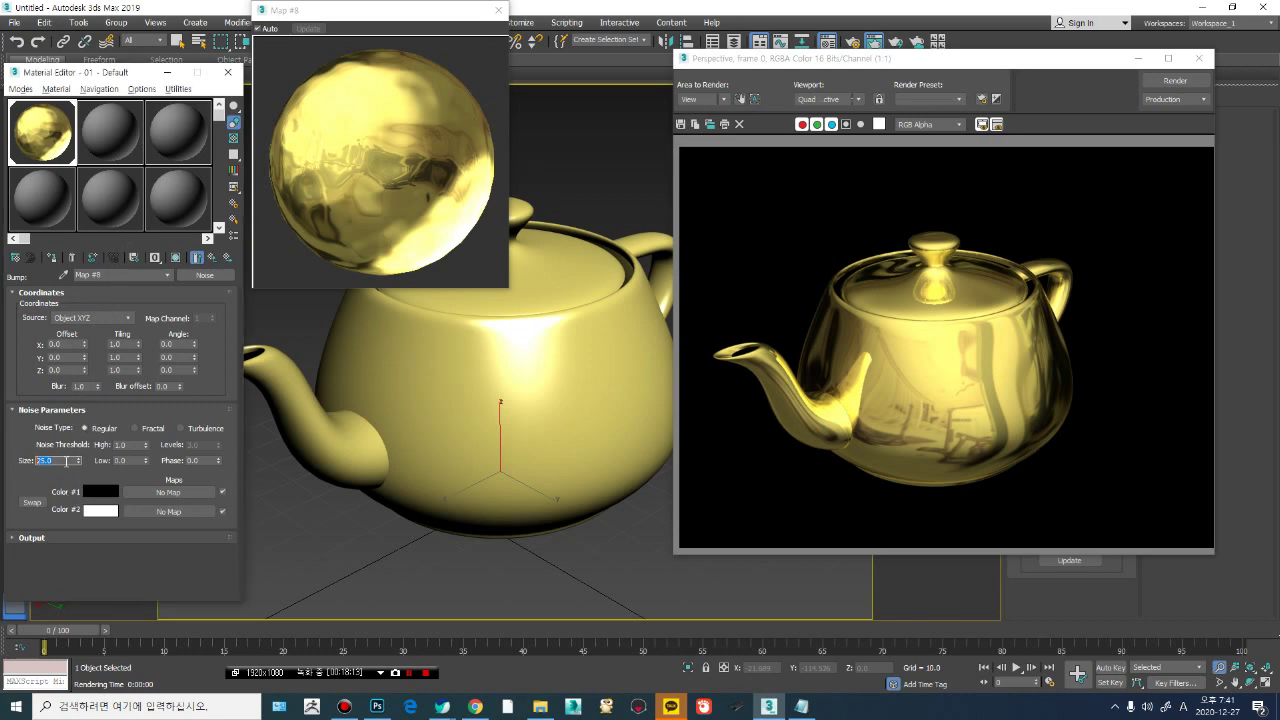
pyautogui.click(77, 458)
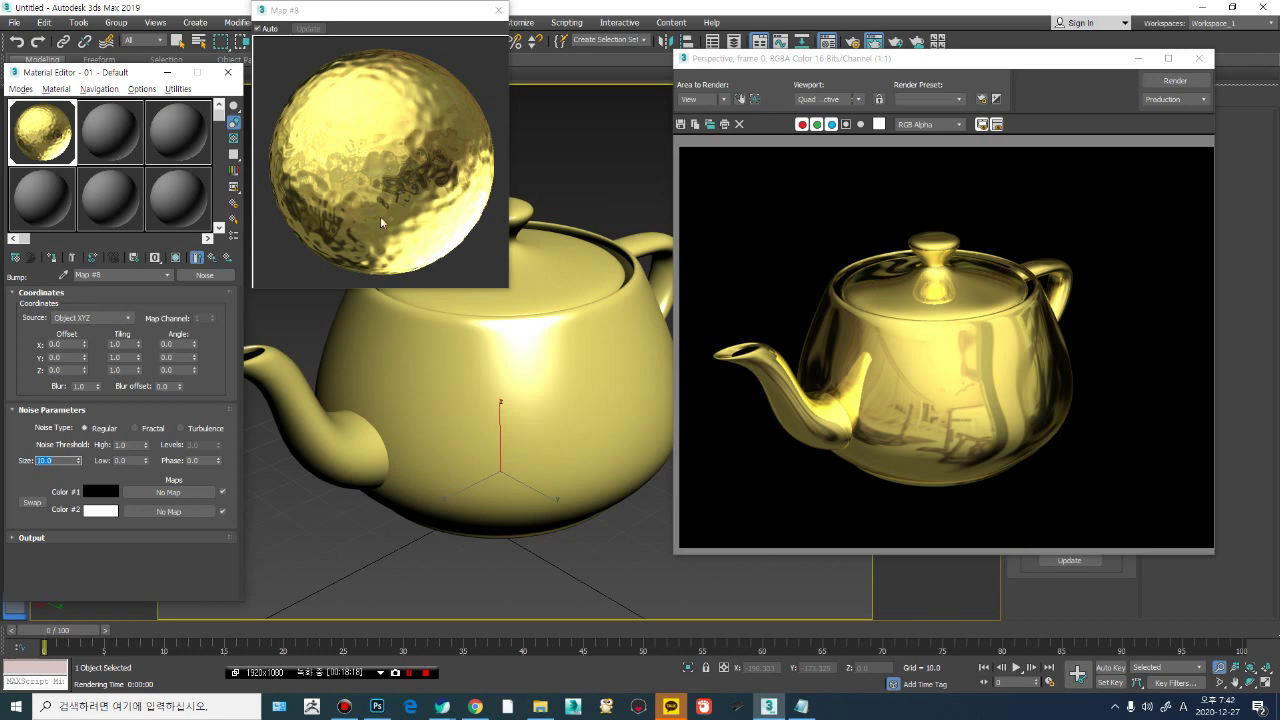
pyautogui.click(1162, 81)
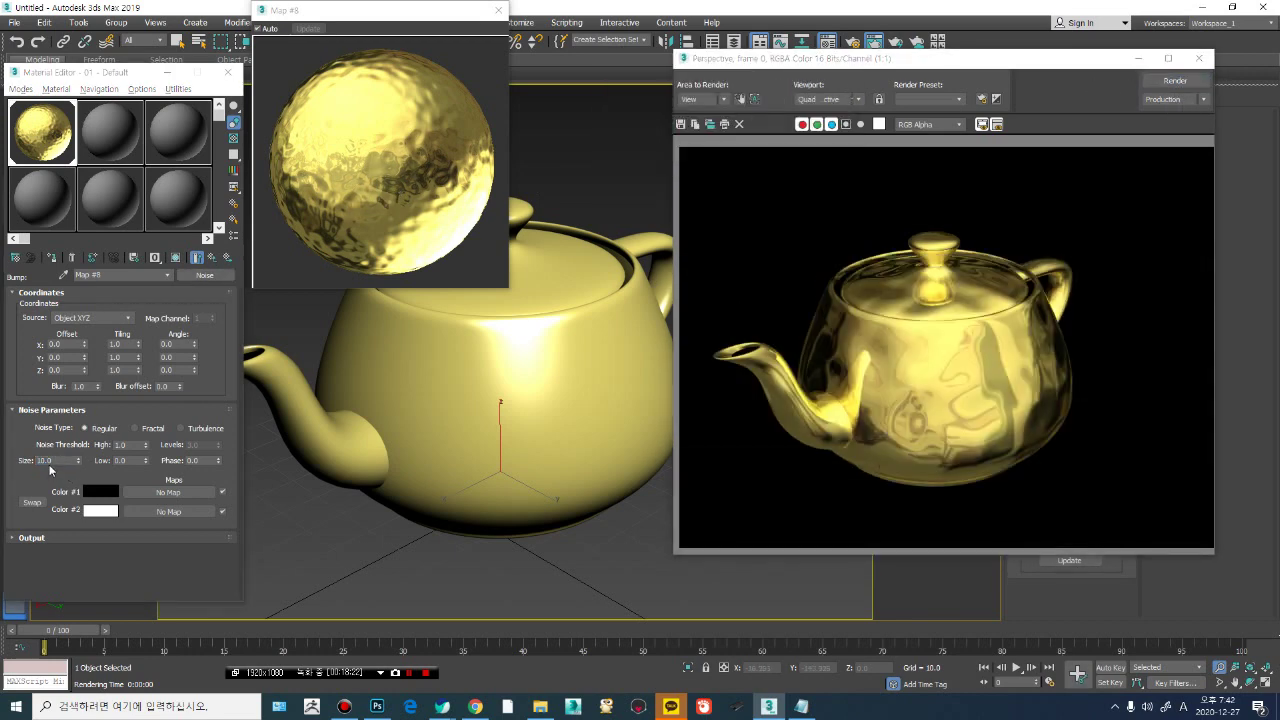
# Step: Reduce the bump noise size to 1 and render the teapot
pyautogui.moveTo(55, 460); pyautogui.dragTo(2, 462)
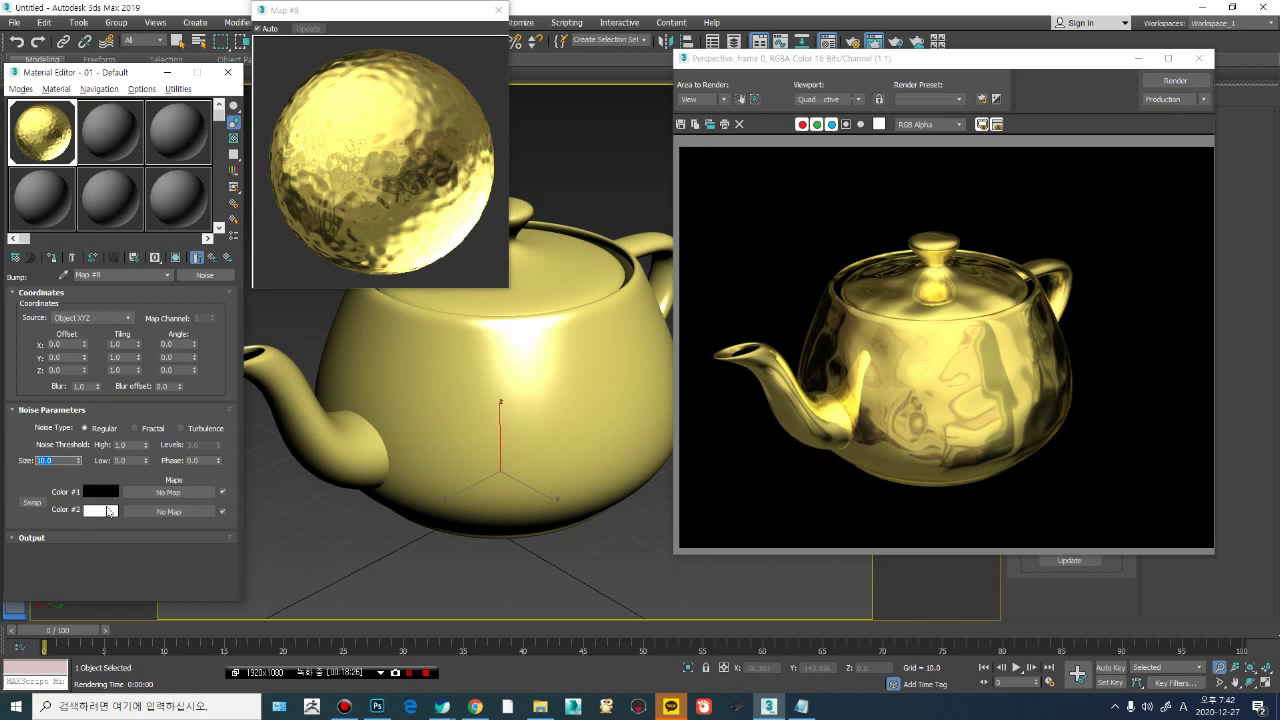
pyautogui.write('1')
pyautogui.click(1175, 81)
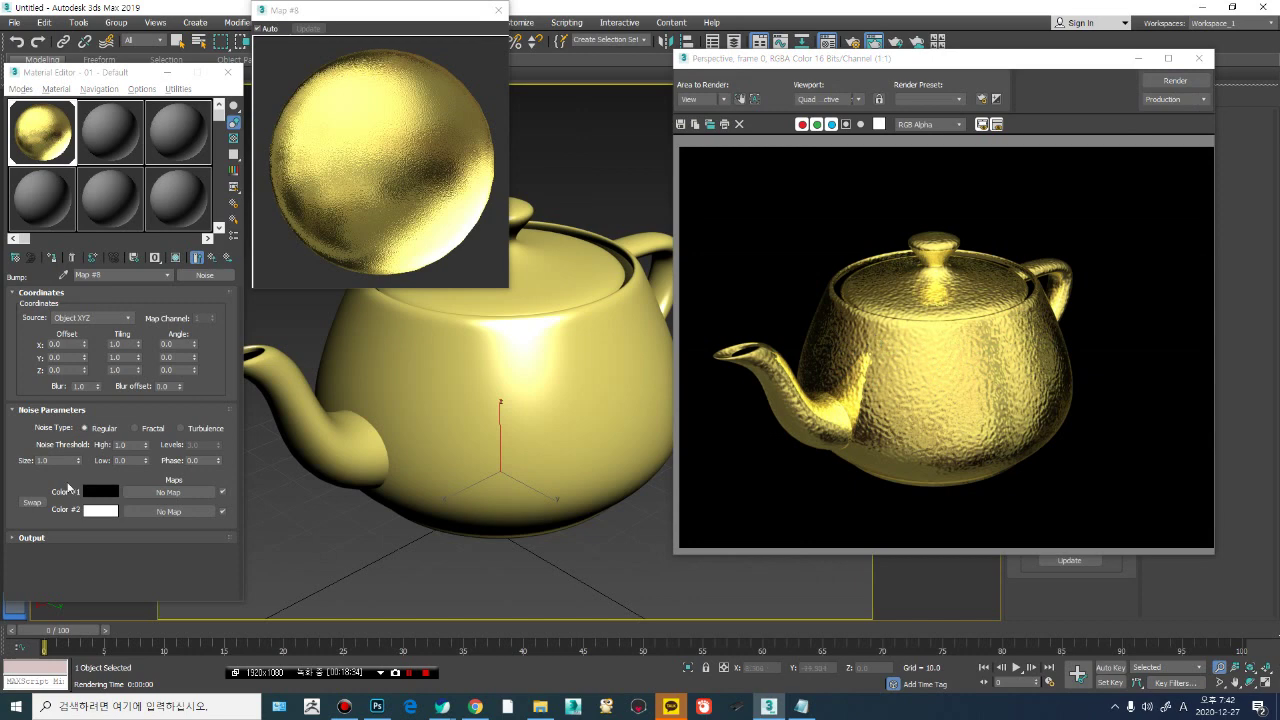
# Step: Set the bump noise size to 0.1, enlarge the sample preview window, and render the teapot
pyautogui.moveTo(58, 460); pyautogui.dragTo(2, 460)
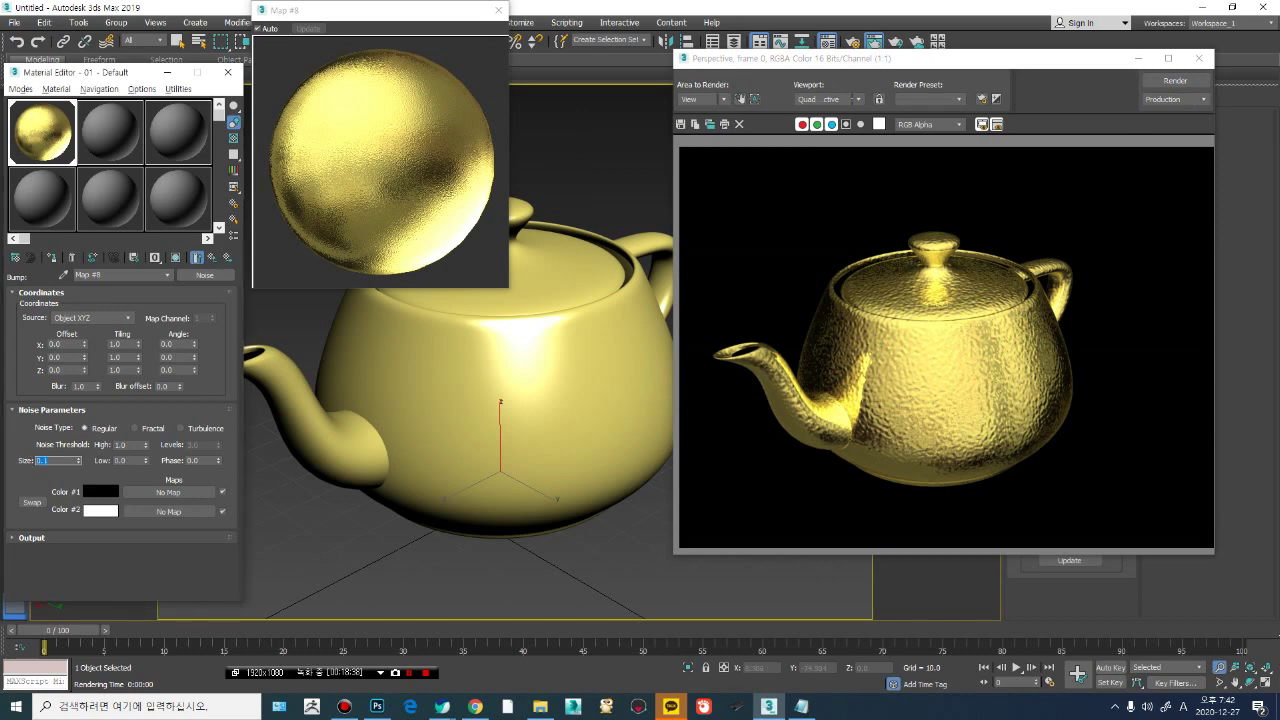
pyautogui.click(400, 178)
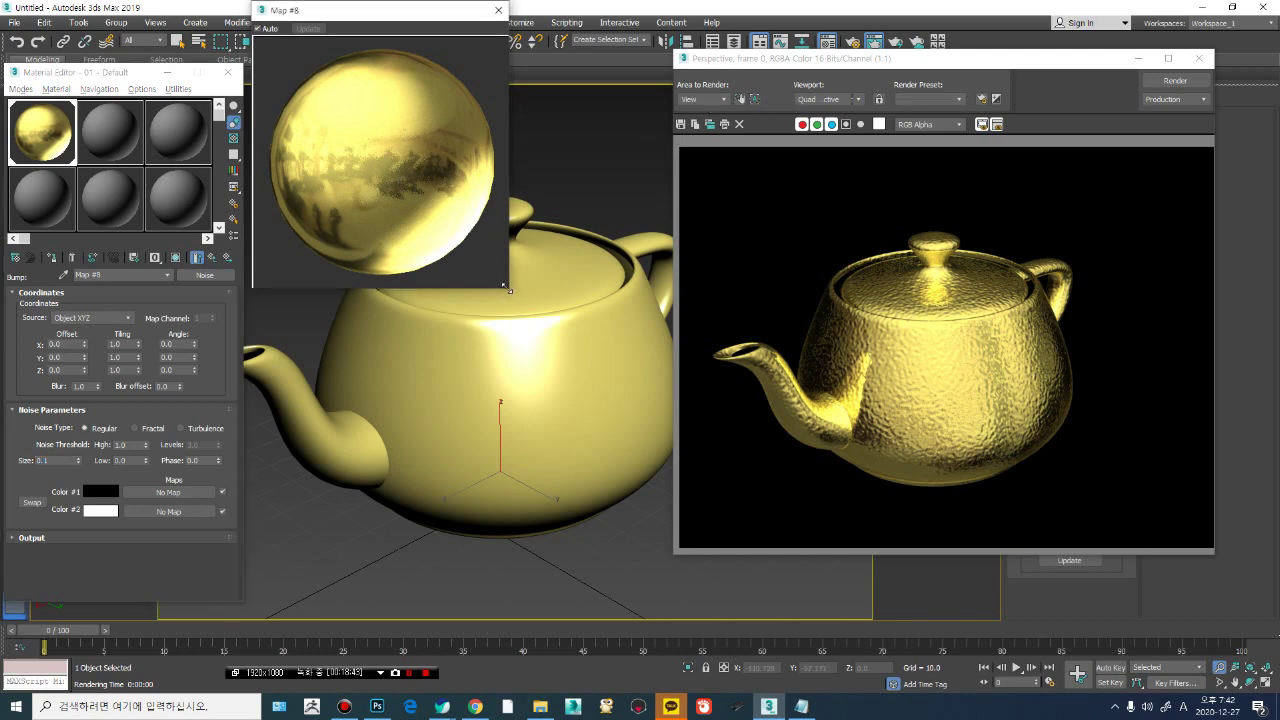
pyautogui.moveTo(509, 289); pyautogui.dragTo(563, 342)
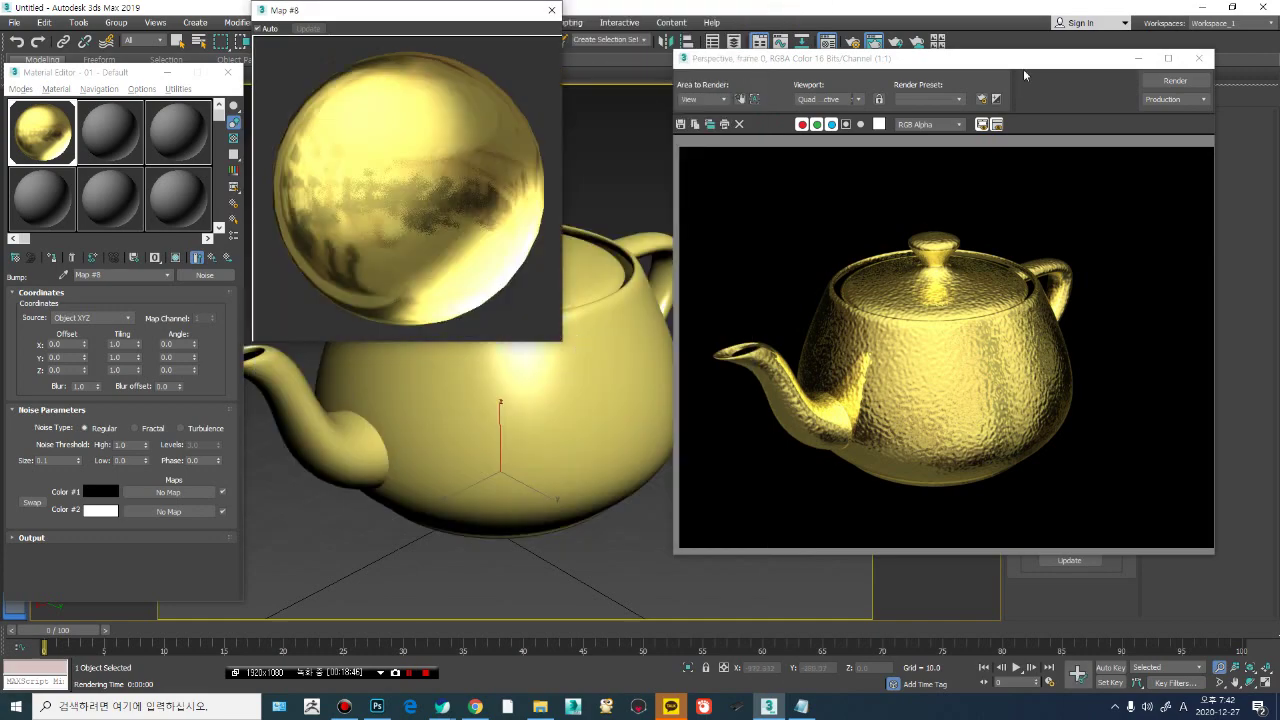
pyautogui.moveTo(1016, 61); pyautogui.dragTo(822, 32)
pyautogui.click(1058, 80)
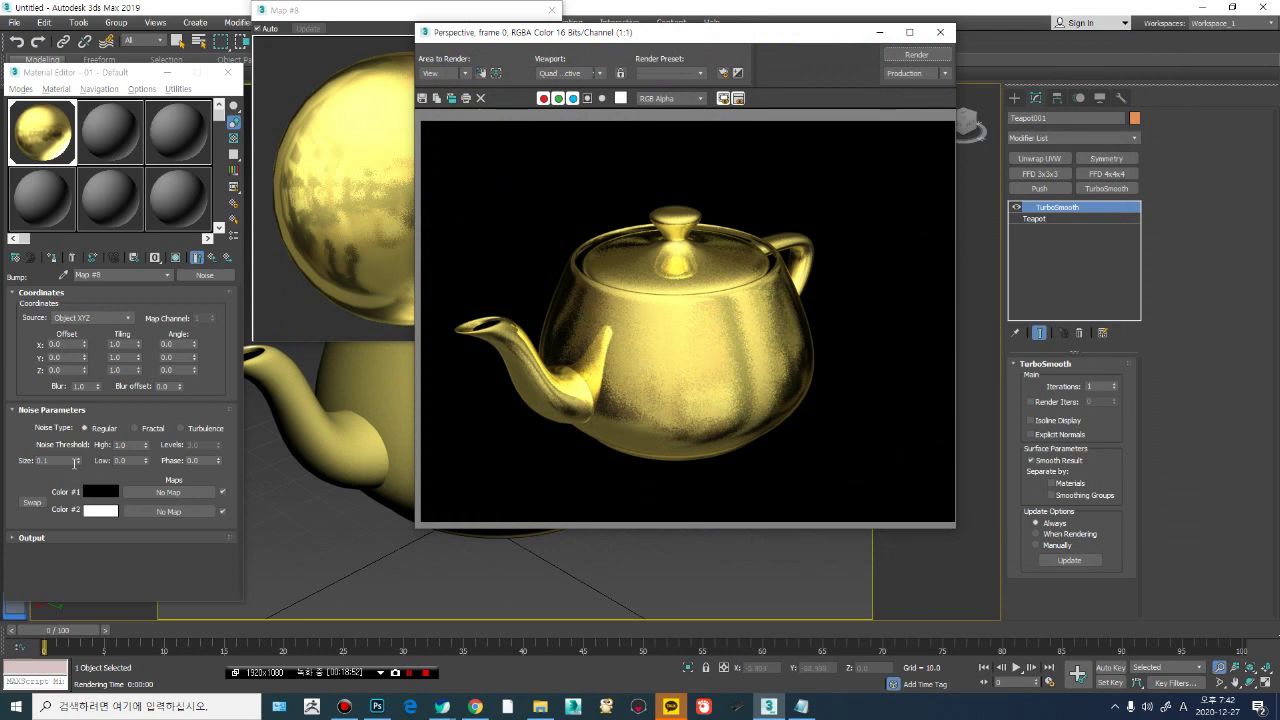
# Step: Try bump noise sizes of 0.3 and 0.5, rendering the teapot with each and keeping the render window clear of the sample preview
pyautogui.moveTo(75, 461); pyautogui.dragTo(5, 458)
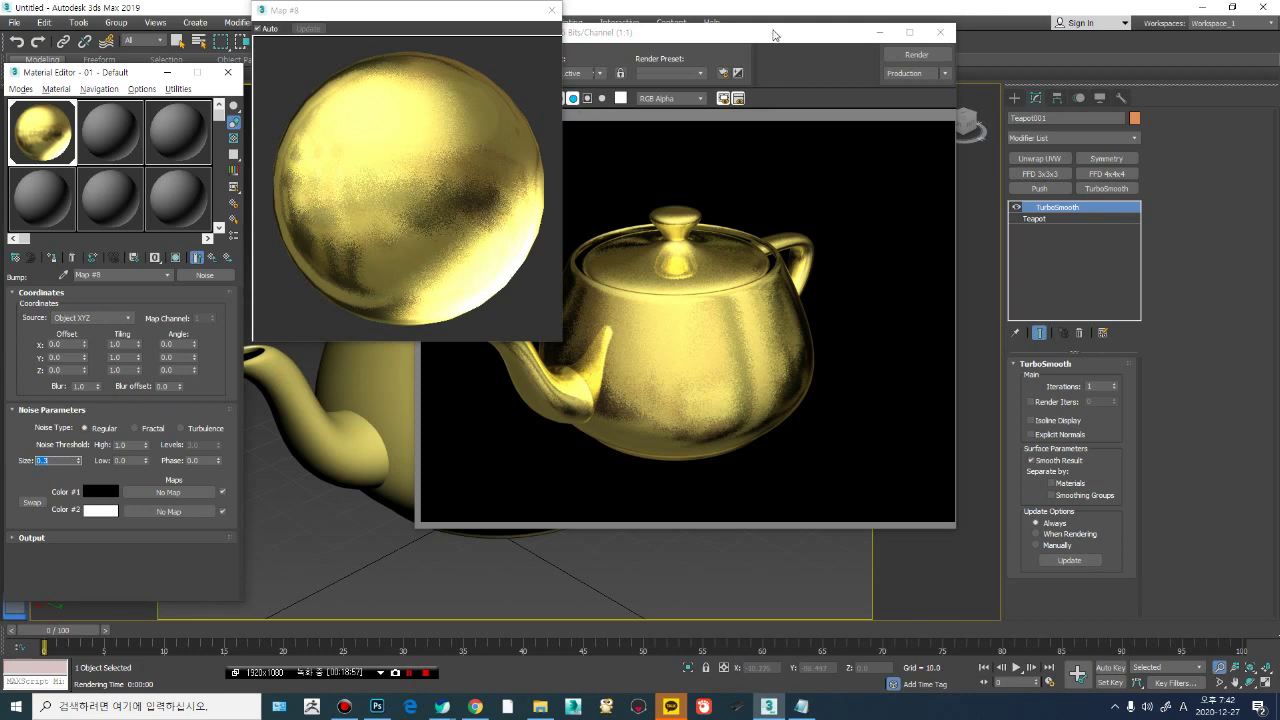
pyautogui.moveTo(780, 33); pyautogui.dragTo(930, 19)
pyautogui.click(1065, 42)
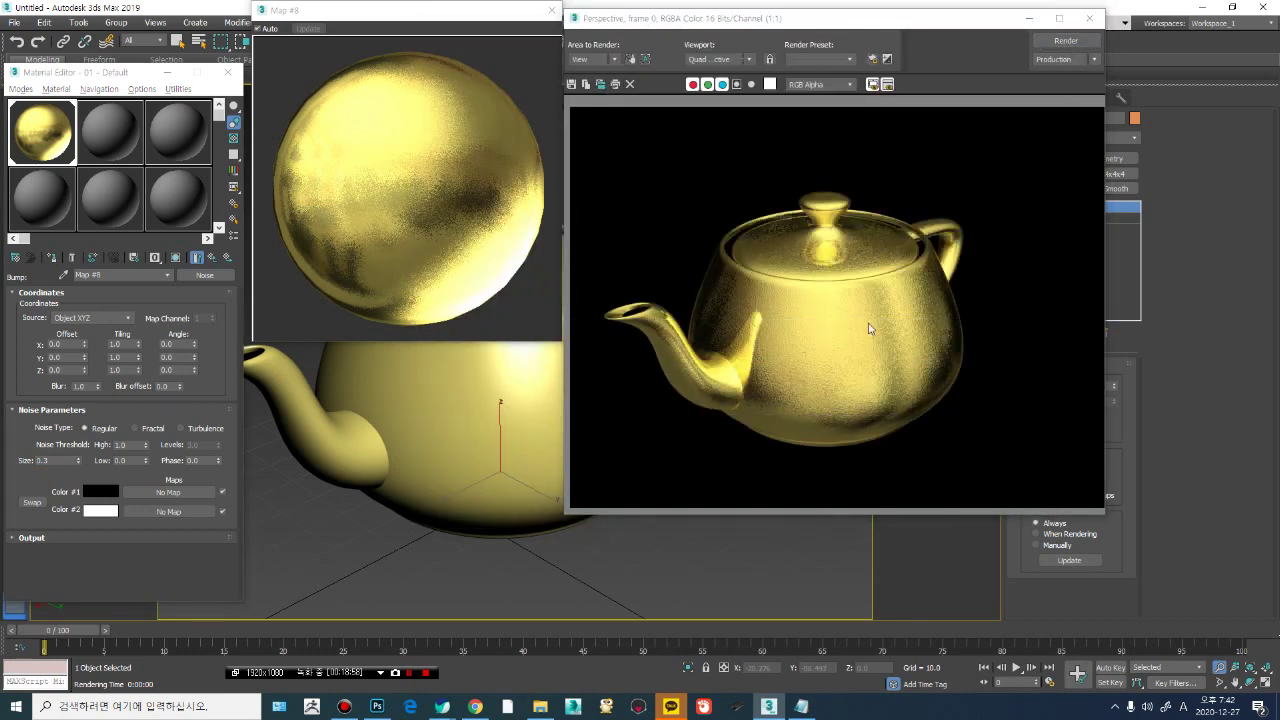
pyautogui.moveTo(72, 460); pyautogui.dragTo(5, 437)
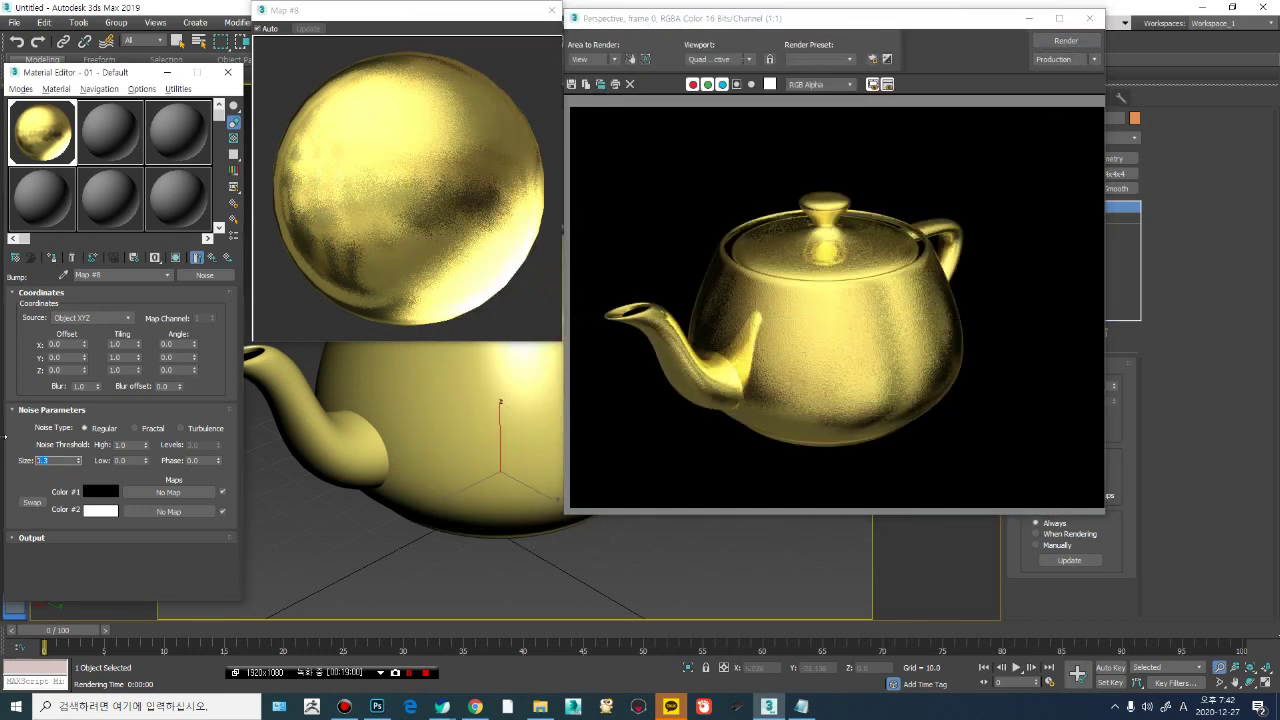
pyautogui.click(1065, 40)
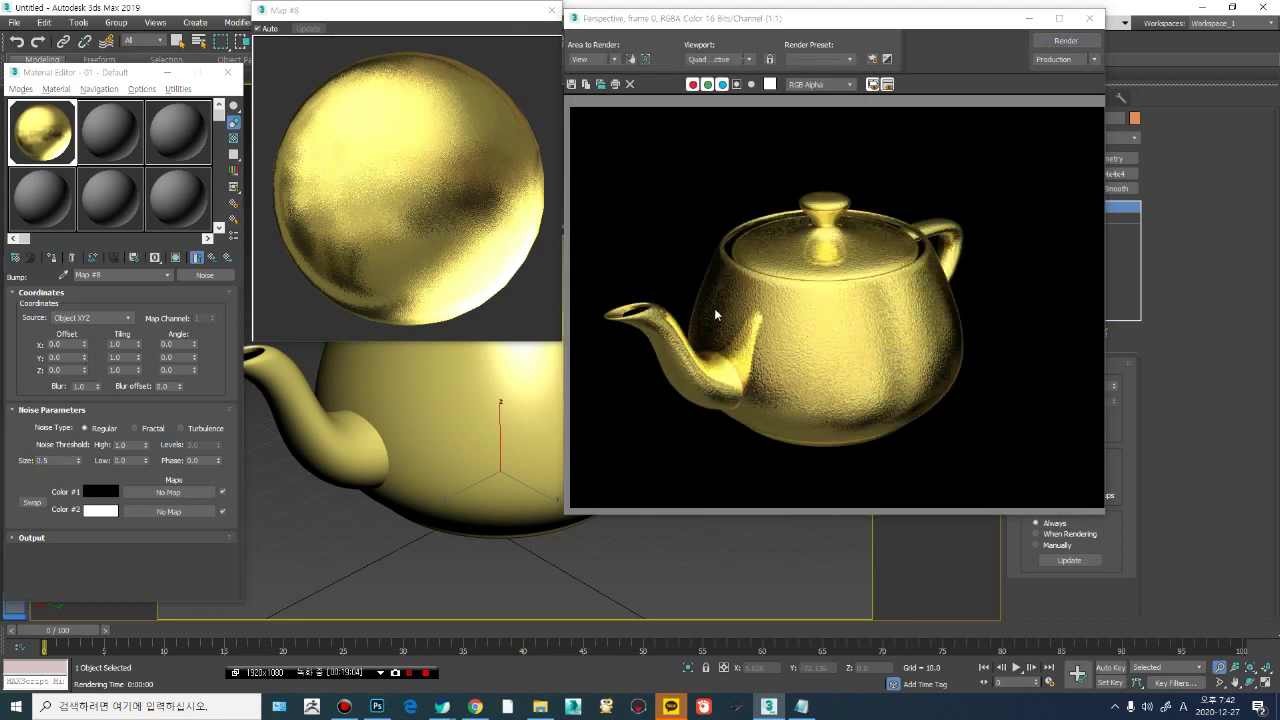
# Step: Set the bump noise size to 0.2, render the teapot, and close the render and sample preview windows
pyautogui.moveTo(78, 460); pyautogui.dragTo(5, 443)
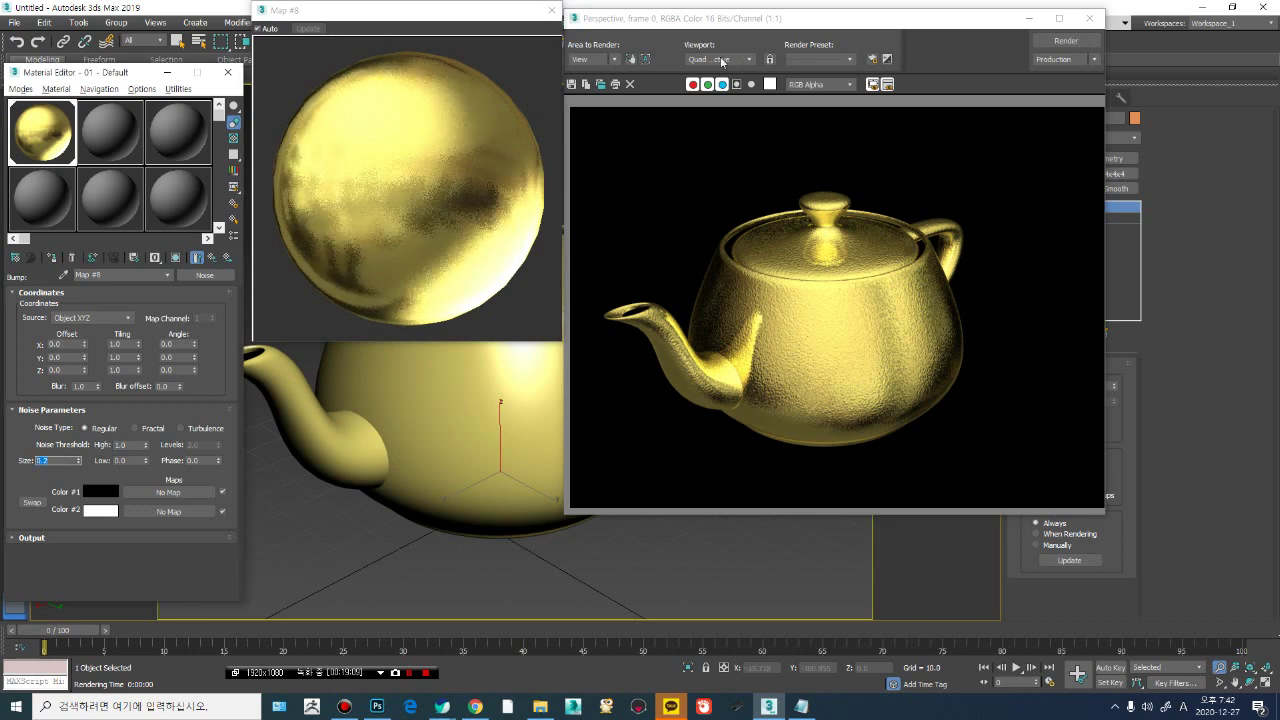
pyautogui.click(1088, 41)
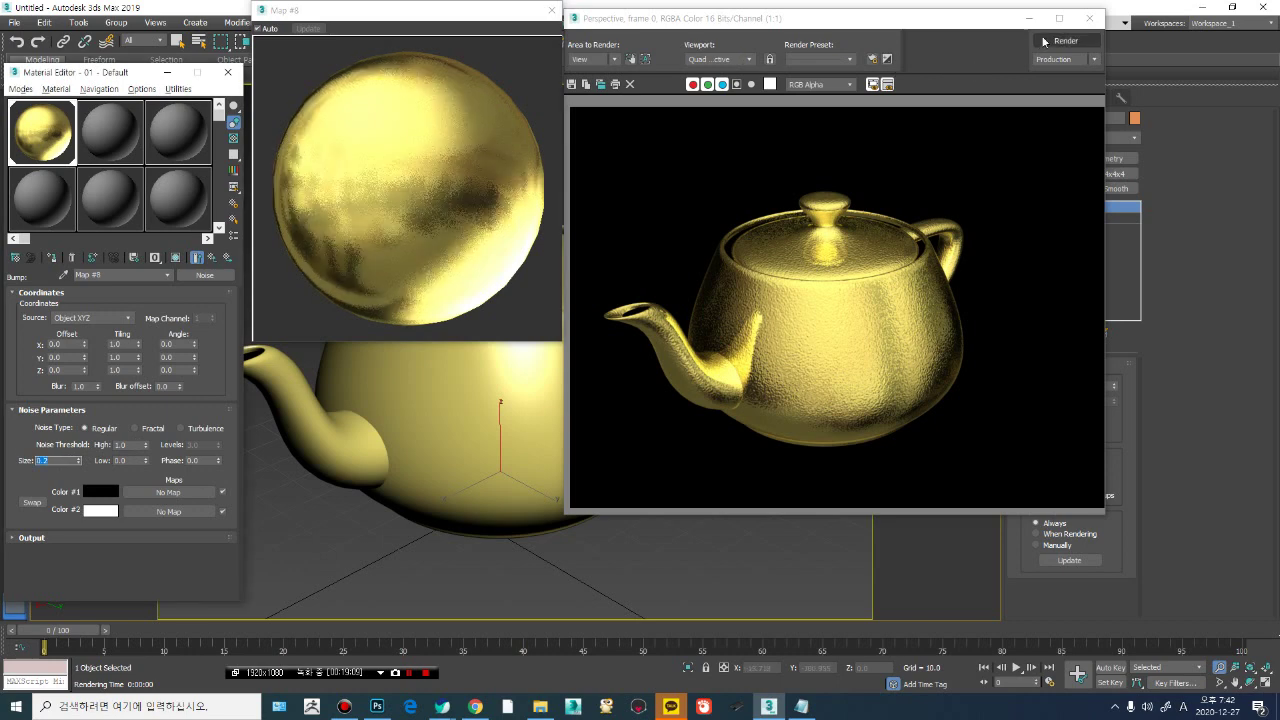
pyautogui.click(1090, 18)
pyautogui.click(551, 10)
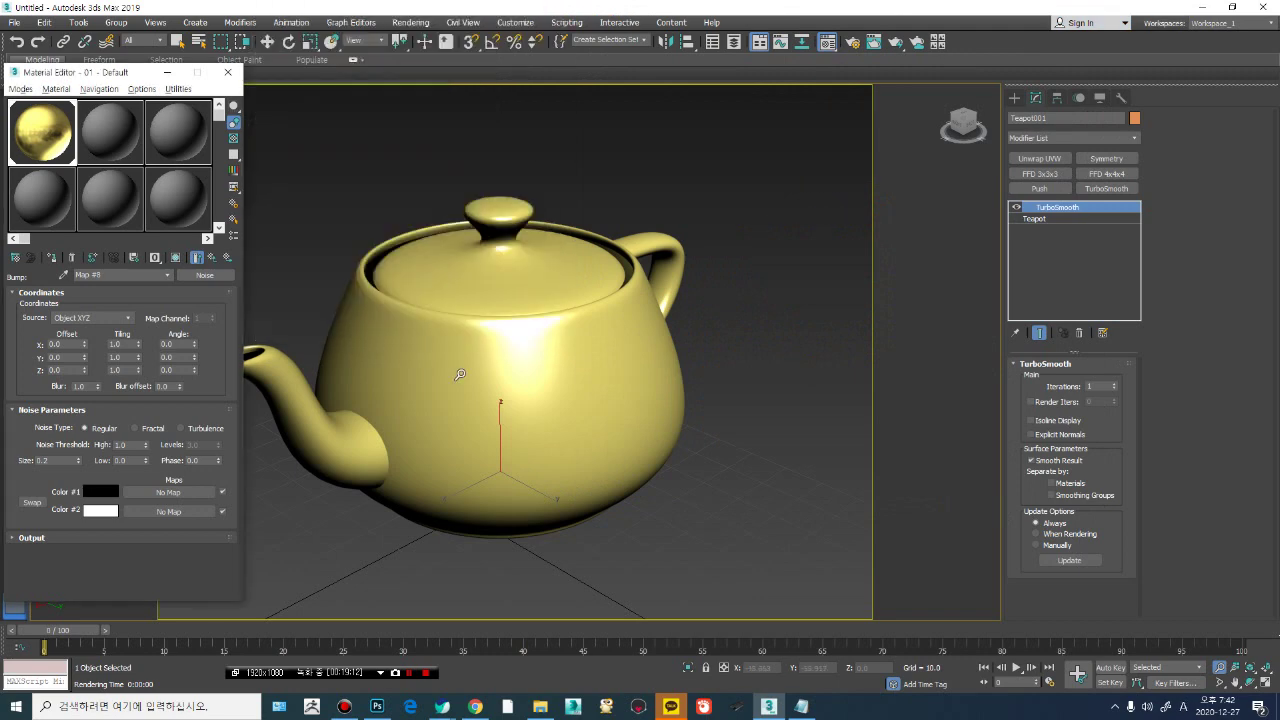
# Step: Activate the Move tool and orbit the perspective view around to face the teapot's spout
pyautogui.press('w')
pyautogui.keyDown('alt'); pyautogui.moveTo(475, 372); pyautogui.dragTo(562, 370, button='middle'); pyautogui.keyUp('alt')
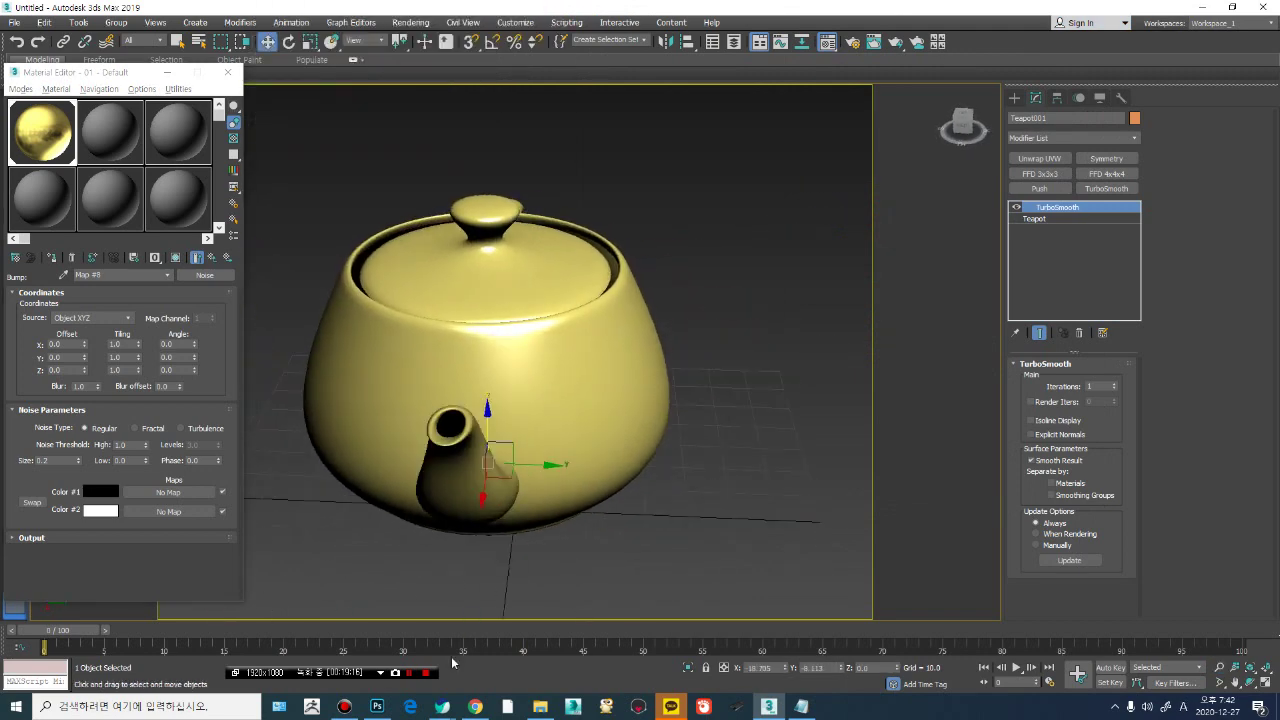